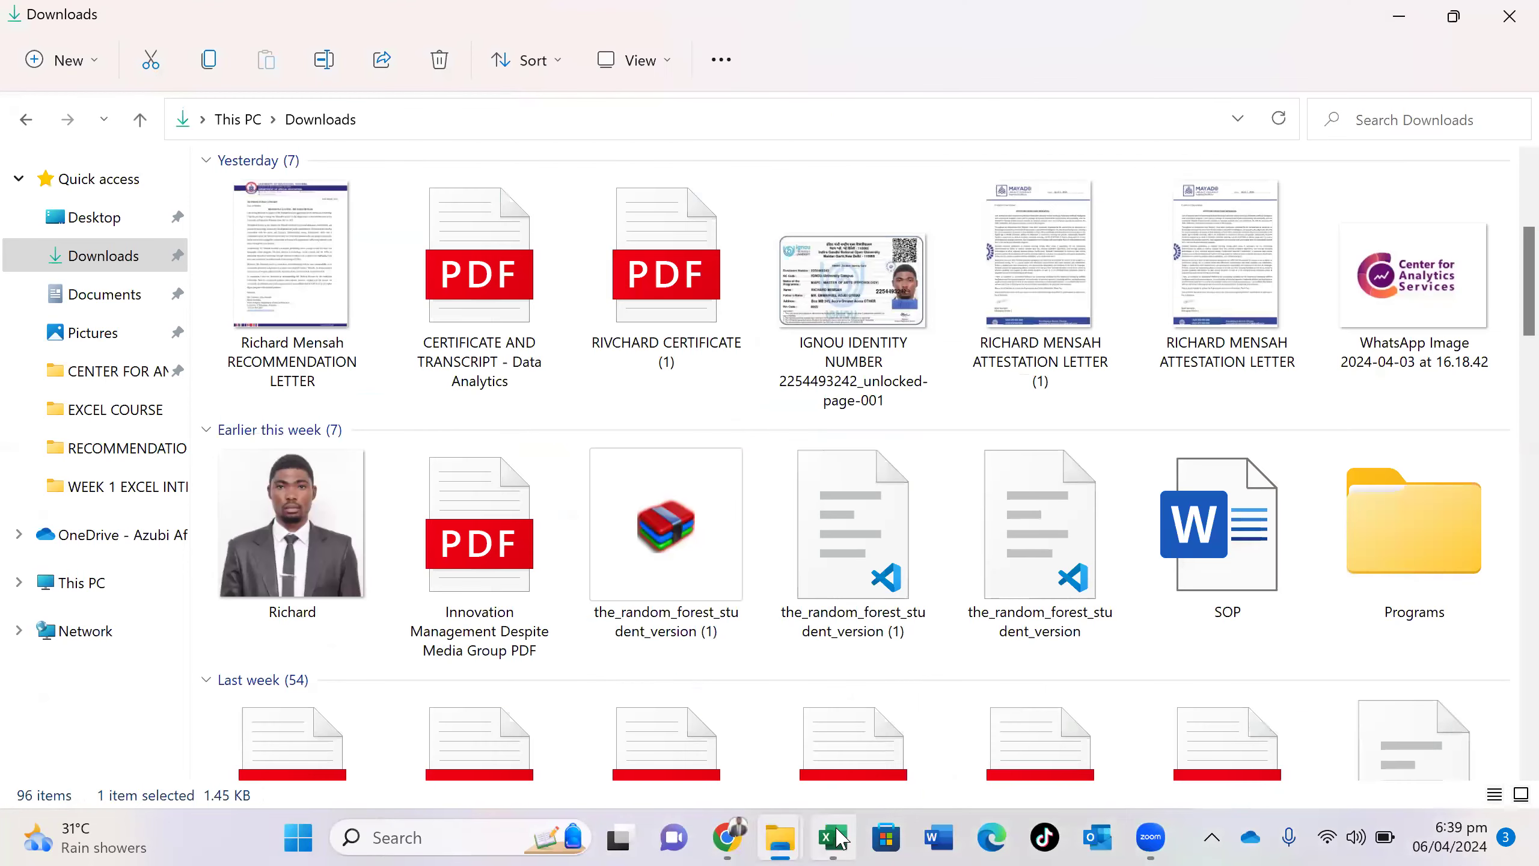
- Launch a new Excel window from the taskbar and maximize its start screen
click(841, 838)
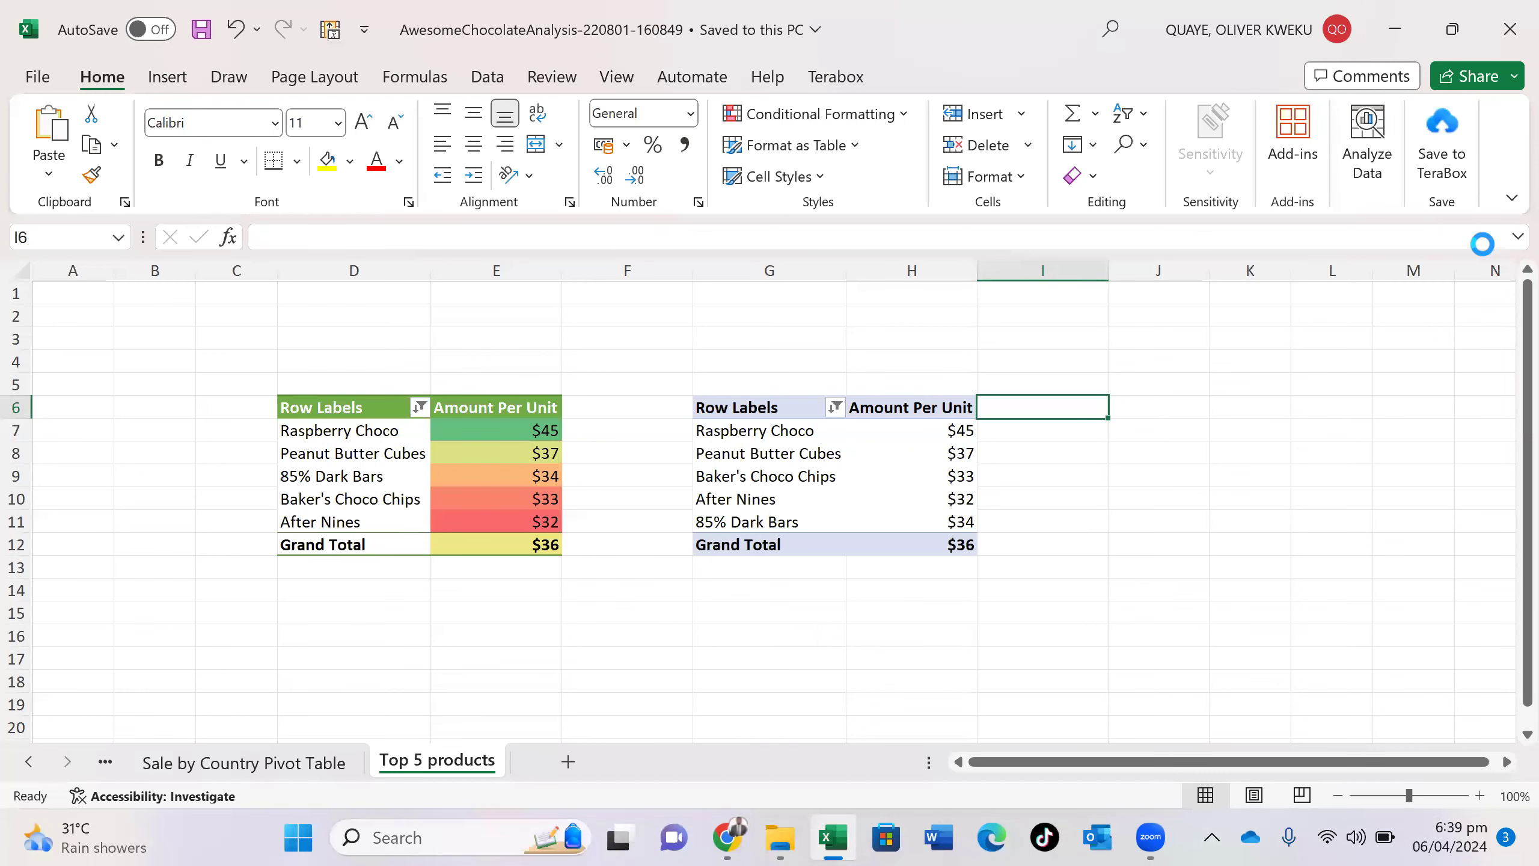
click(833, 838)
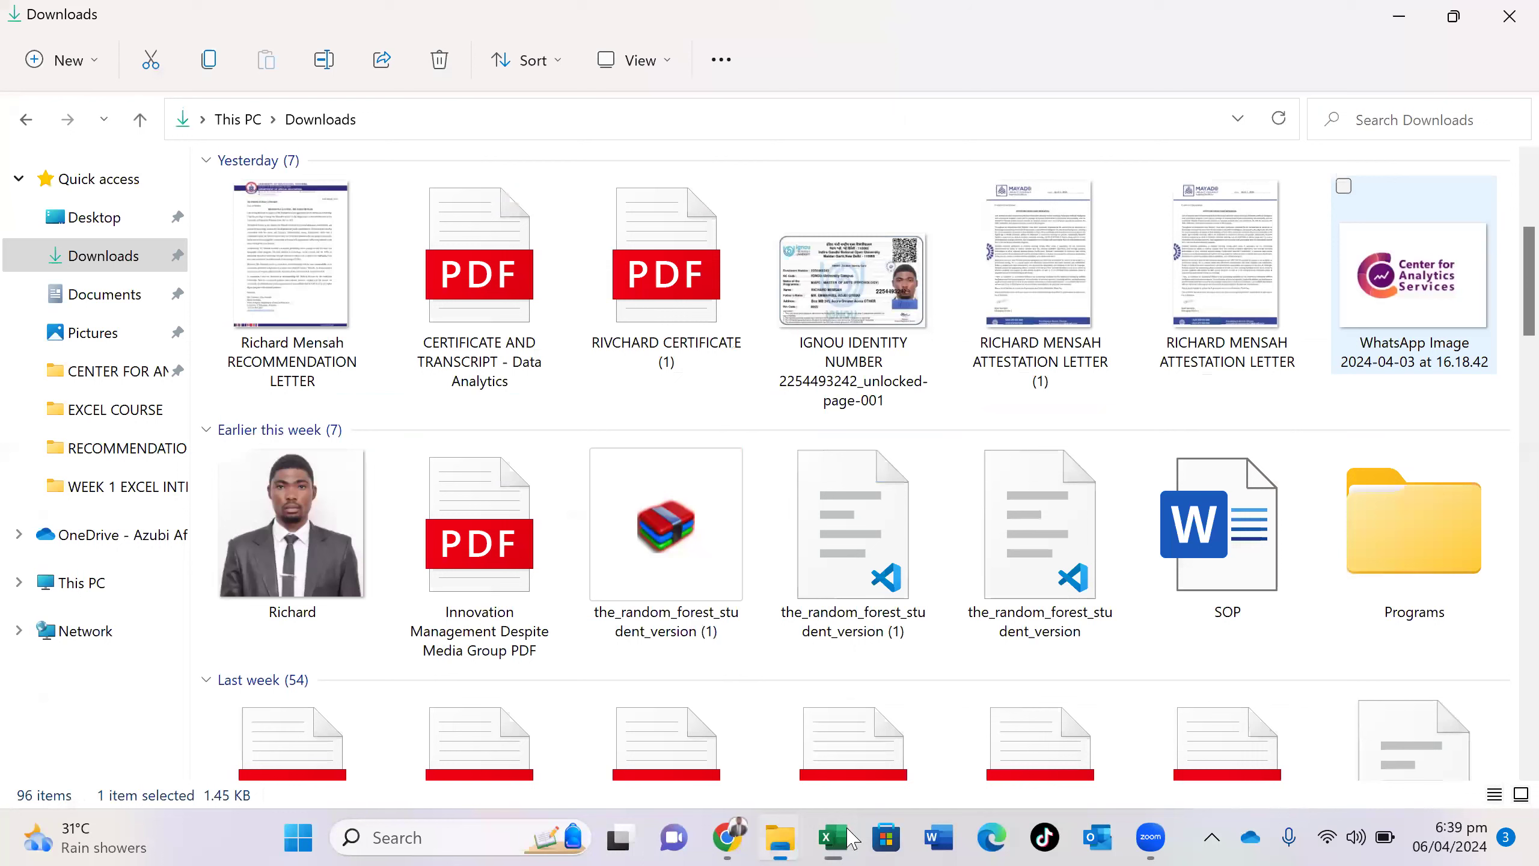
click(852, 839)
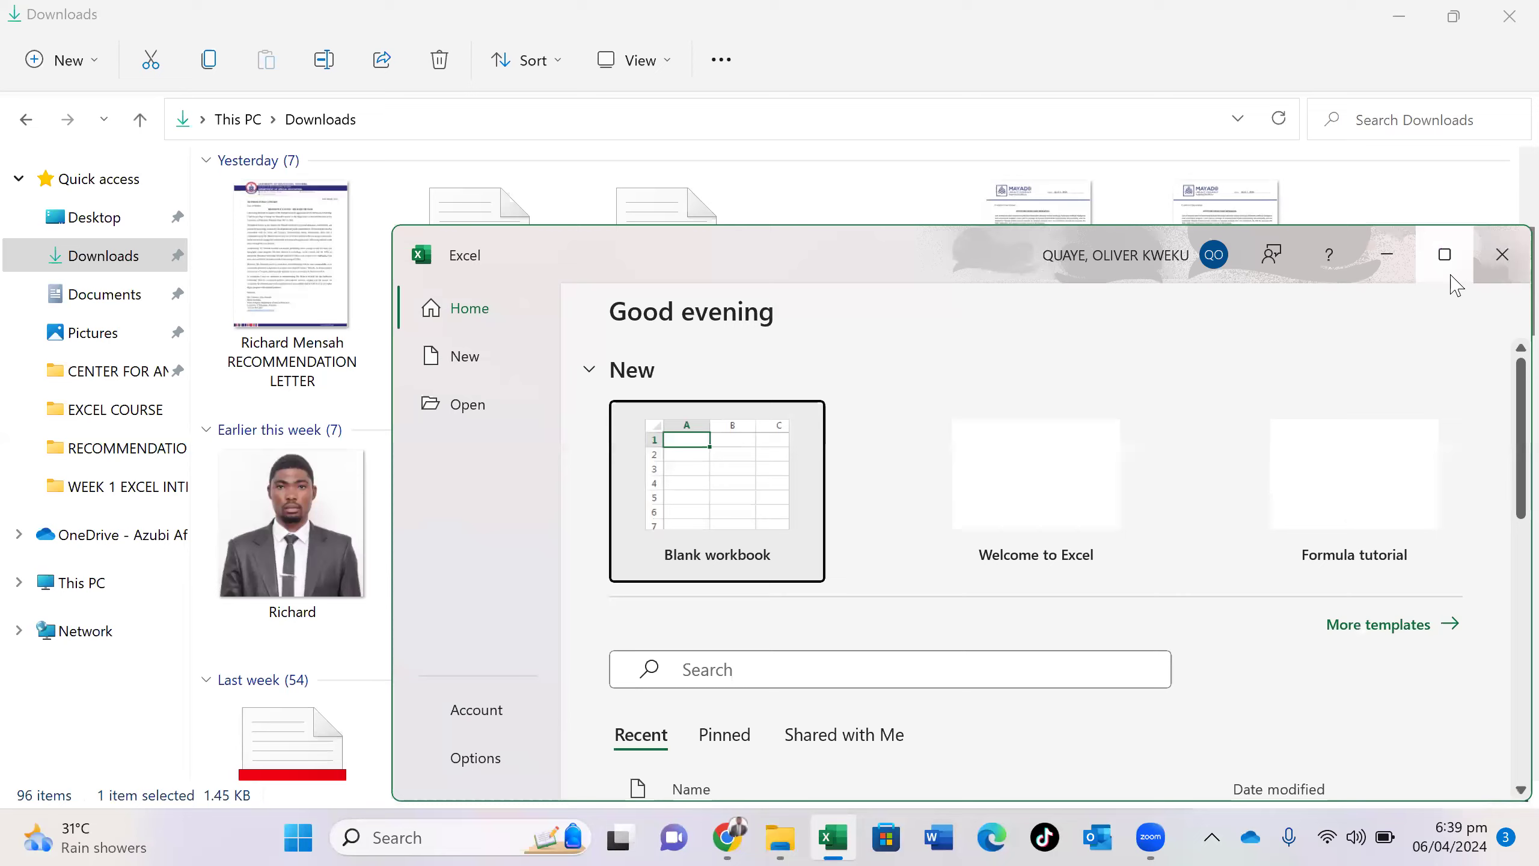
click(1452, 278)
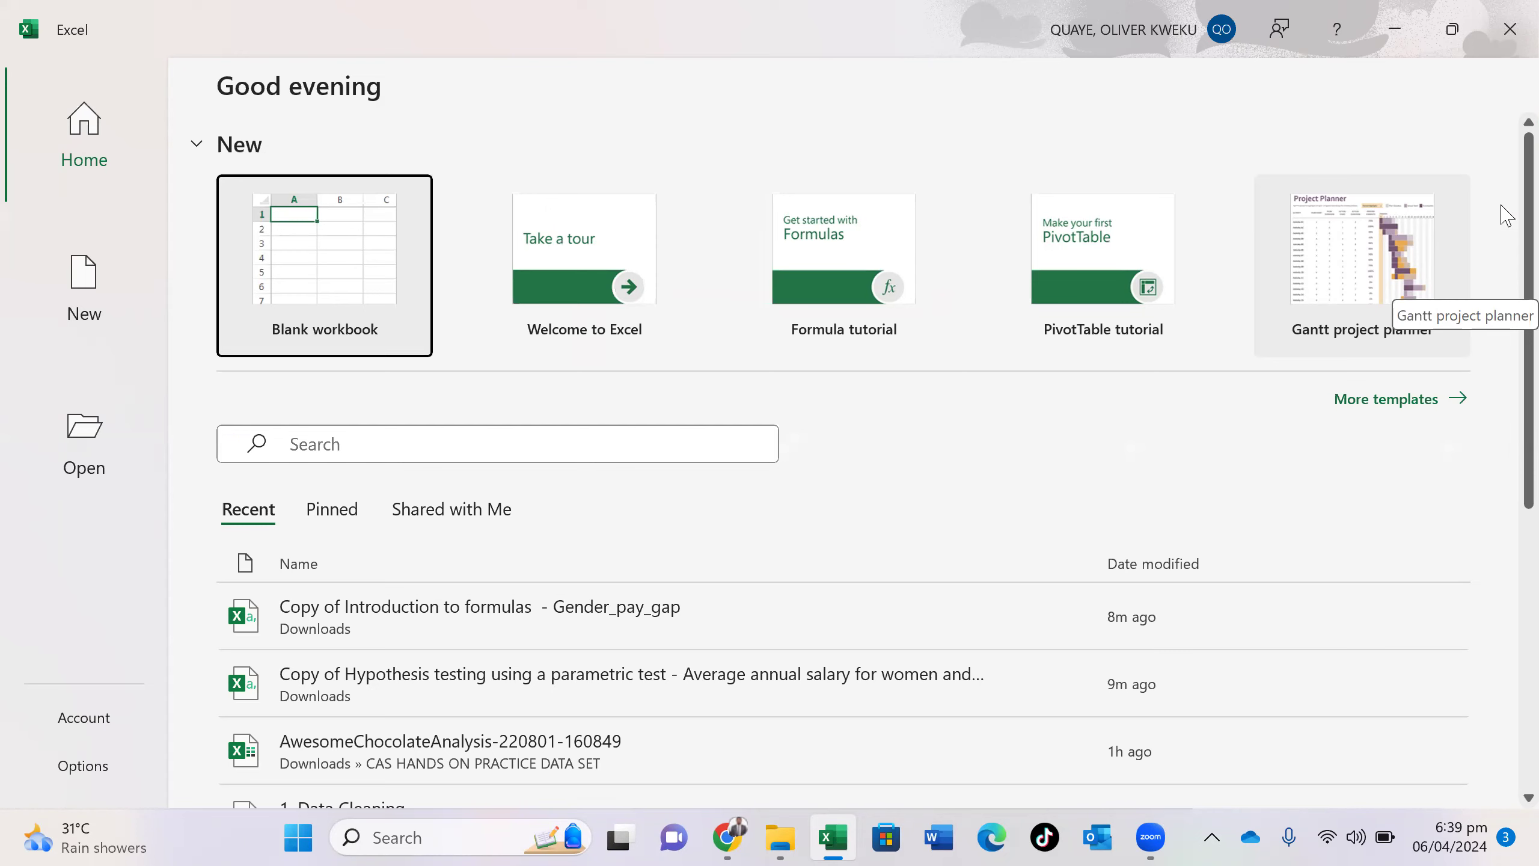
- Create a new blank workbook, Book1, from the Excel start screen
click(357, 238)
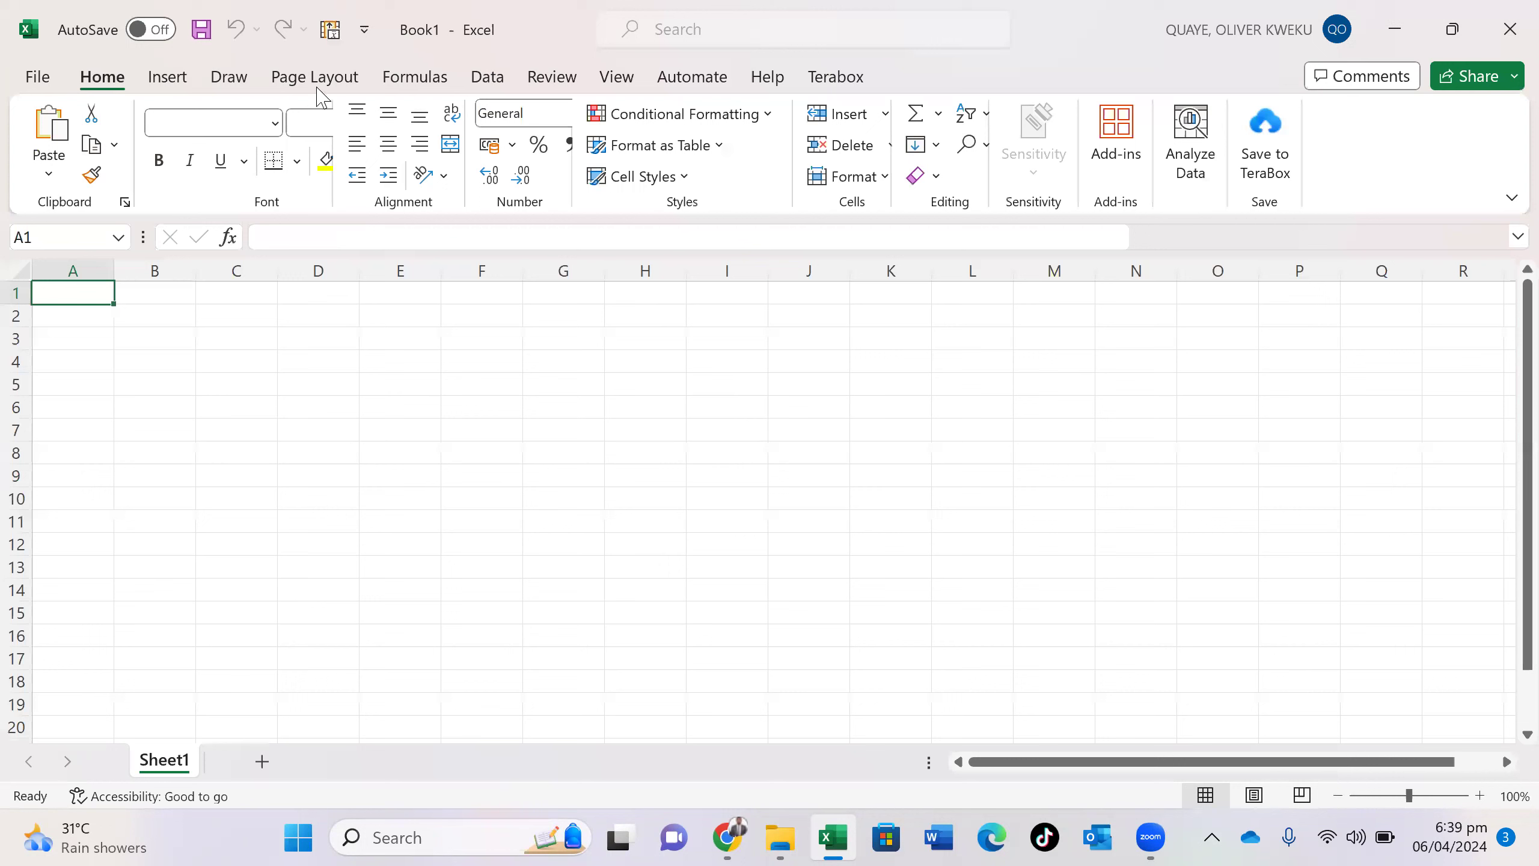
click(195, 84)
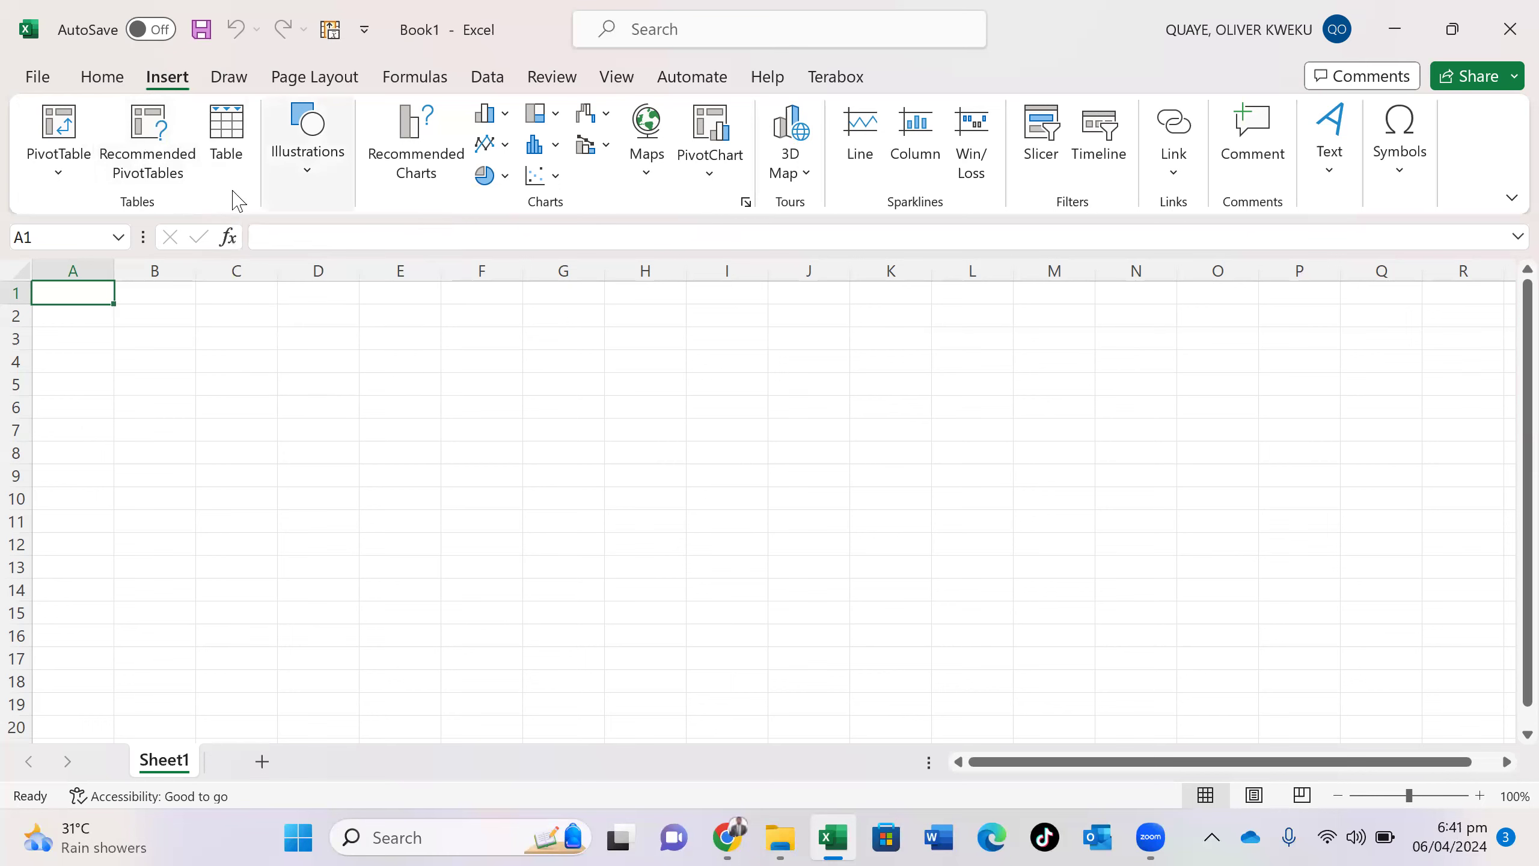
click(98, 80)
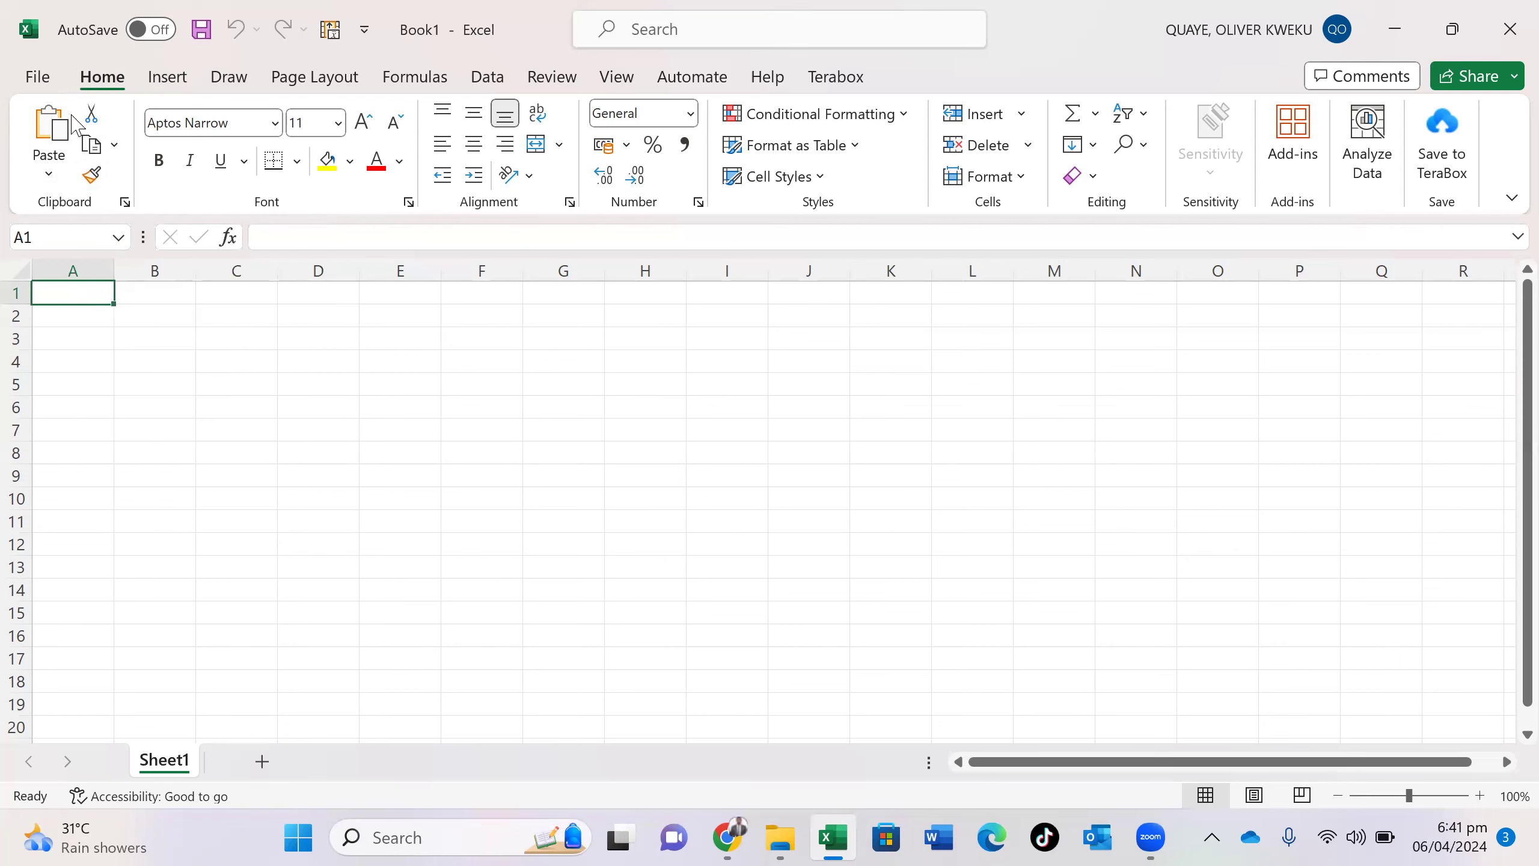
click(125, 204)
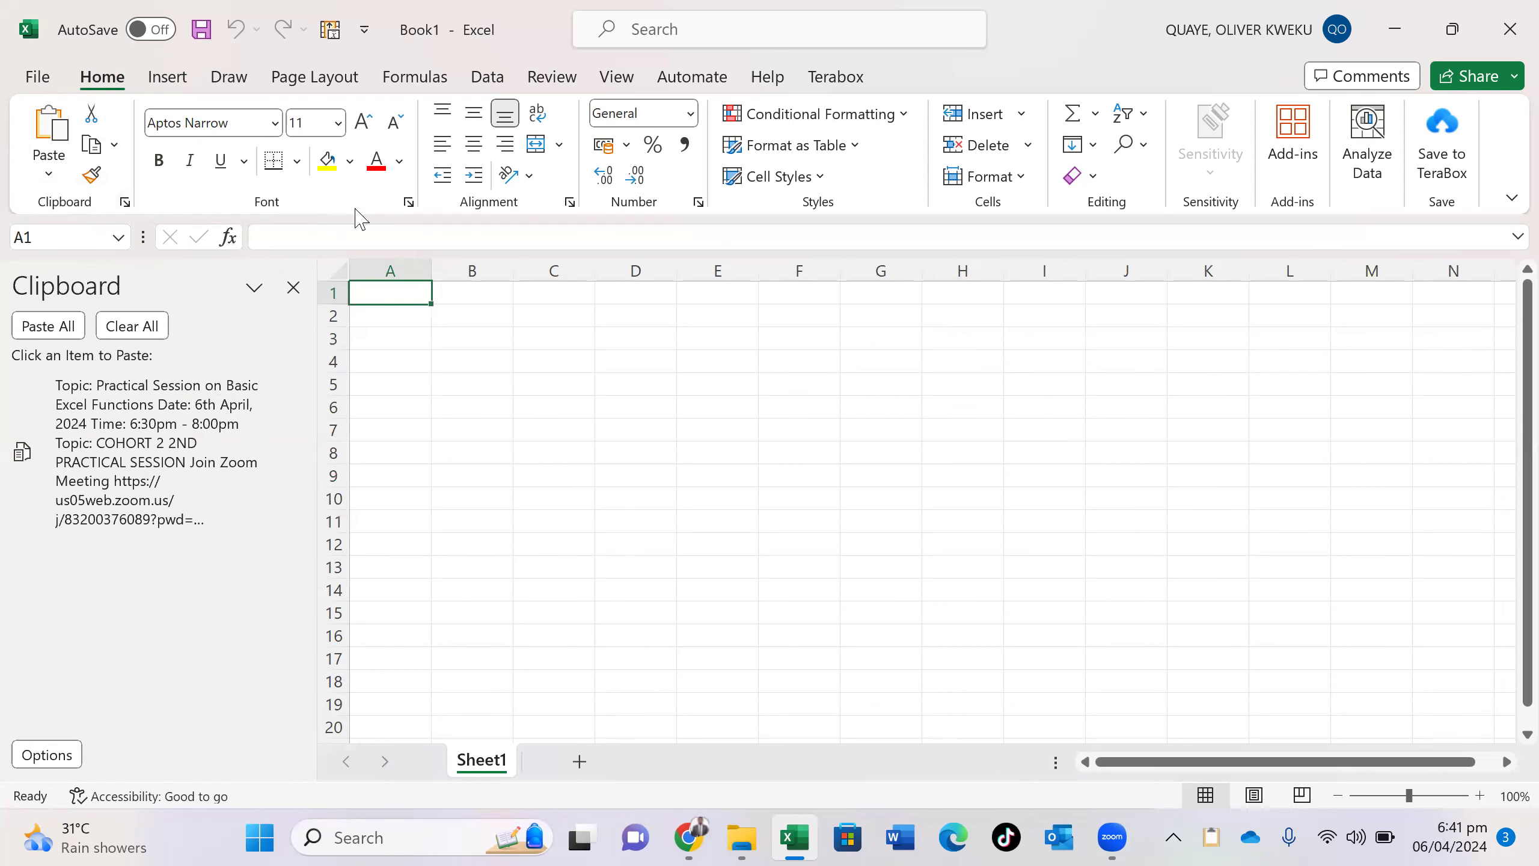
click(409, 203)
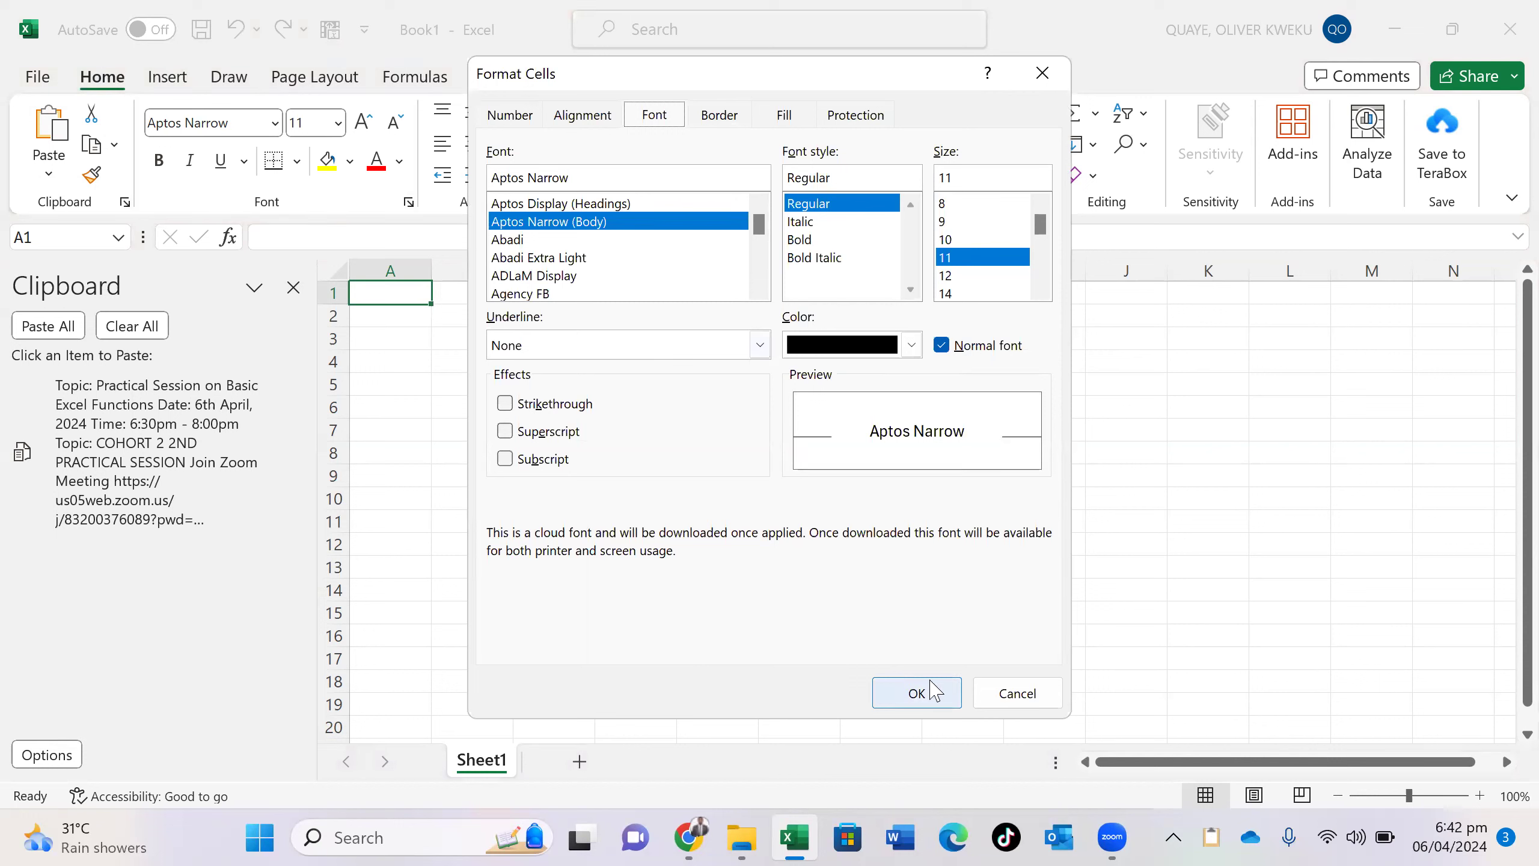
click(989, 686)
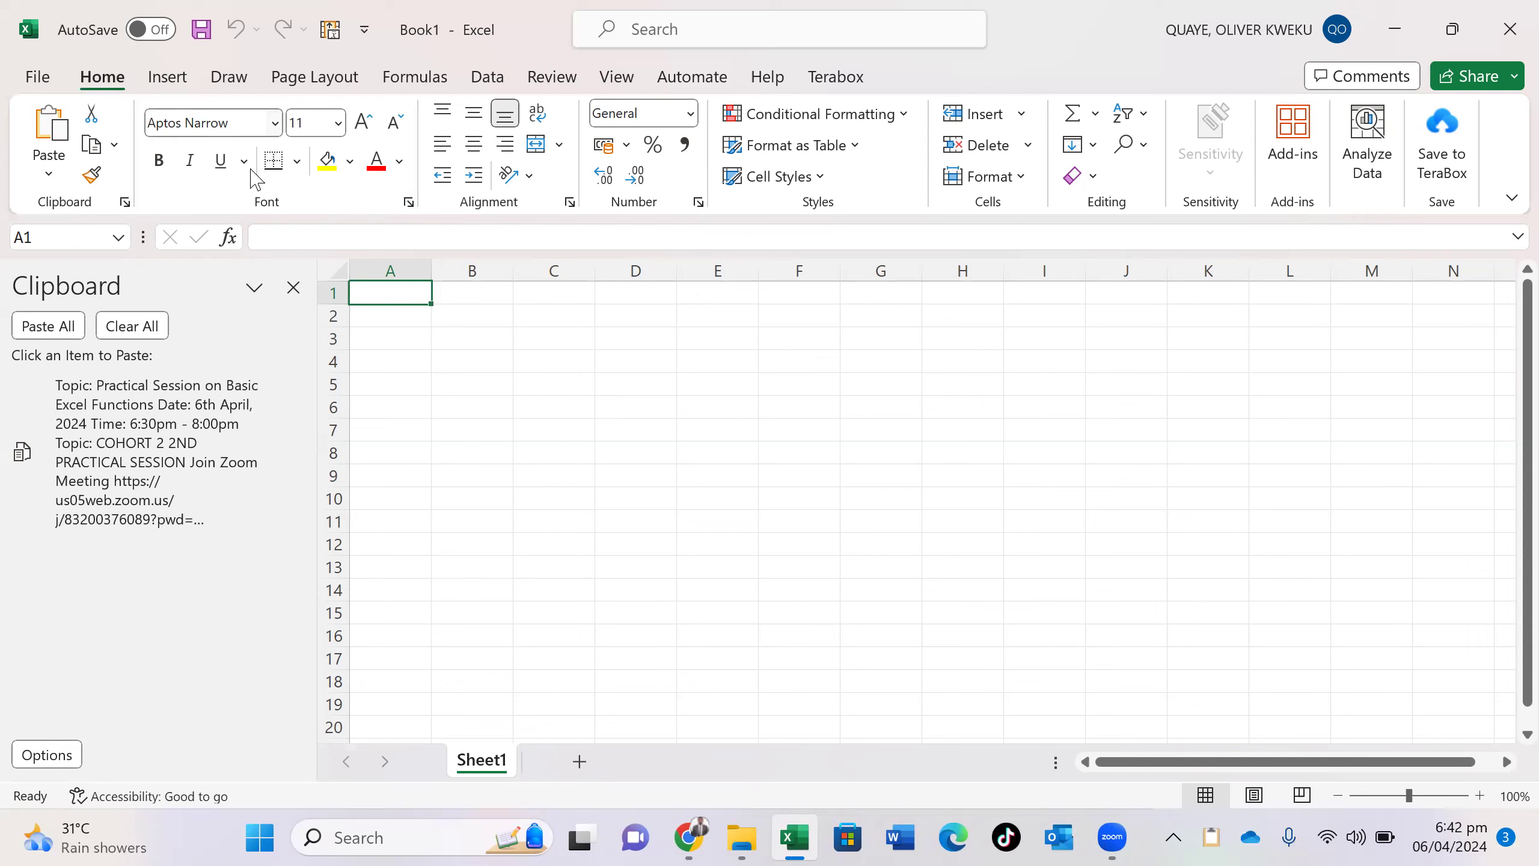
click(409, 203)
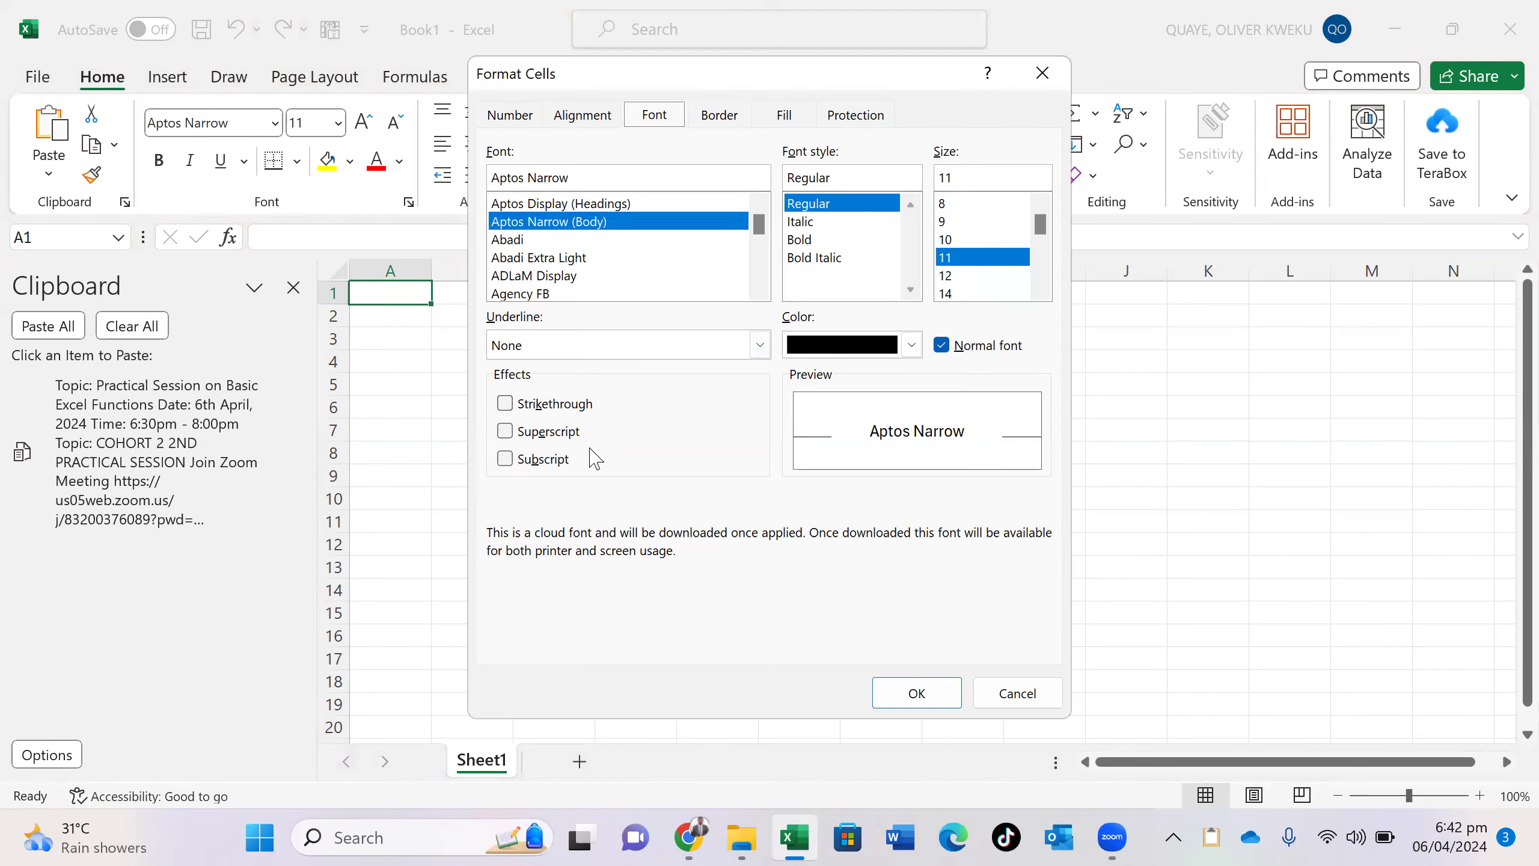
click(1003, 693)
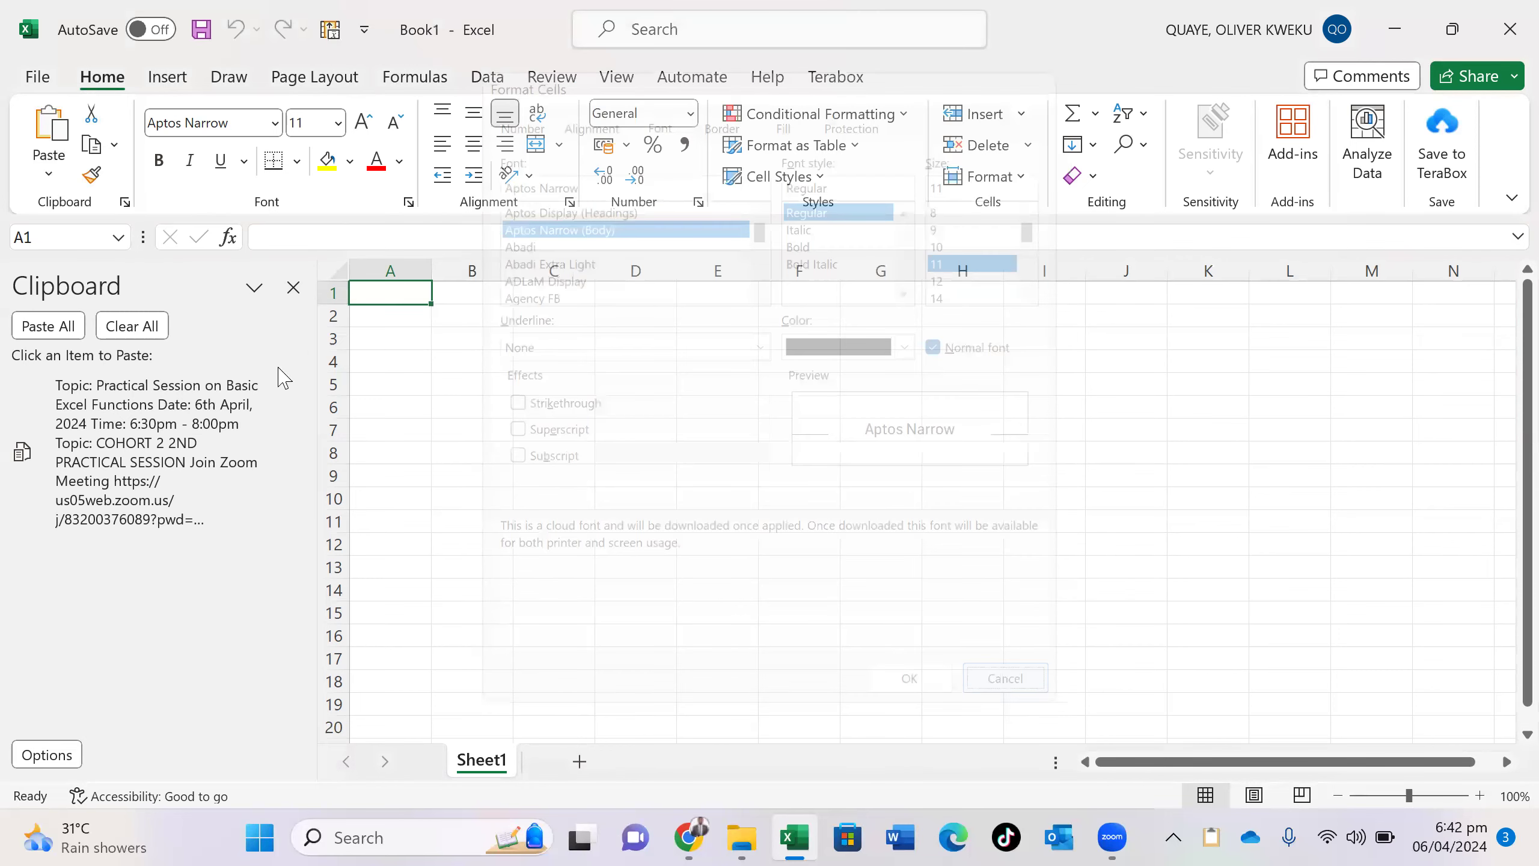
click(294, 288)
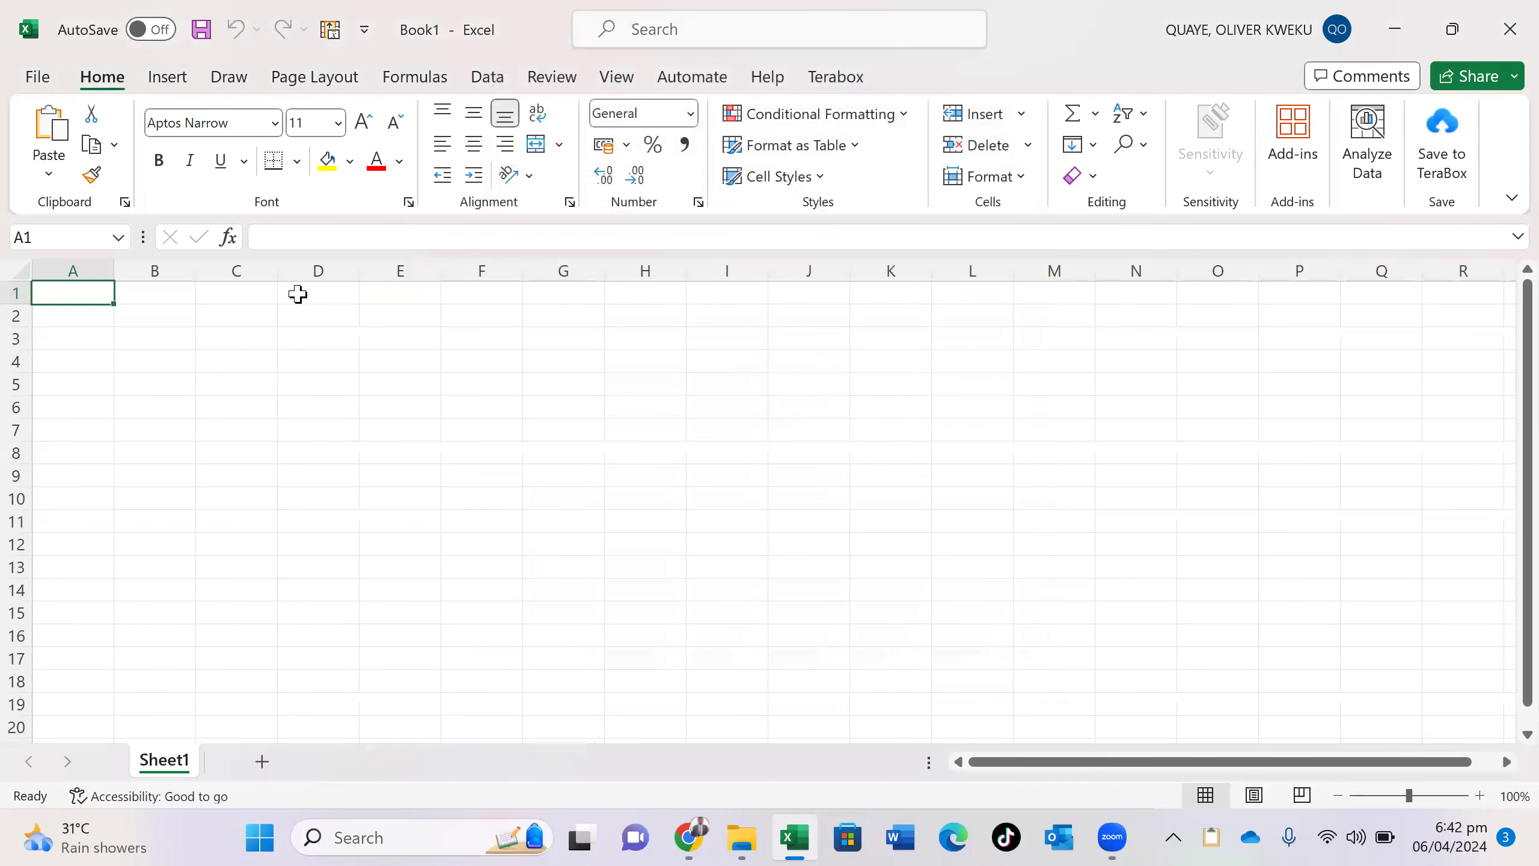
click(231, 333)
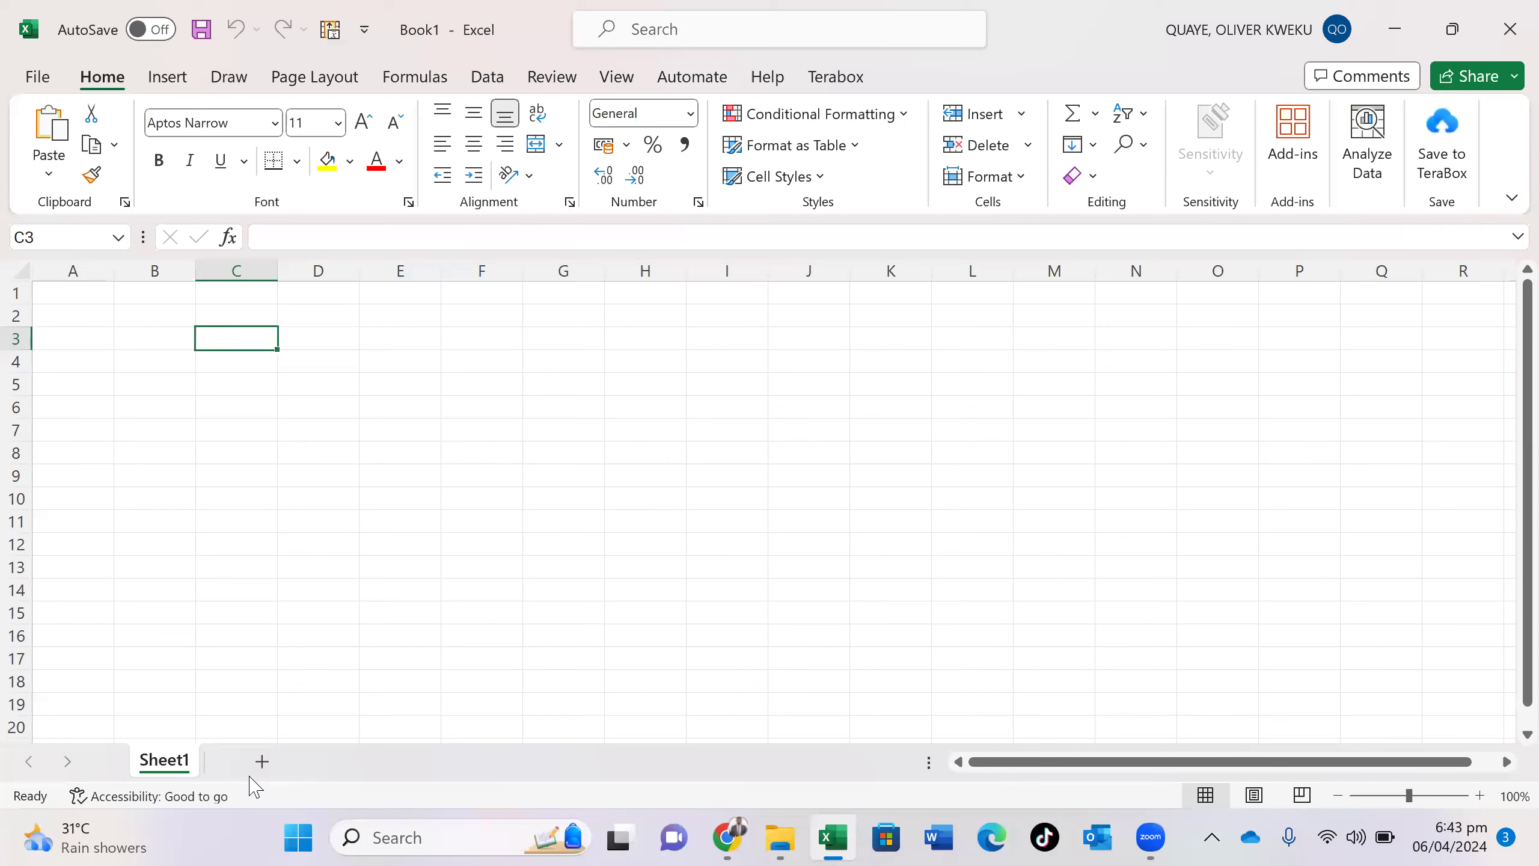
- Add Sheet2 and Sheet3, then return to Sheet1 and select cell C5
click(261, 762)
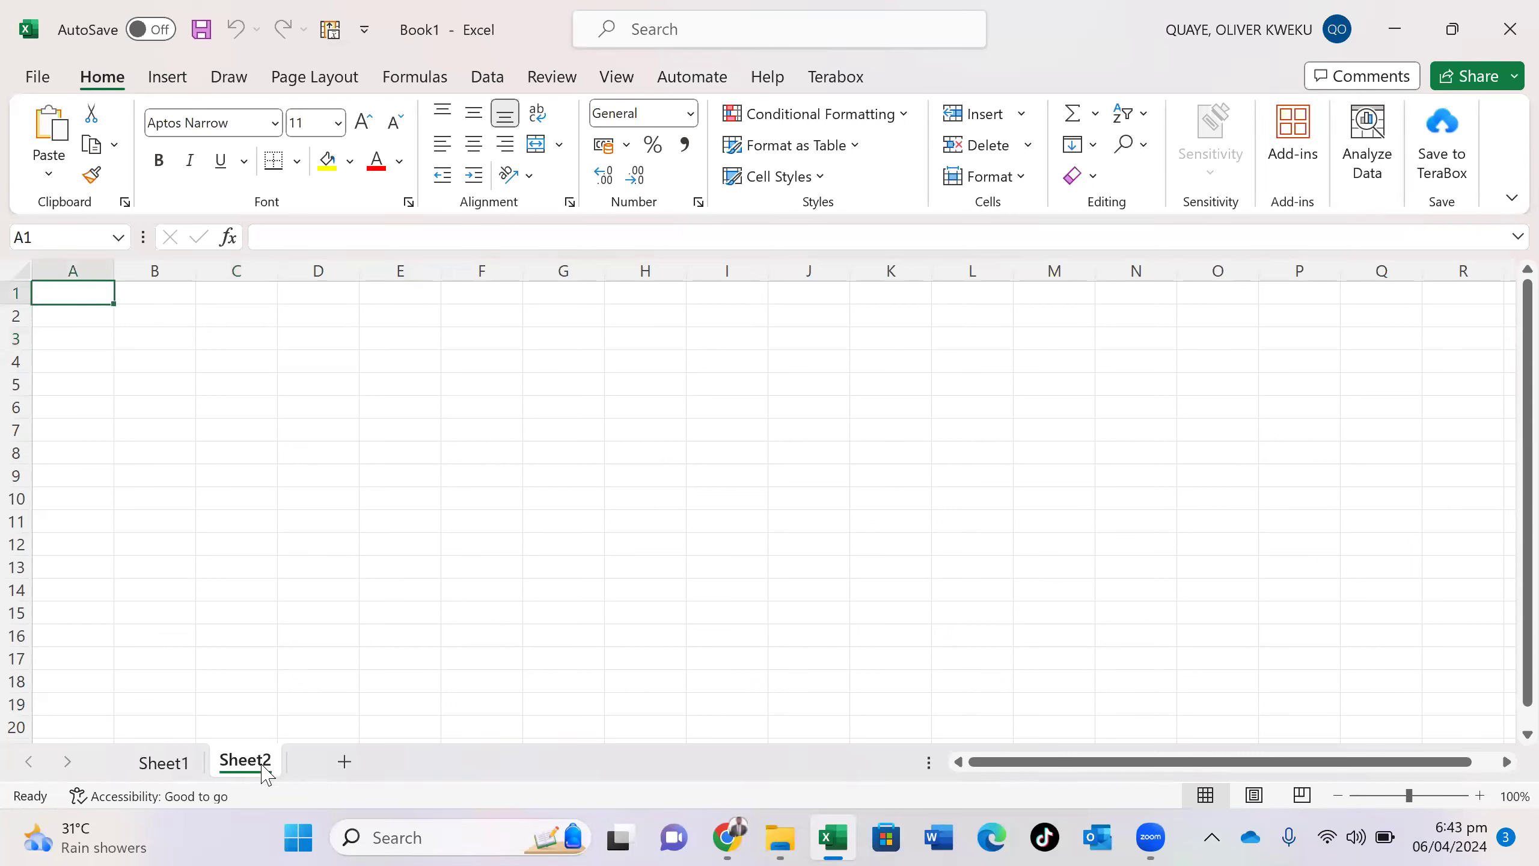
click(344, 765)
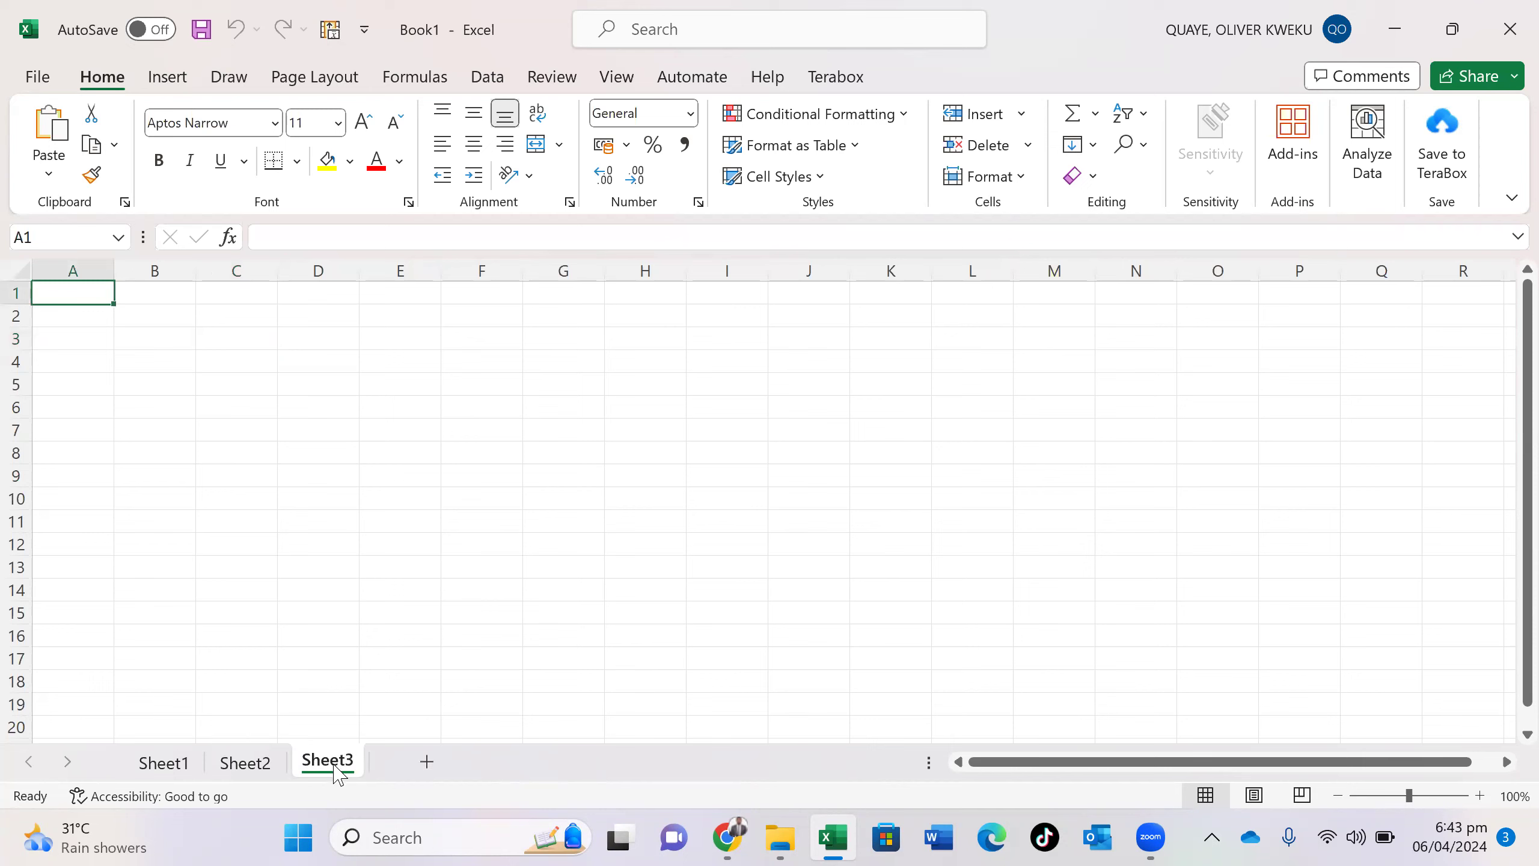
click(249, 766)
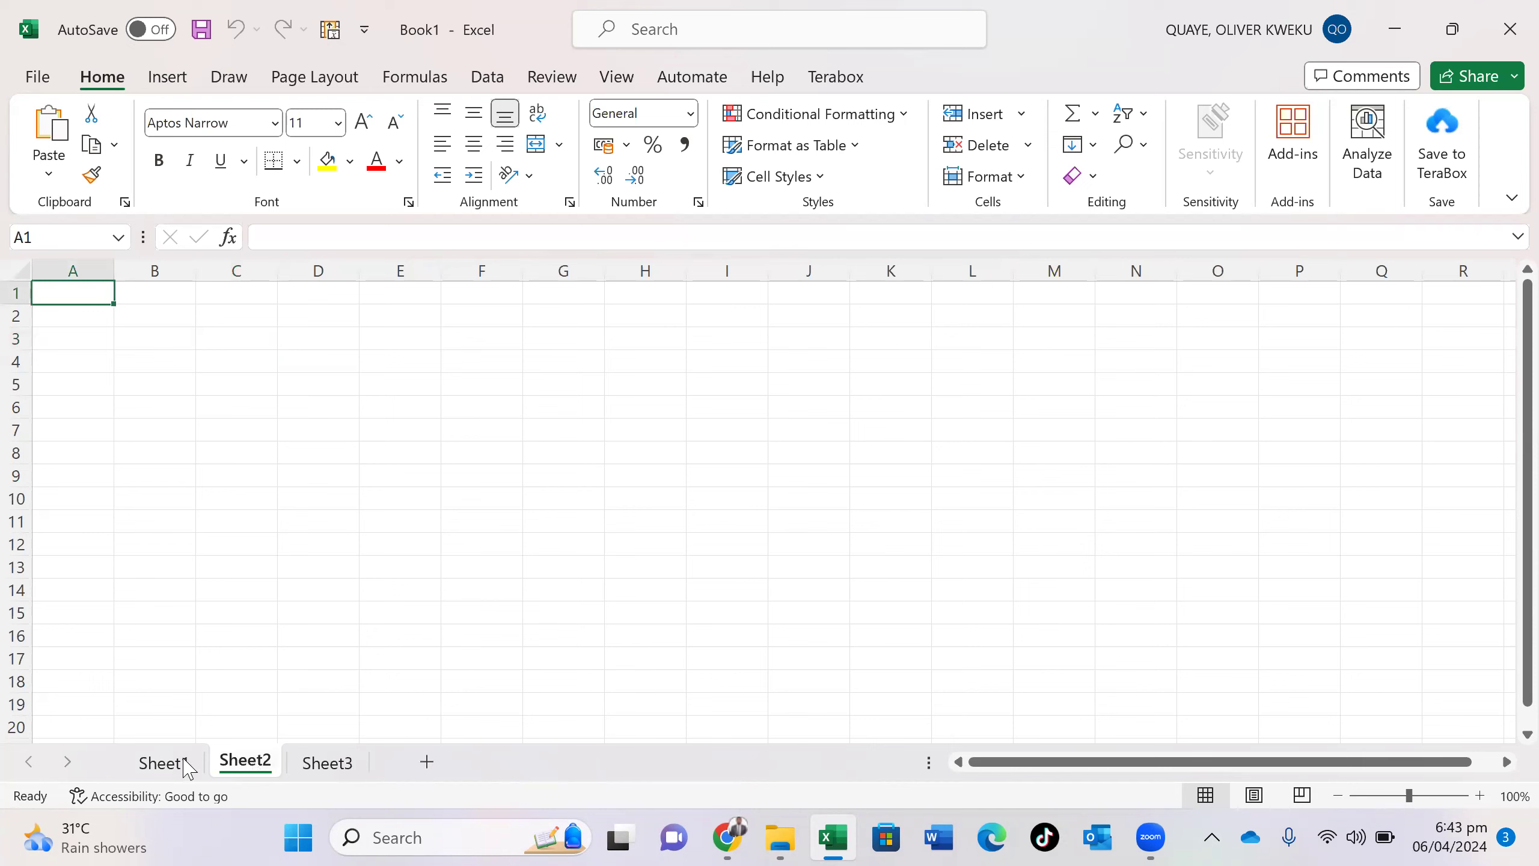
click(175, 762)
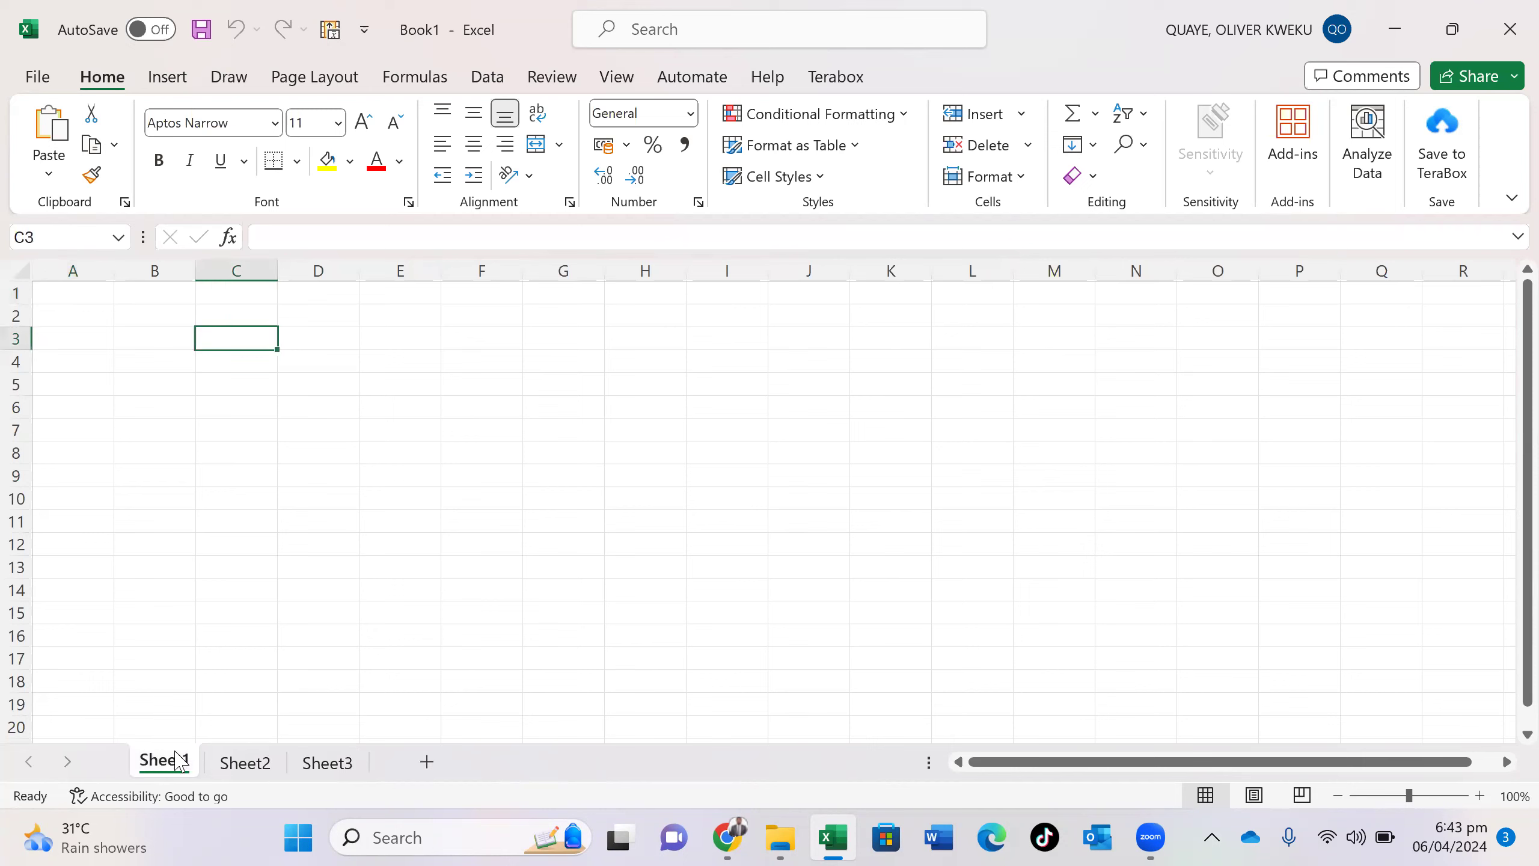
click(267, 391)
- Enter a person's name in C5 of Sheet1 and rename the sheet GROUP1
text(RAZ)
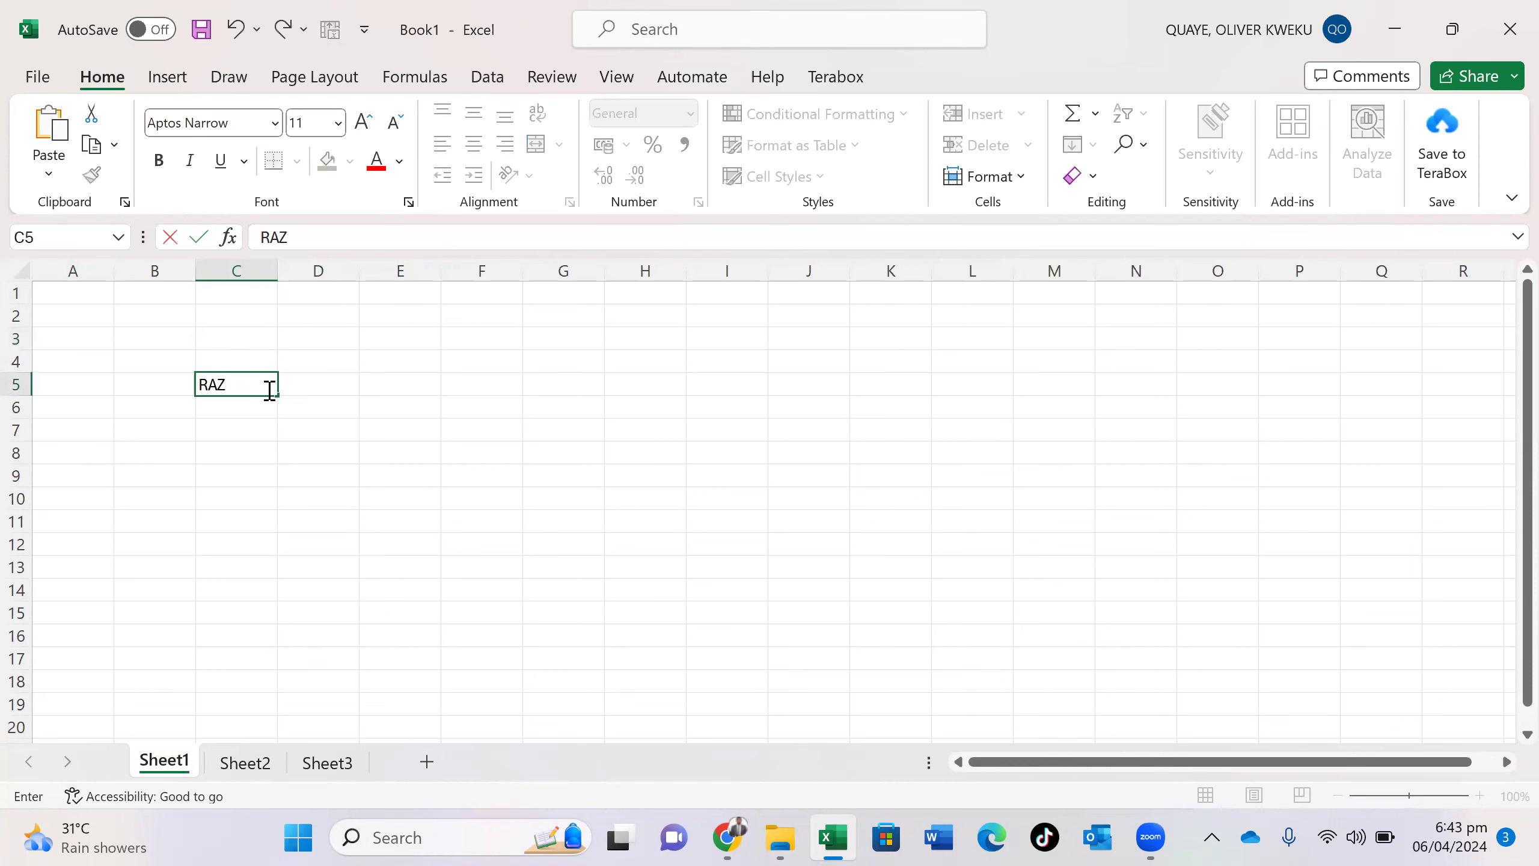
text(ack)
click(185, 763)
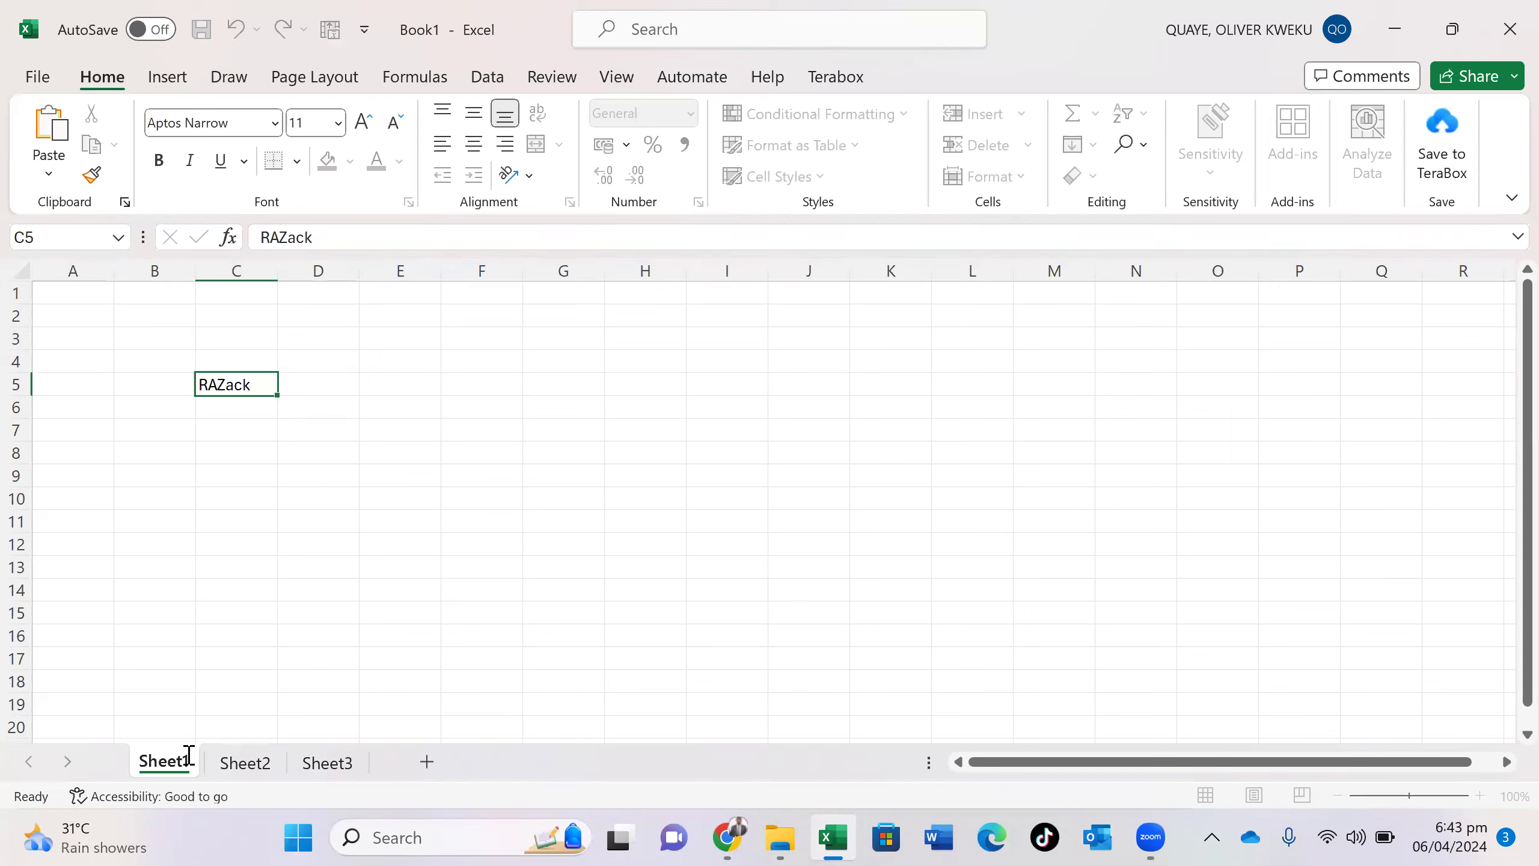
double_click(189, 755)
text(GROUP)
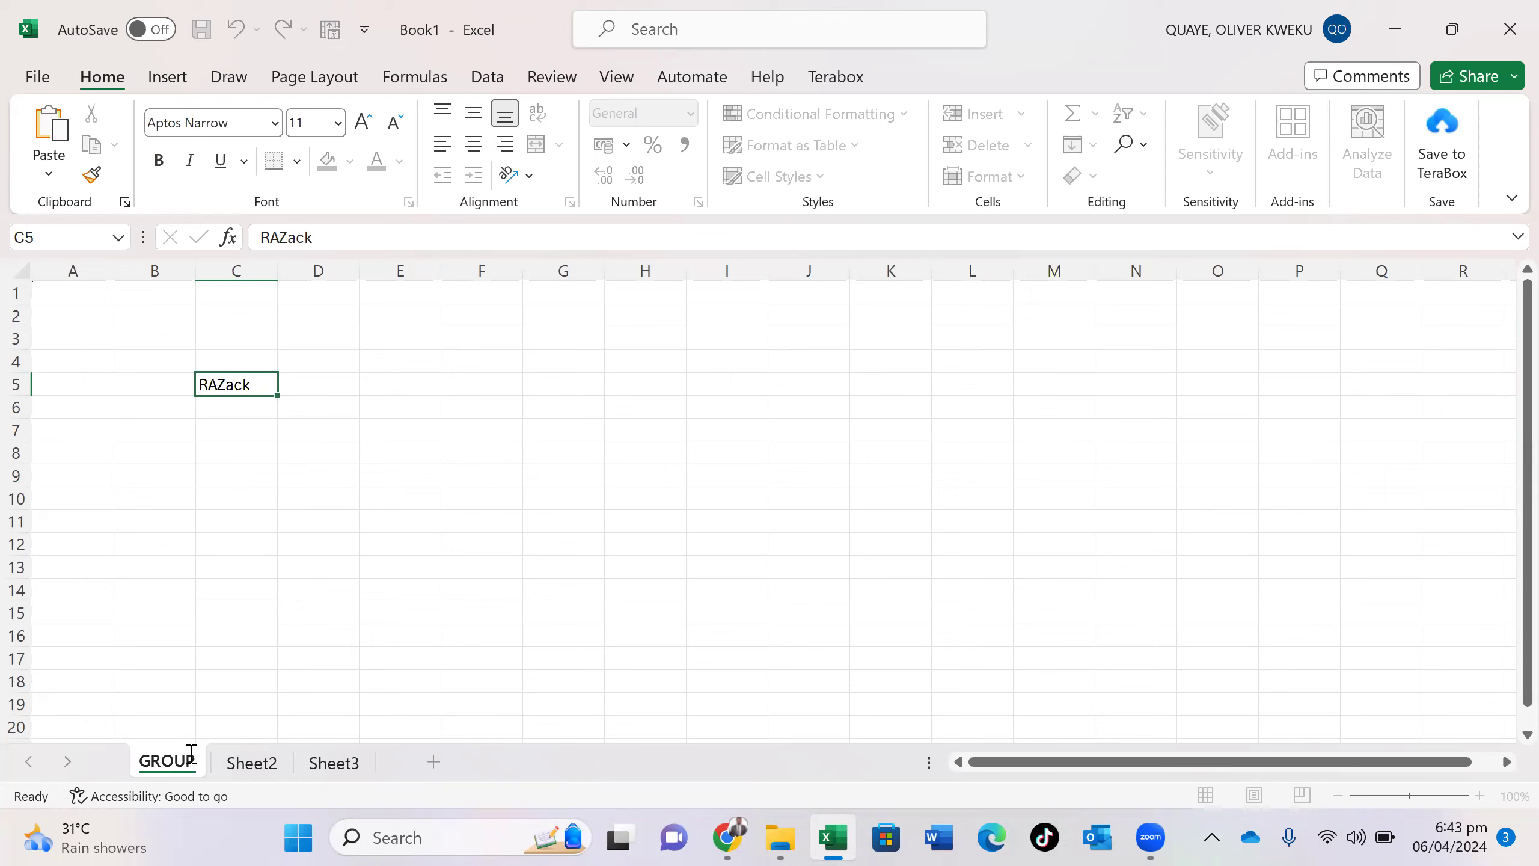
text(1)
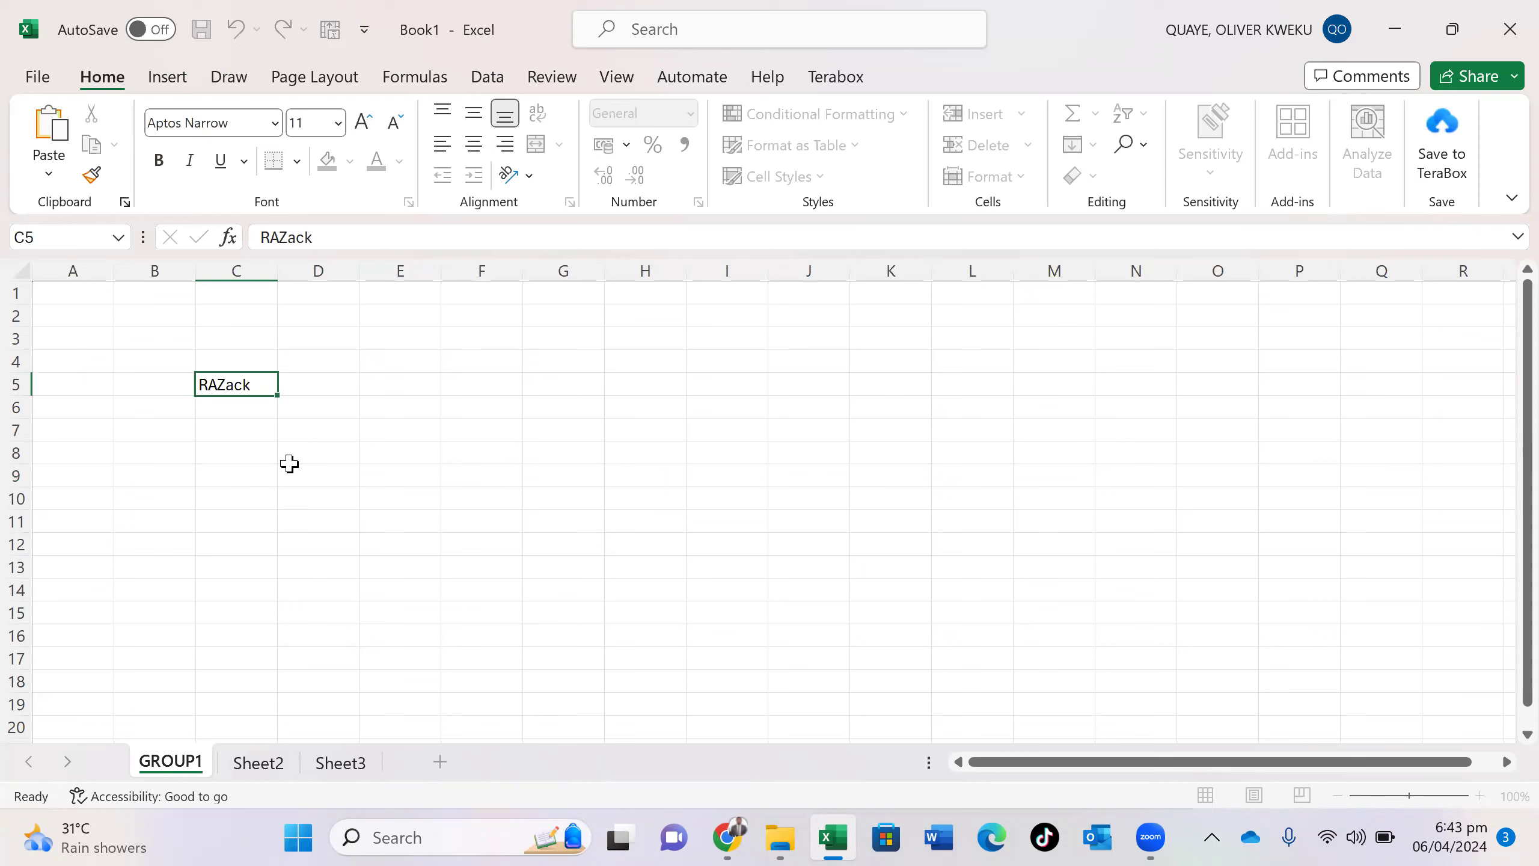
click(249, 412)
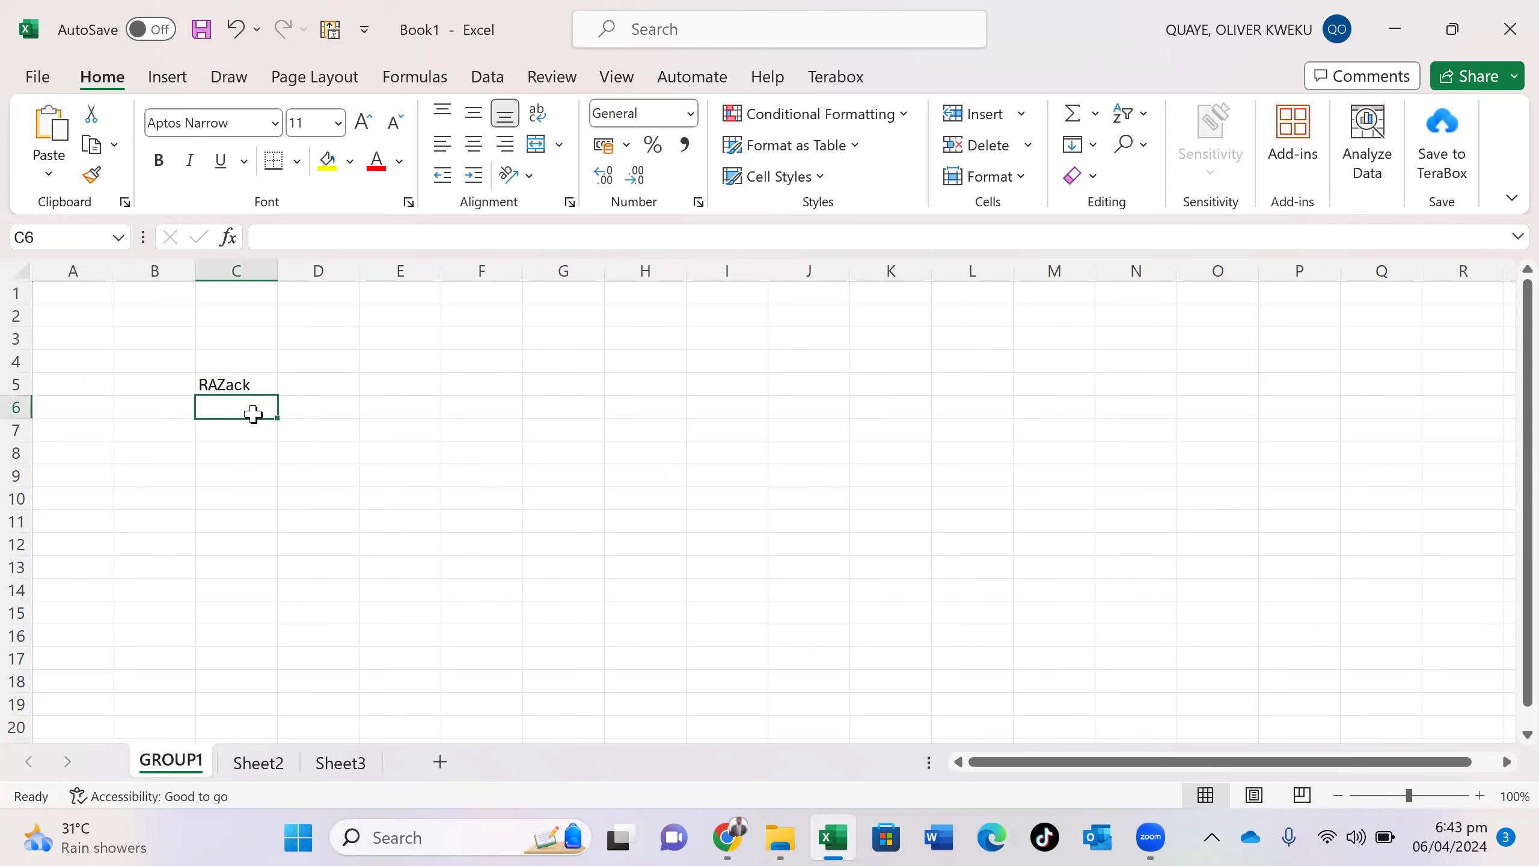
- Rename Sheet2 to 'group 2' and enter a person's name in its cell C5
click(257, 761)
double_click(257, 761)
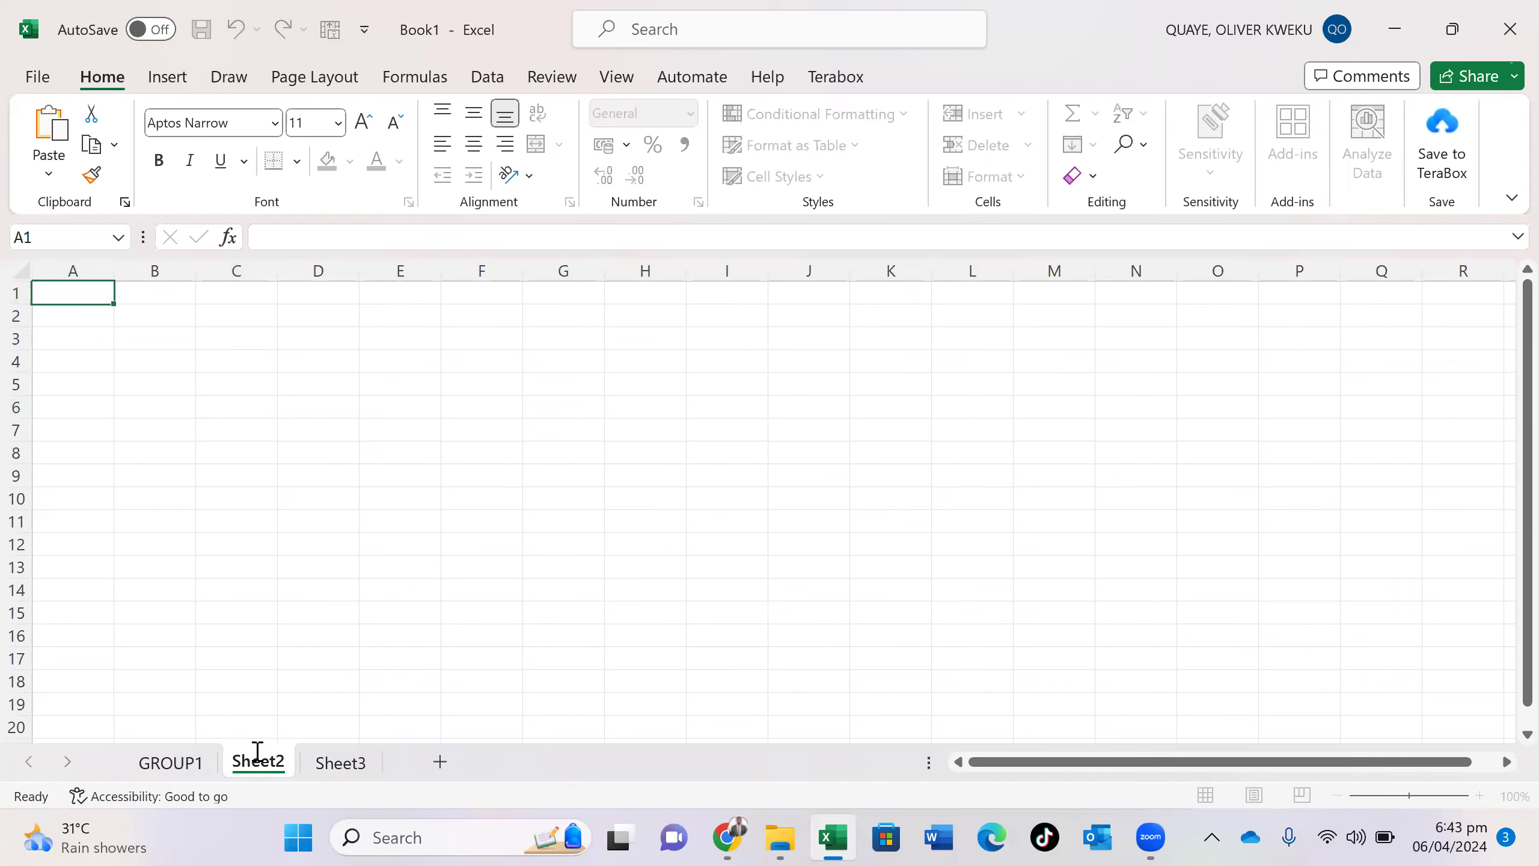
double_click(256, 758)
text(group 2)
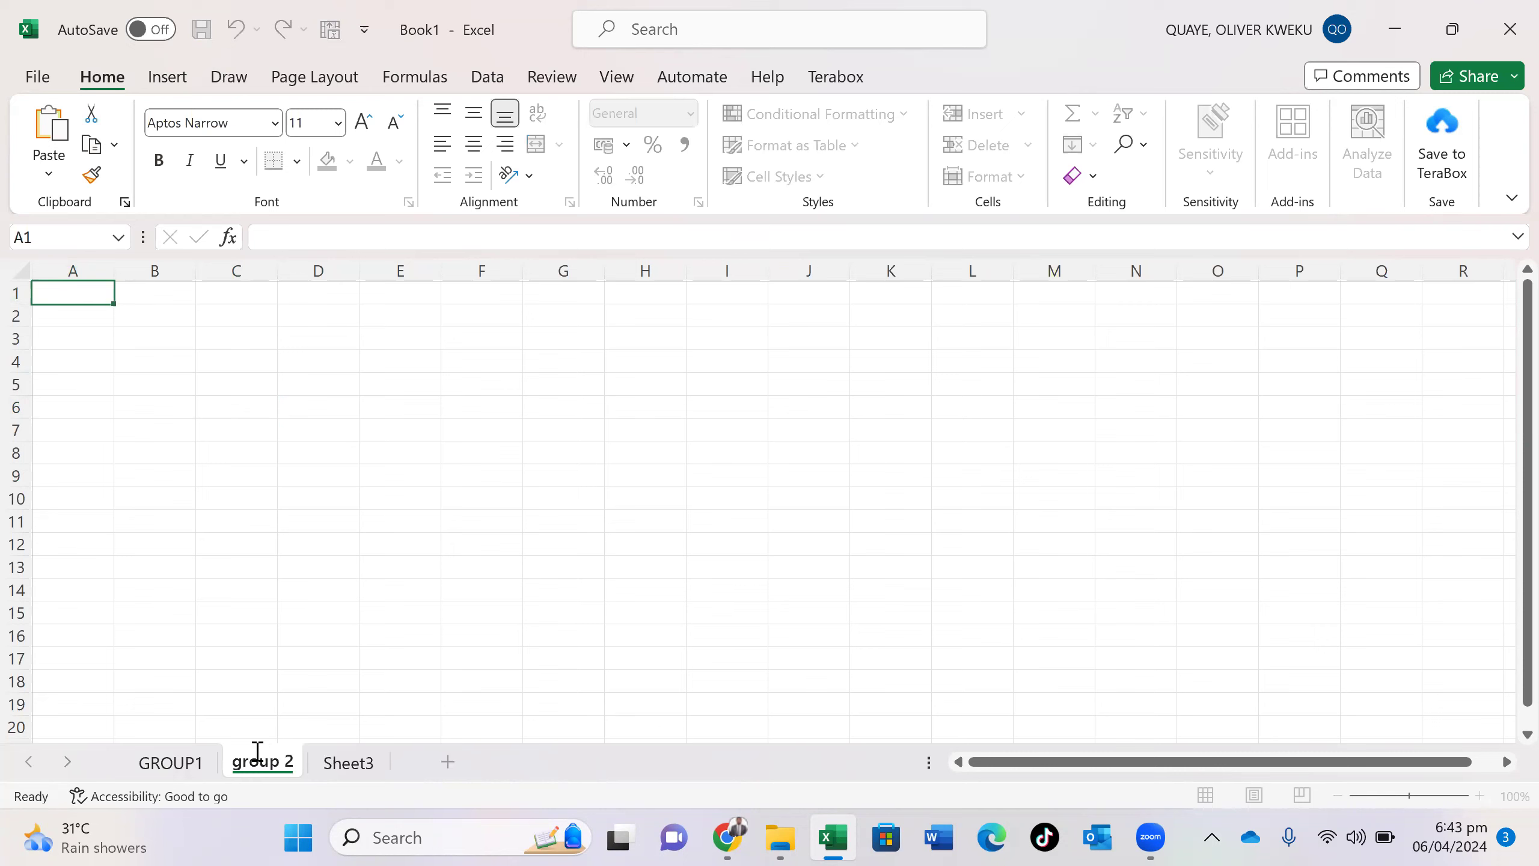
click(314, 768)
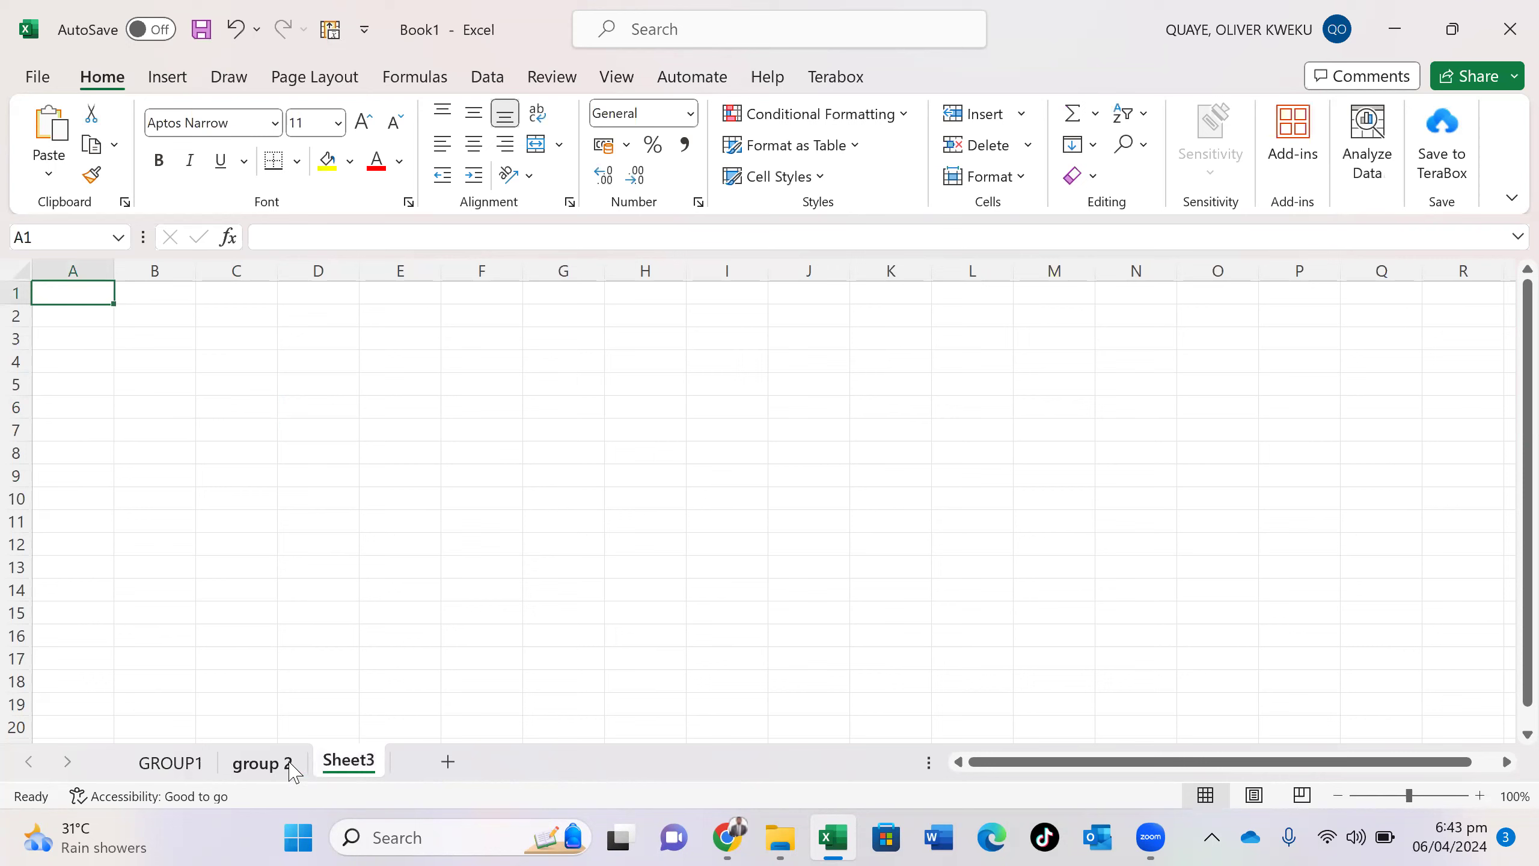
click(290, 765)
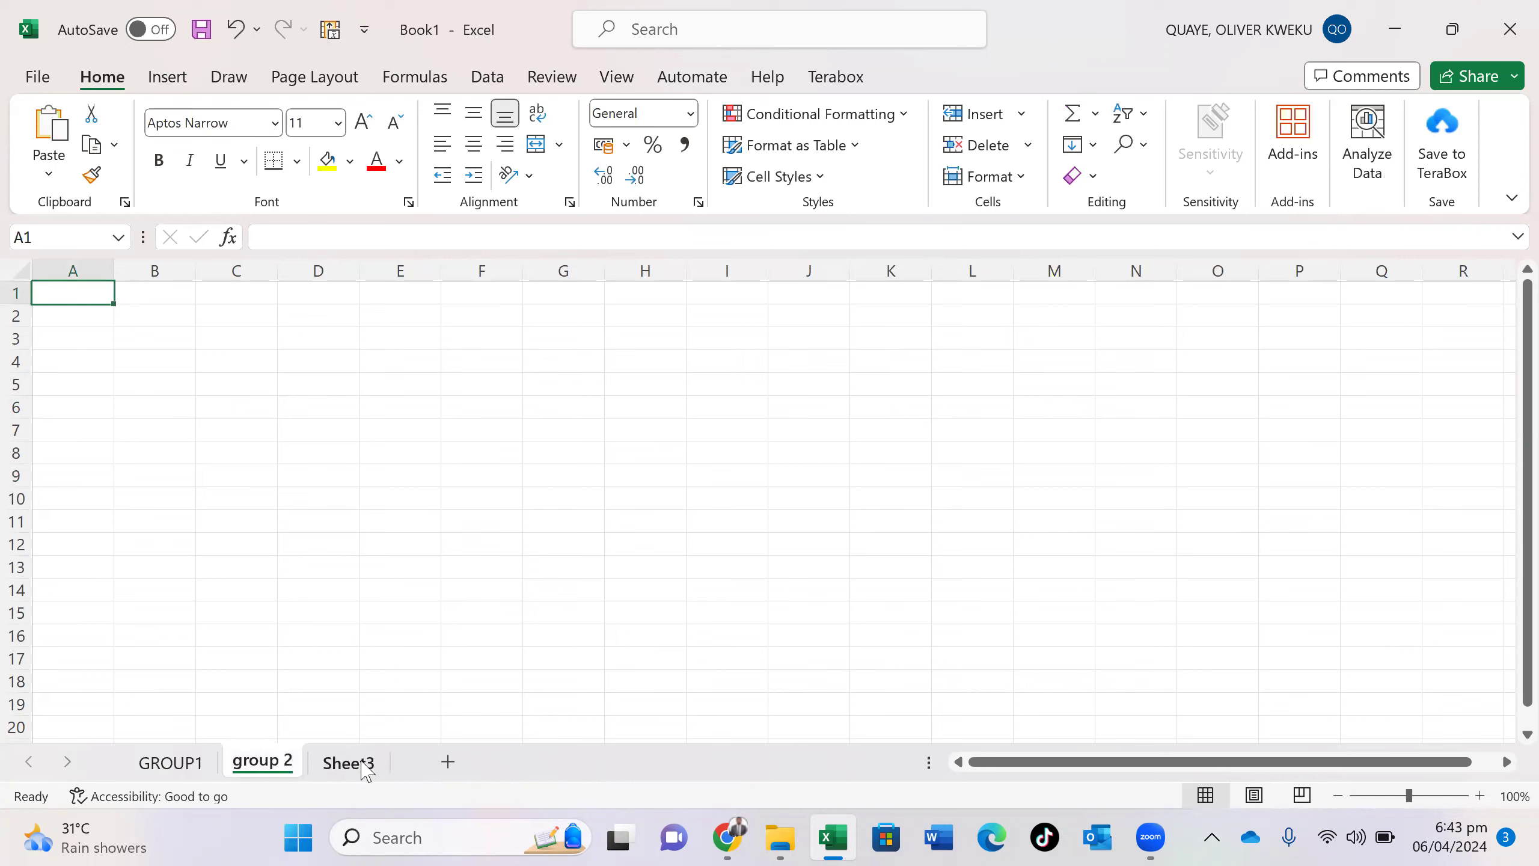
click(257, 386)
text(Adwoa)
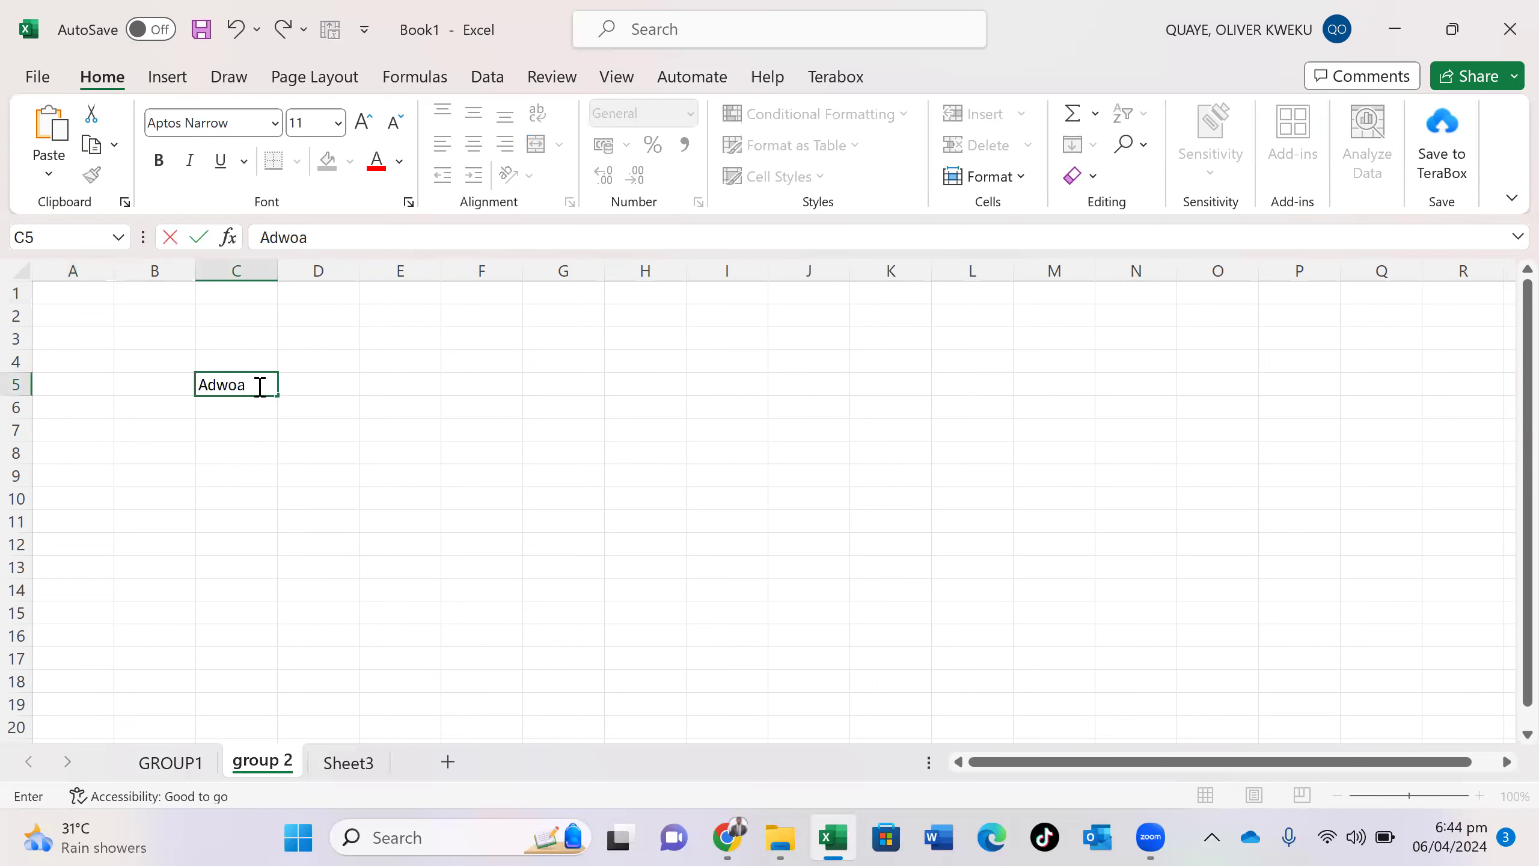
click(348, 766)
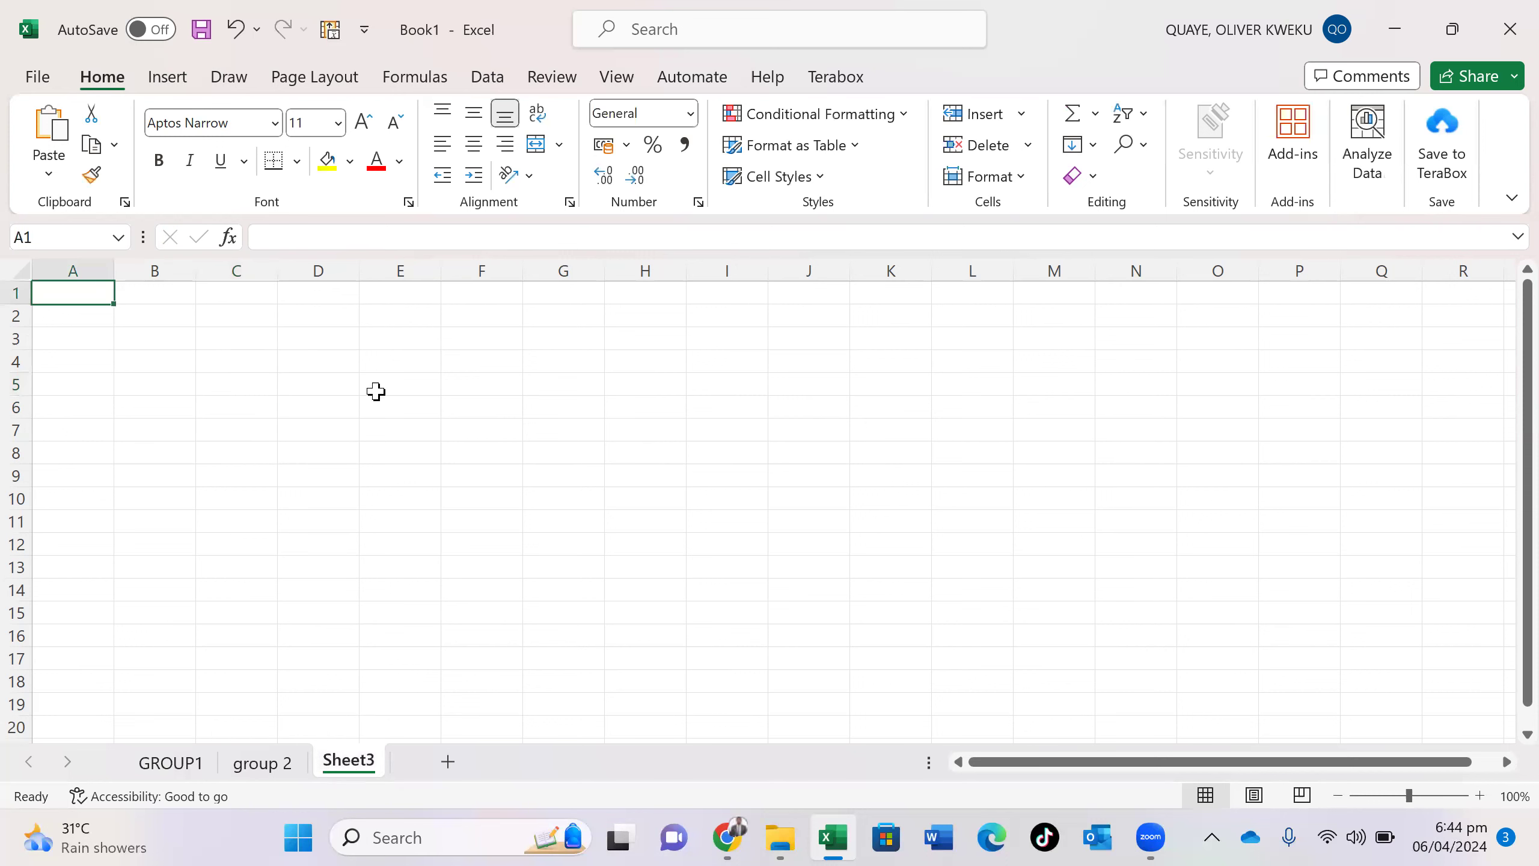
- Put UNIVERSITY in D7 of Sheet3 and rename that sheet GROUP3
click(349, 422)
text(UNIVERSITY)
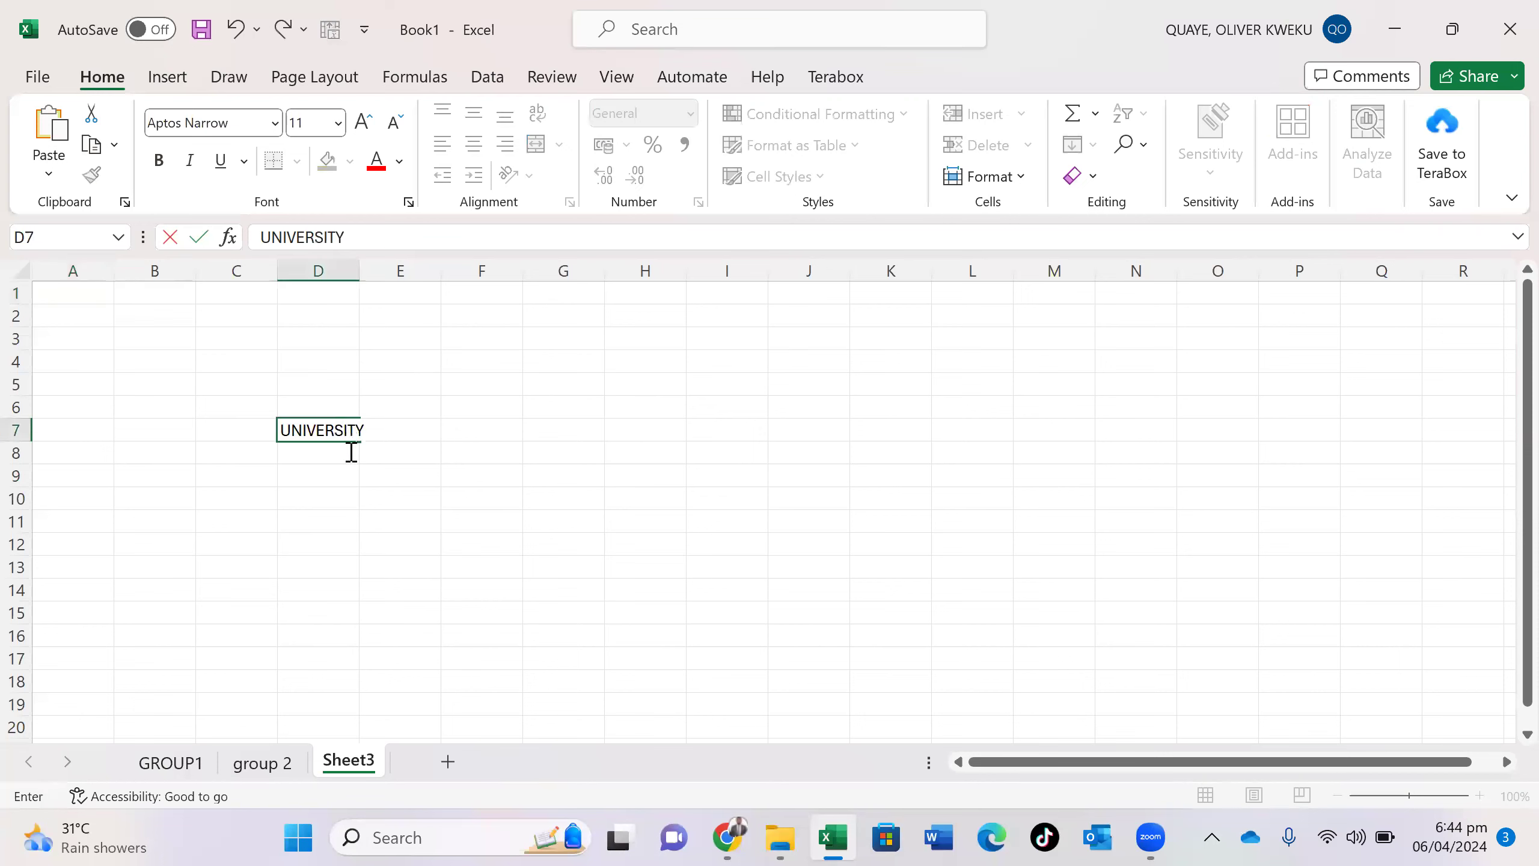
click(373, 753)
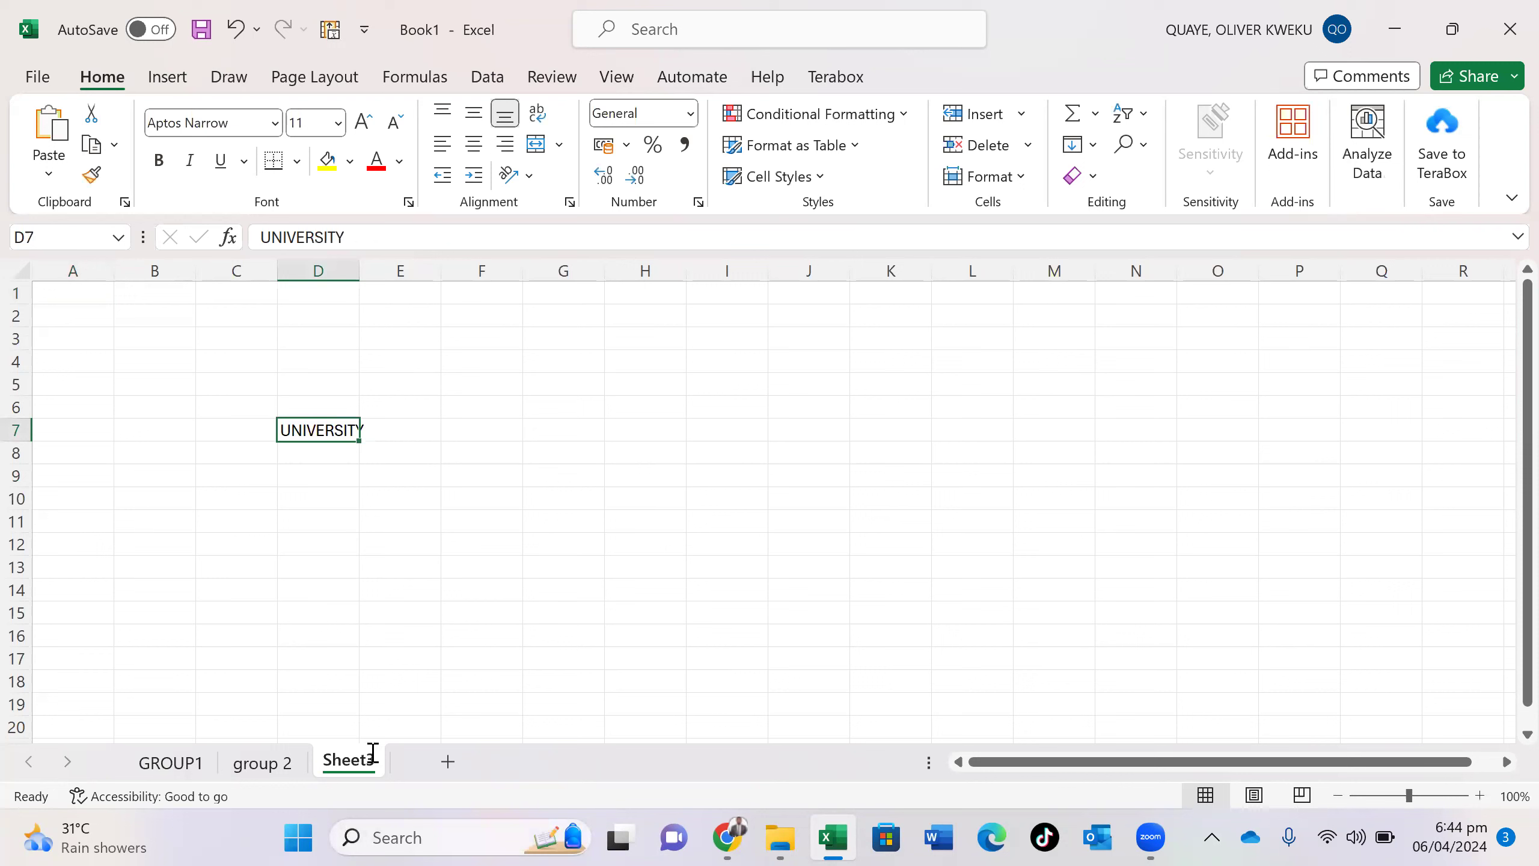
double_click(372, 752)
text(GROUP)
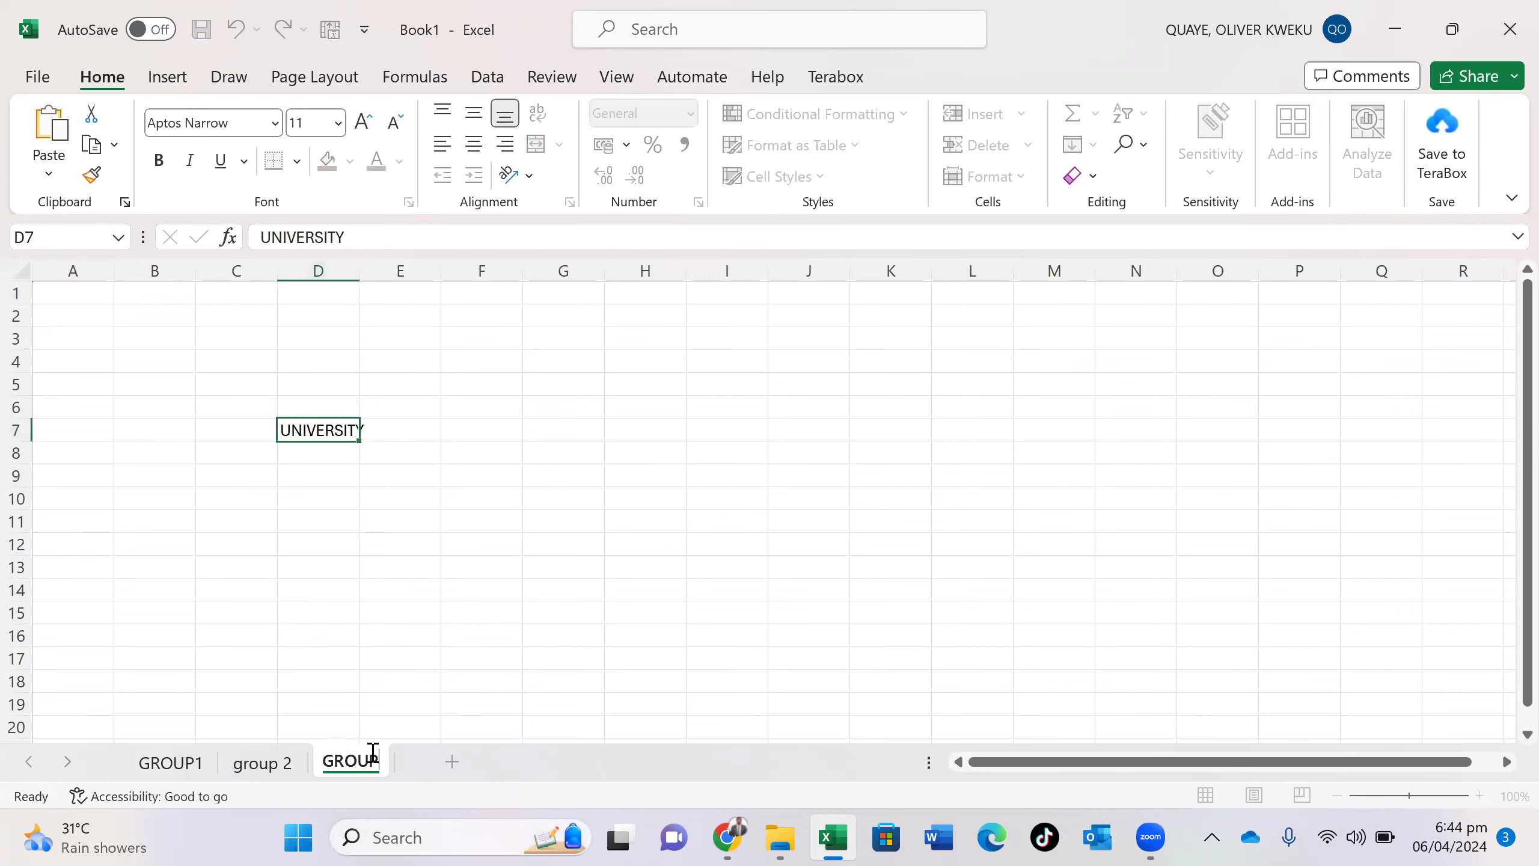
text(3)
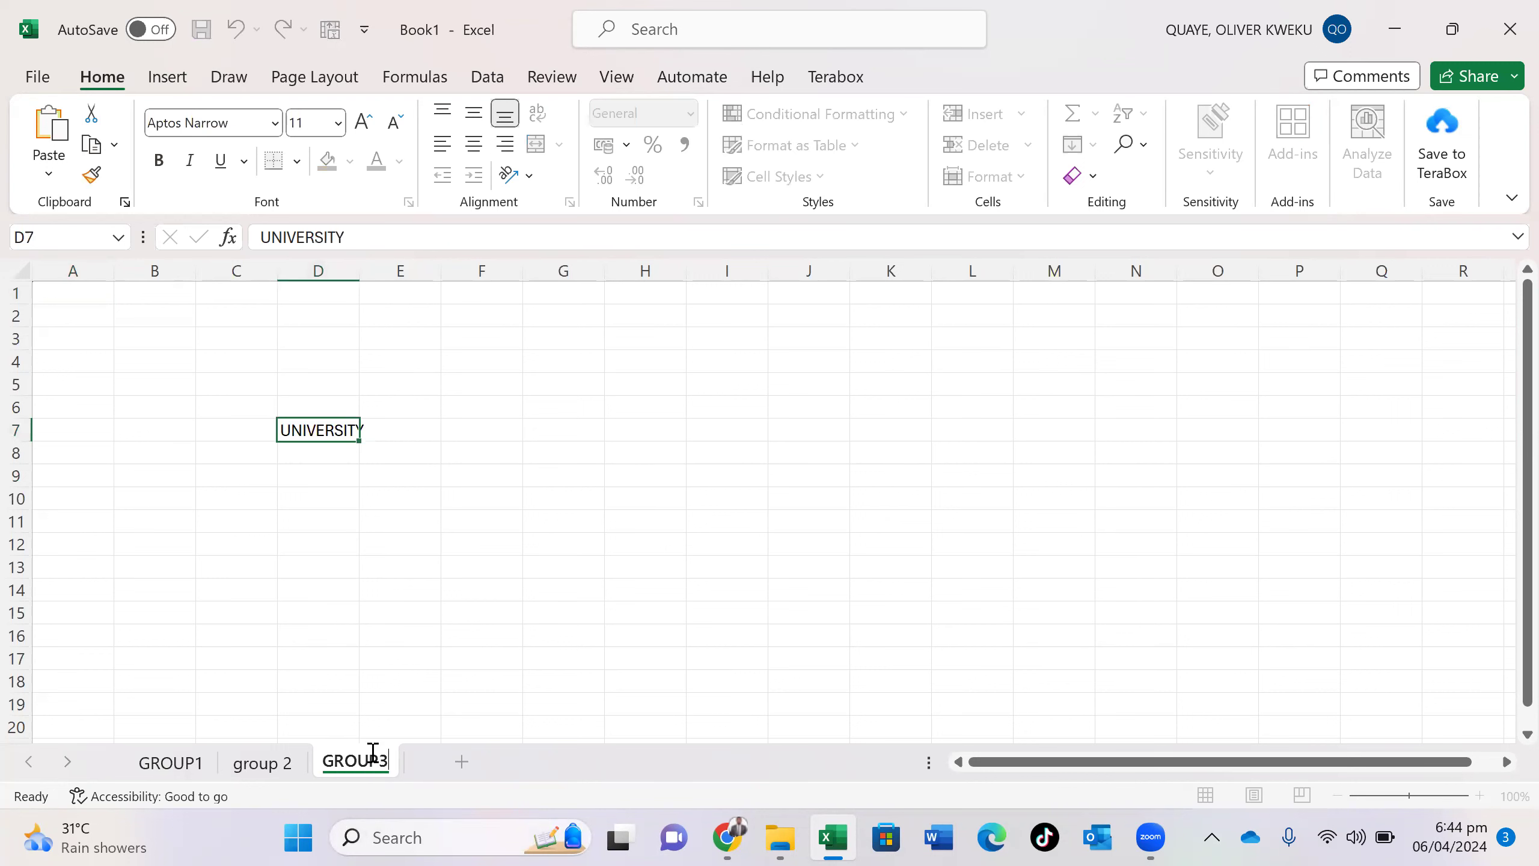
click(189, 765)
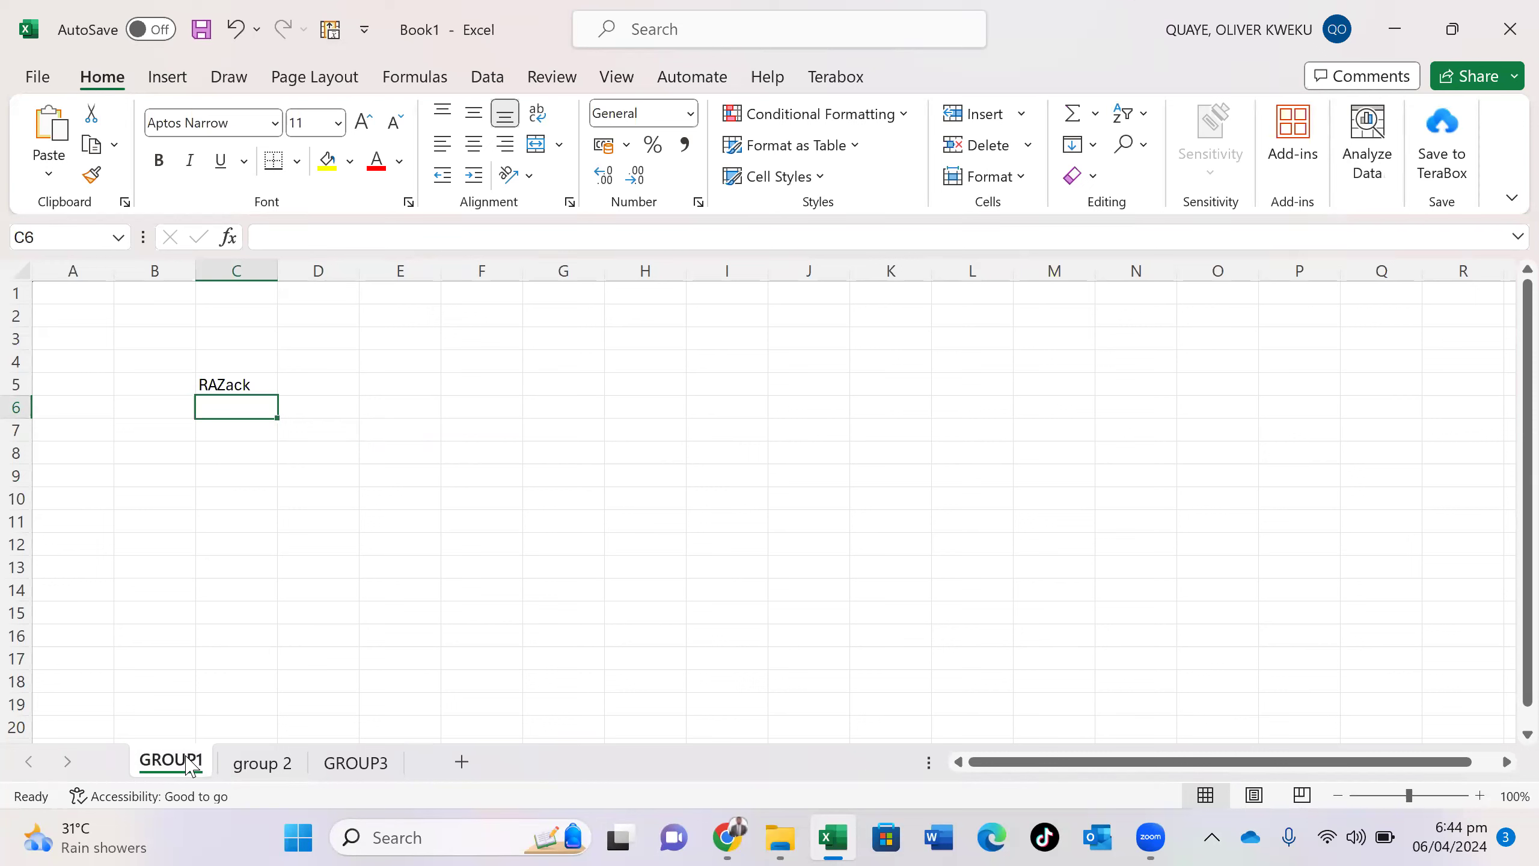
click(246, 766)
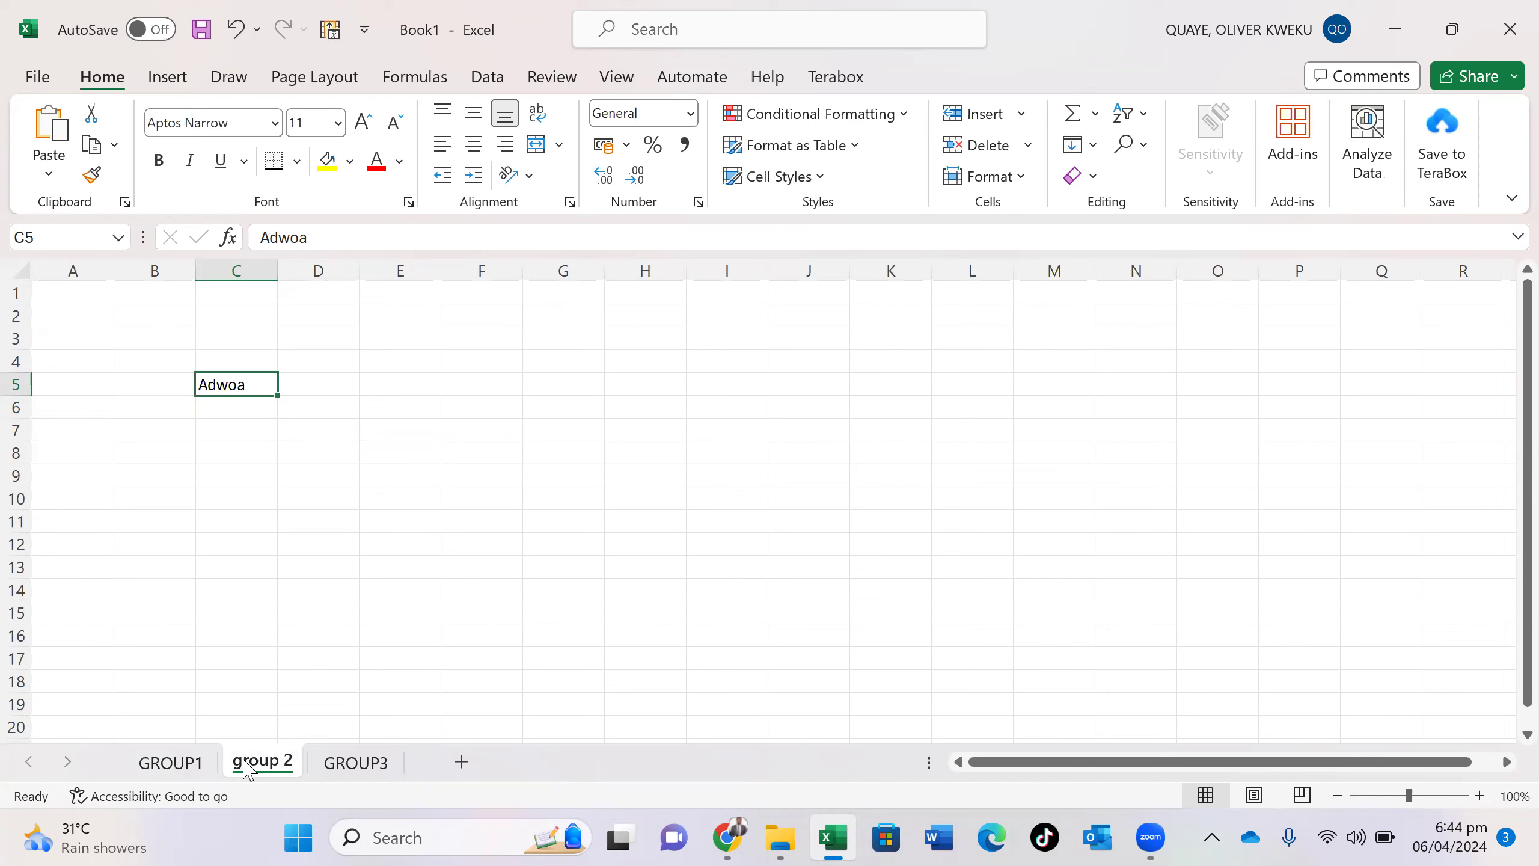
- Type 'spreadsheet workbook' into G6 on GROUP3, then start saving with Ctrl+S
click(338, 765)
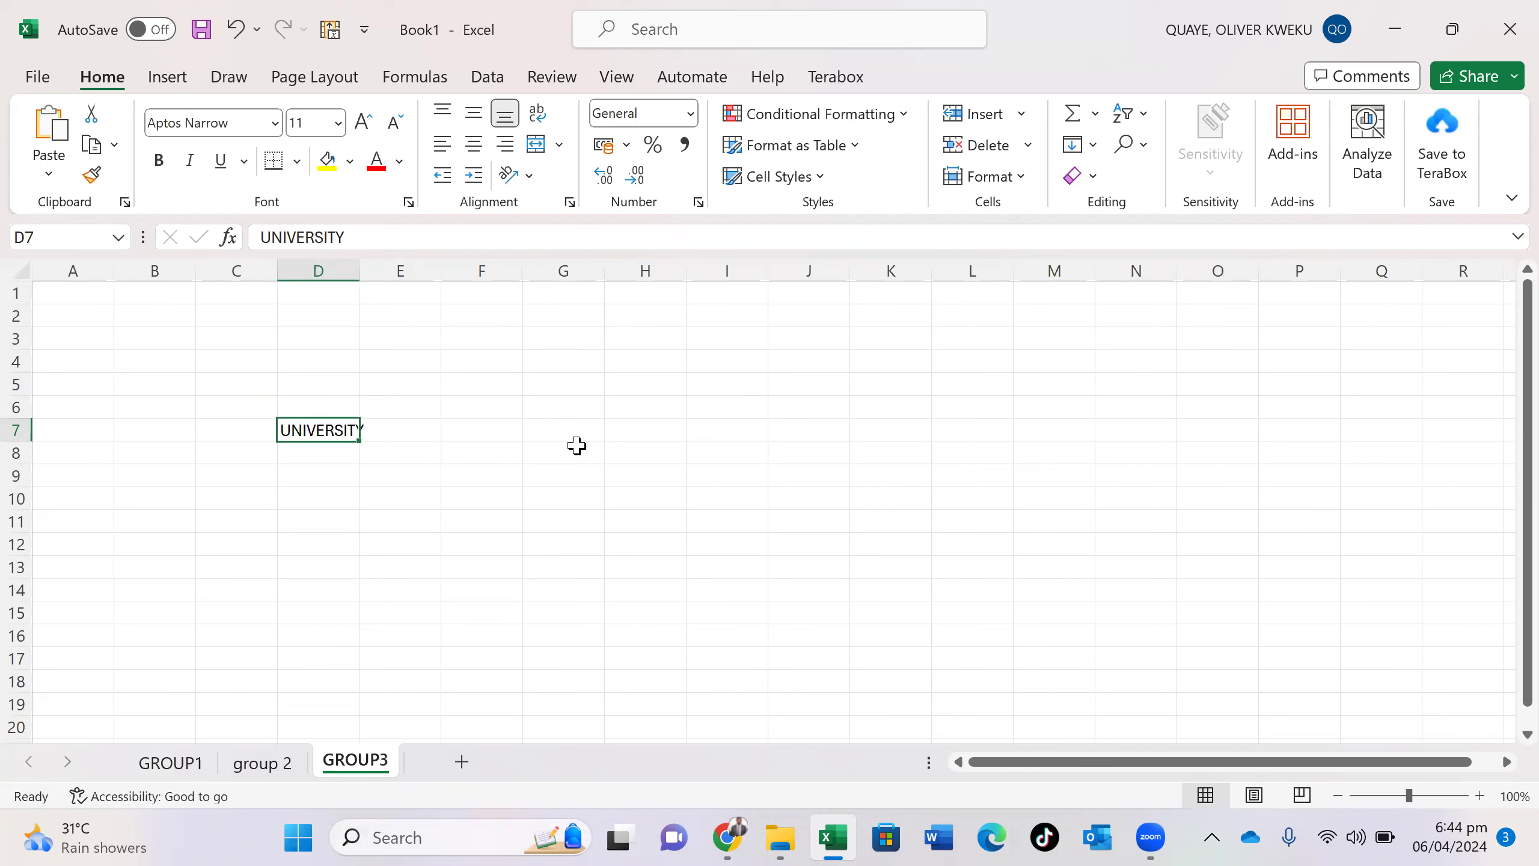
click(548, 408)
text(s)
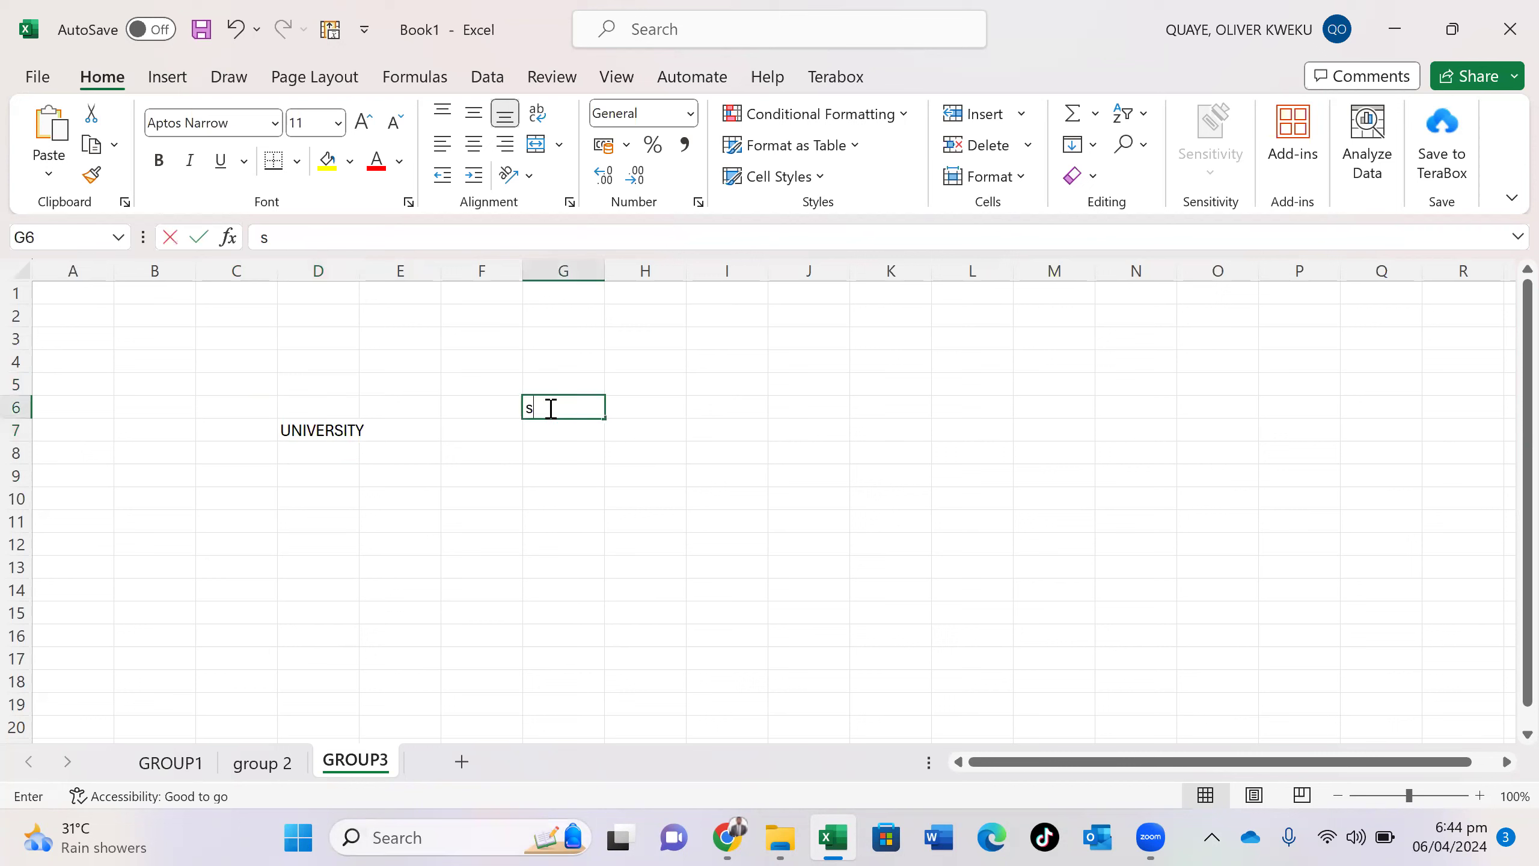
text(preadshet w)
key(BackSpace)
key(BackSpace)
key(BackSpace)
text(eadsheet)
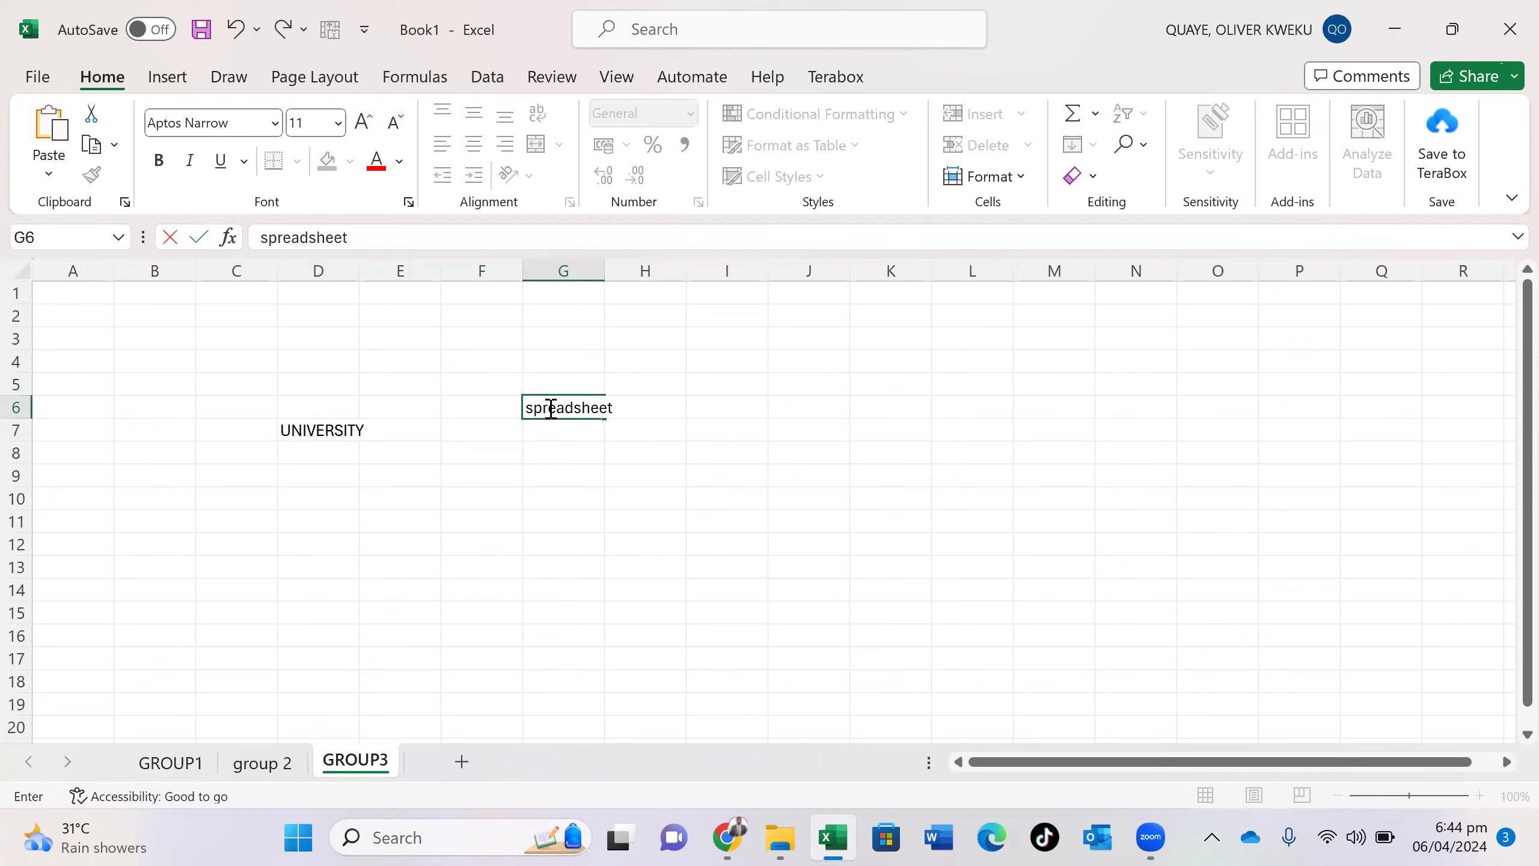
text( workbook)
key(ctrl+s)
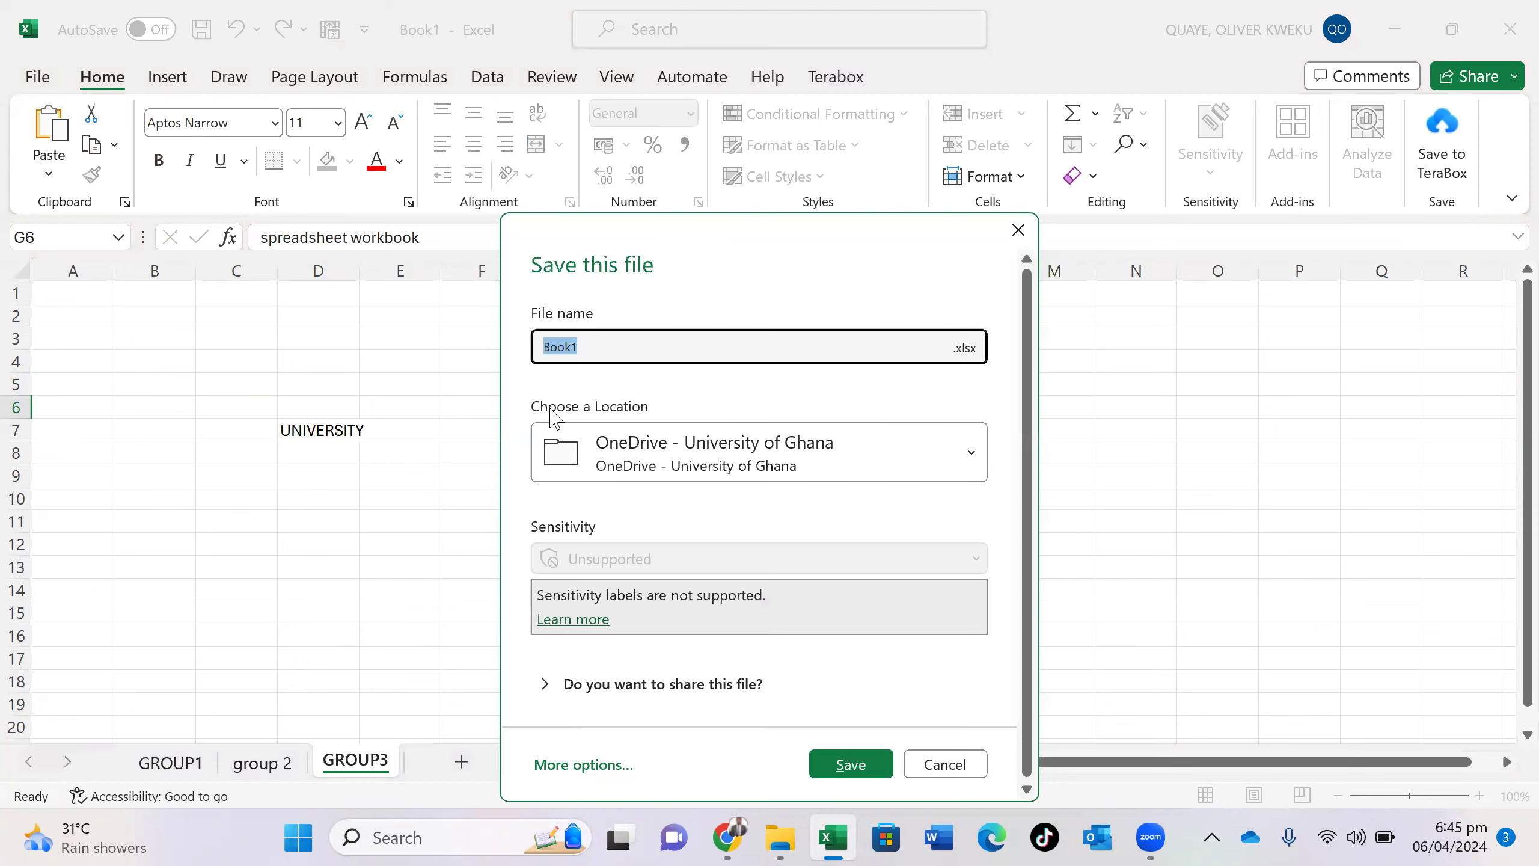
- Save the workbook as Book1 on the Desktop via Save As, then close Excel
click(945, 766)
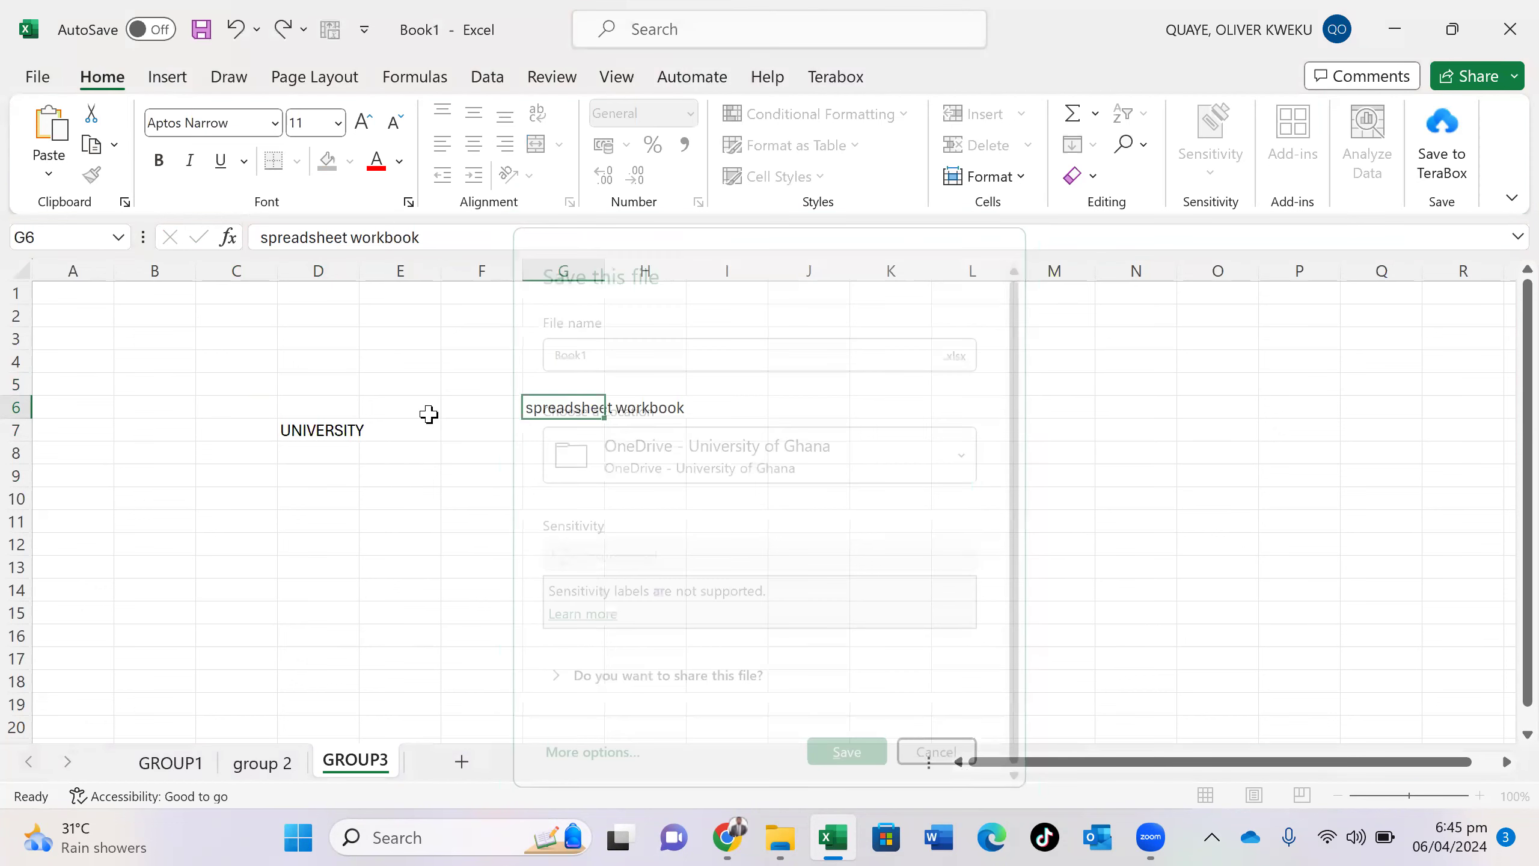
click(25, 84)
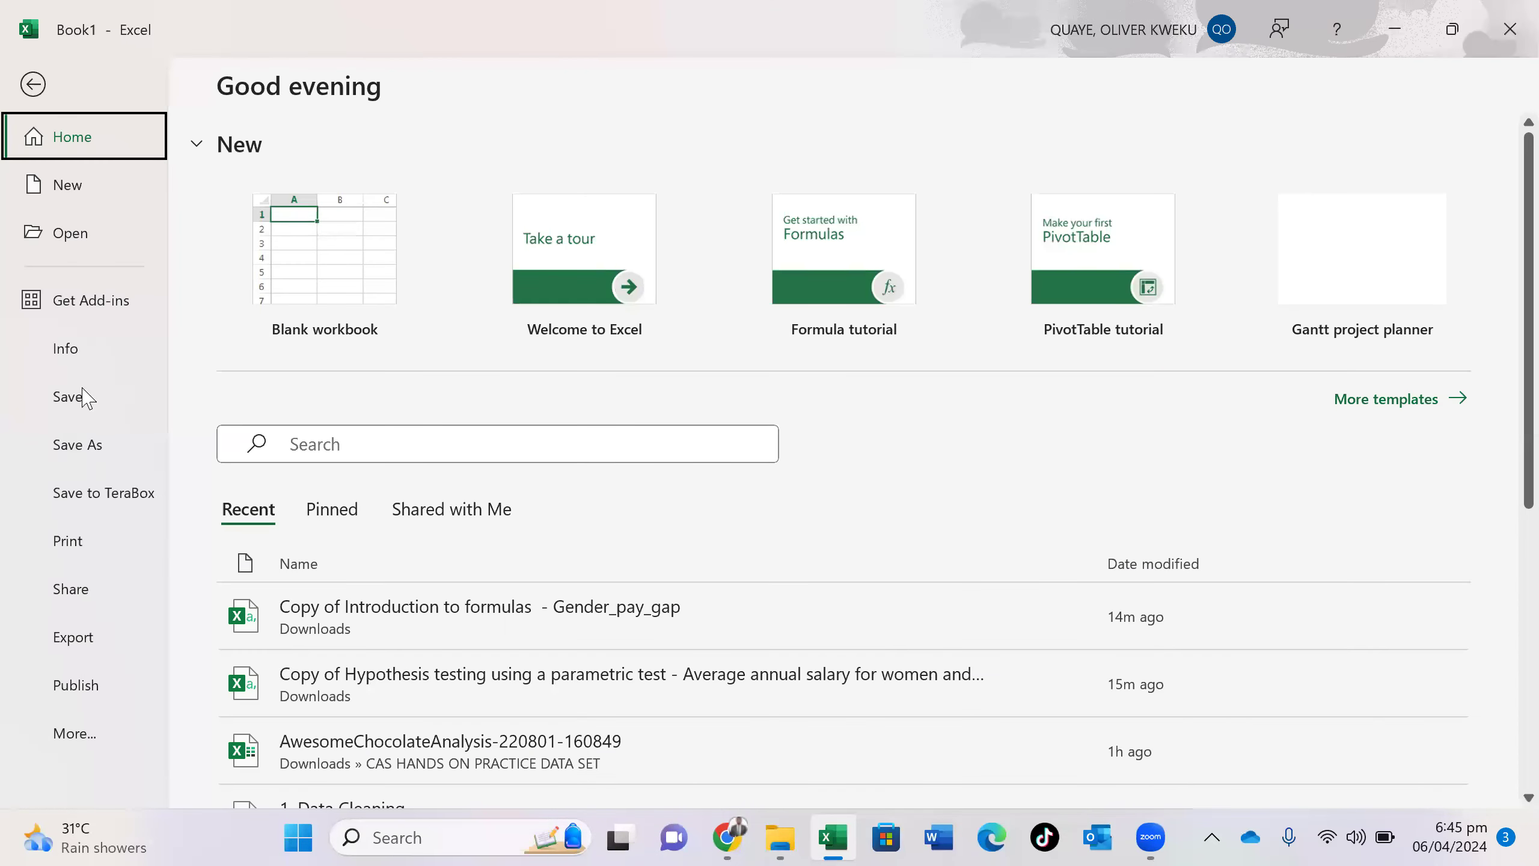
click(79, 445)
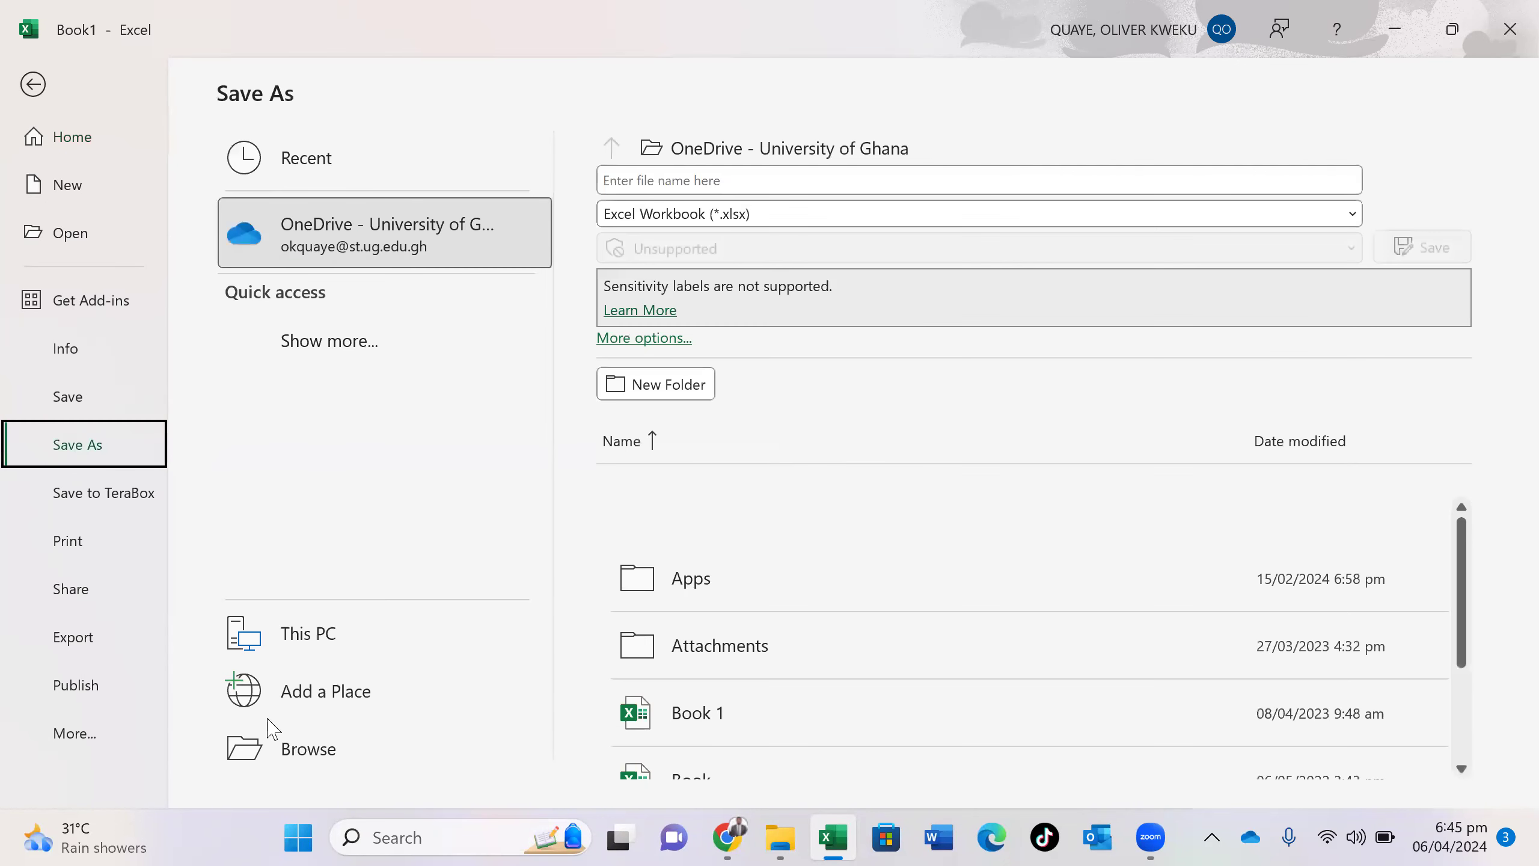
click(291, 750)
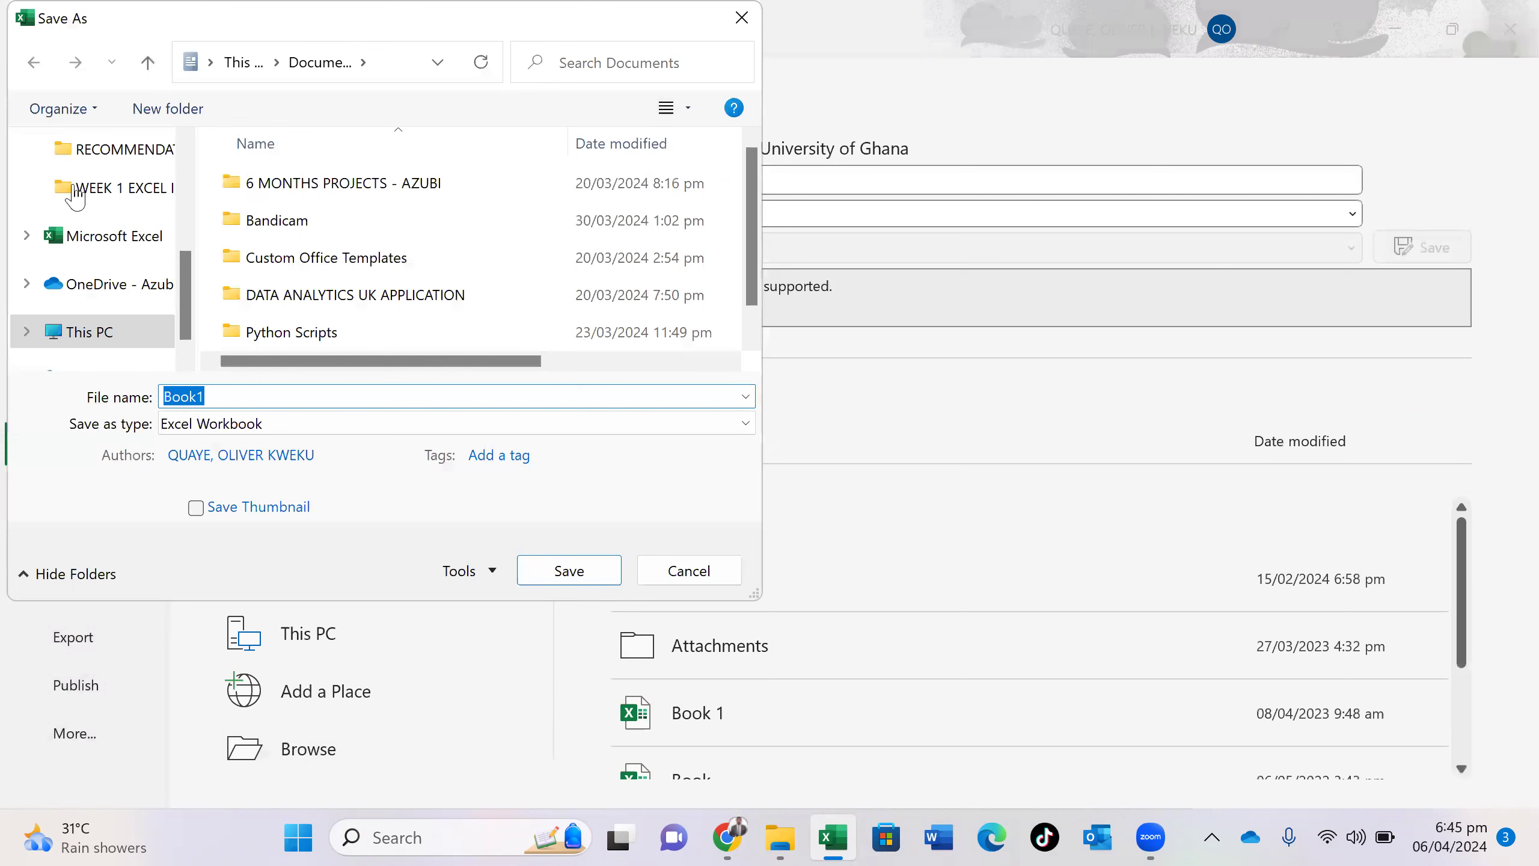
scroll(79, 197, up, 5)
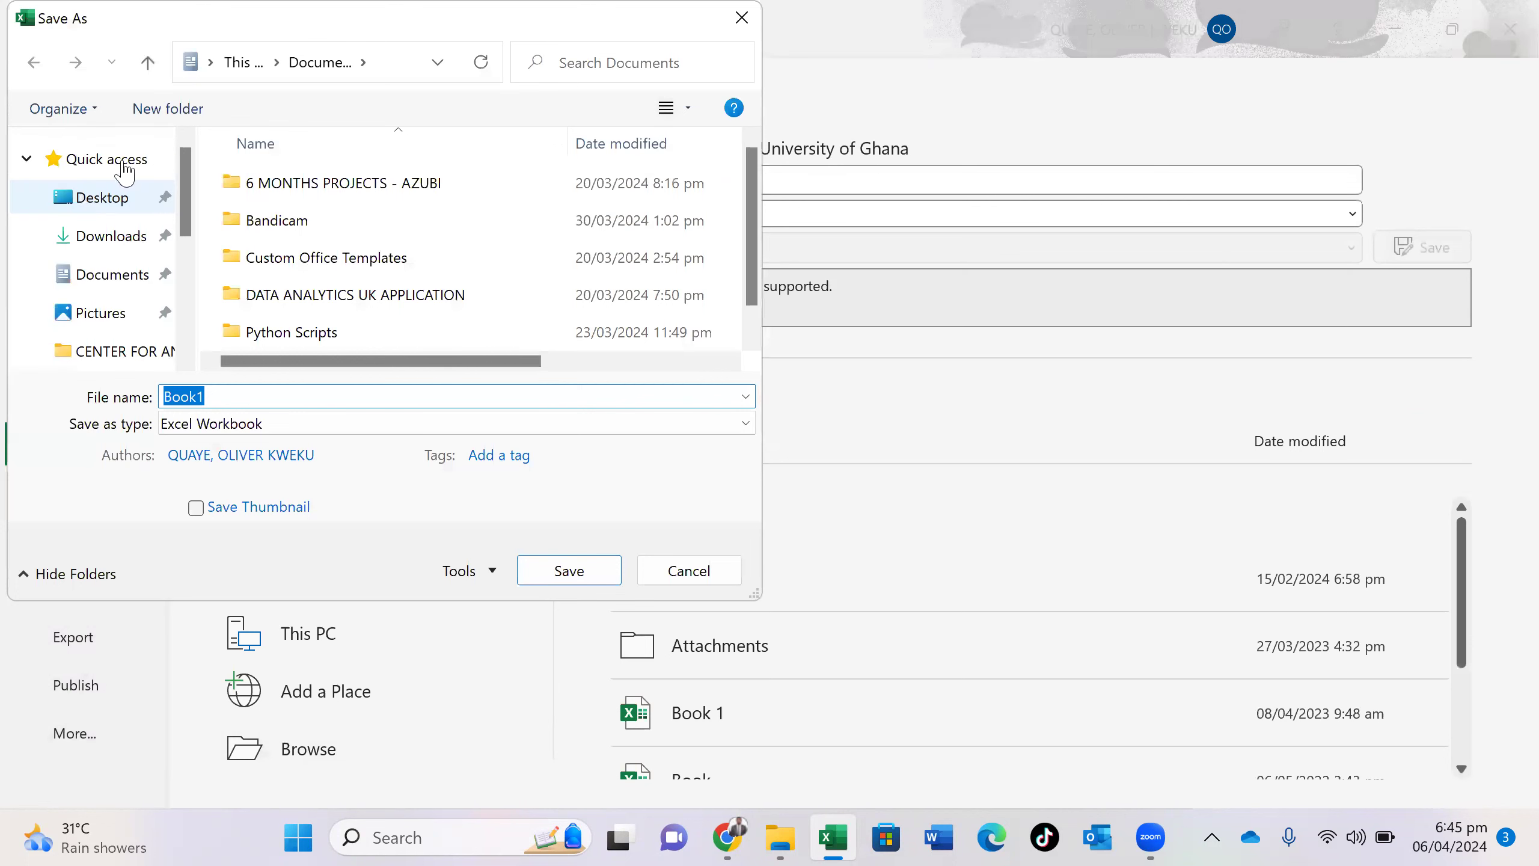
click(596, 563)
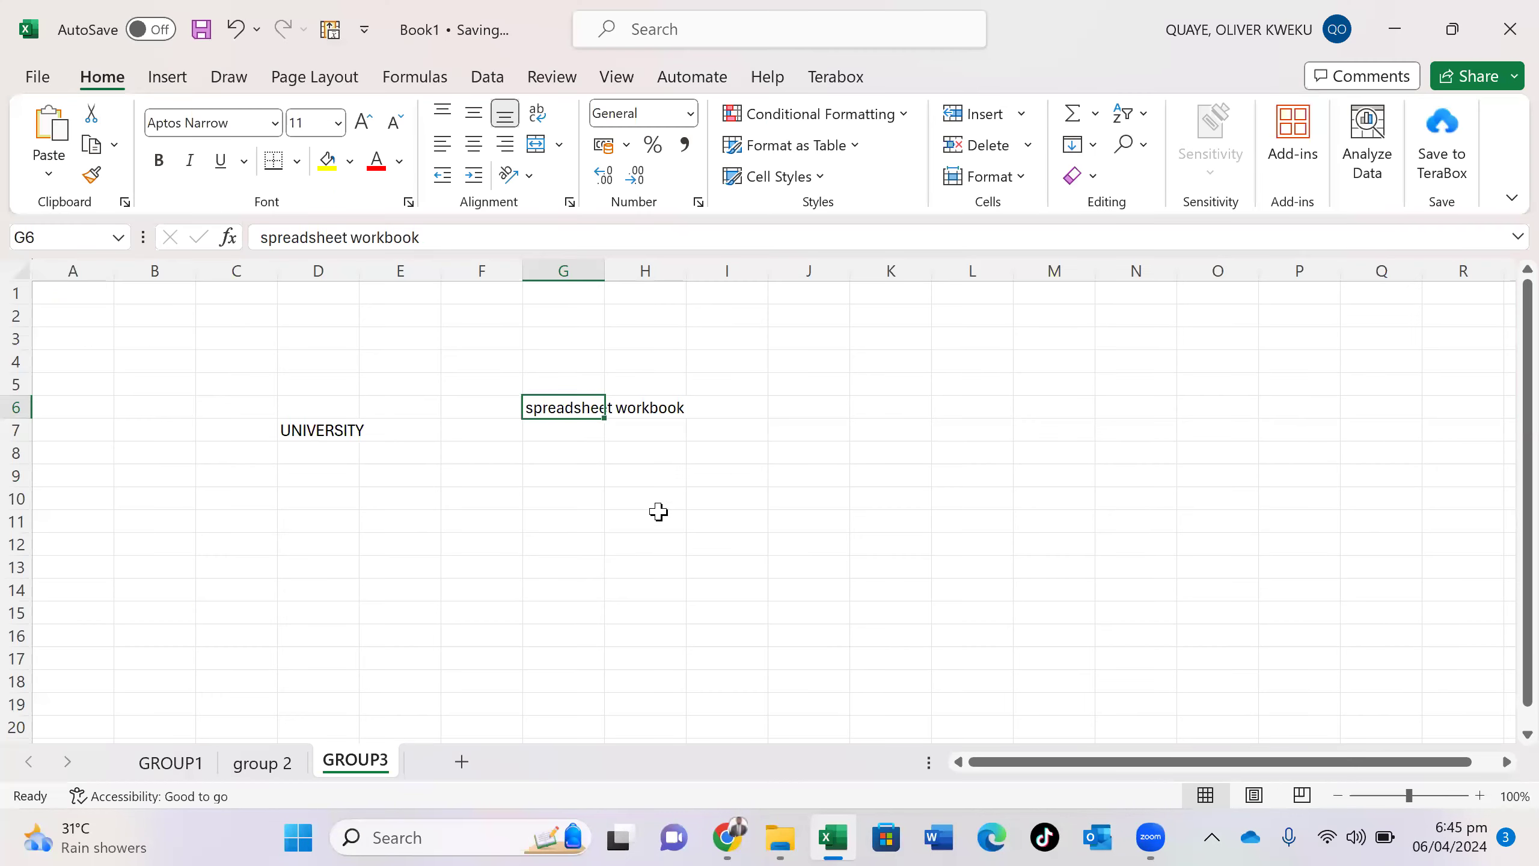
click(1508, 23)
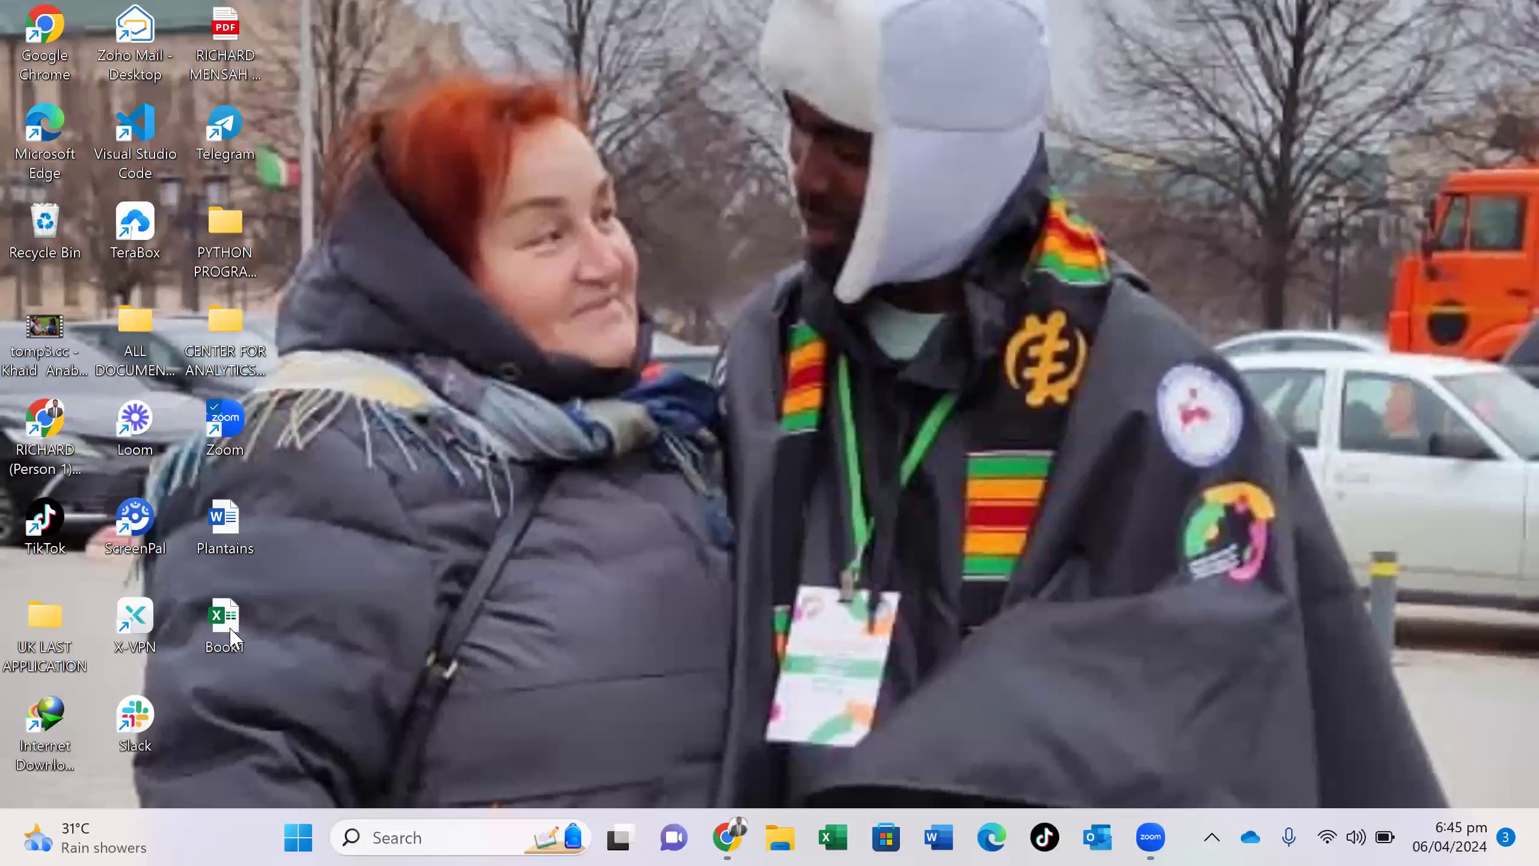
- Open the Book1 file from the desktop in Excel
double_click(230, 631)
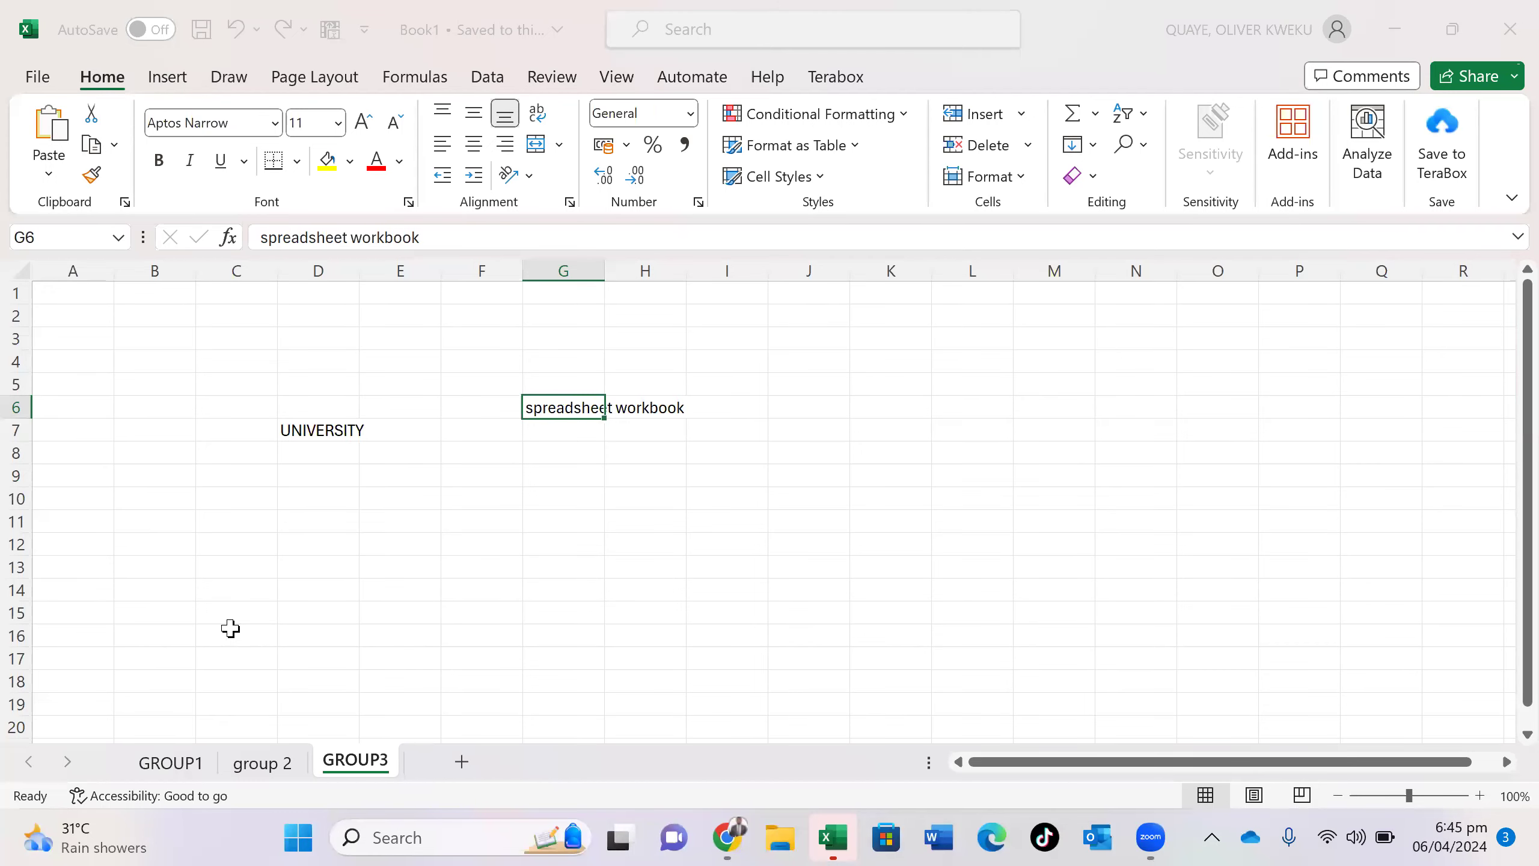
- Type FILE DIRECTORY into H11 and autofit column H to fit it
click(666, 514)
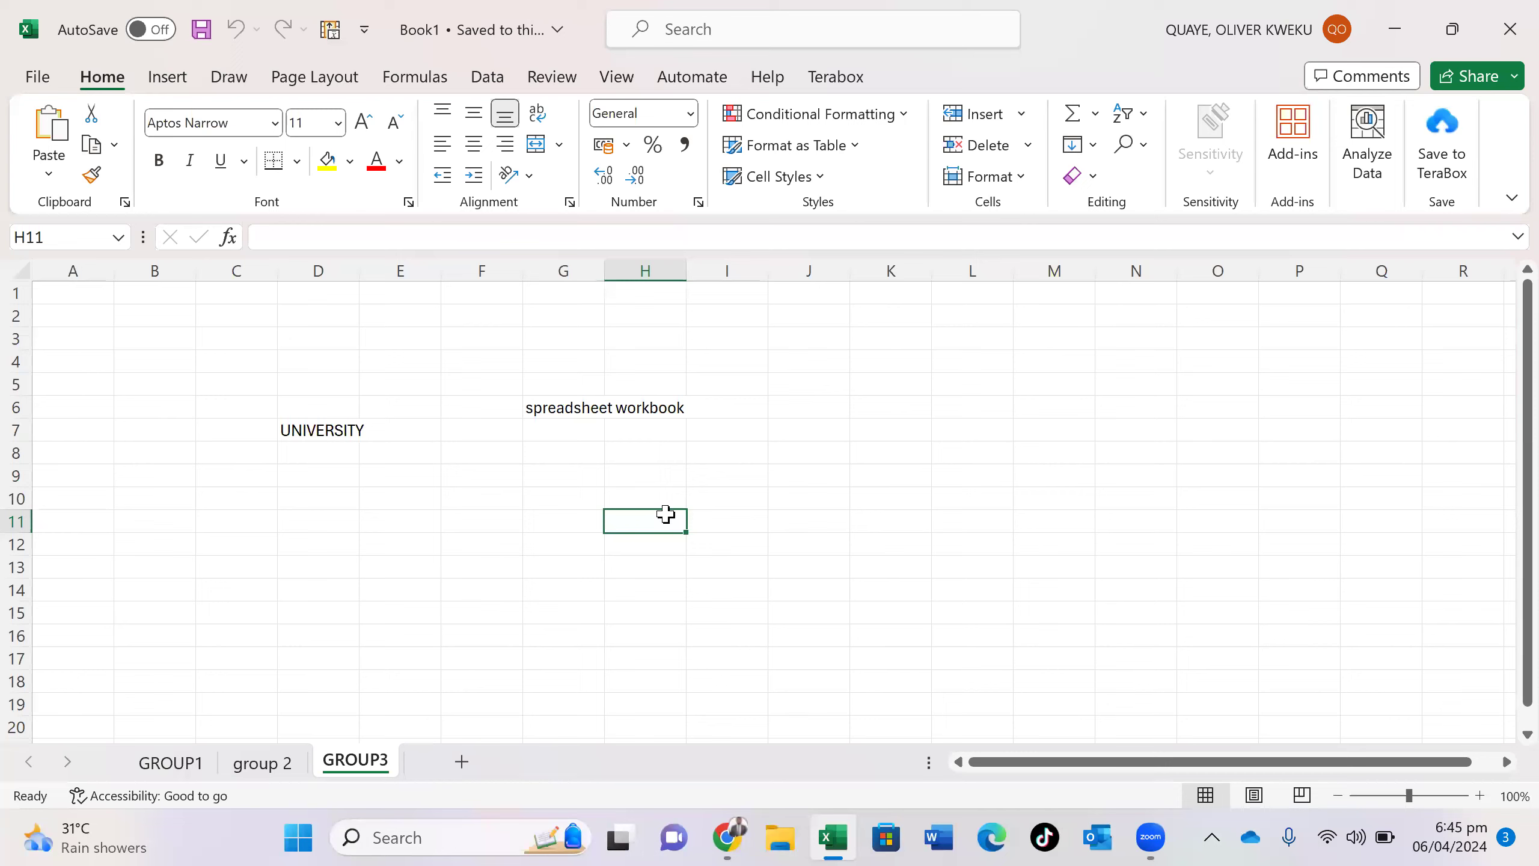
text(D)
key(BackSpace)
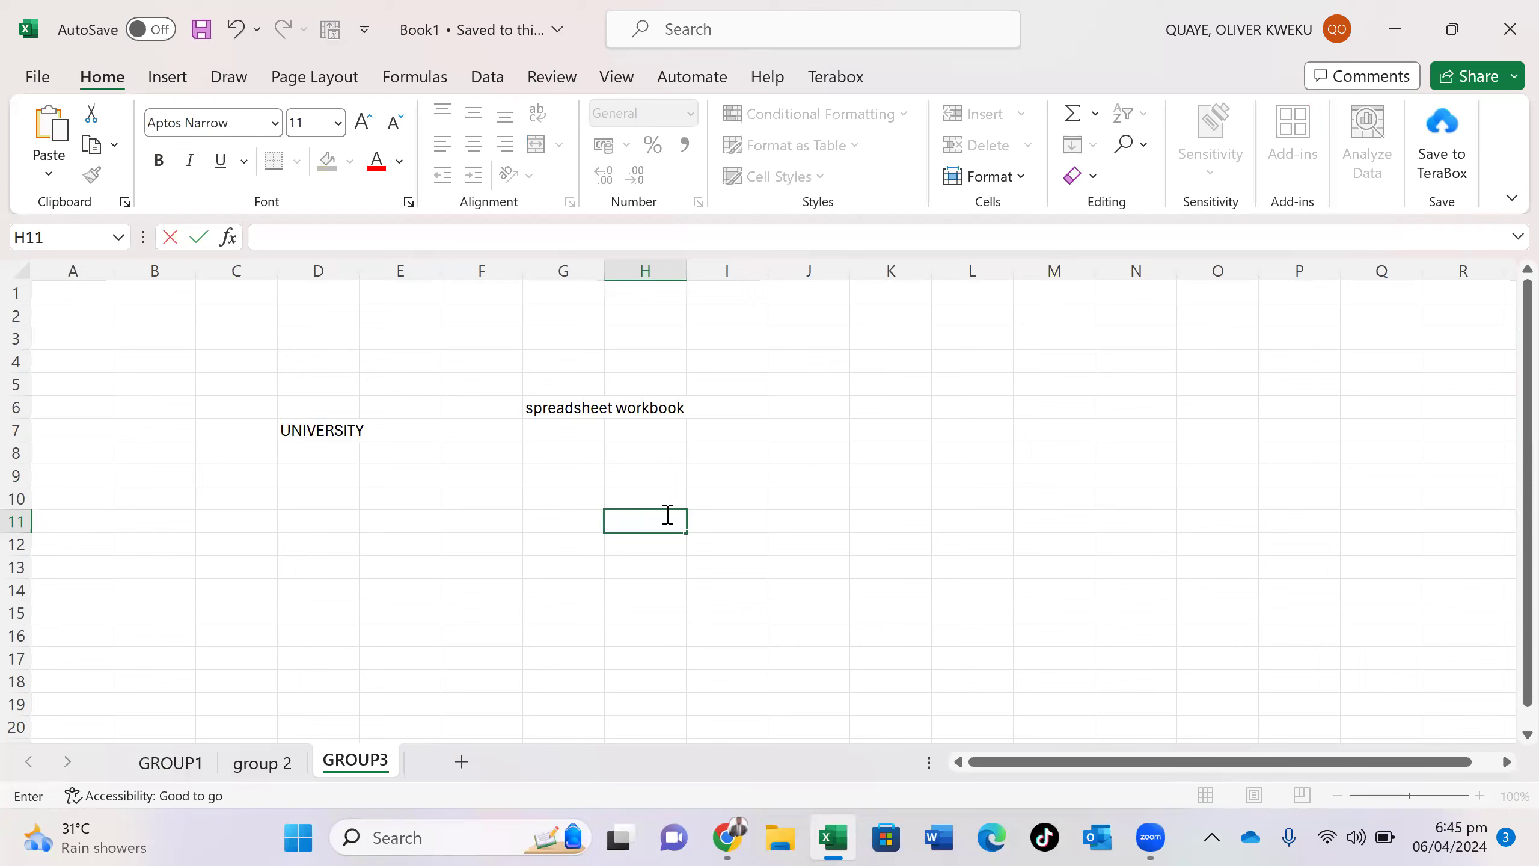
text(FILE DIRECTORY)
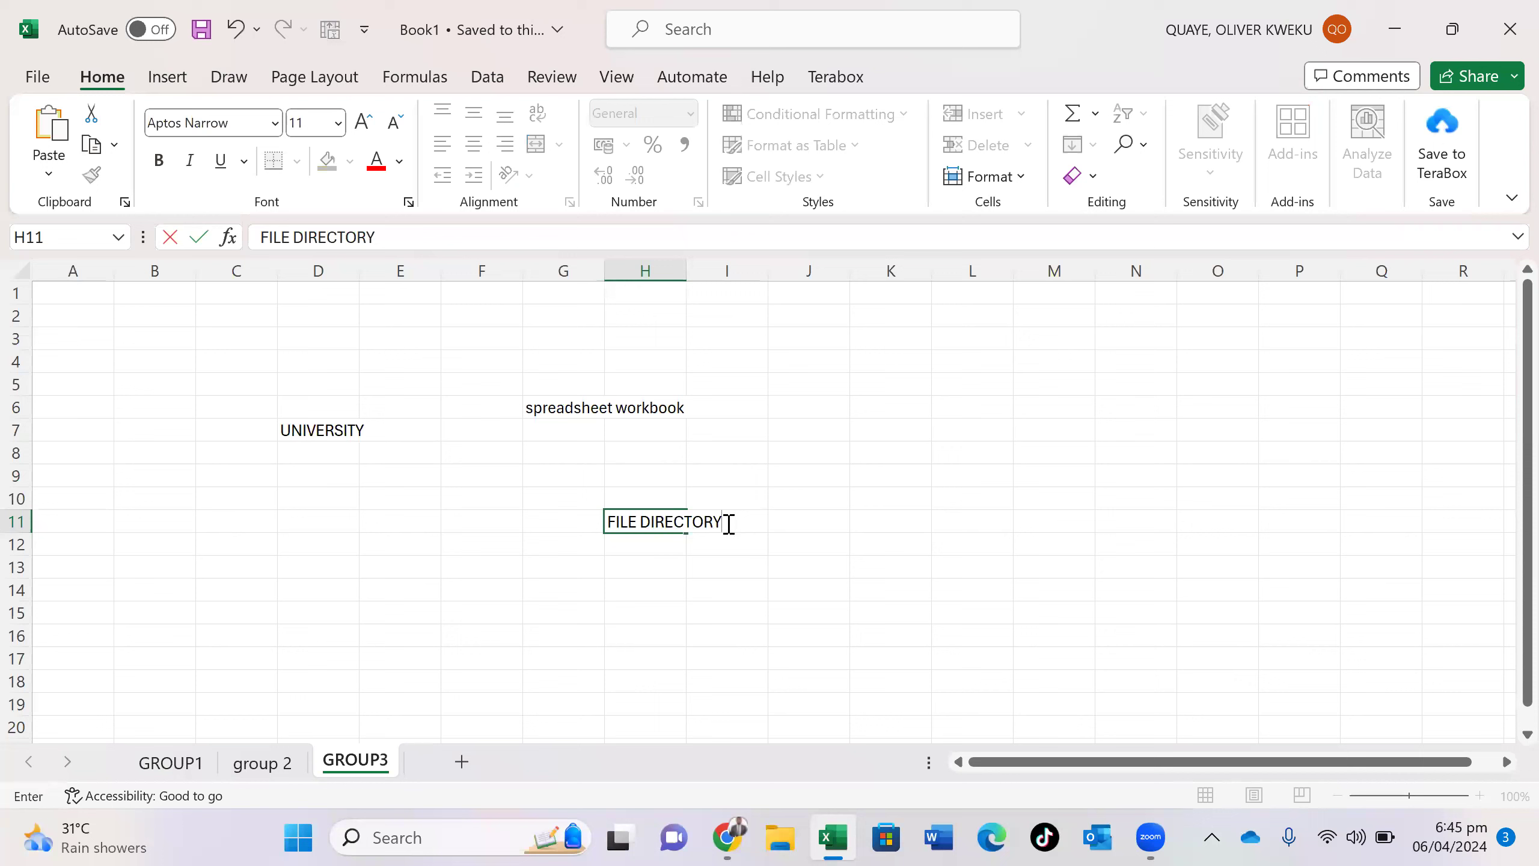
key(ctrl+a)
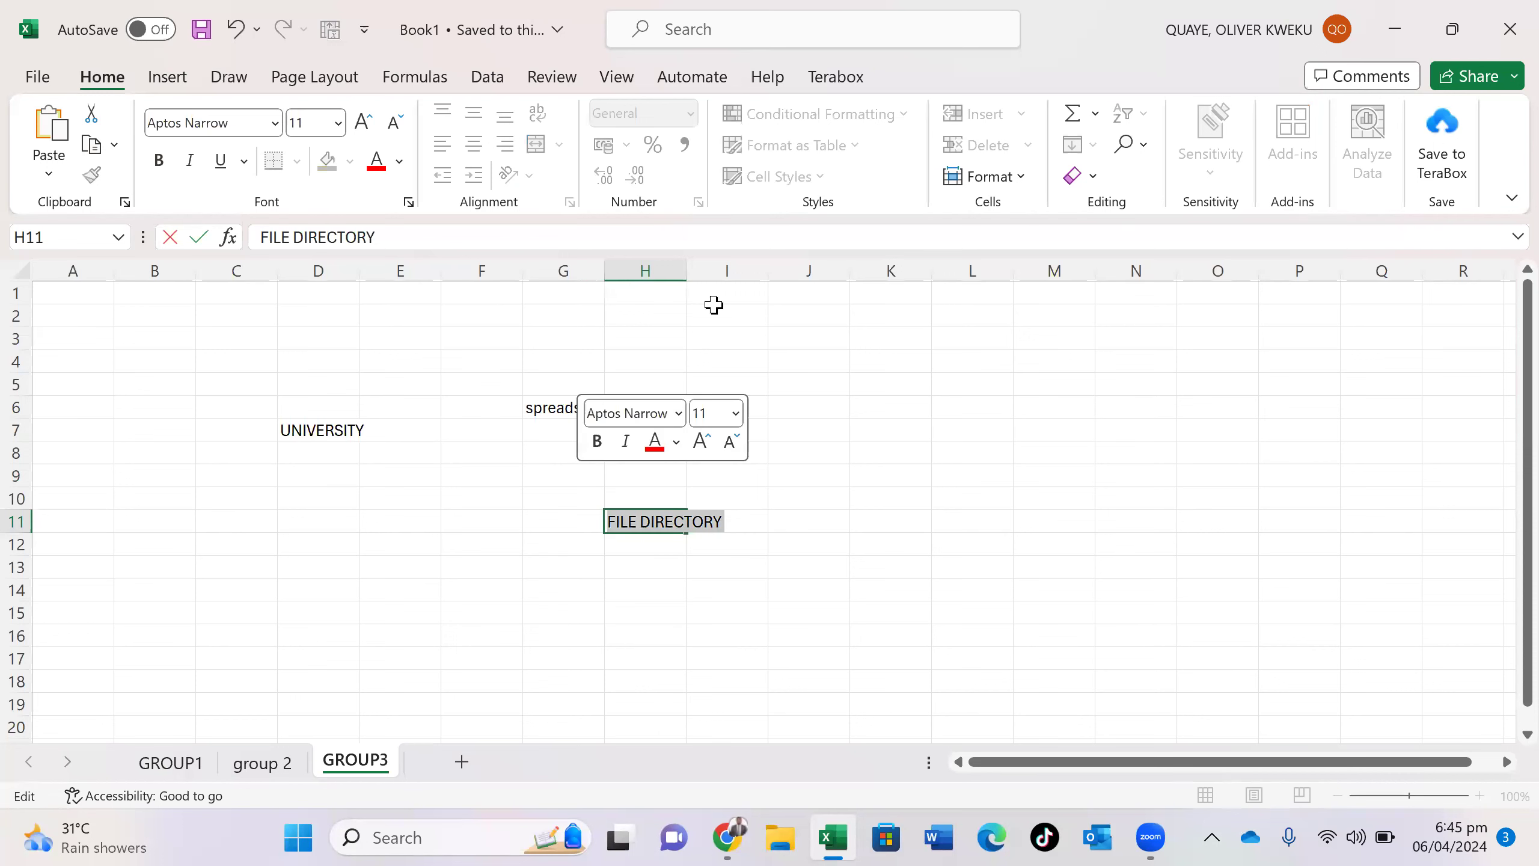
double_click(686, 263)
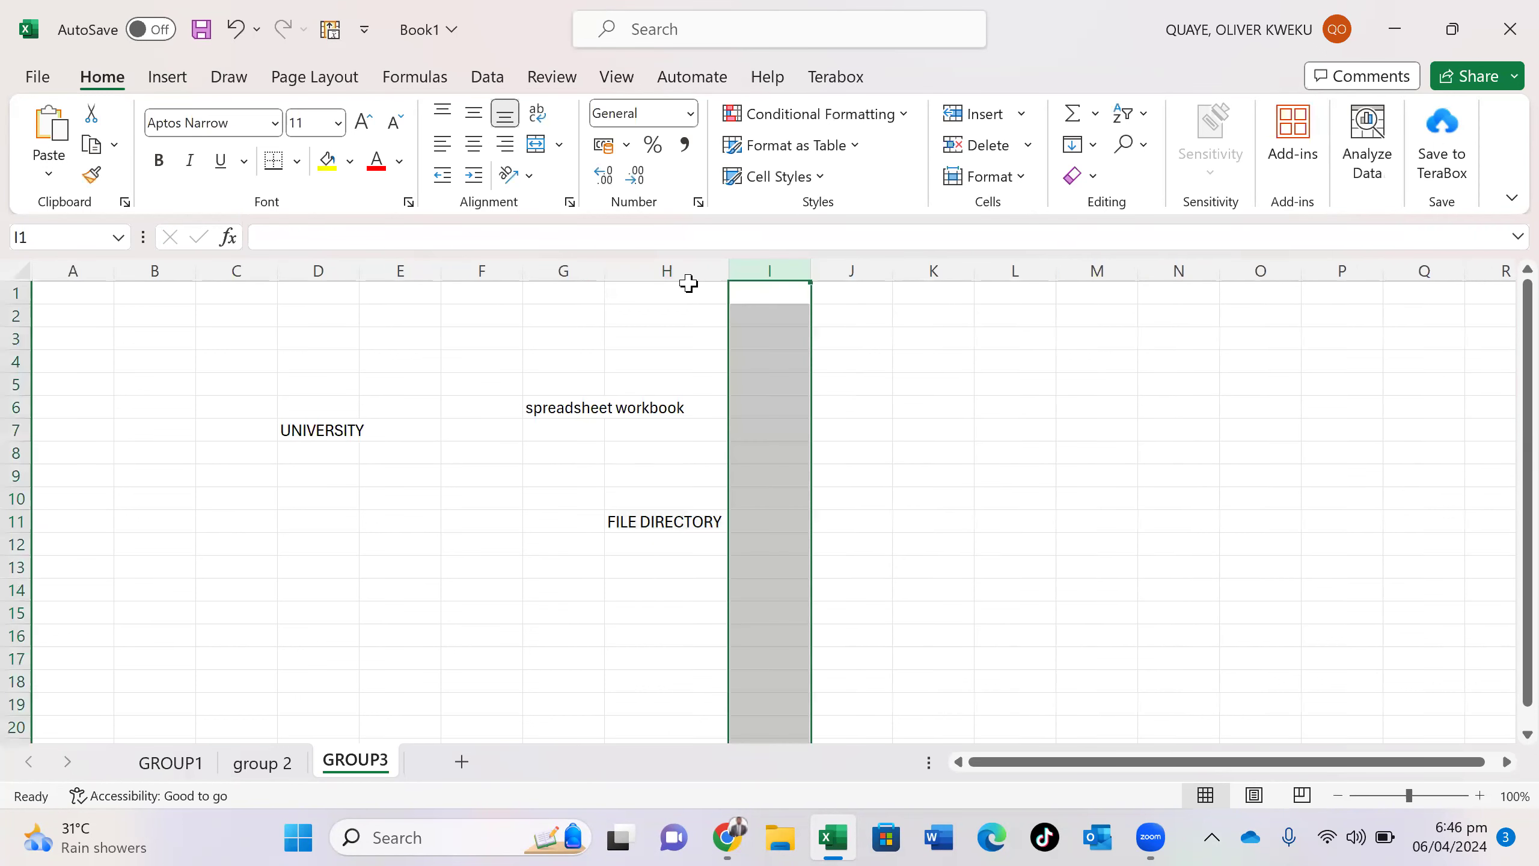
- Enlarge the FILE DIRECTORY text in H11 to font size 20
click(694, 520)
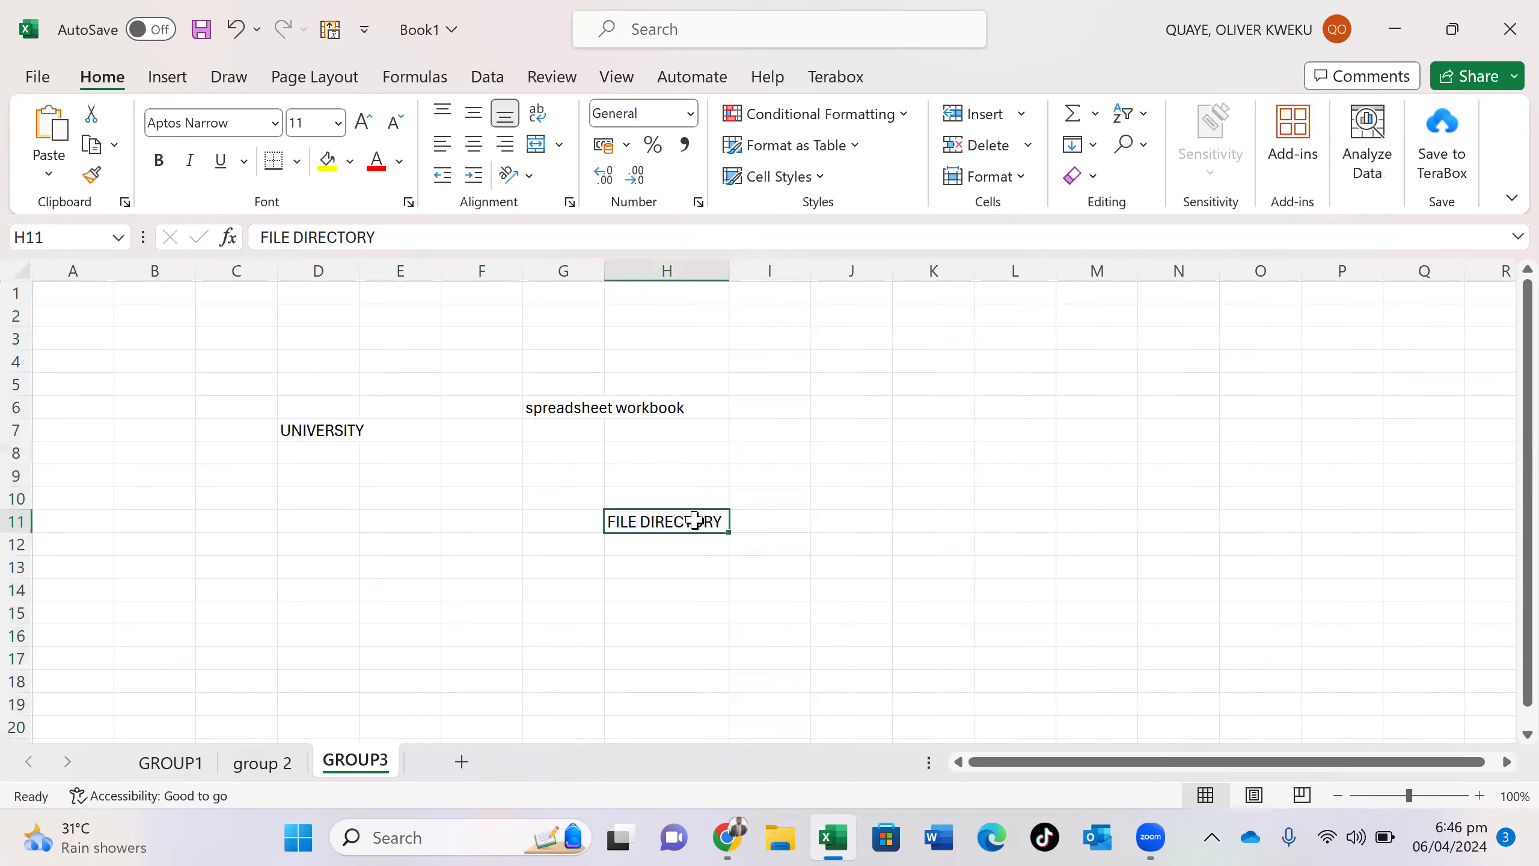
key(ctrl+a)
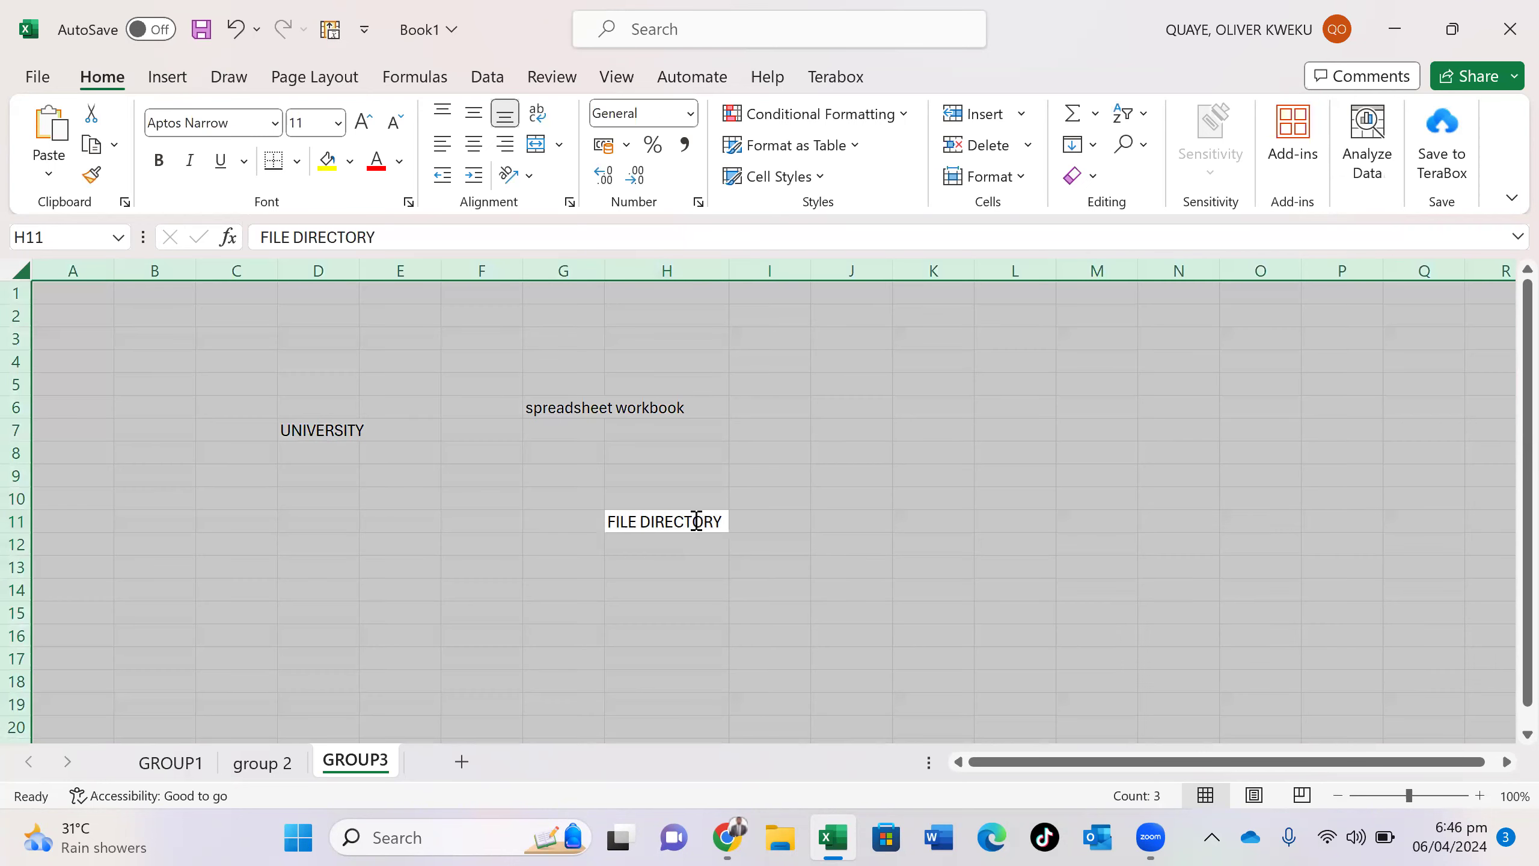
double_click(696, 521)
key(ctrl+a)
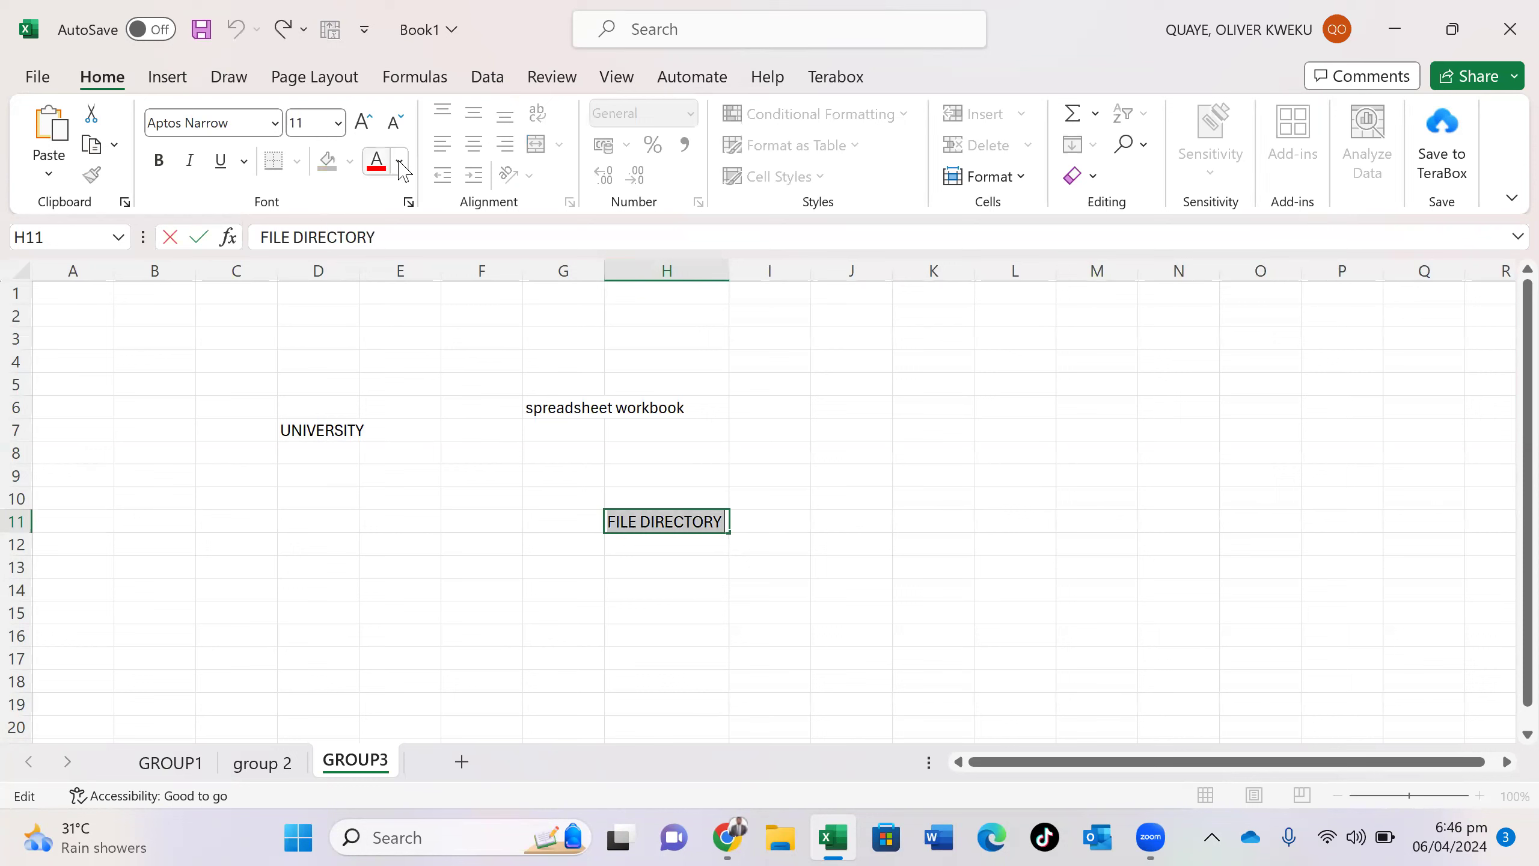
click(370, 123)
click(370, 123)
click(369, 123)
click(370, 123)
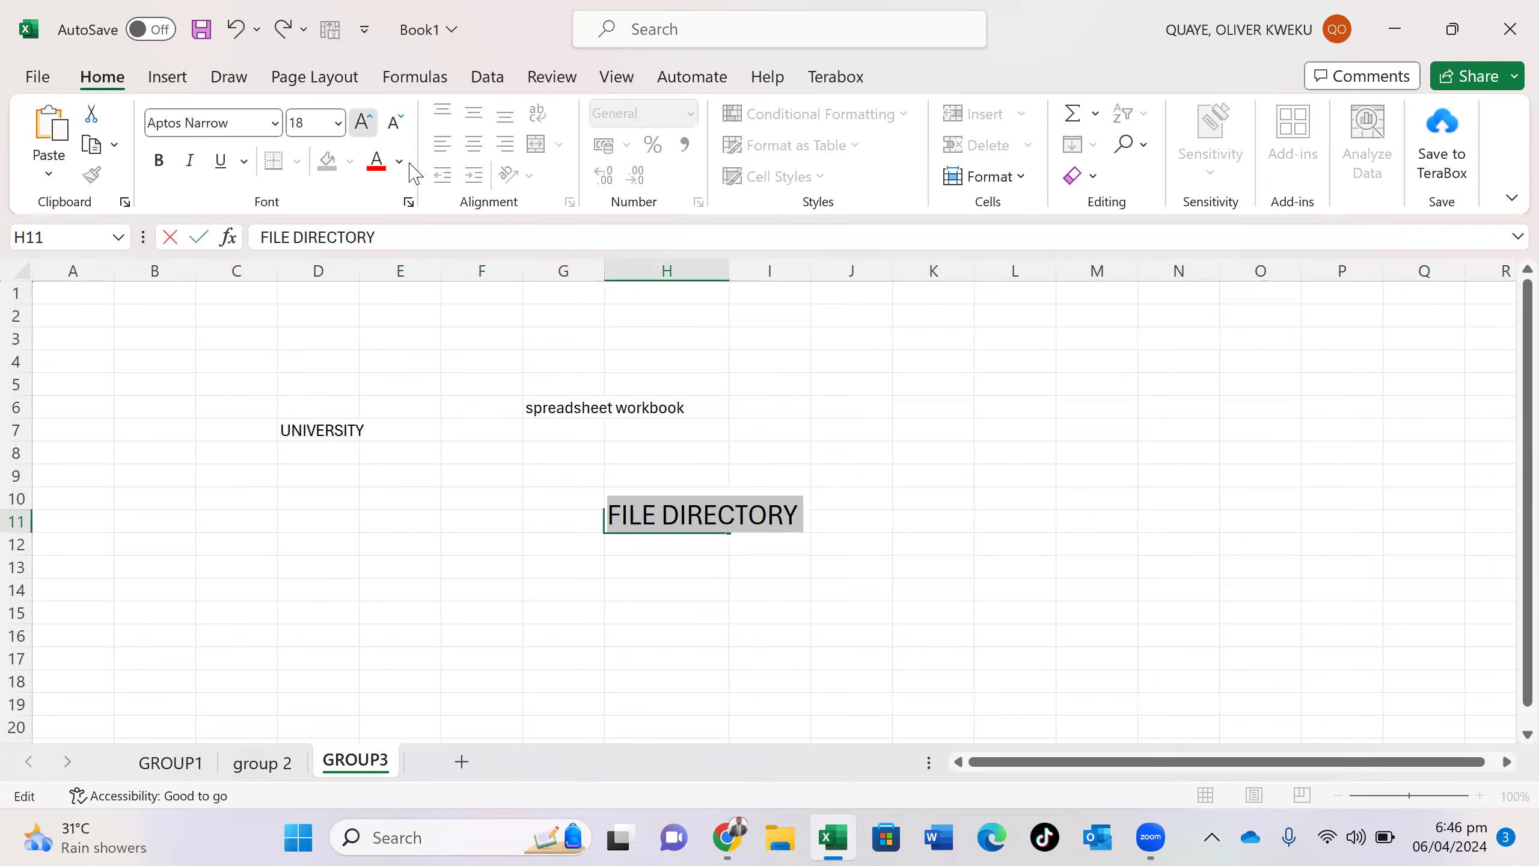
click(692, 582)
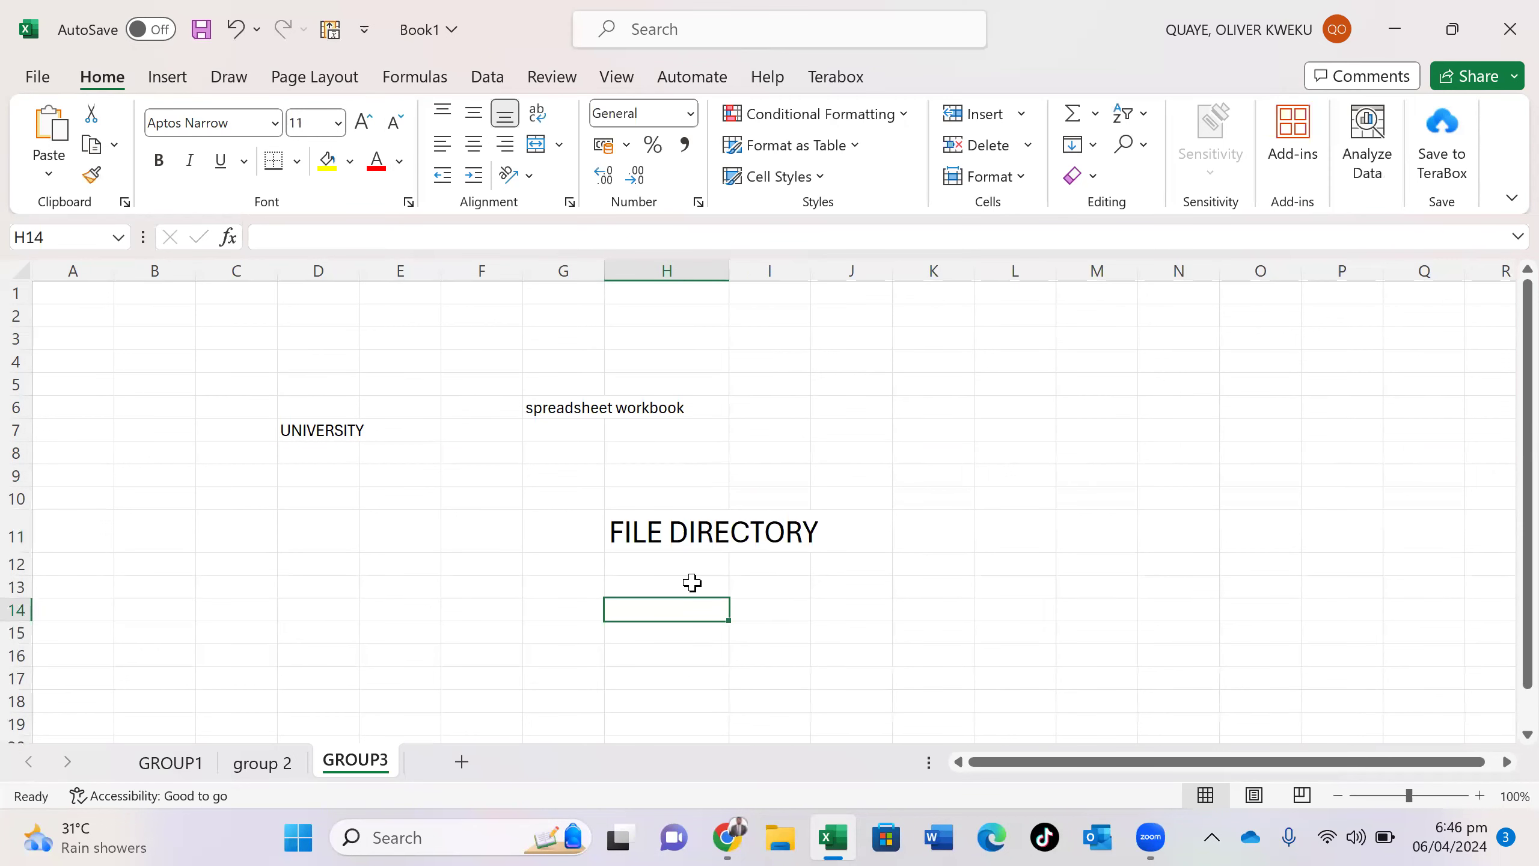
- Enter 'The place you are saving your work , file etc' in H14 below the heading
text(t)
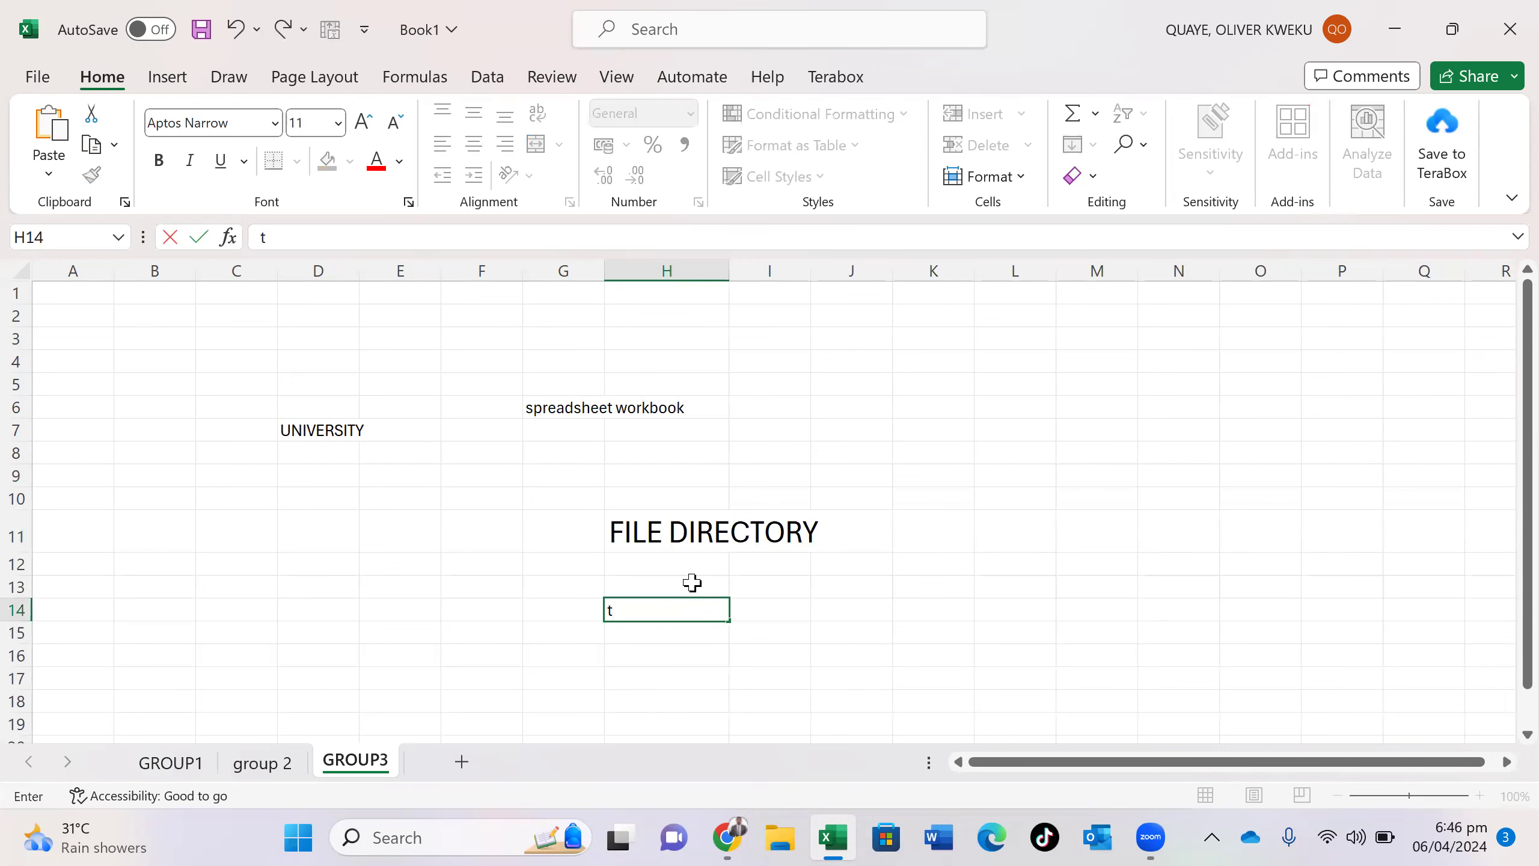
text(he place you)
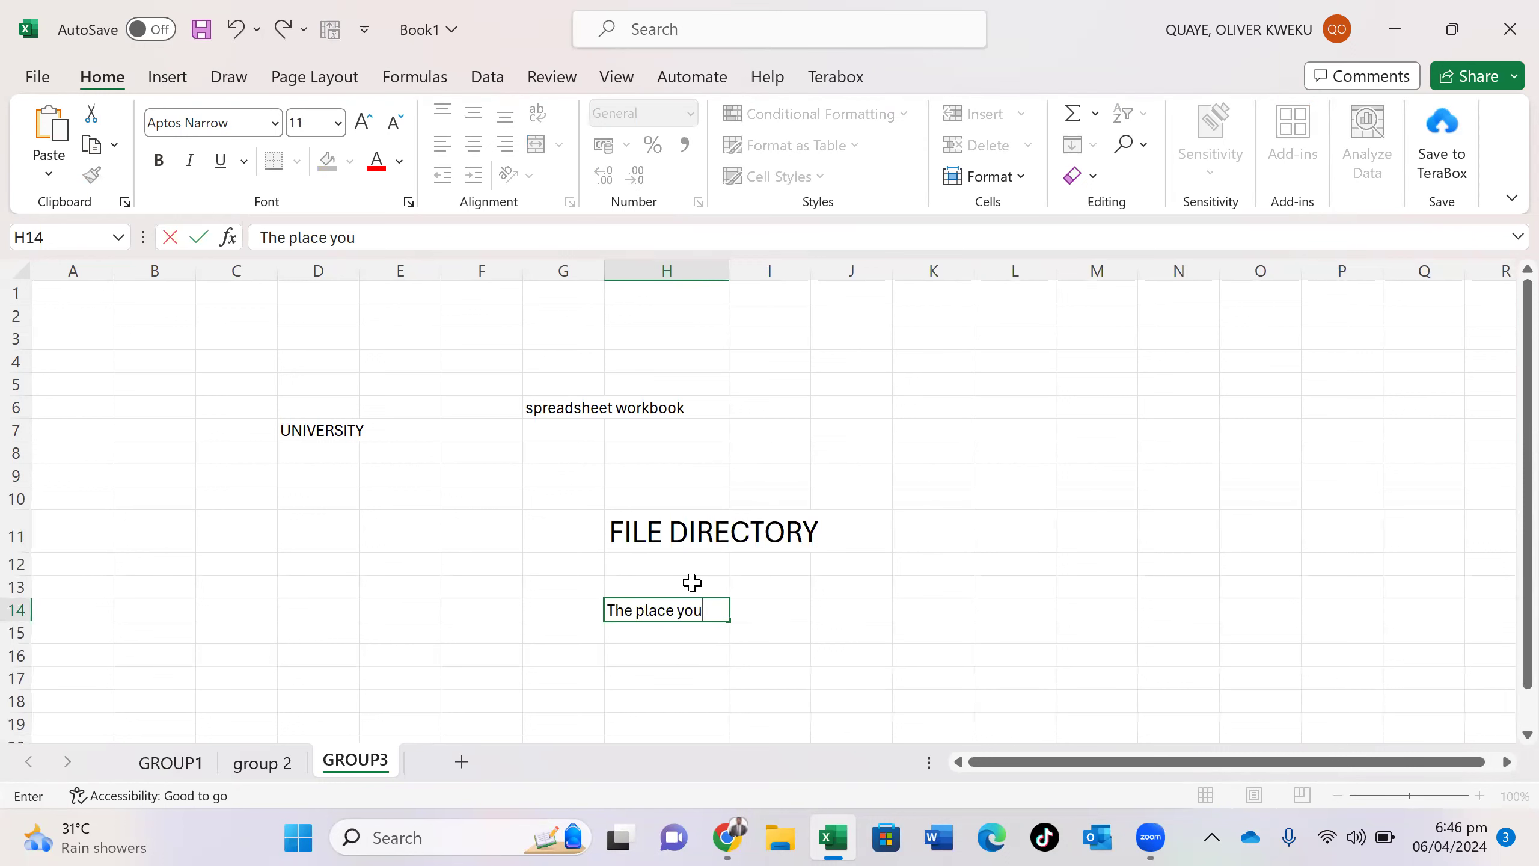
click(692, 583)
text(ar)
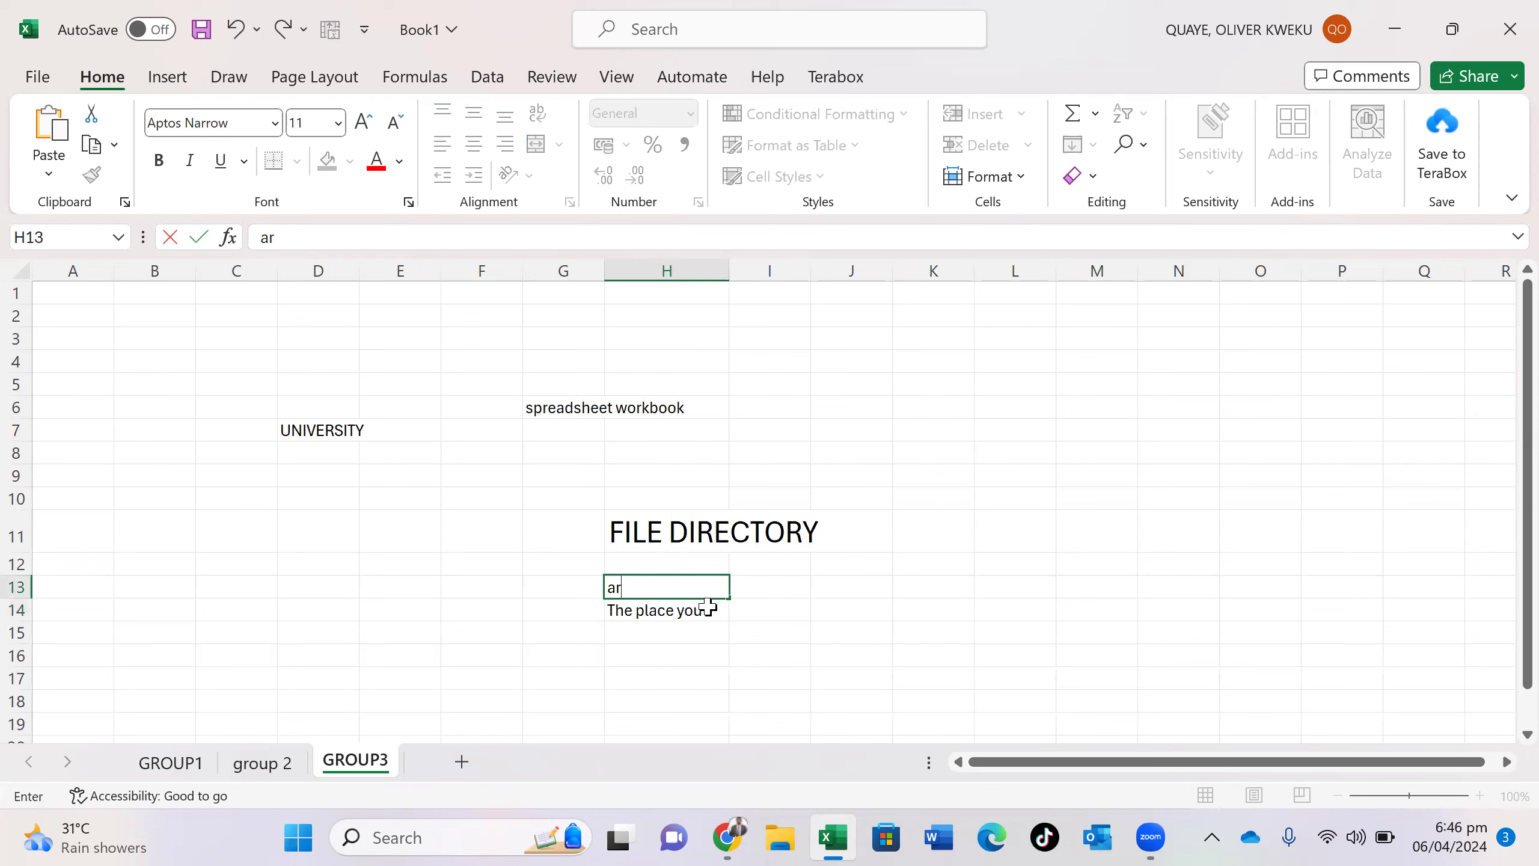
click(708, 606)
double_click(707, 606)
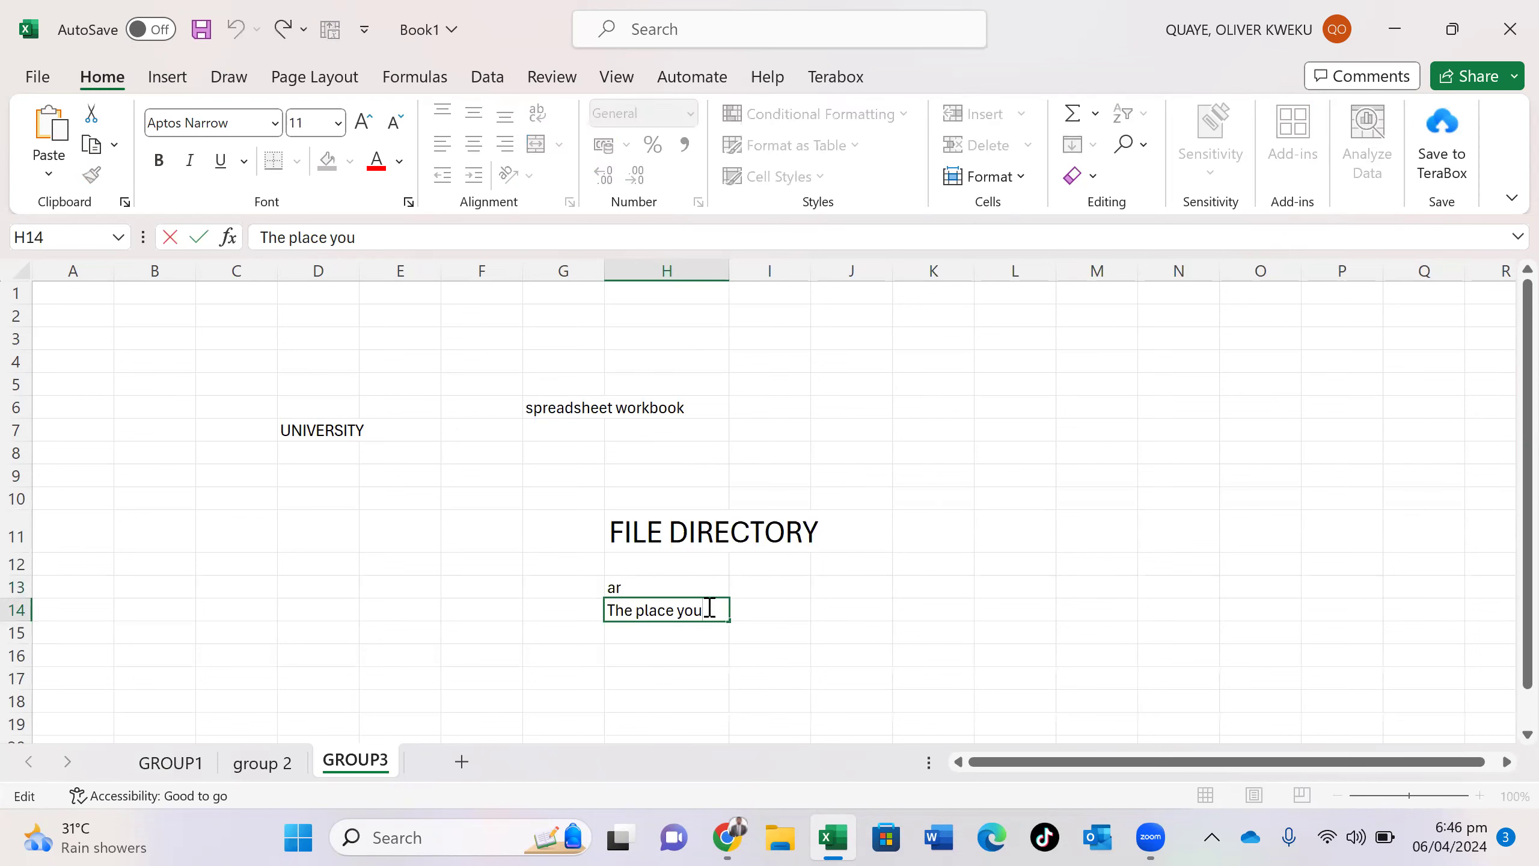
text(are saving your work)
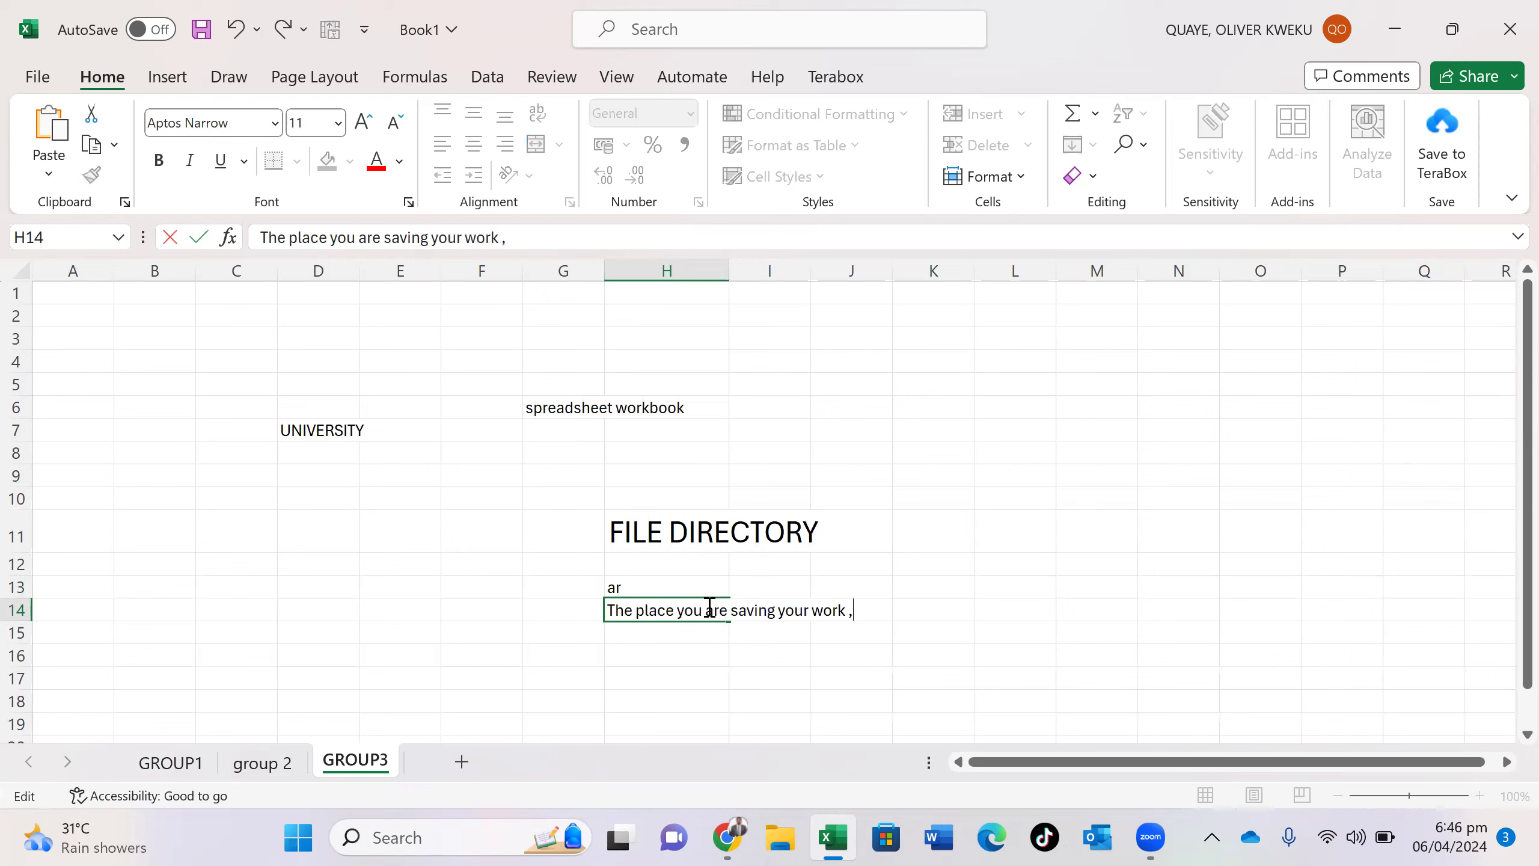
text( , sh)
key(BackSpace)
key(BackSpace)
text(file etc)
click(722, 531)
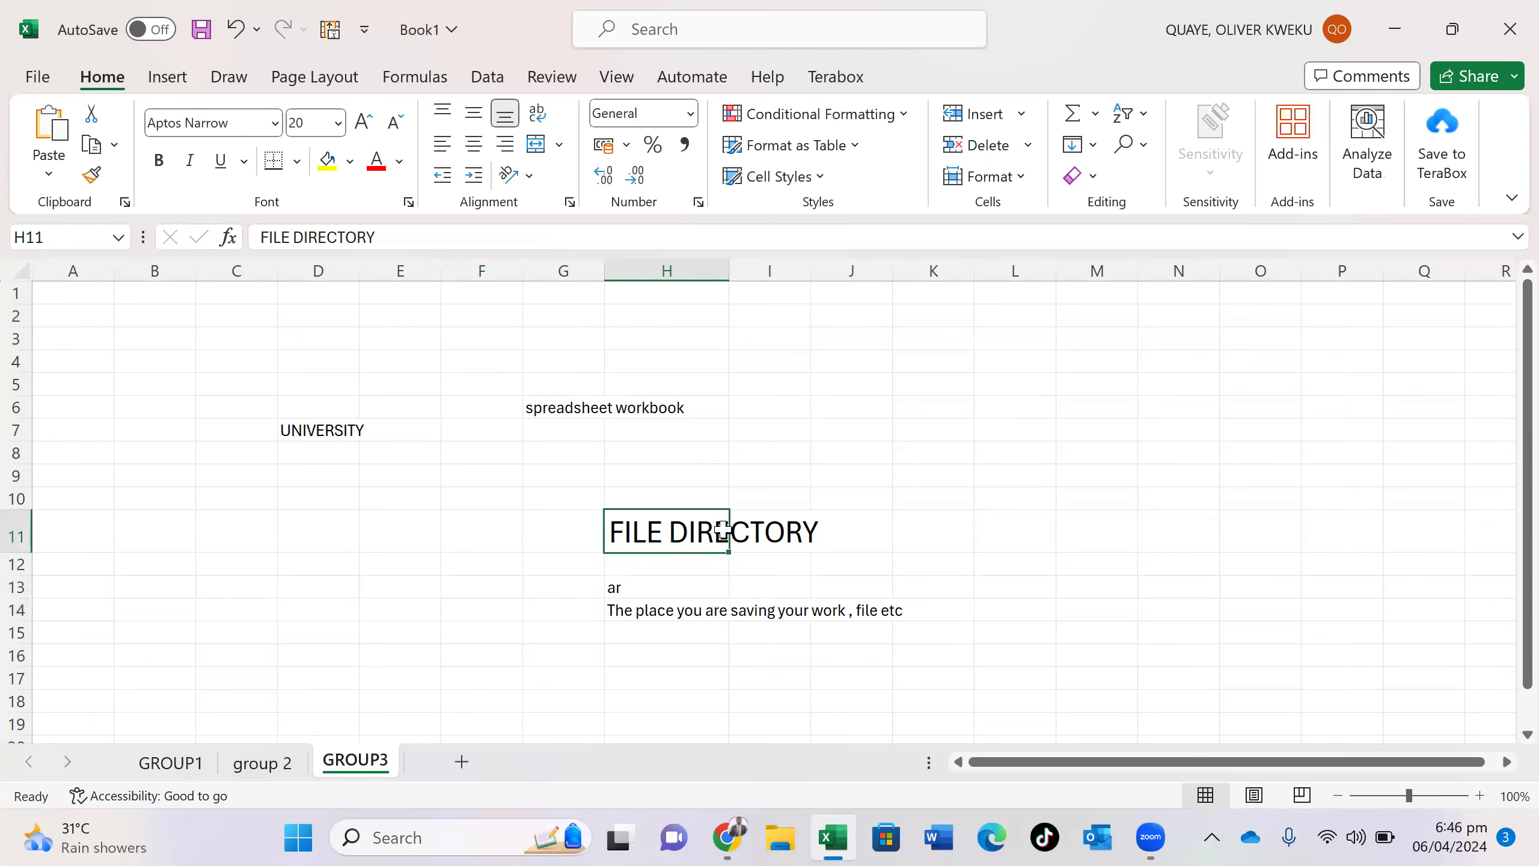
click(36, 75)
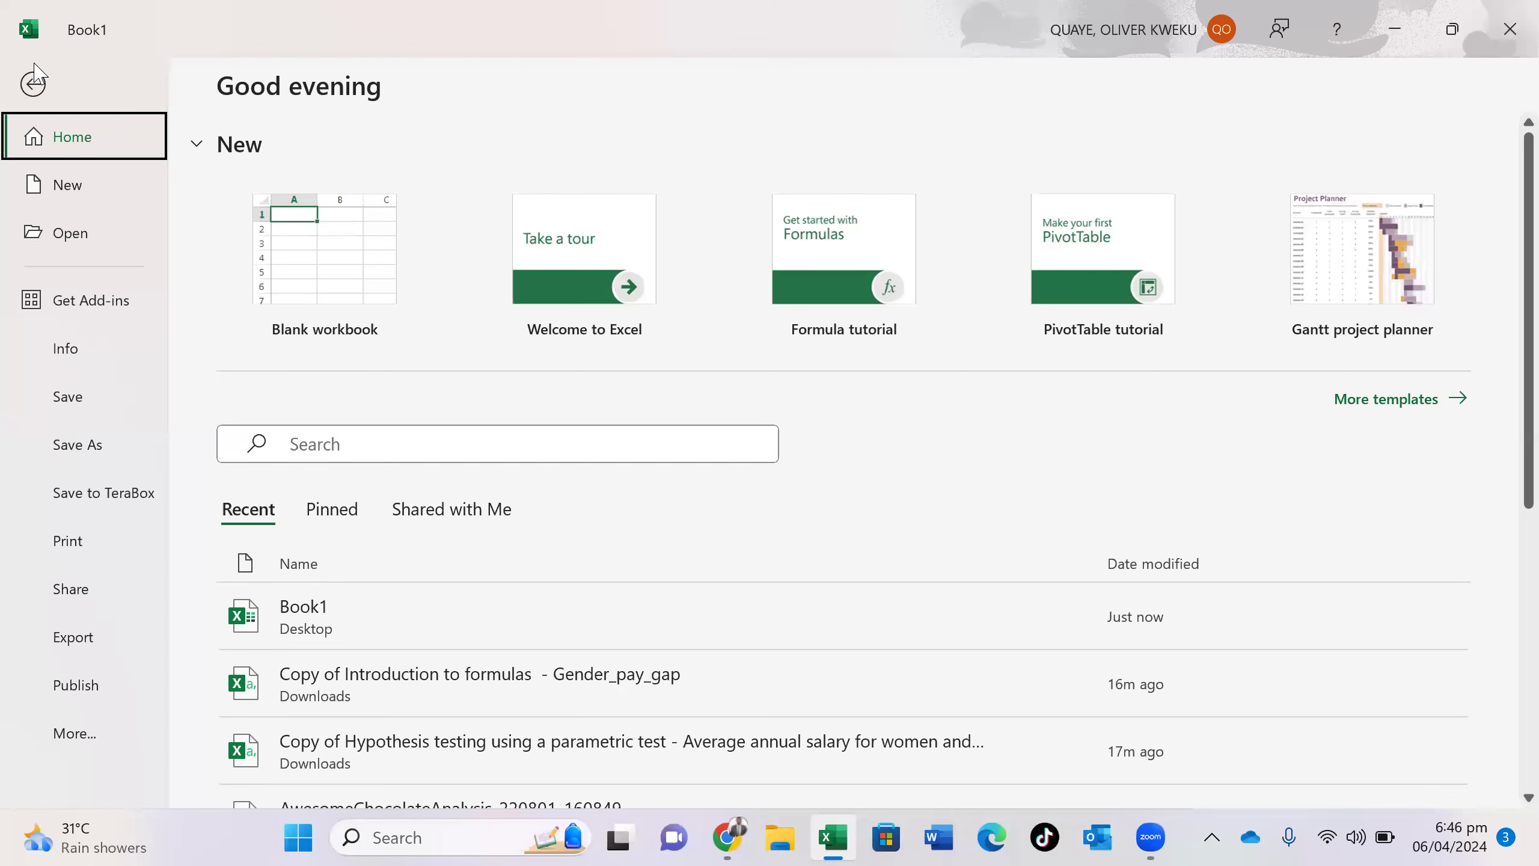
- Close Book1, choosing Save to keep the changes
click(34, 72)
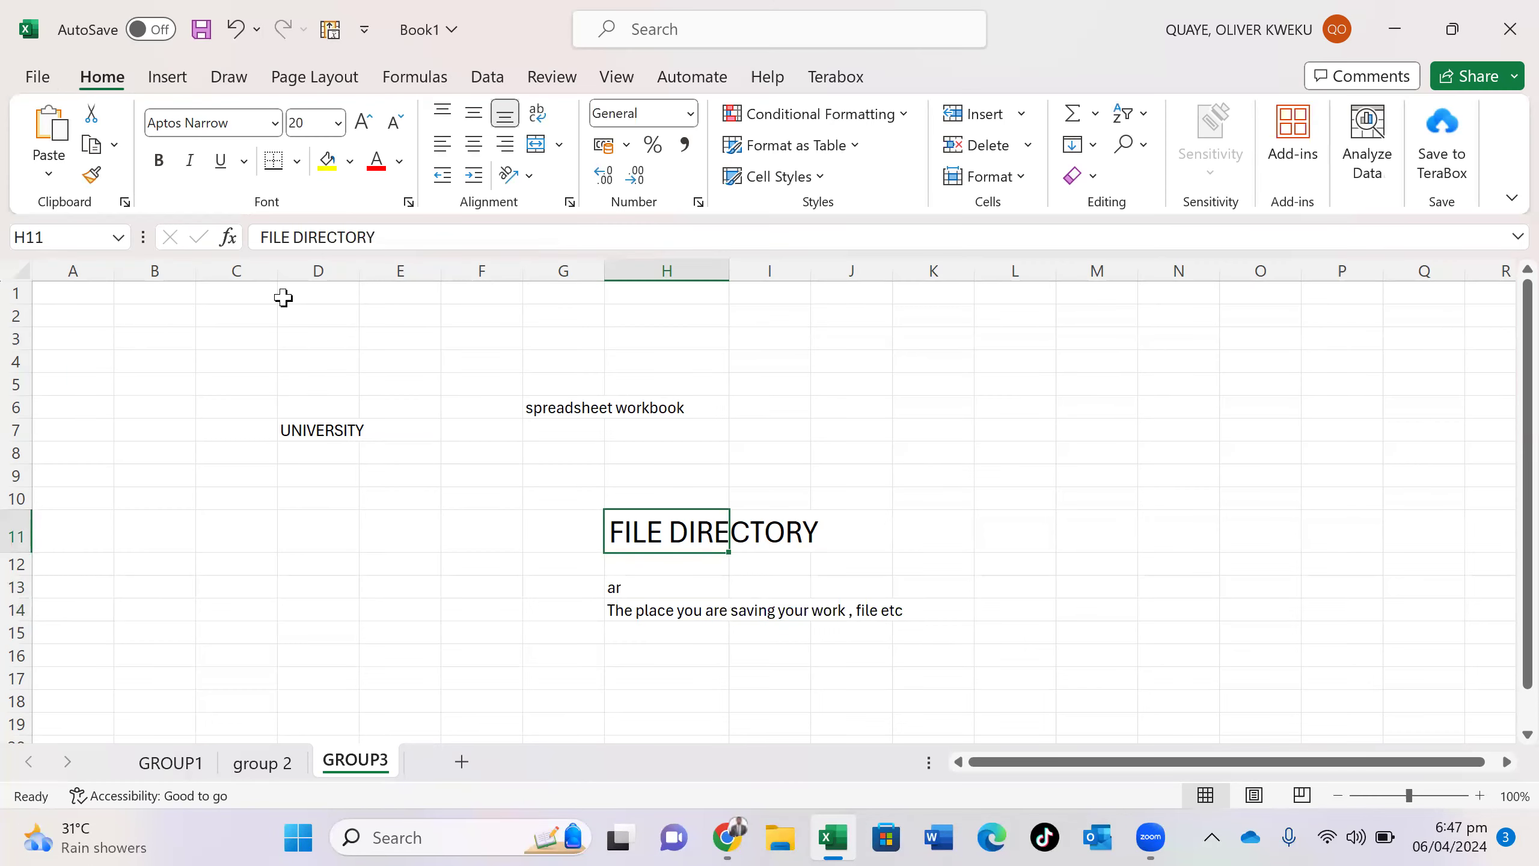
click(1507, 11)
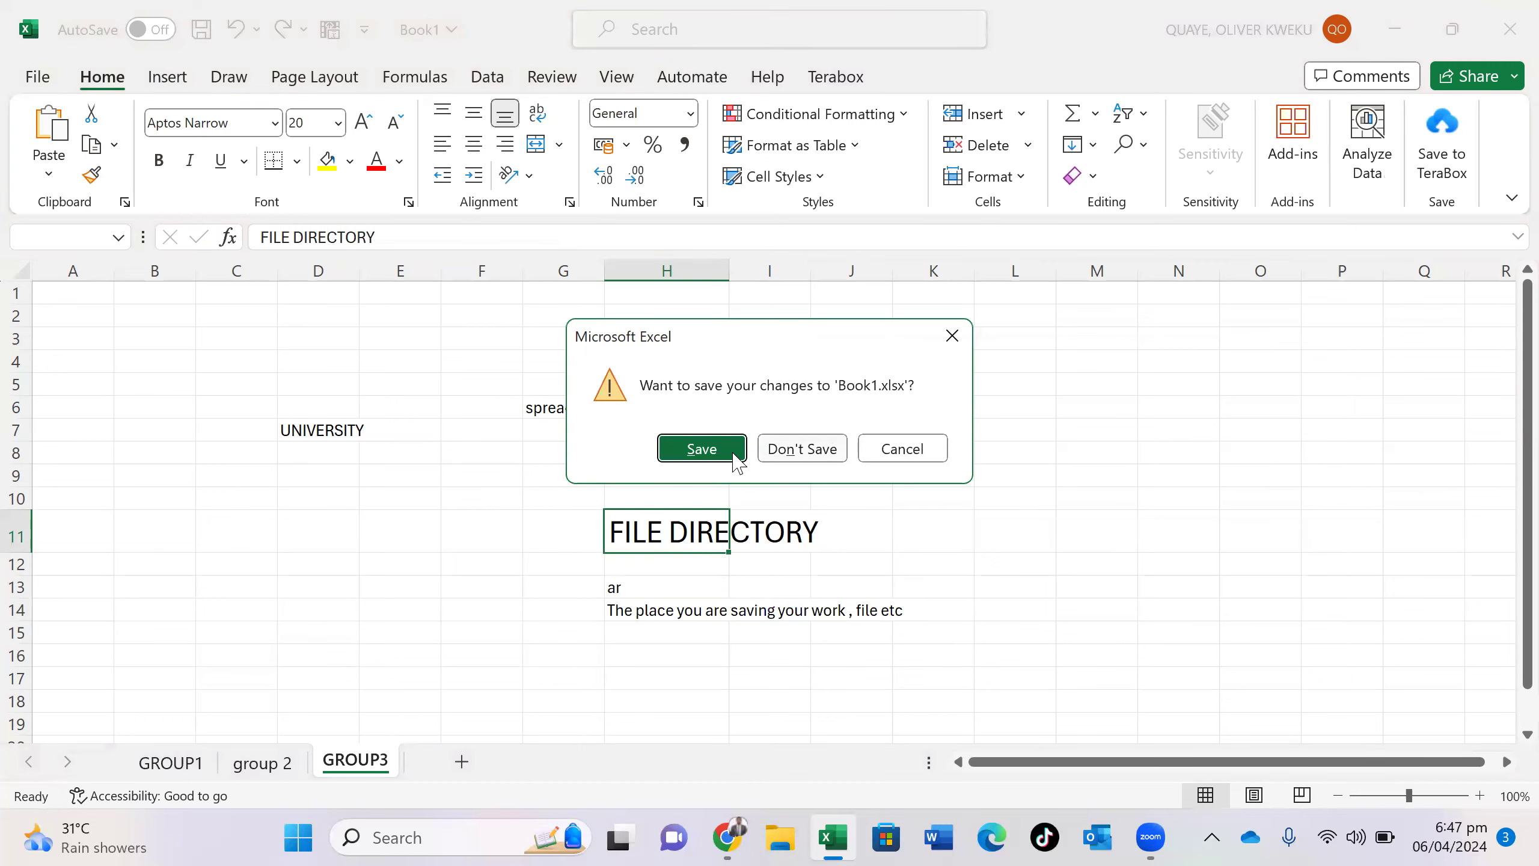
click(701, 448)
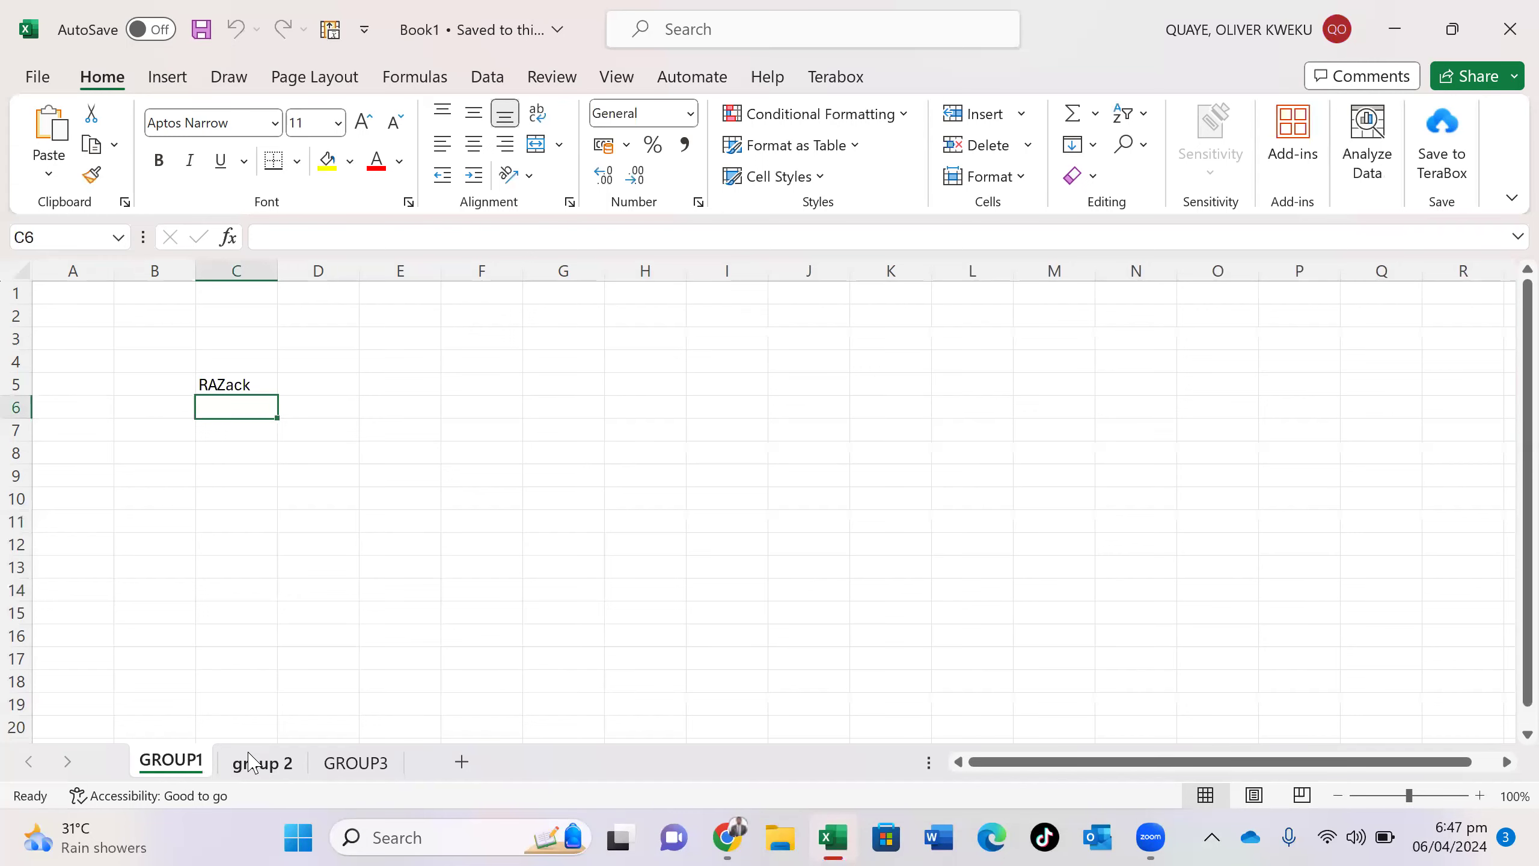
- Glance at the group 2 and GROUP3 sheets, then type 'sheet' in D11 and 'sheets tw' in D13 on GROUP1
click(251, 761)
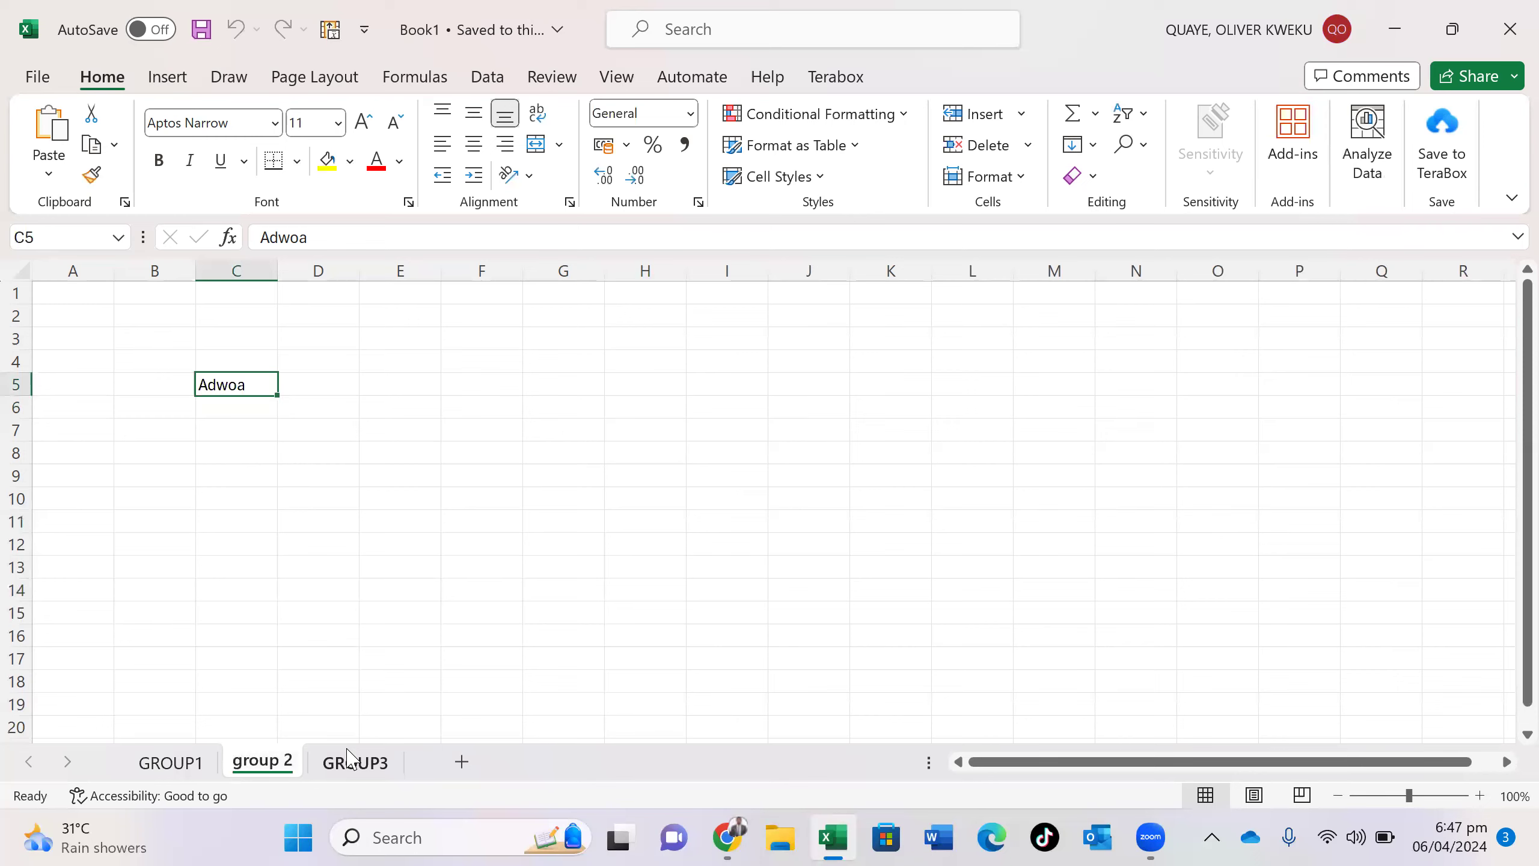
click(351, 759)
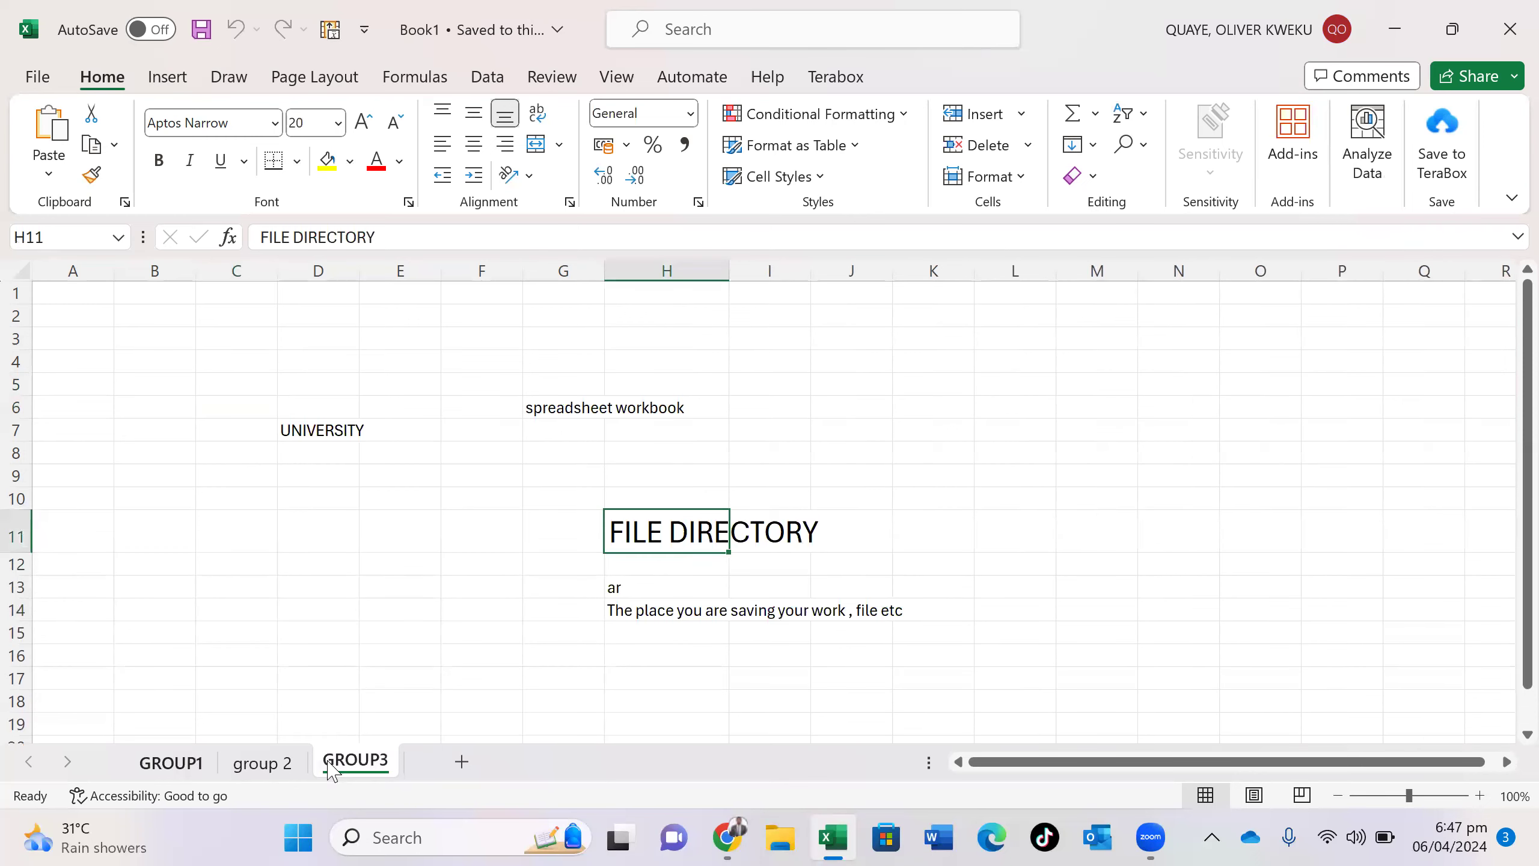
click(169, 762)
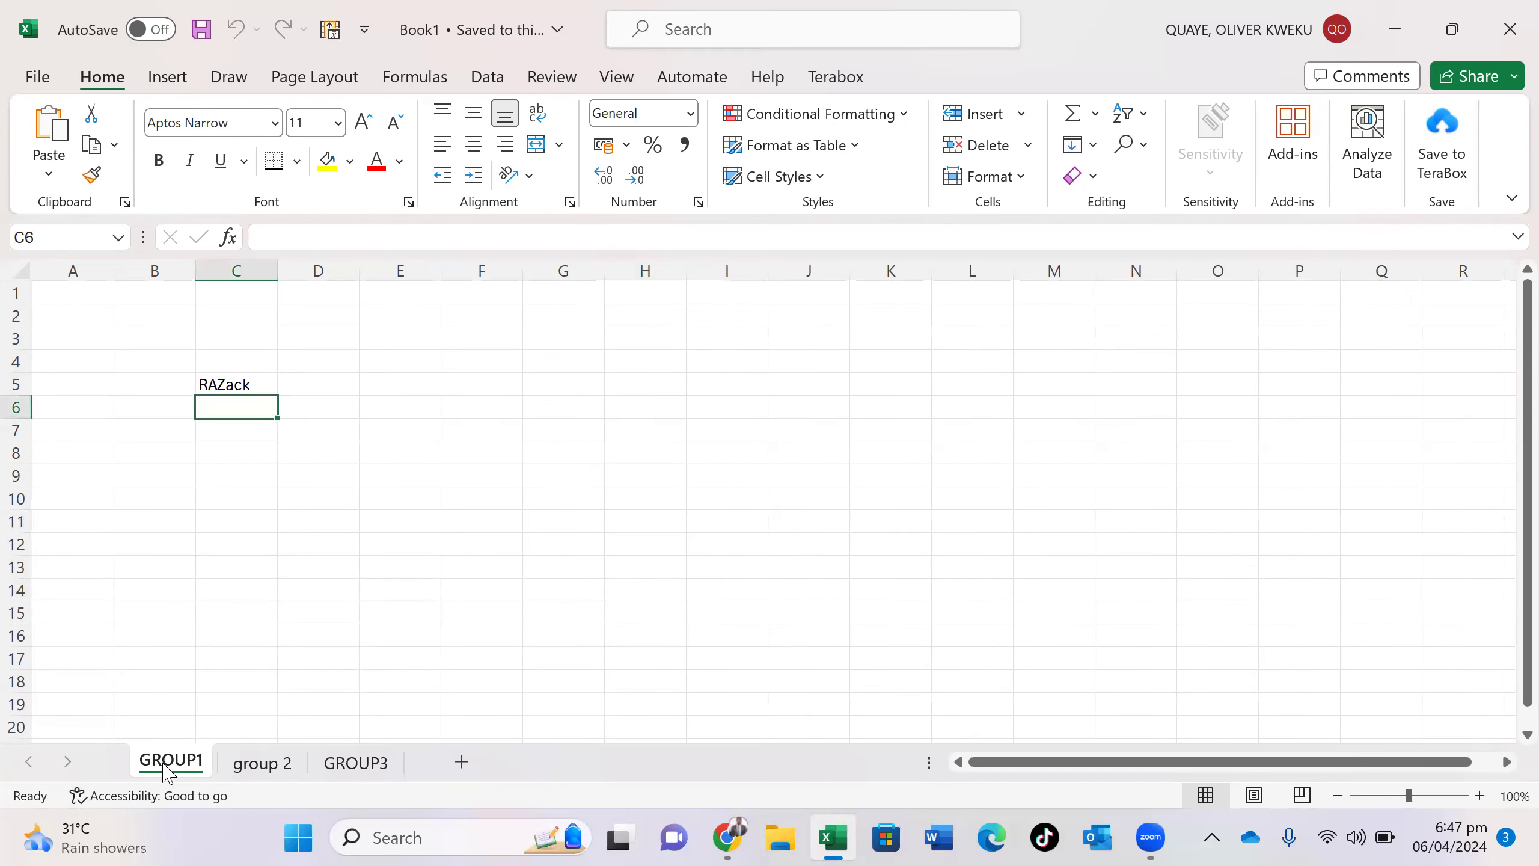
click(334, 516)
text(sheet)
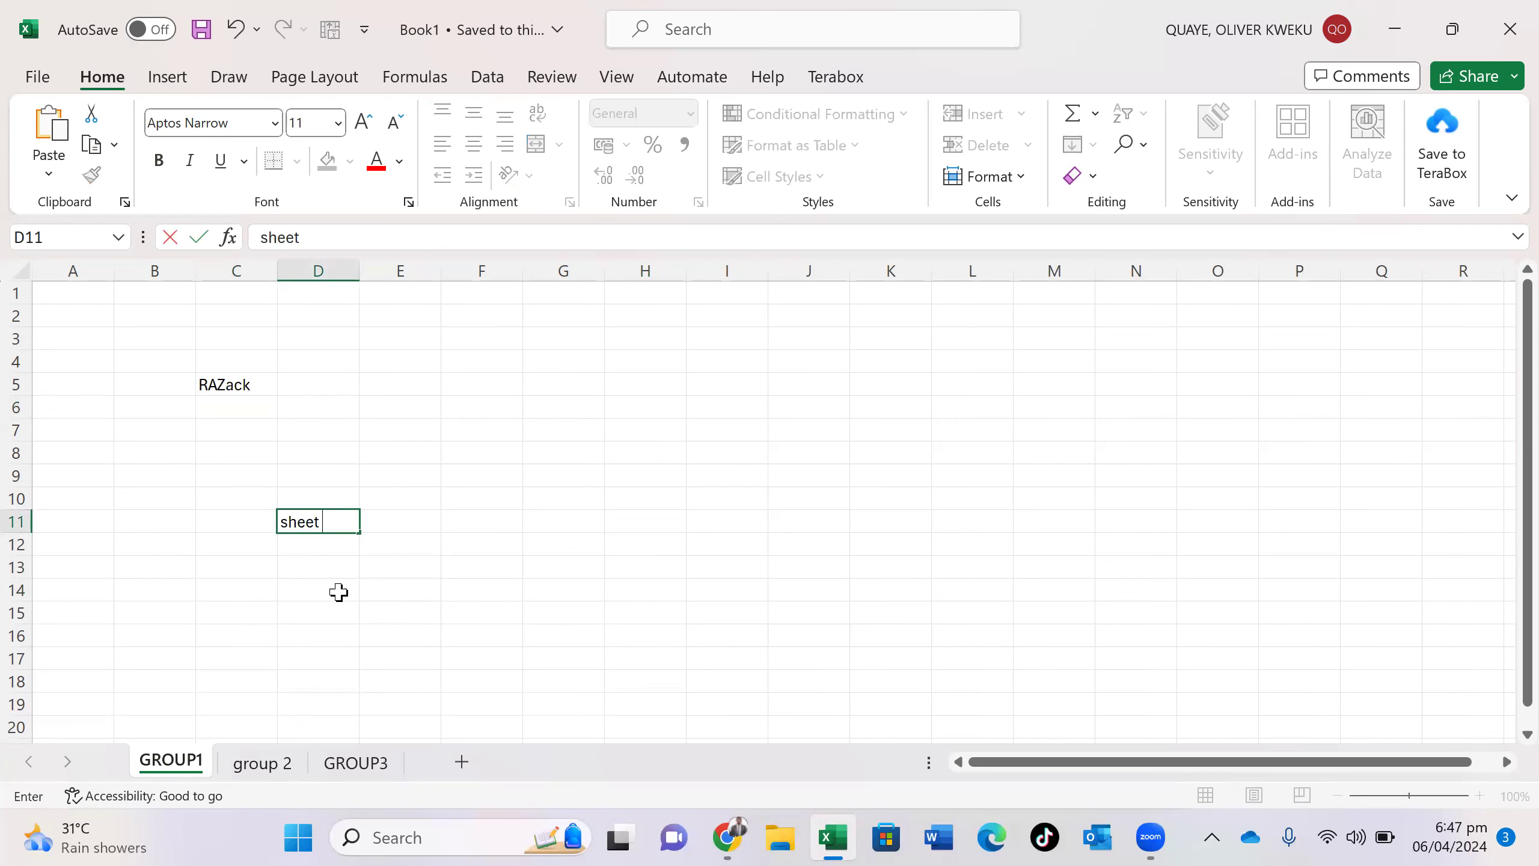
click(332, 564)
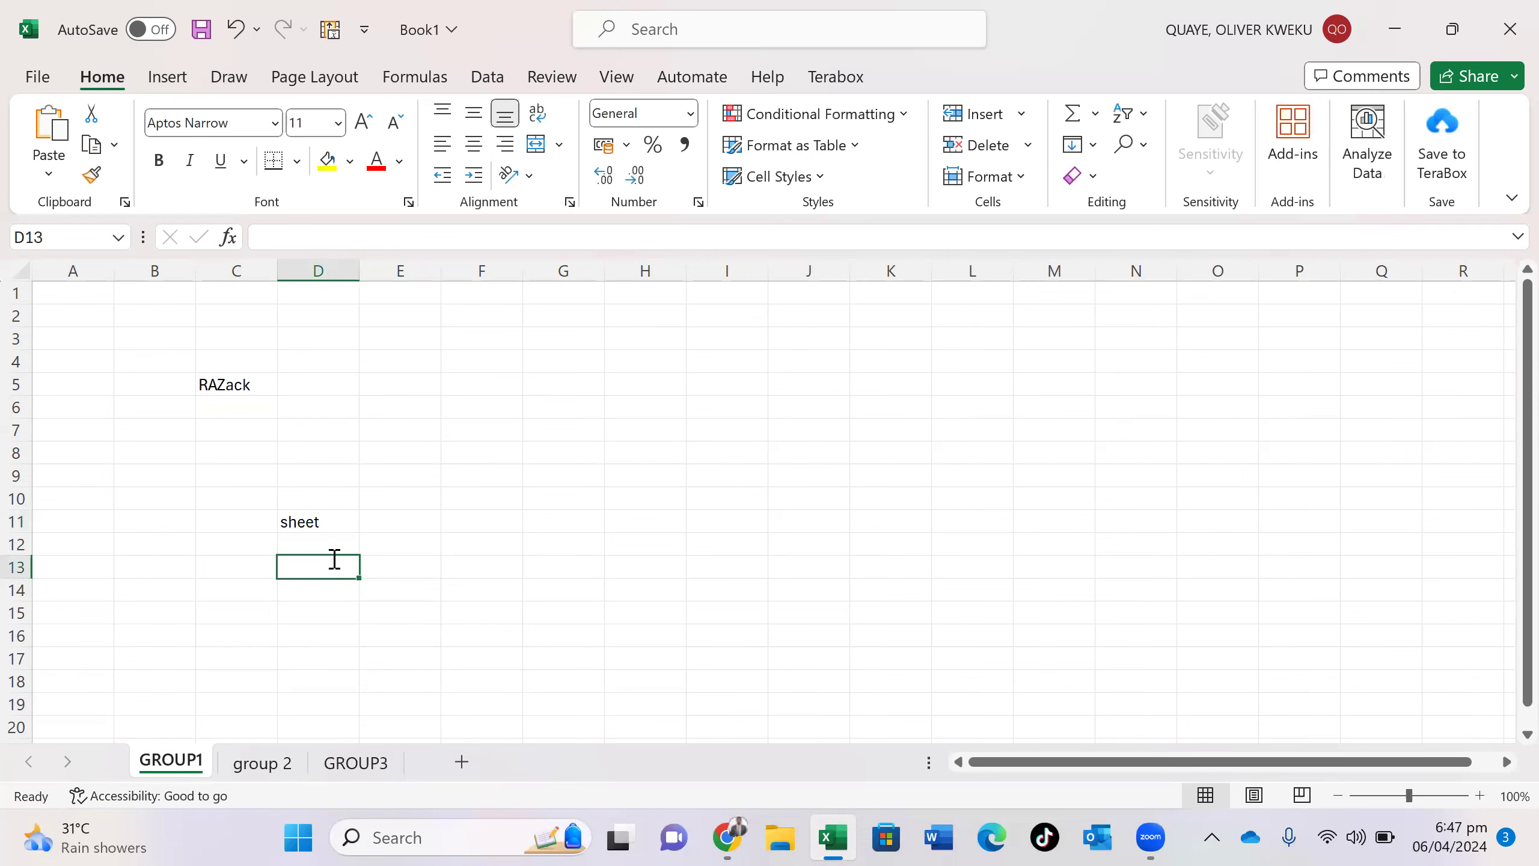
text(sheets)
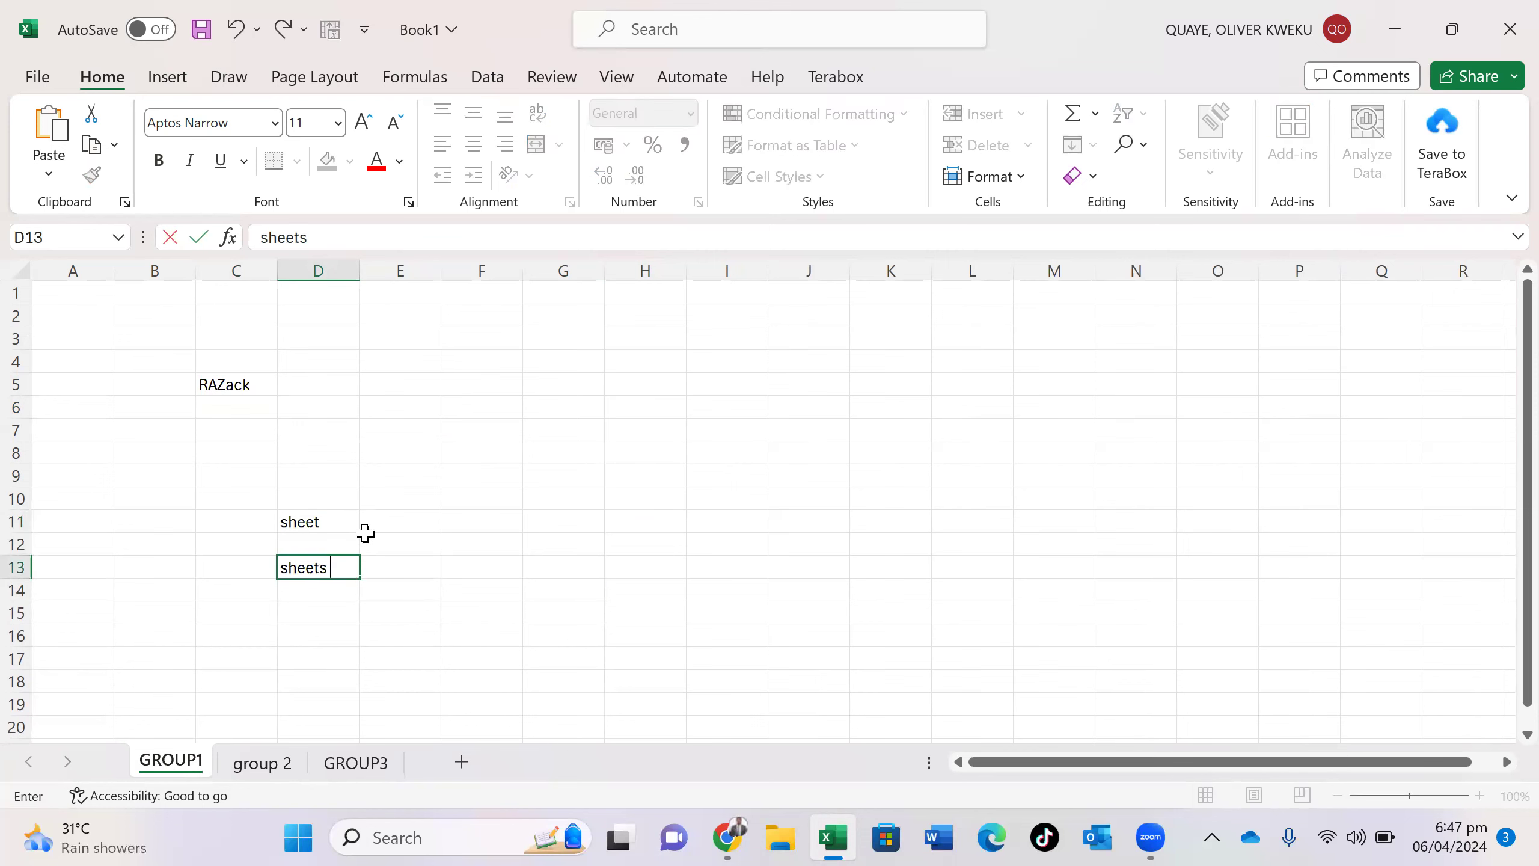
text( tw)
- Write 'two or more sheets = excel worksbook' in F12, fixing typos
click(482, 550)
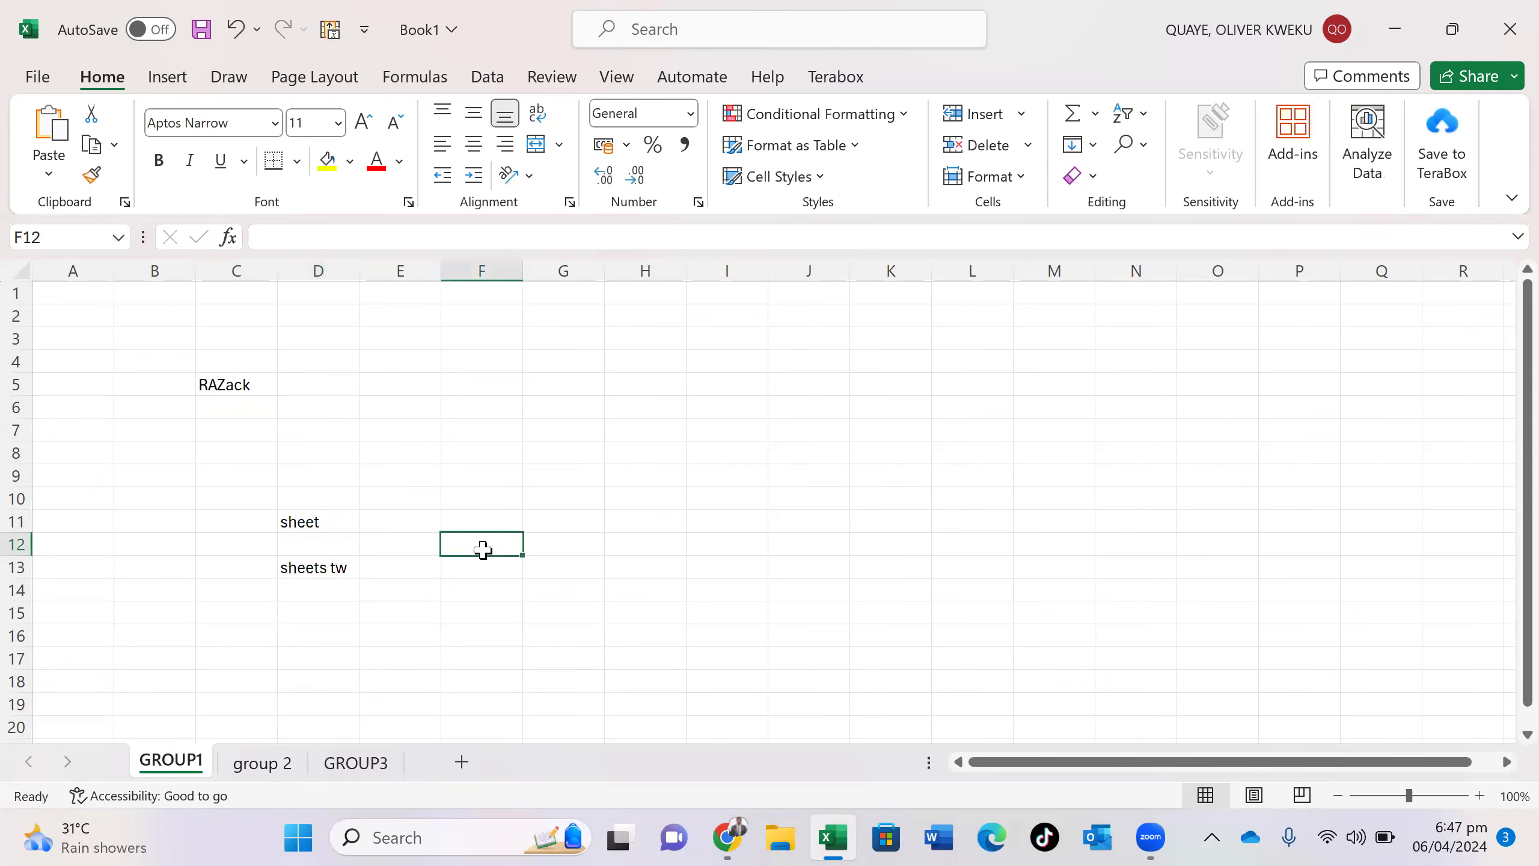
text(two or m)
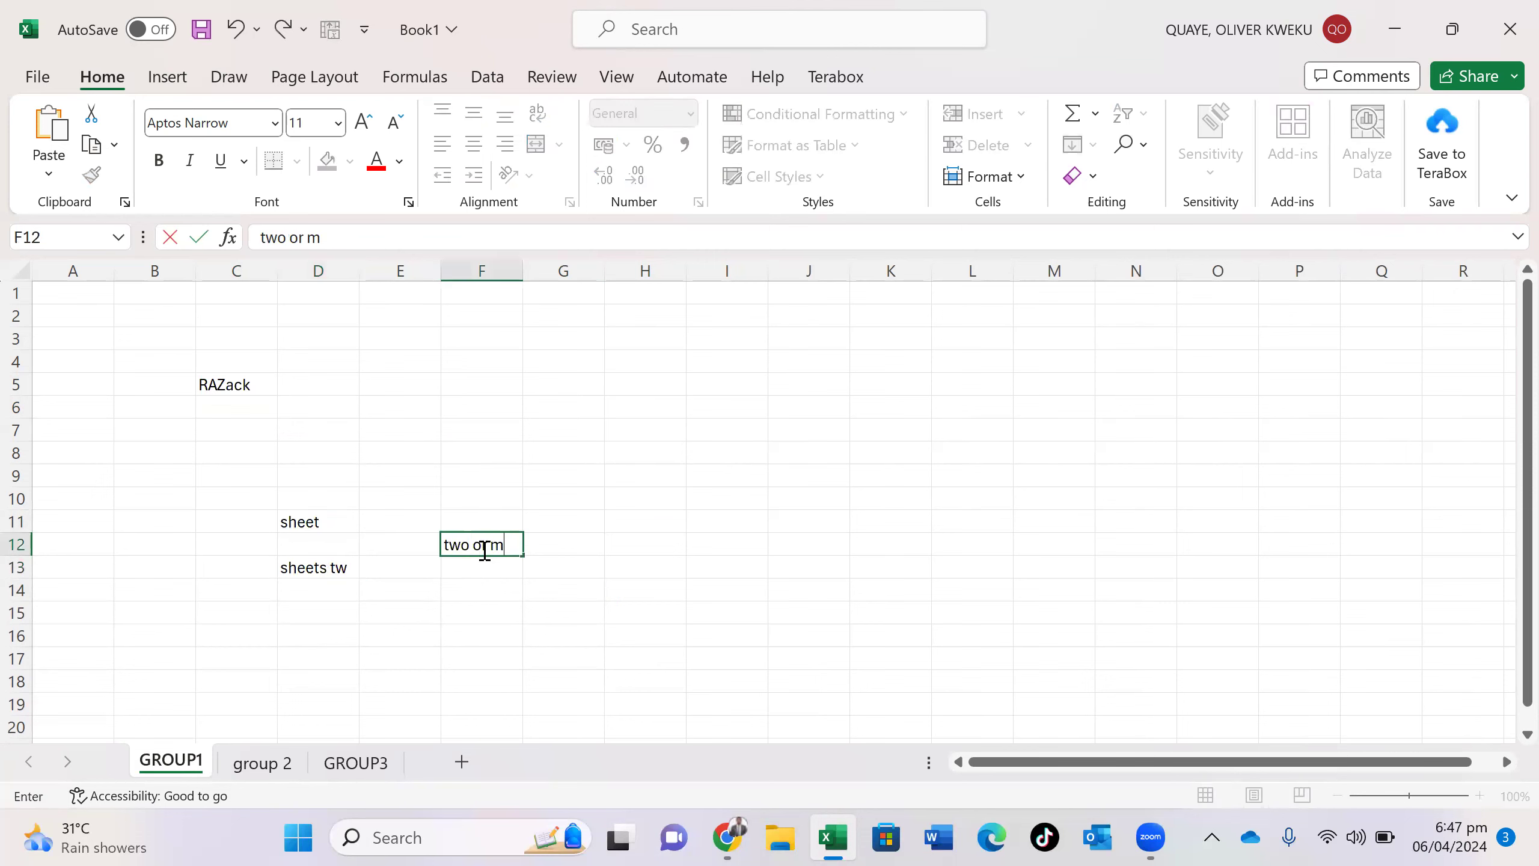
text(ore sheets =)
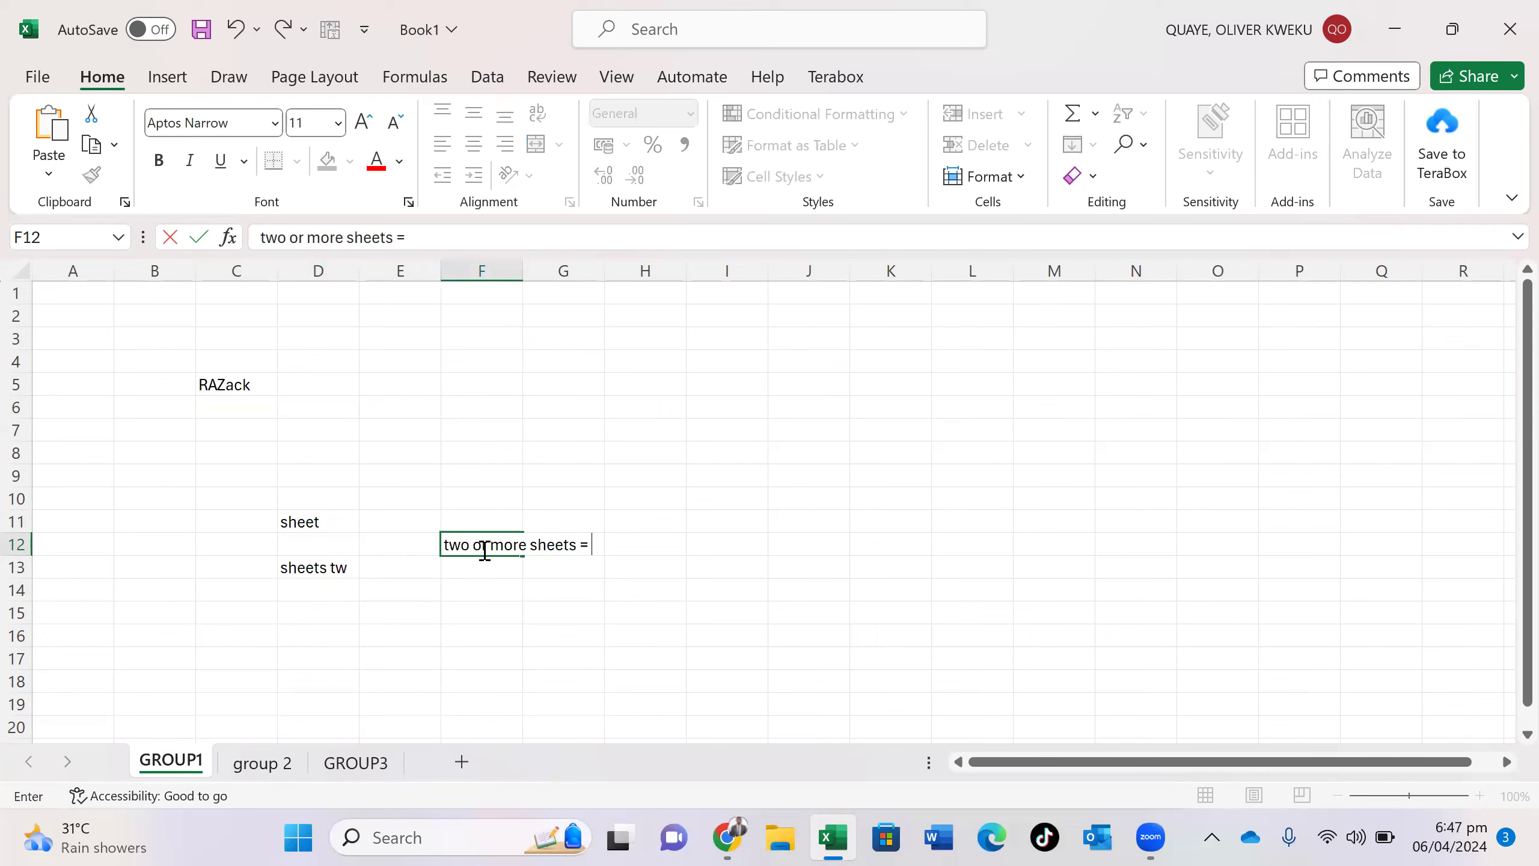
text( W)
key(BackSpace)
text(ec)
key(BackSpace)
text(xcel works)
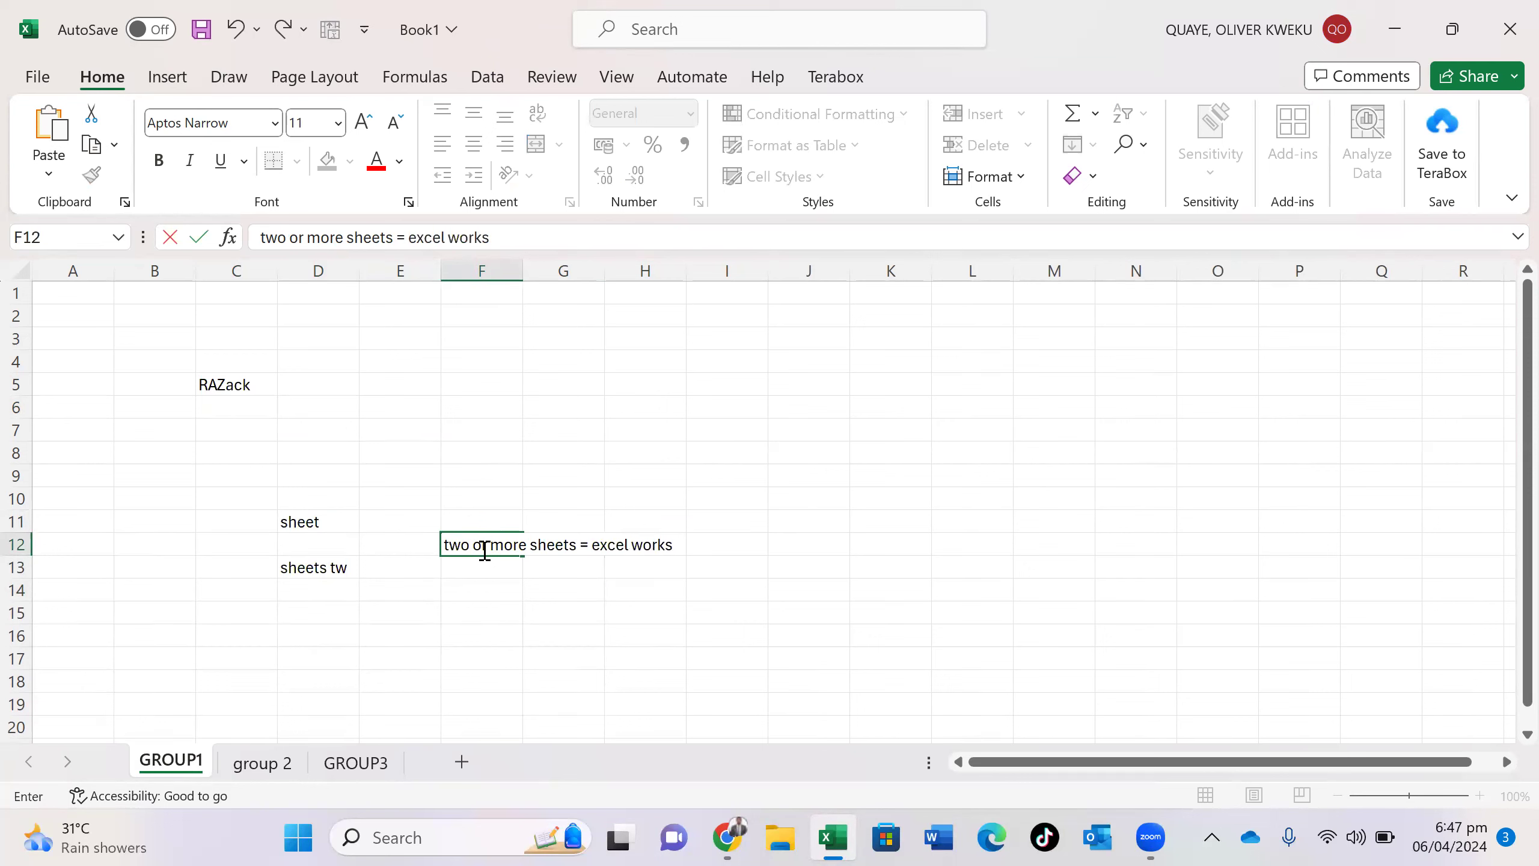
text(bookj)
key(BackSpace)
- Erase the practice text from F12, D13 and D11, and delete the name in C5
triple_click(483, 552)
key(BackSpace)
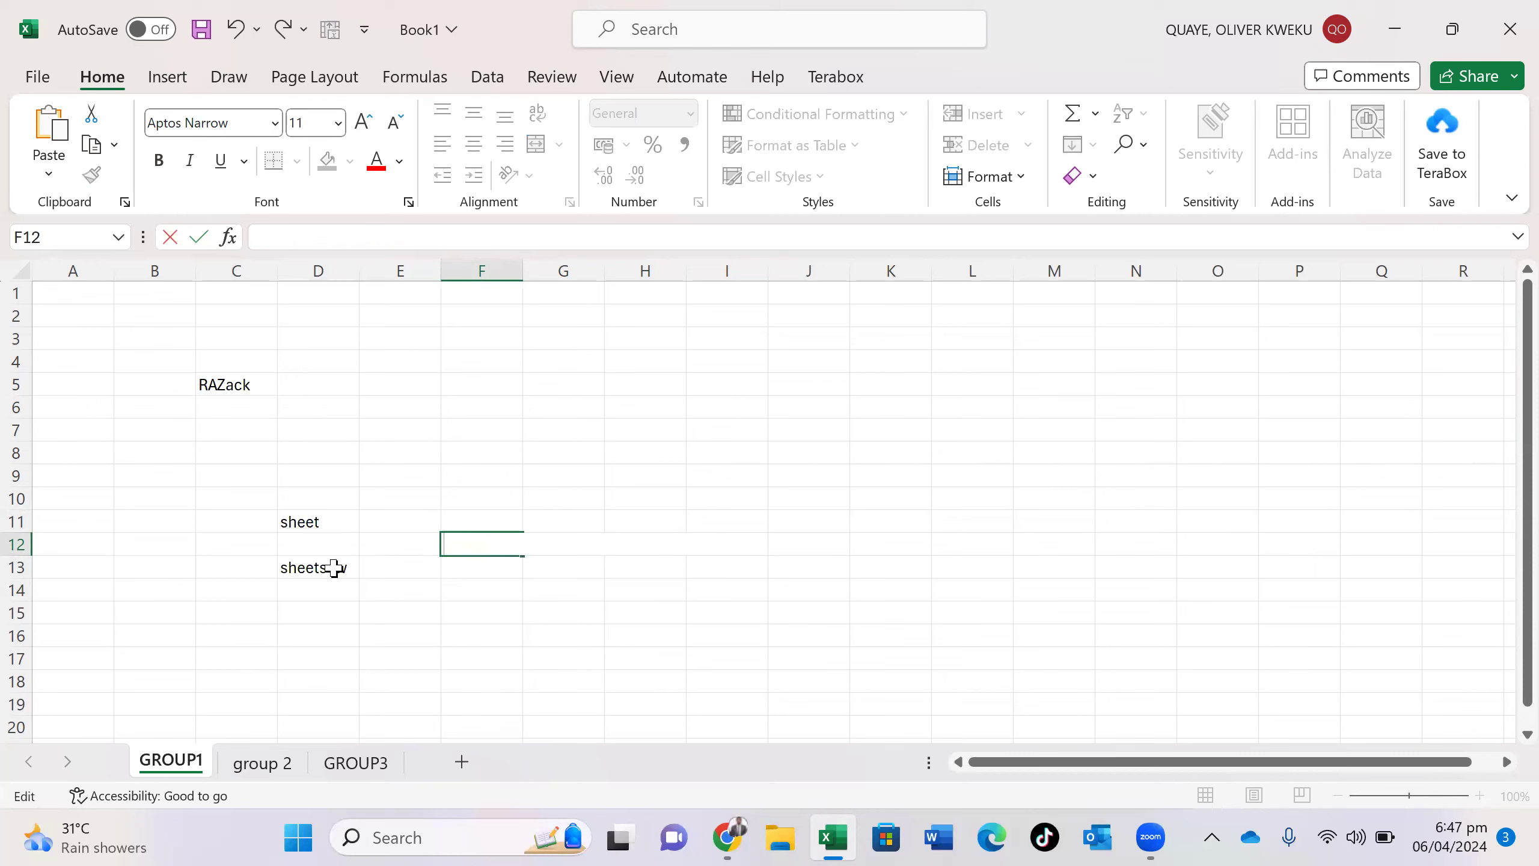
click(334, 569)
key(ctrl+a)
key(BackSpace)
click(332, 515)
key(BackSpace)
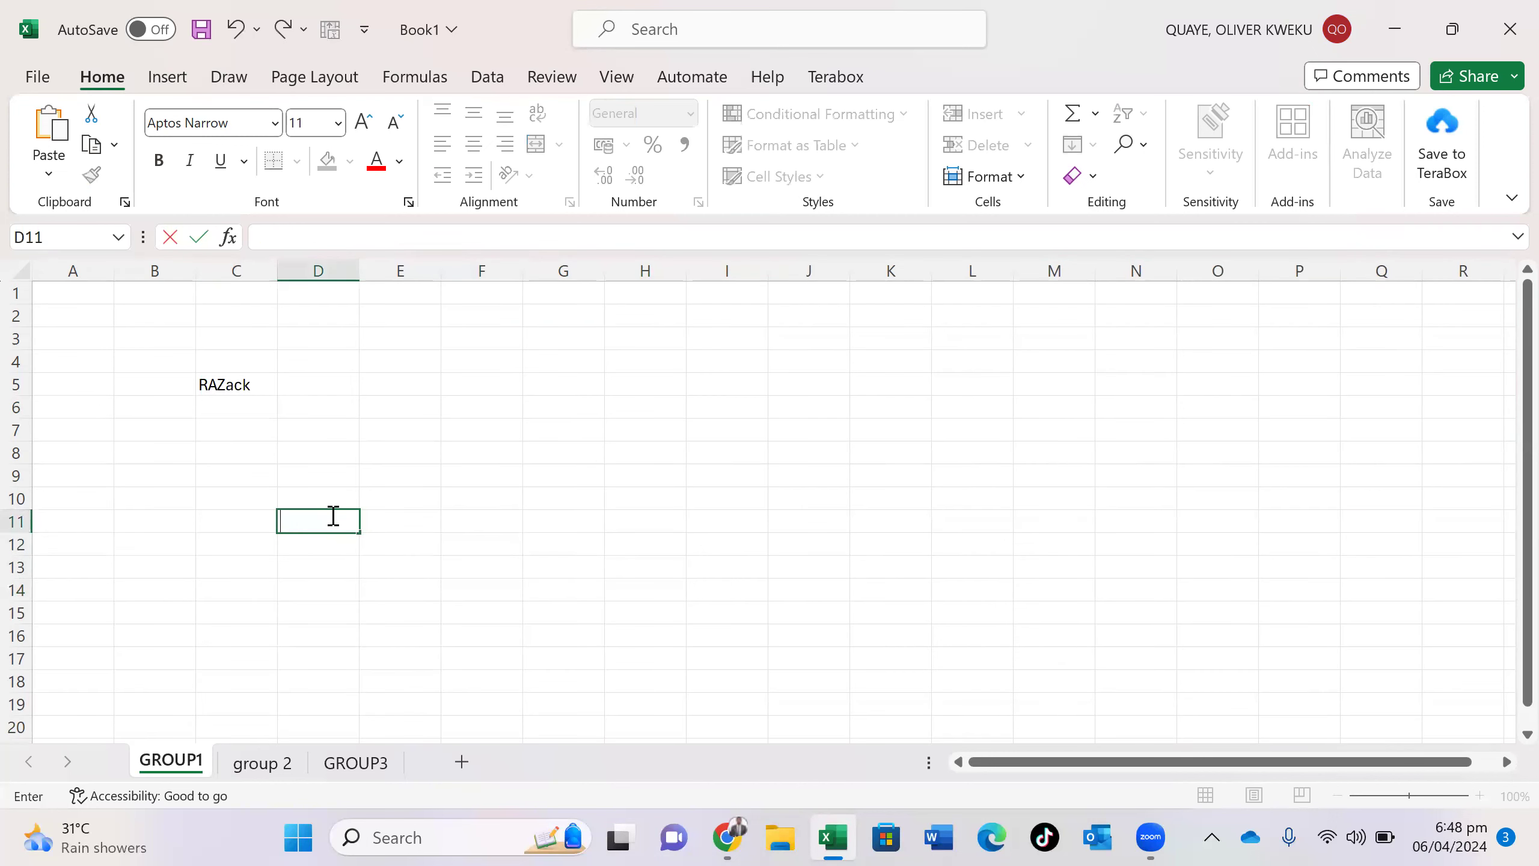
click(245, 386)
key(BackSpace)
click(431, 659)
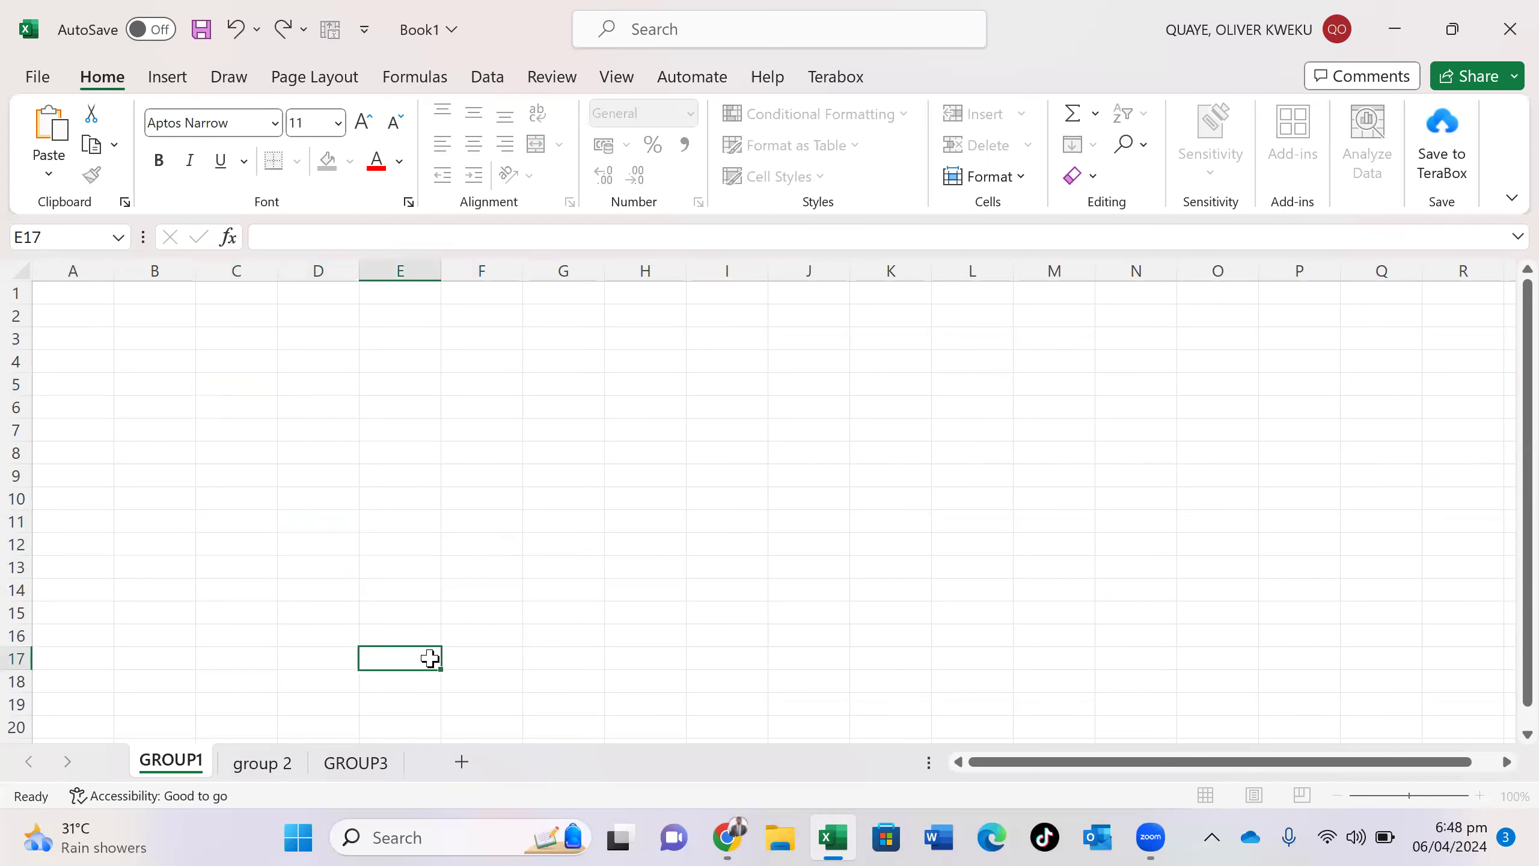
click(1150, 837)
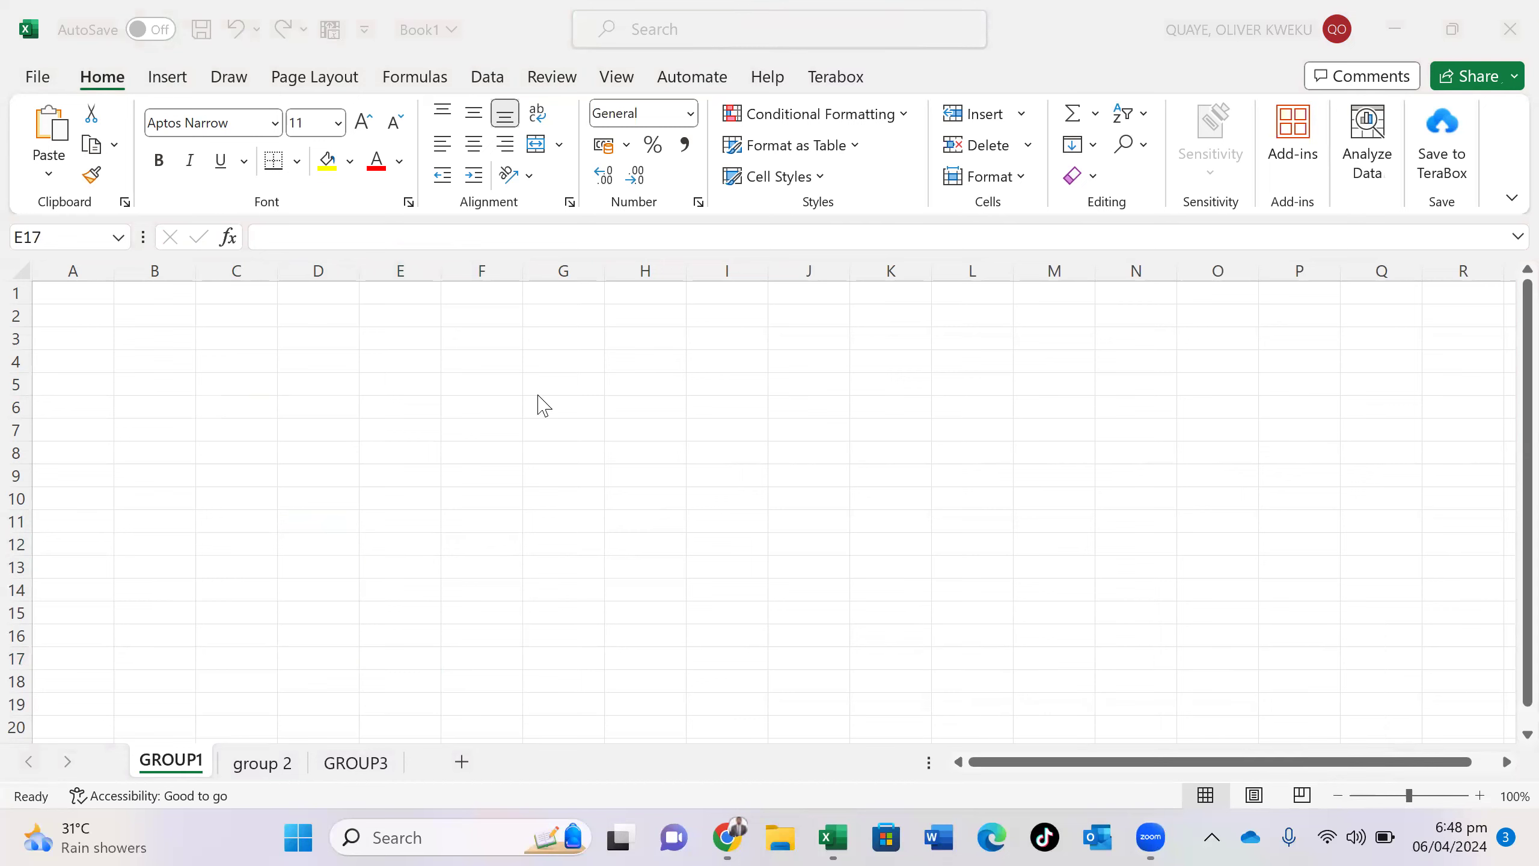
click(210, 519)
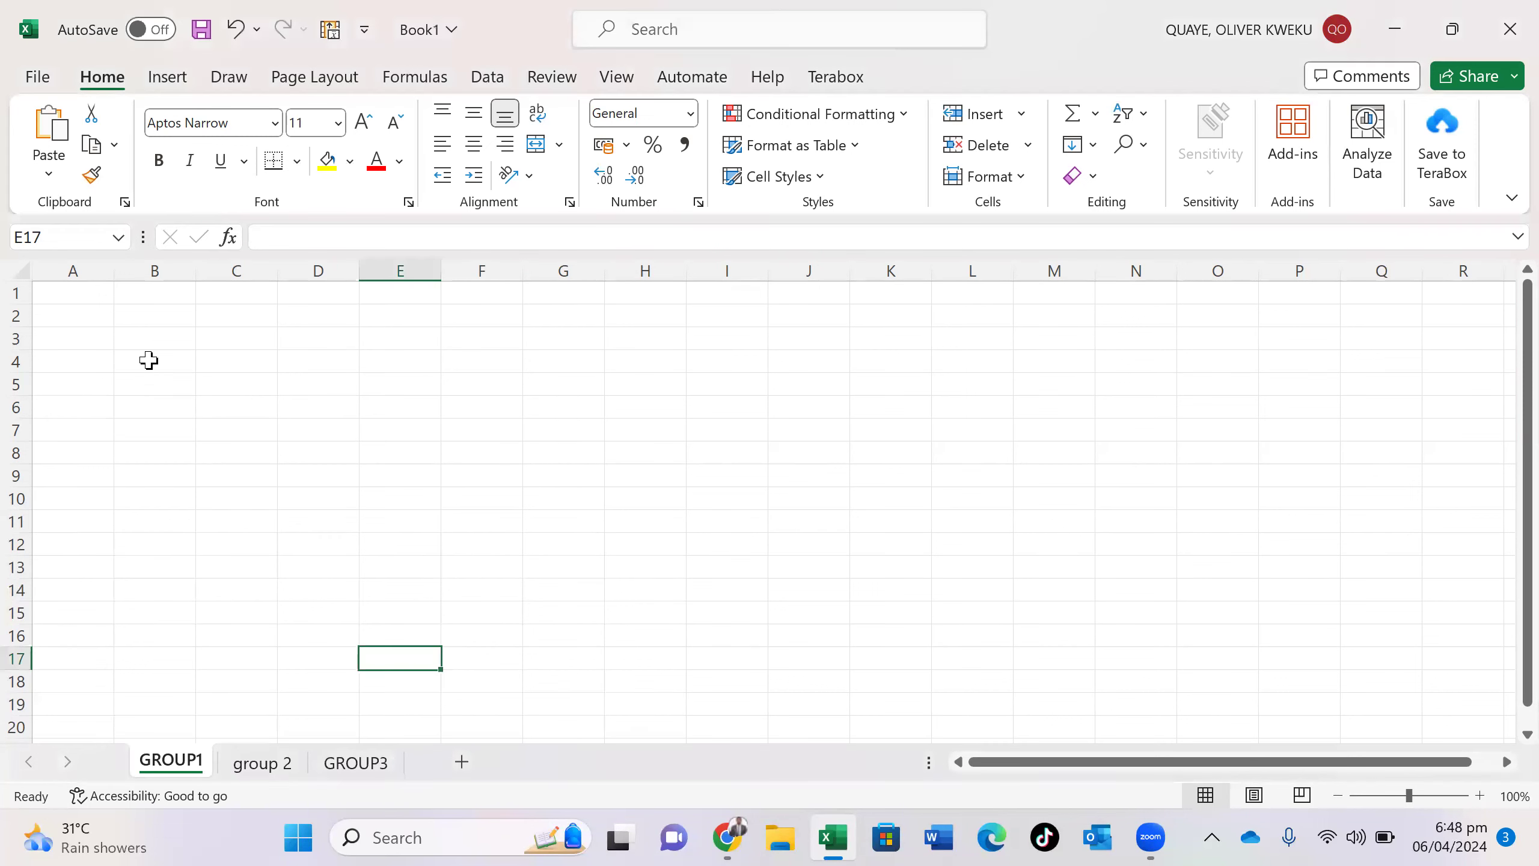
click(151, 363)
- Enter 'sheet' in B4, then delete the group 2 and GROUP3 sheets permanently
text(sheet)
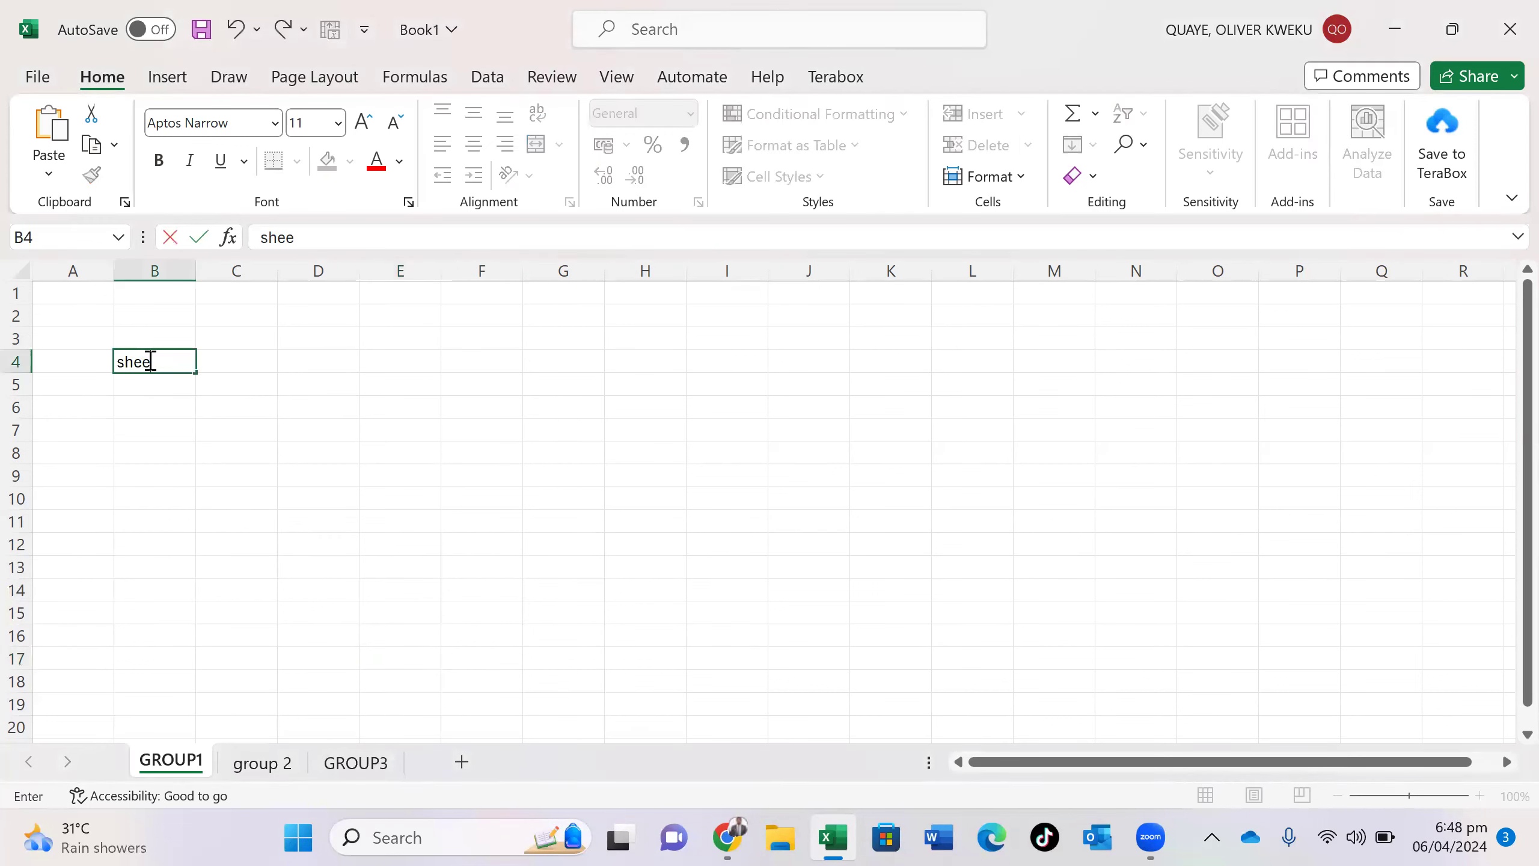
click(261, 762)
right_click(261, 763)
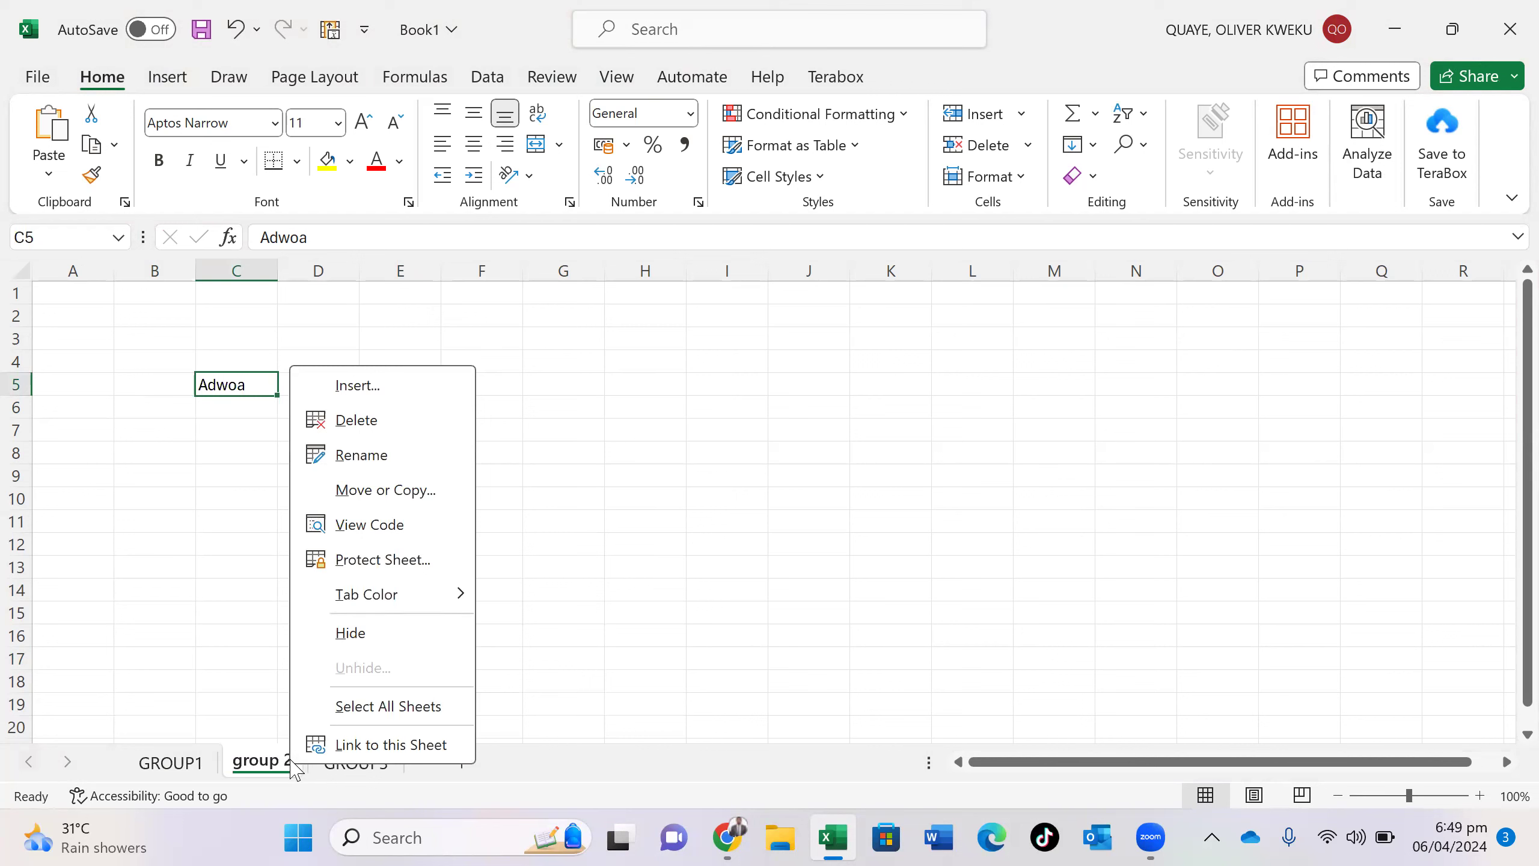
click(360, 420)
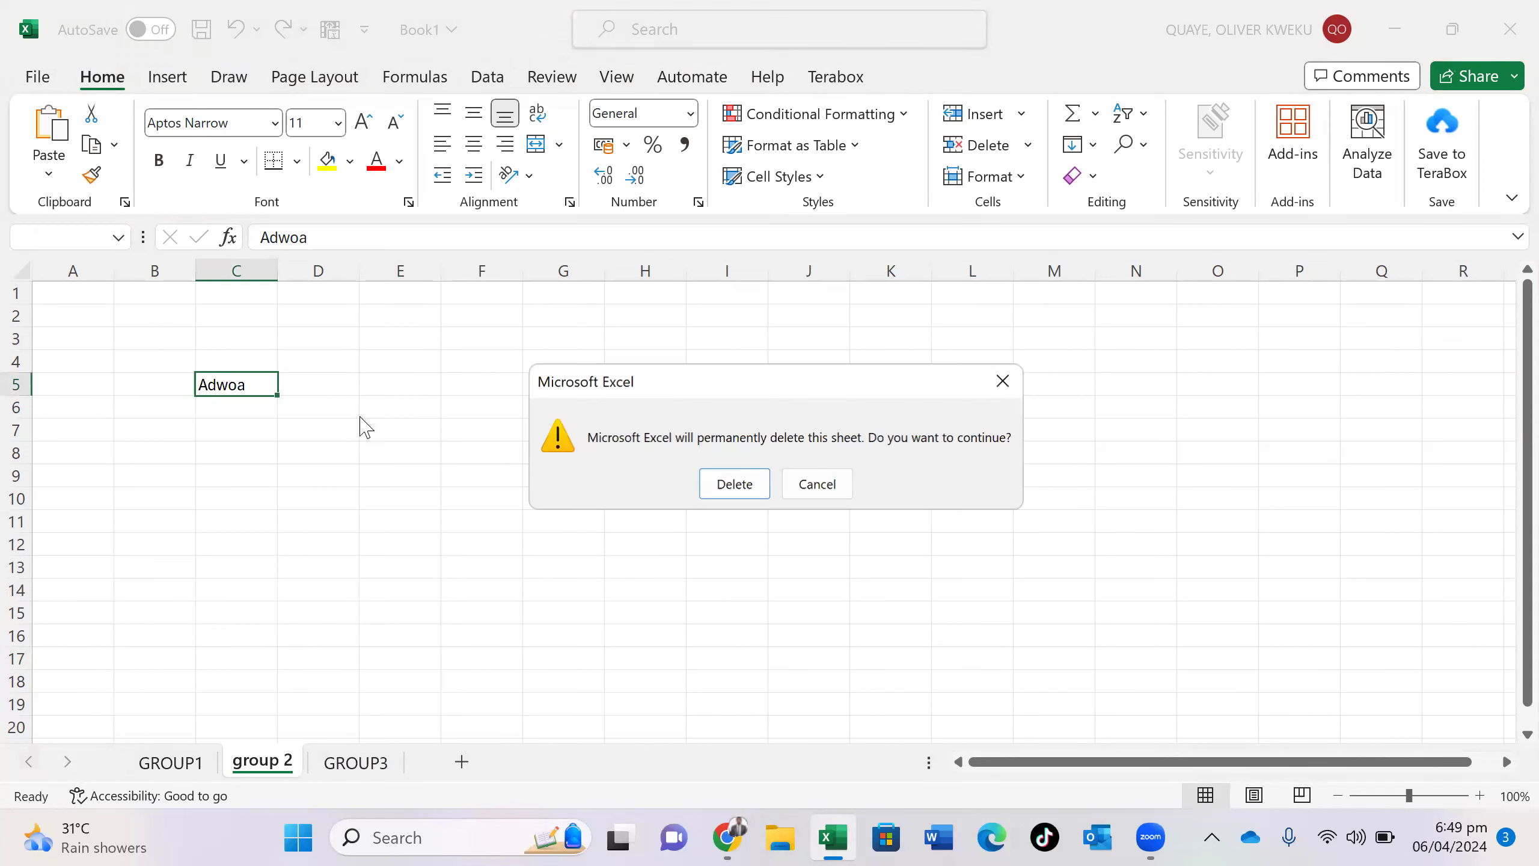
click(746, 490)
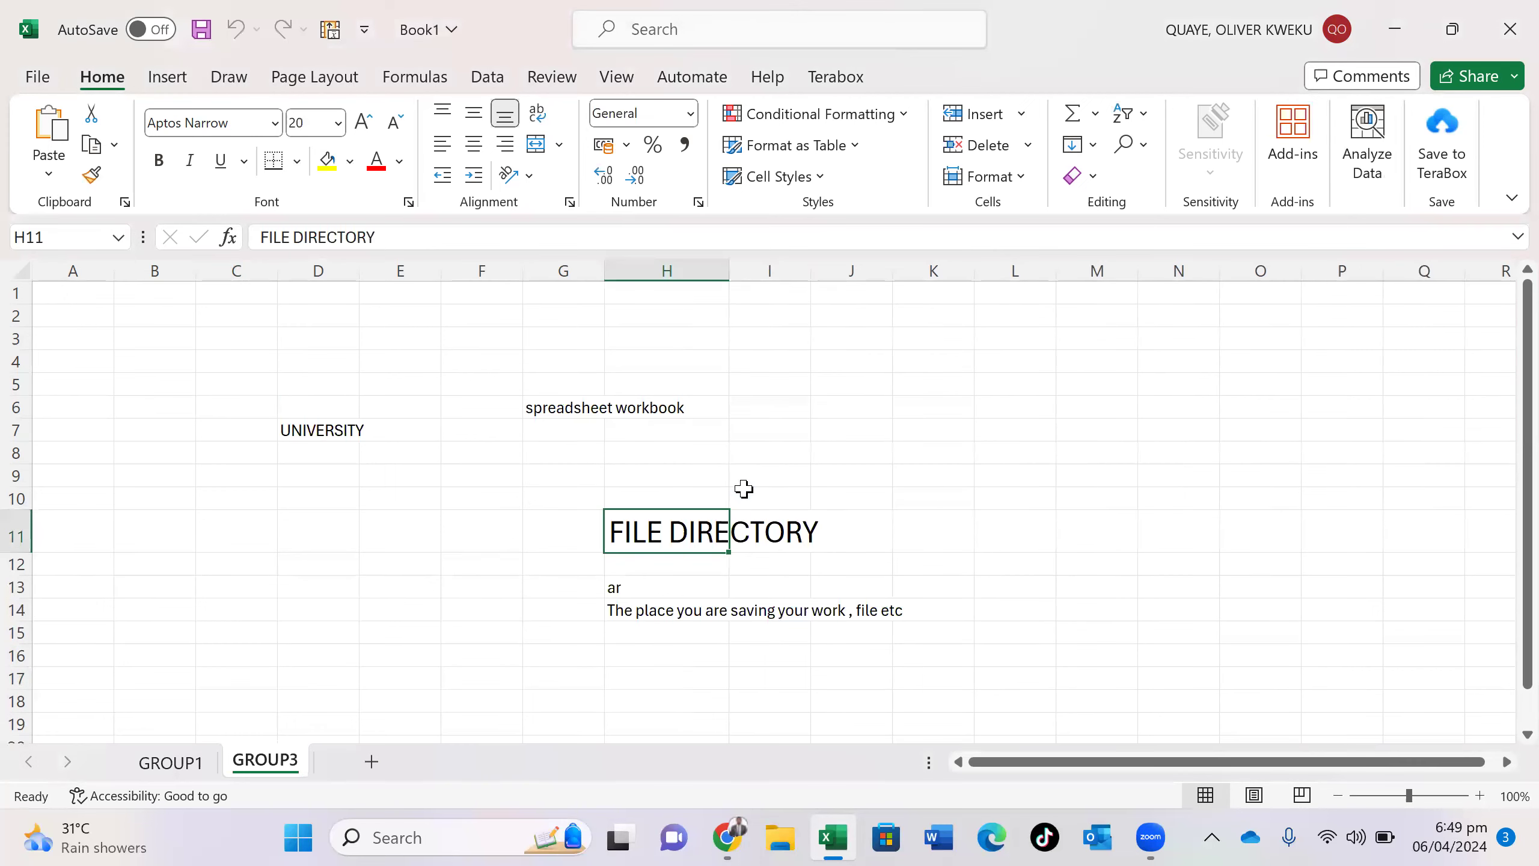
right_click(278, 765)
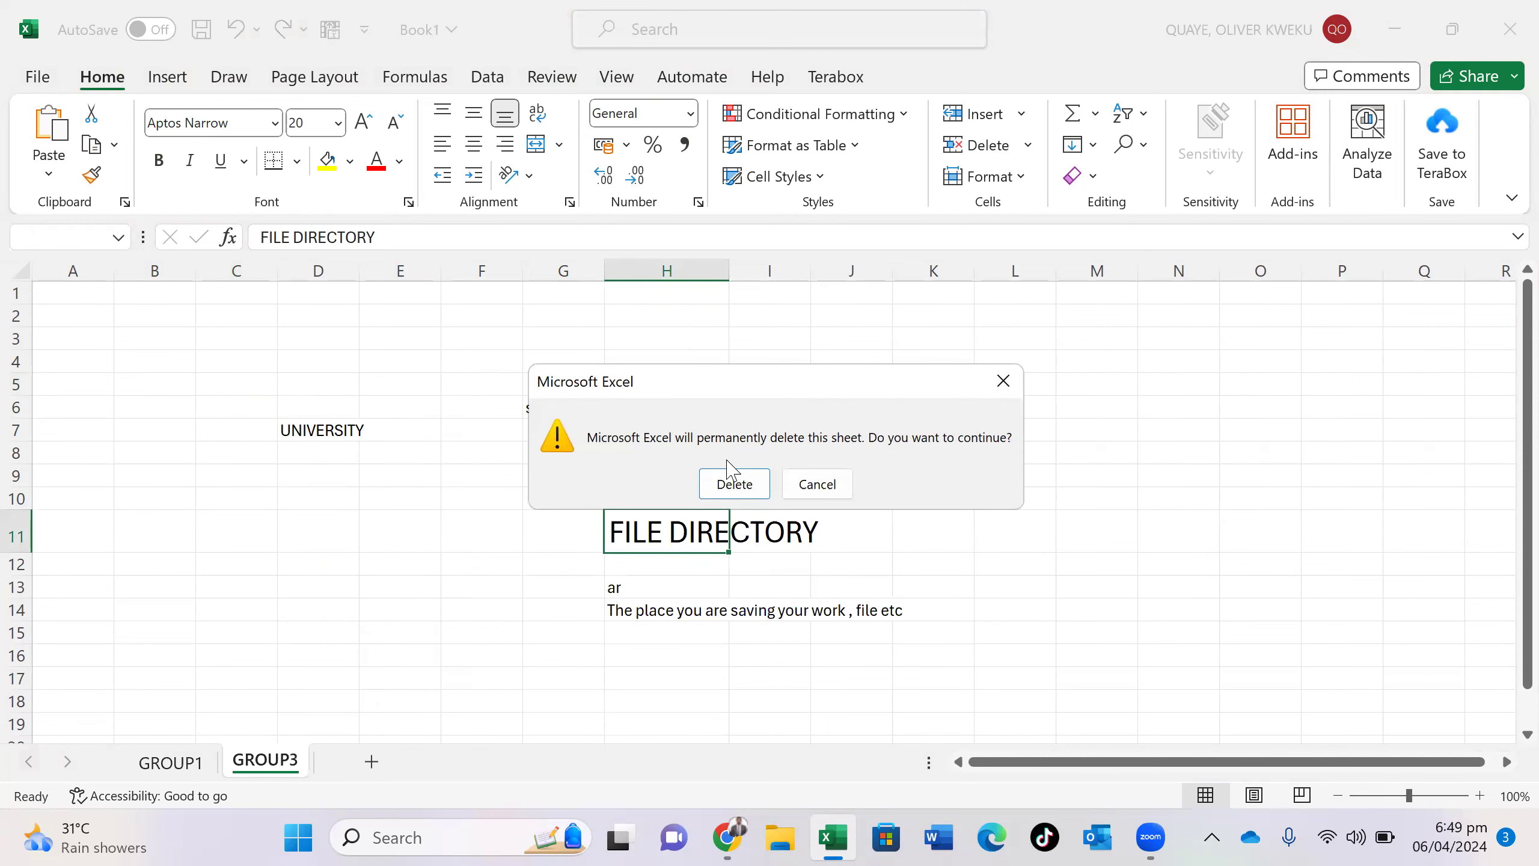
click(732, 482)
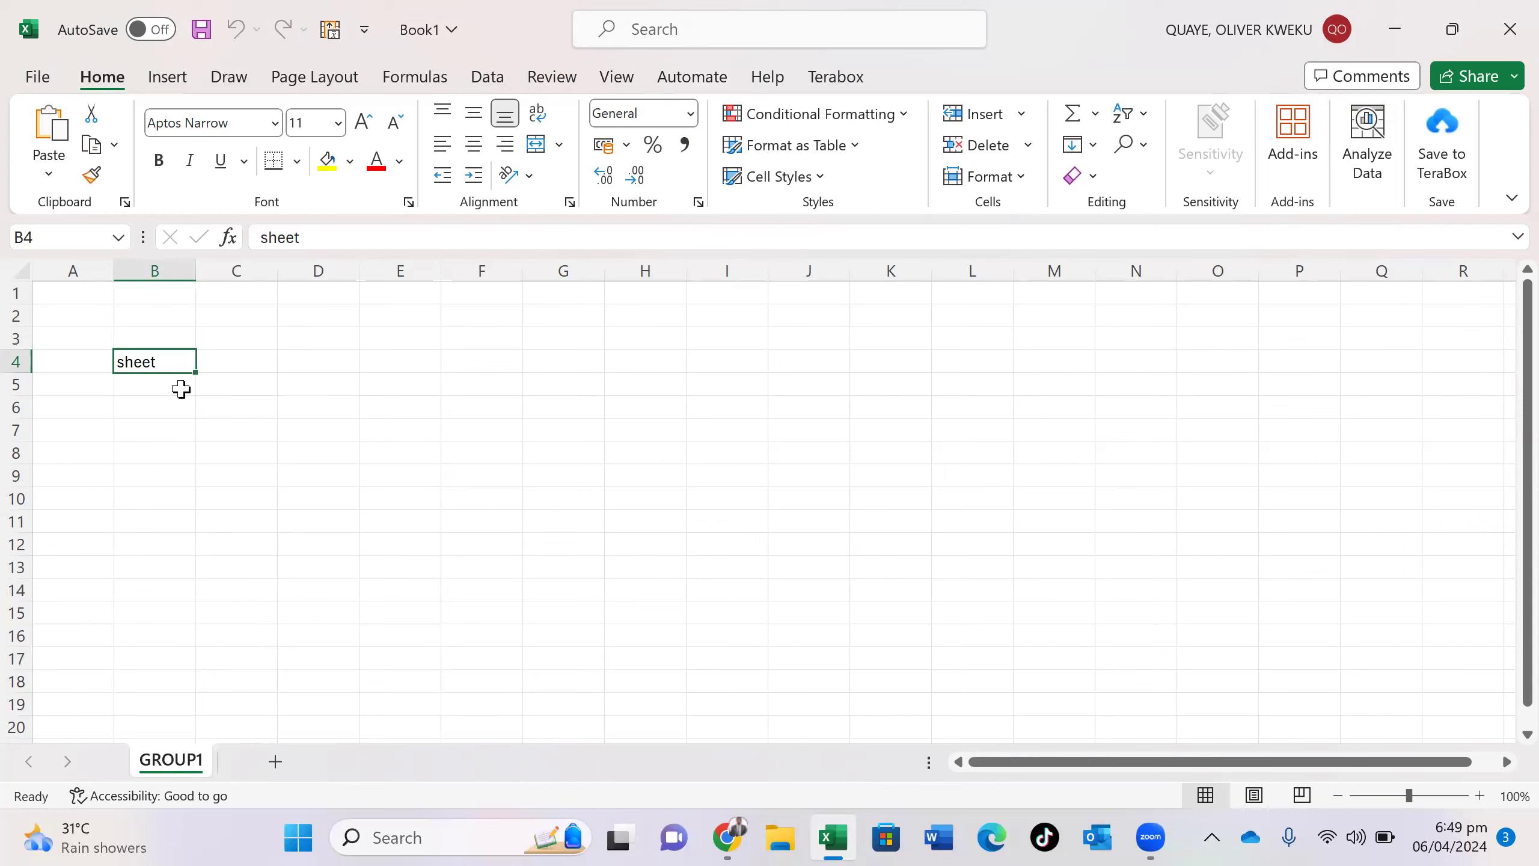
double_click(169, 358)
- Replace 'sheet' in B4 with the heading 'Name'
key(BackSpace)
key(BackSpace)
key(BackSpace)
key(BackSpace)
key(BackSpace)
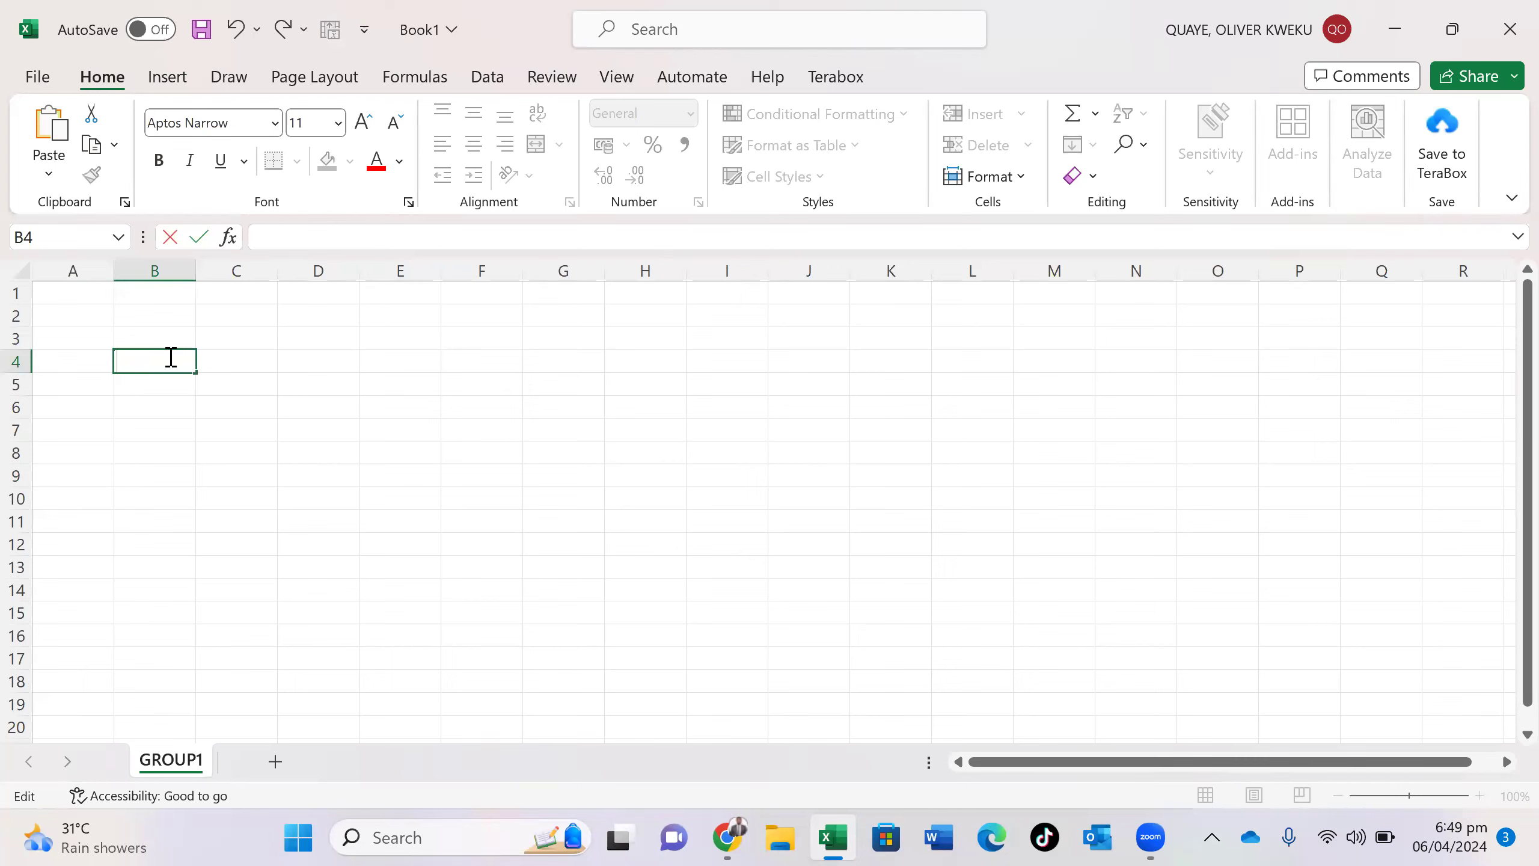
text(n)
key(BackSpace)
text(Name)
key(Tab)
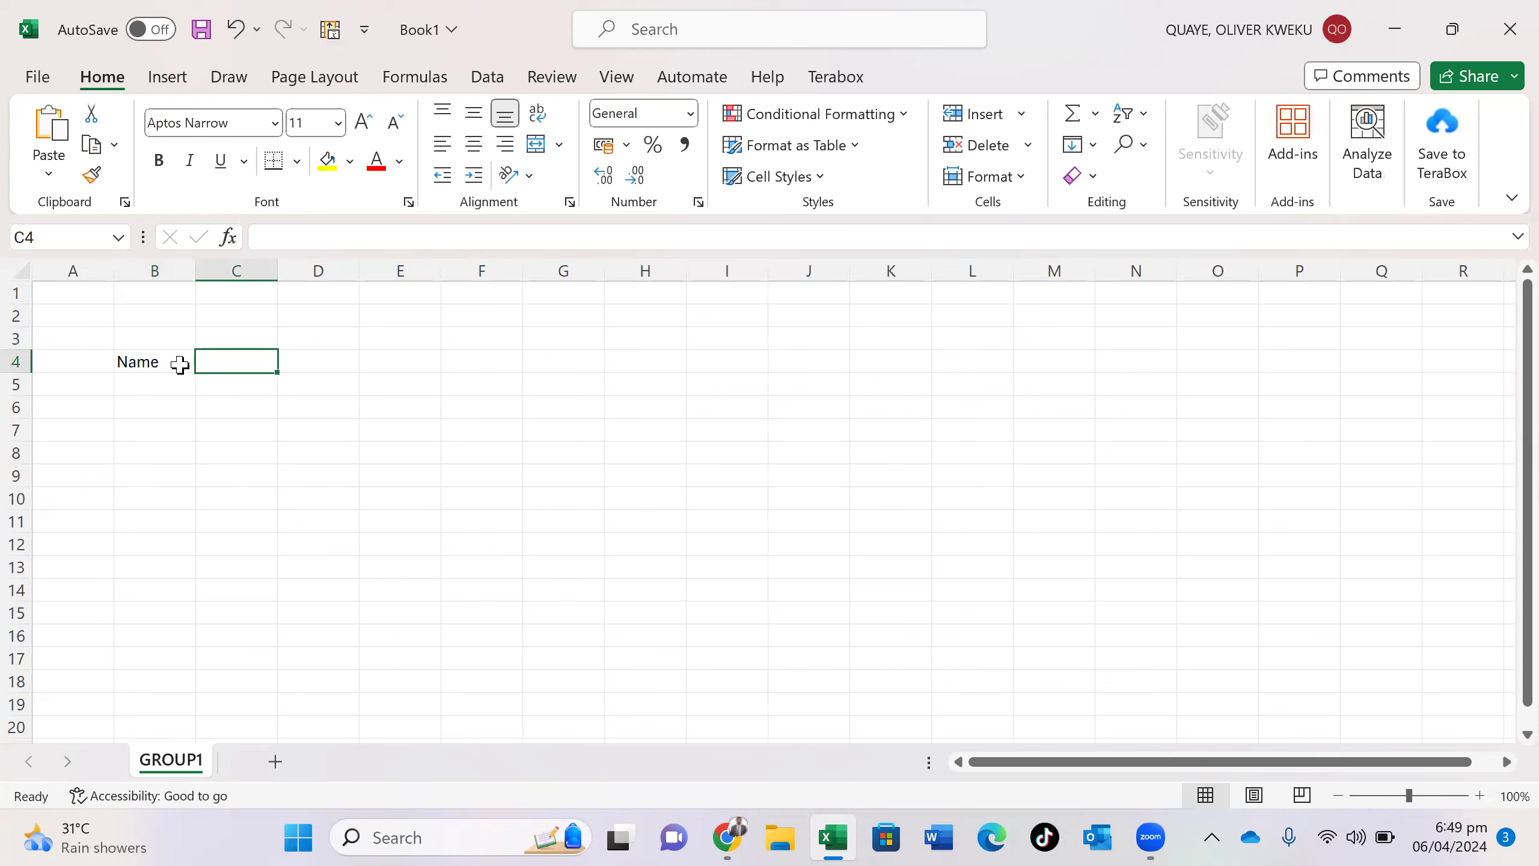
click(180, 365)
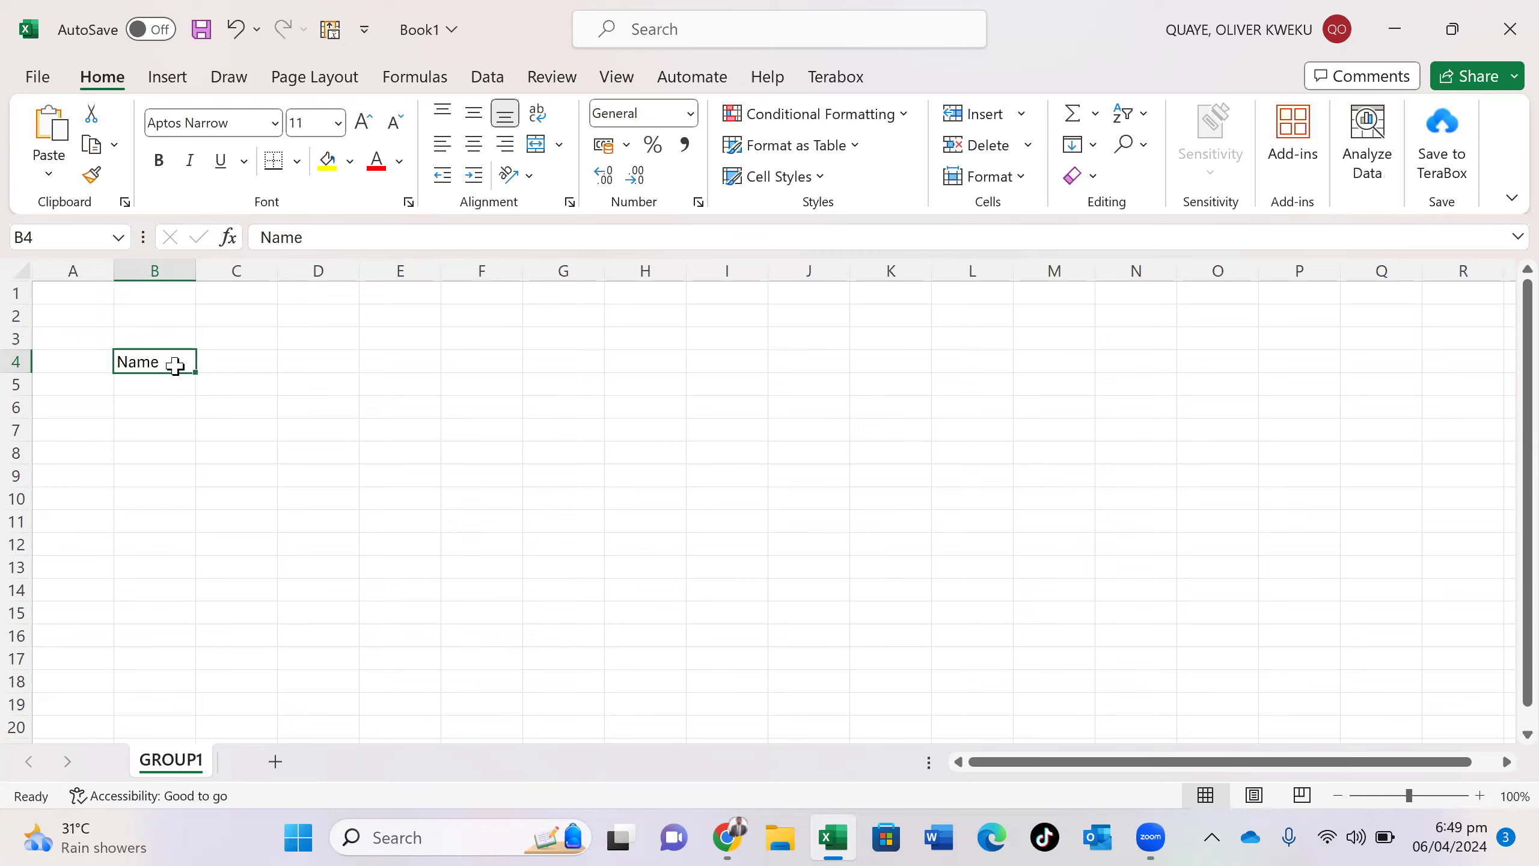
click(217, 358)
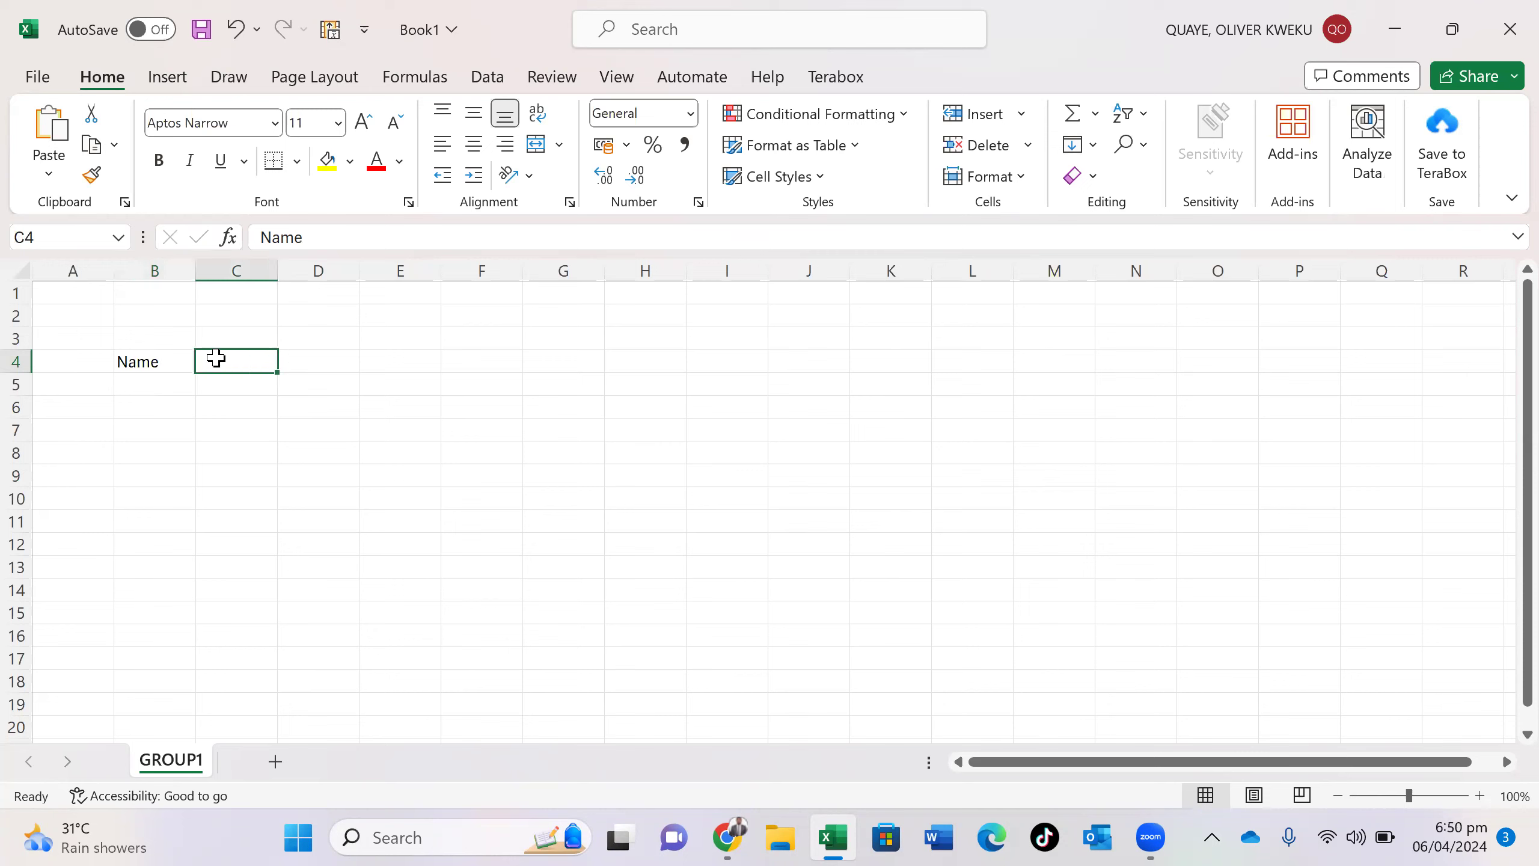
click(176, 358)
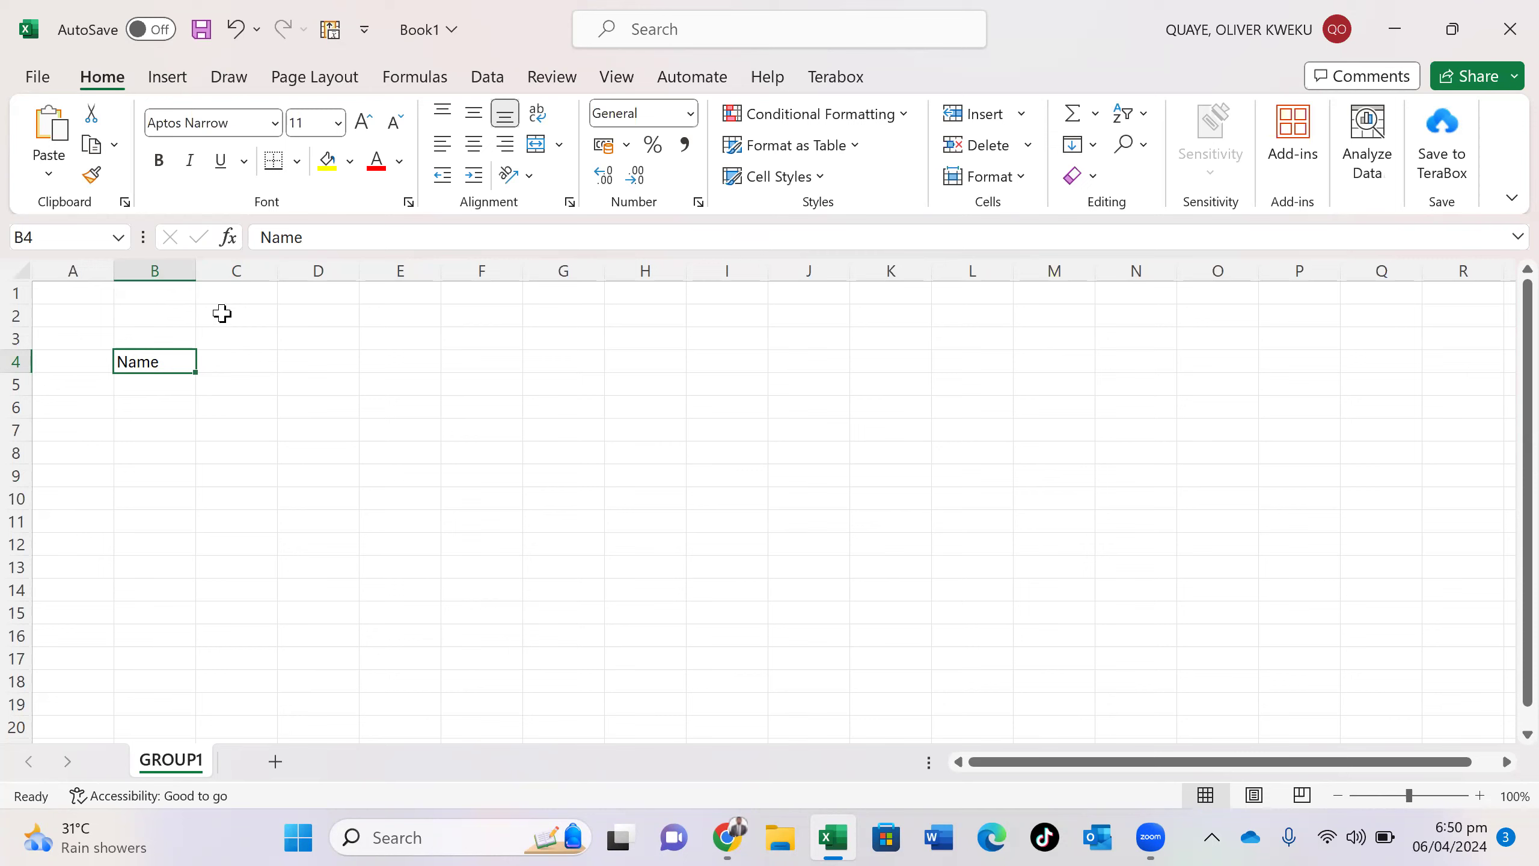
click(227, 365)
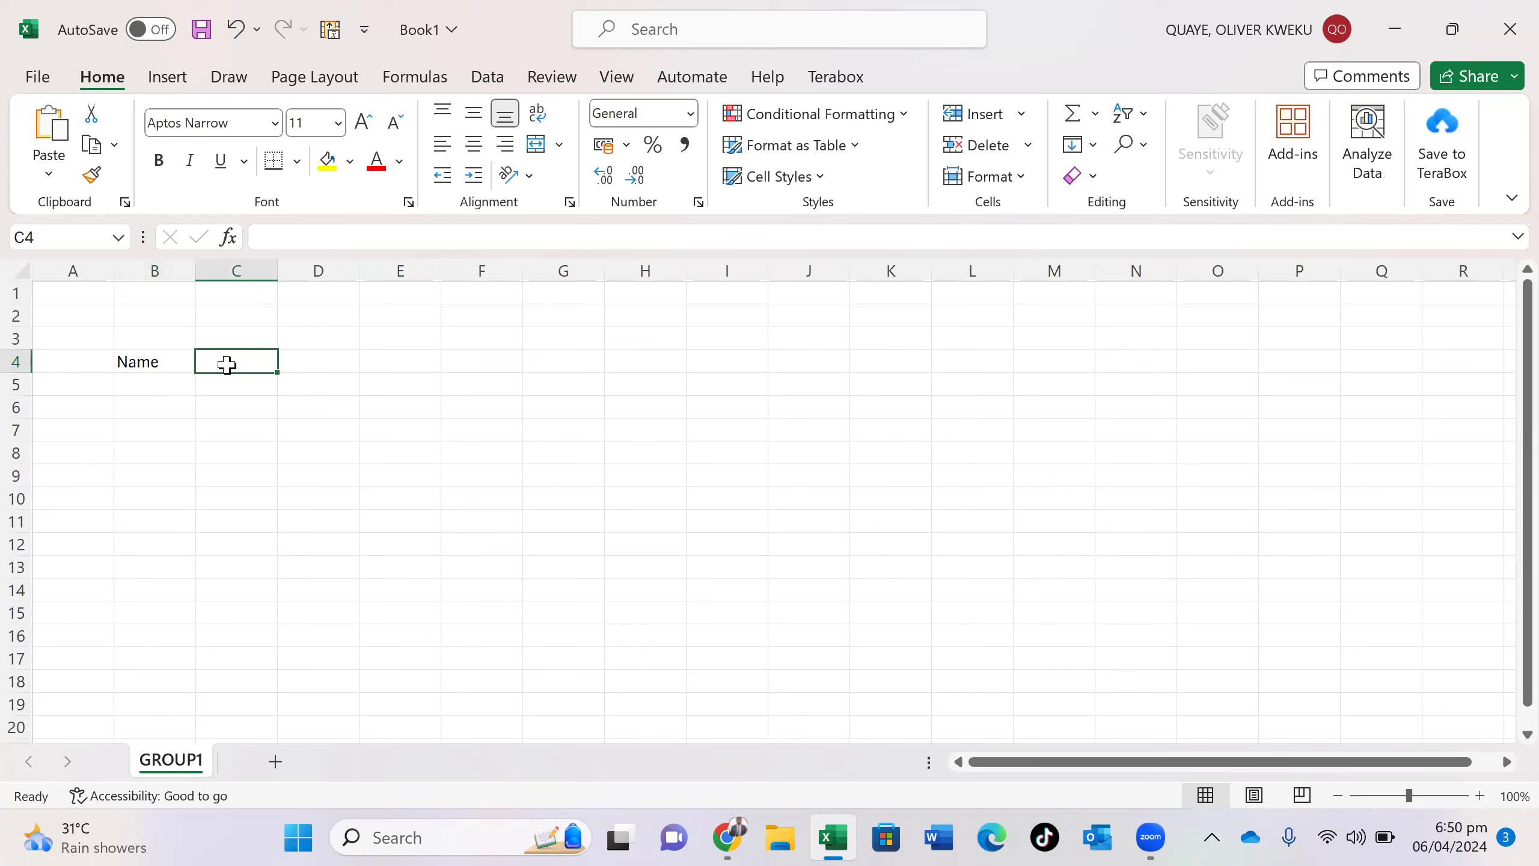
click(304, 363)
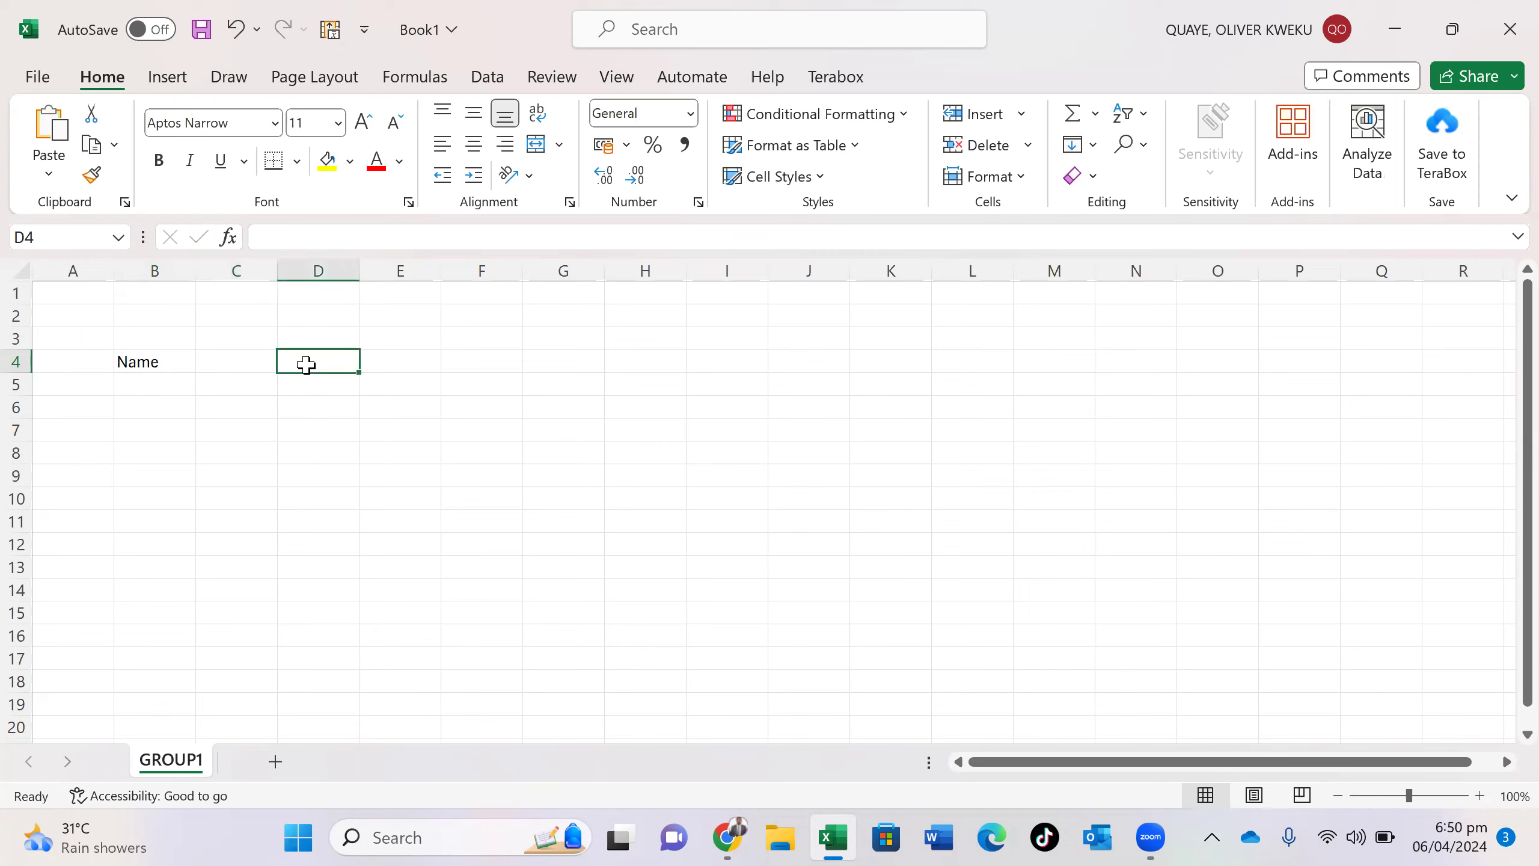
click(242, 362)
click(177, 365)
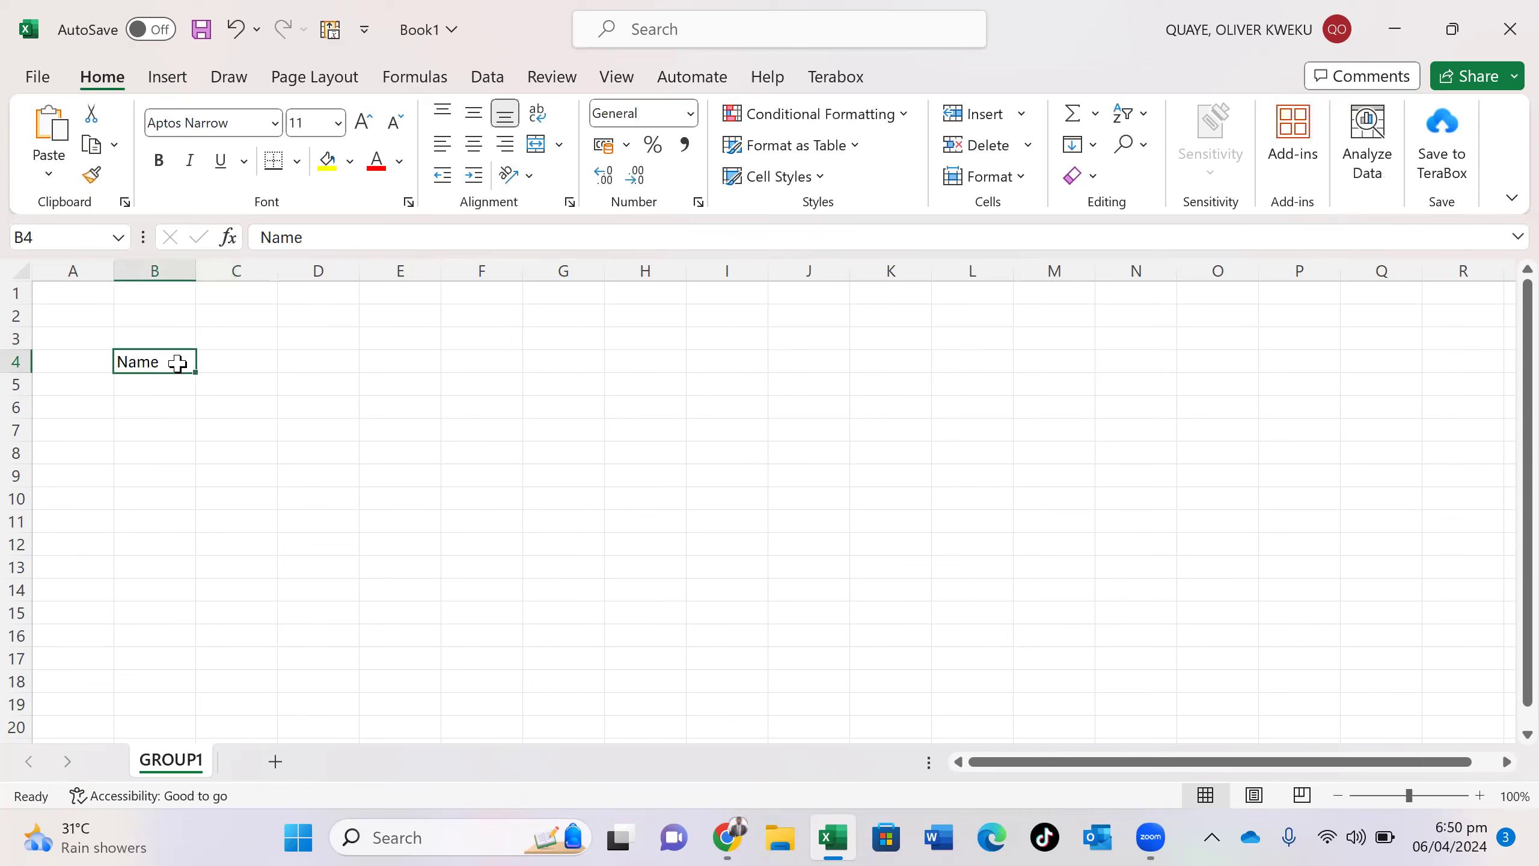
click(220, 360)
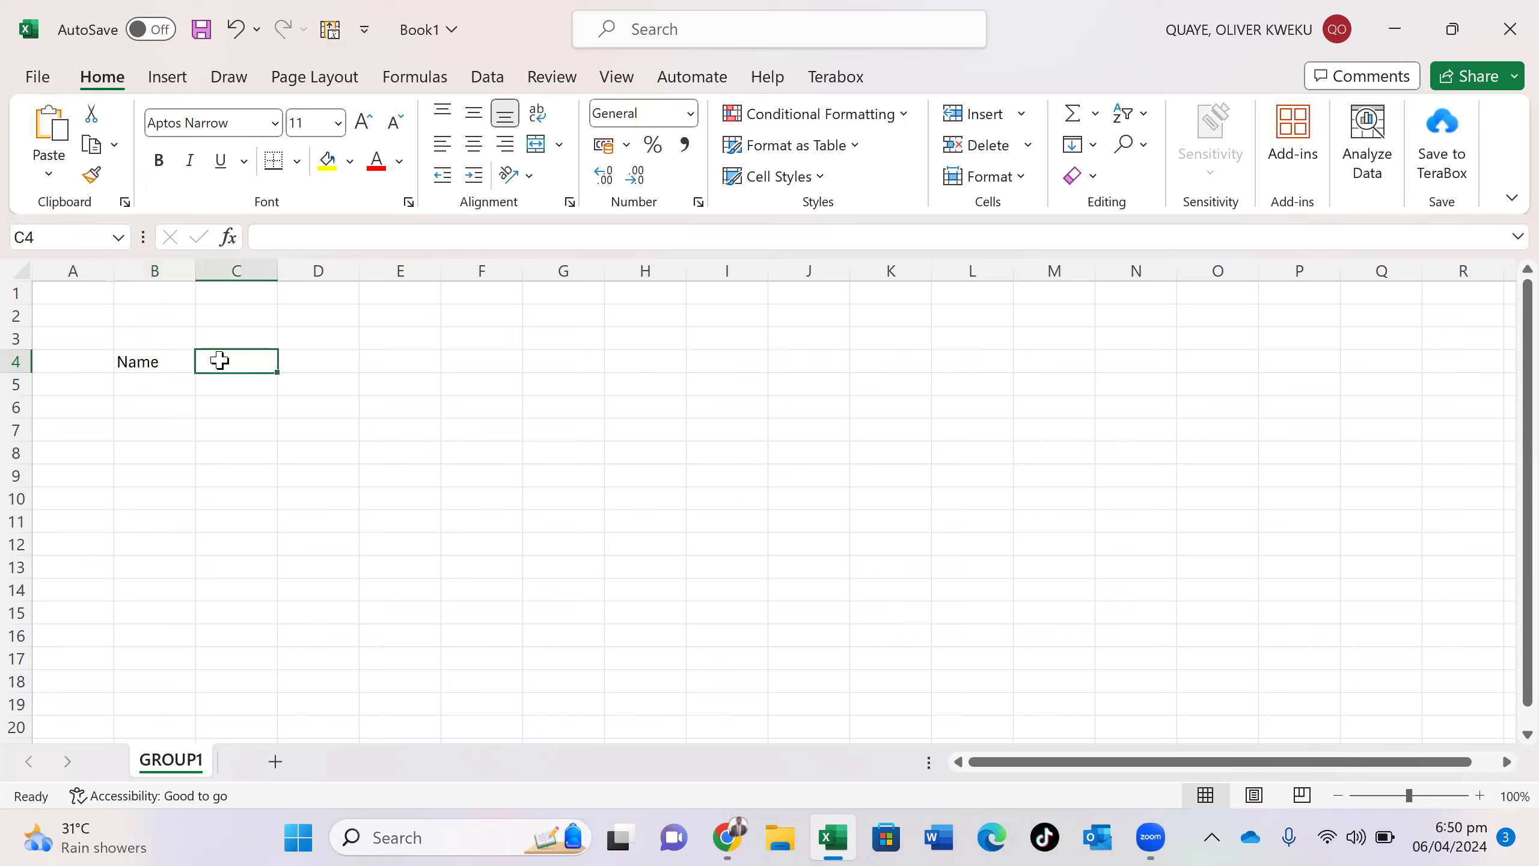
- Enter 'TAB' in cell E7
click(398, 439)
double_click(399, 434)
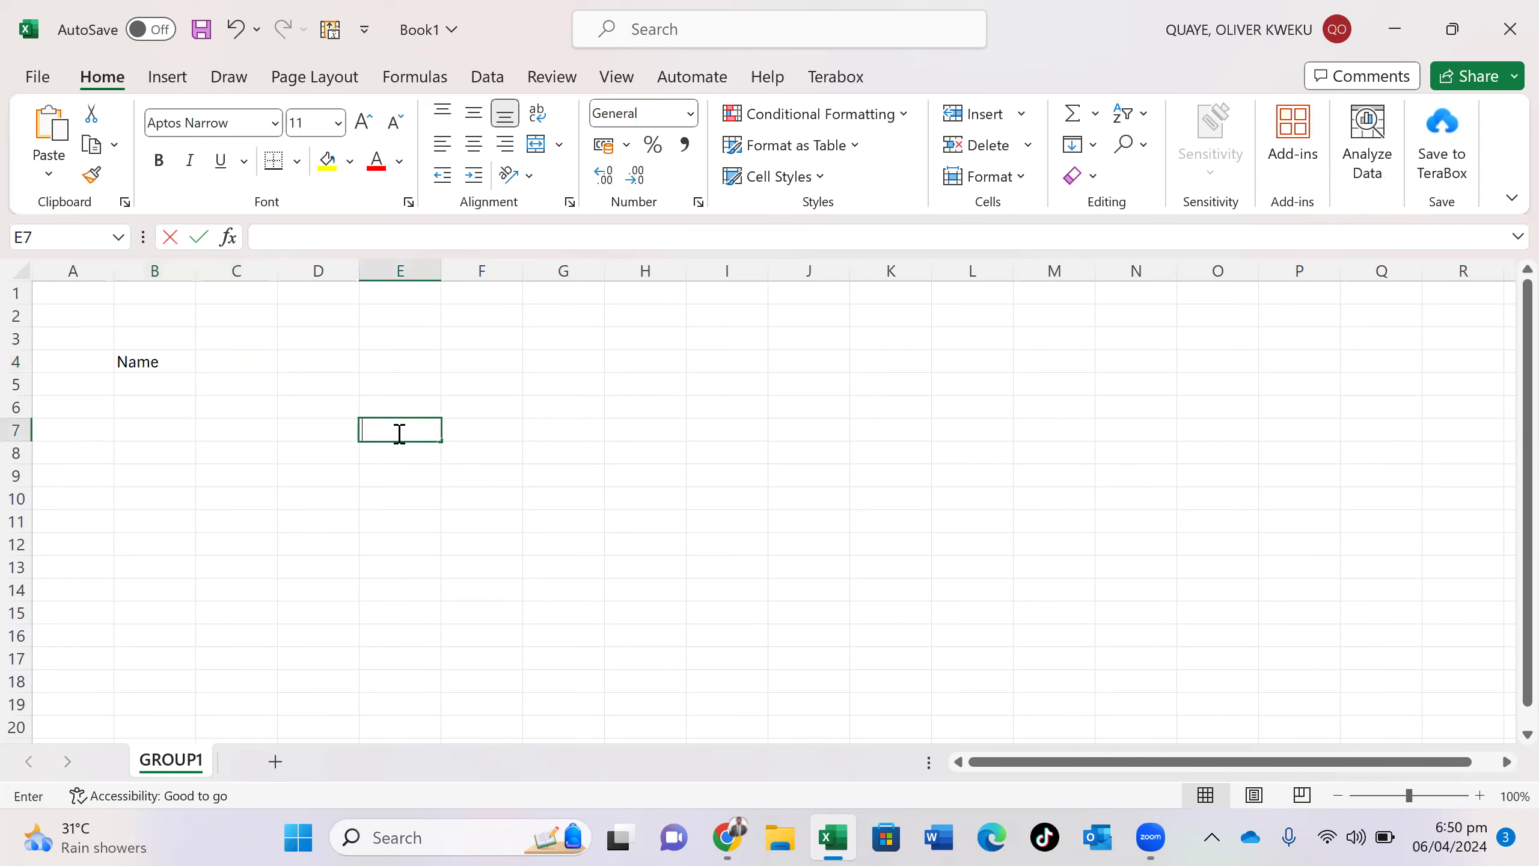
text(TAB)
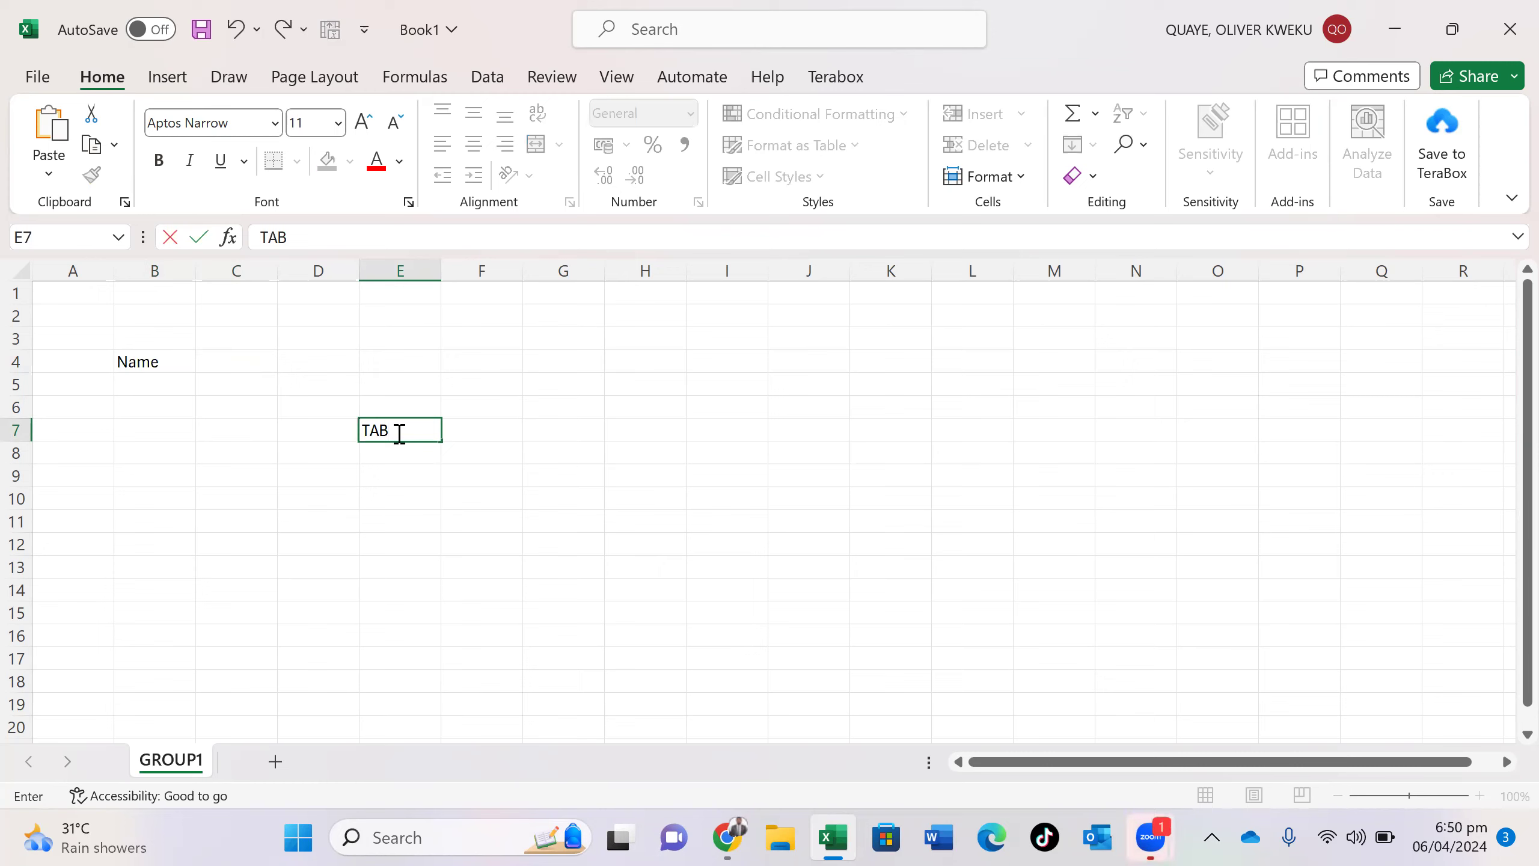
click(156, 364)
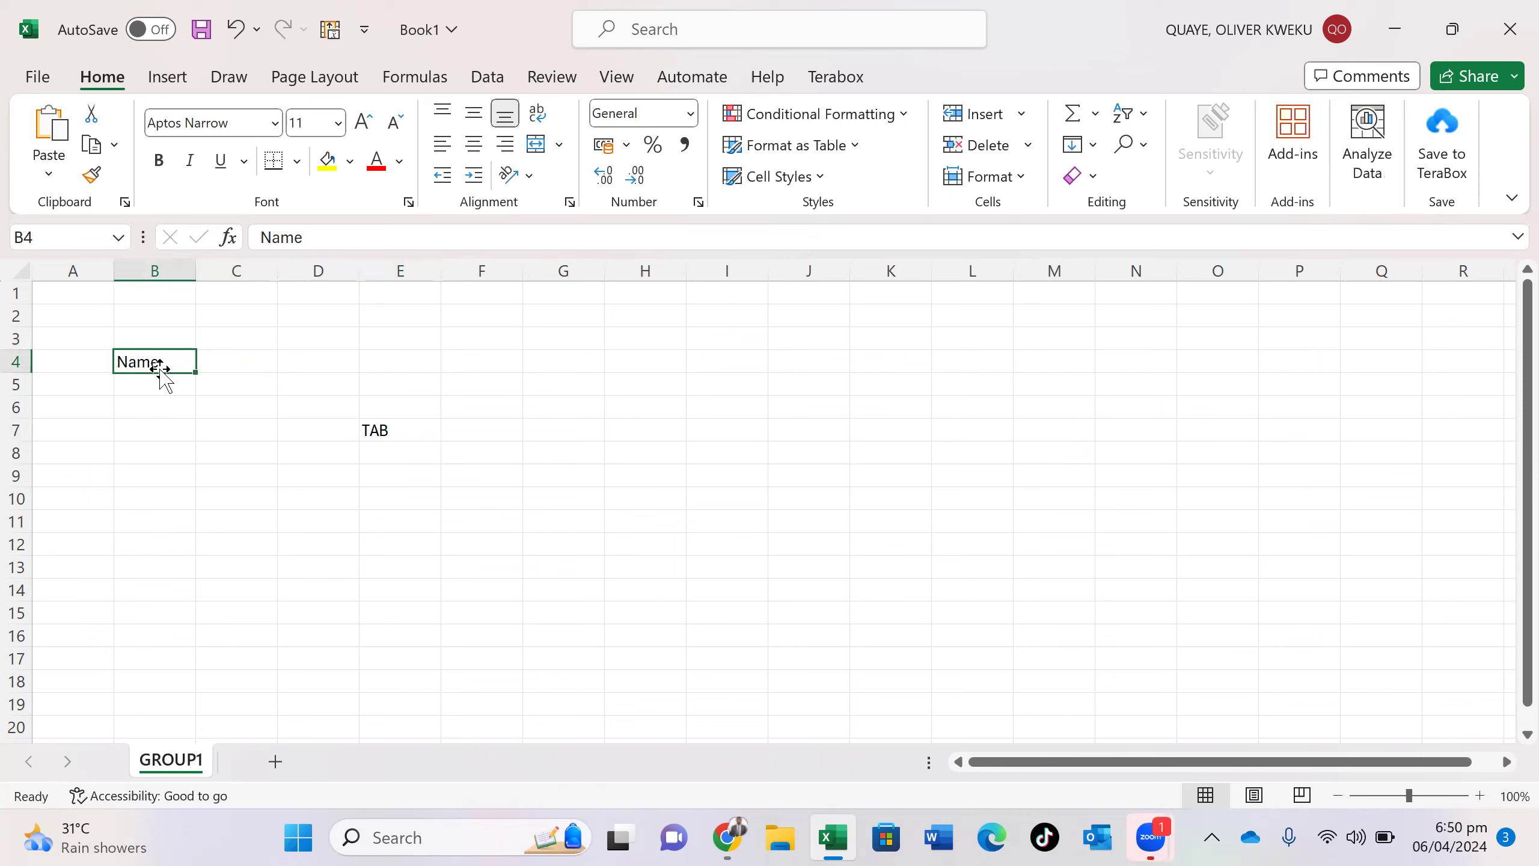
- Add headings SEX in C4 and AGE in D4, abandoning the partial COMPLEXION entry in E4
key(Tab)
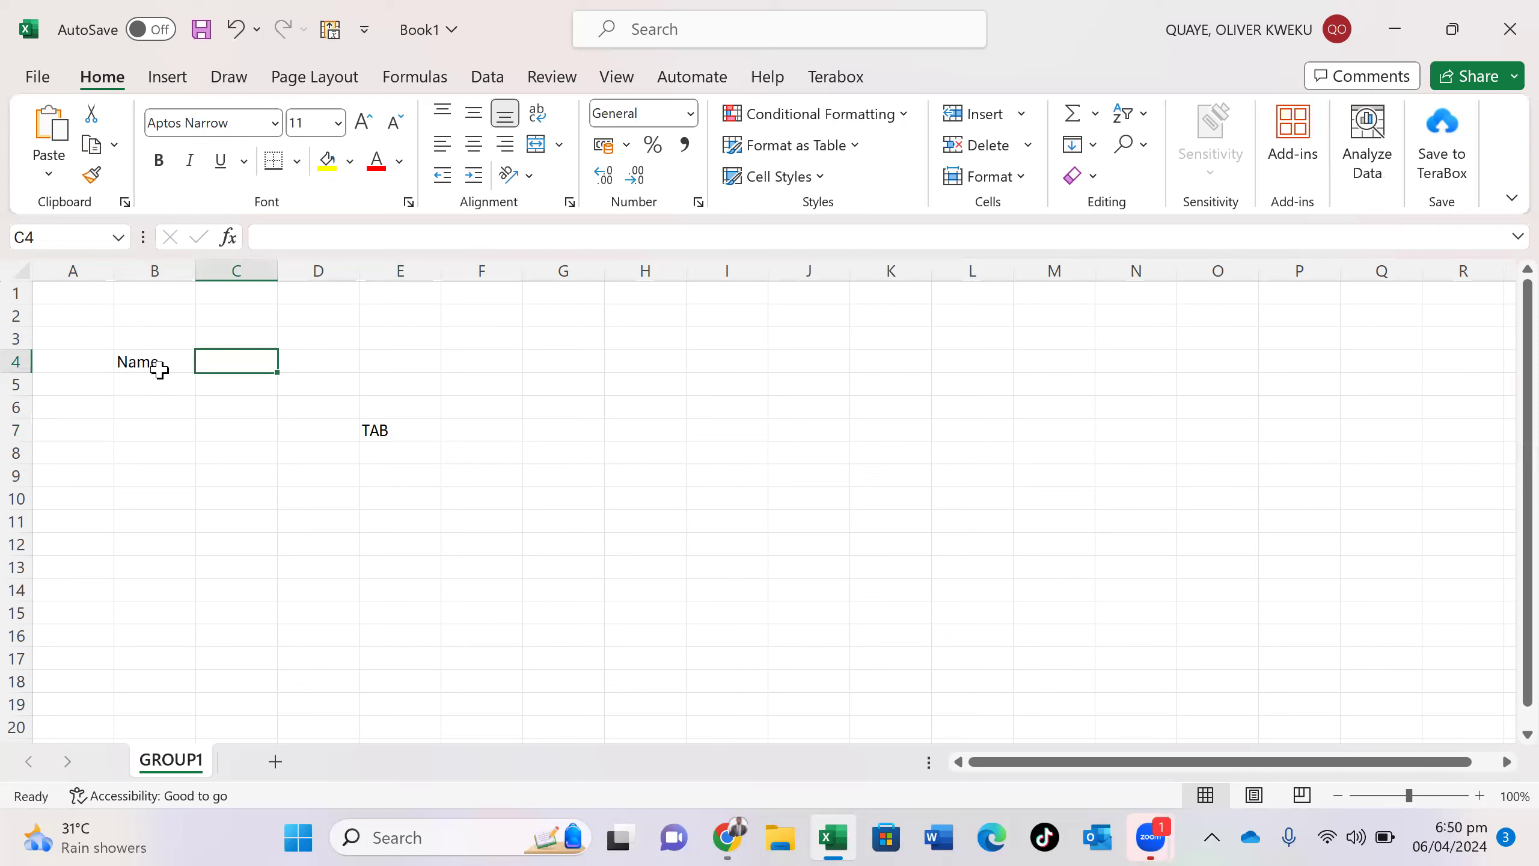
text(SEX)
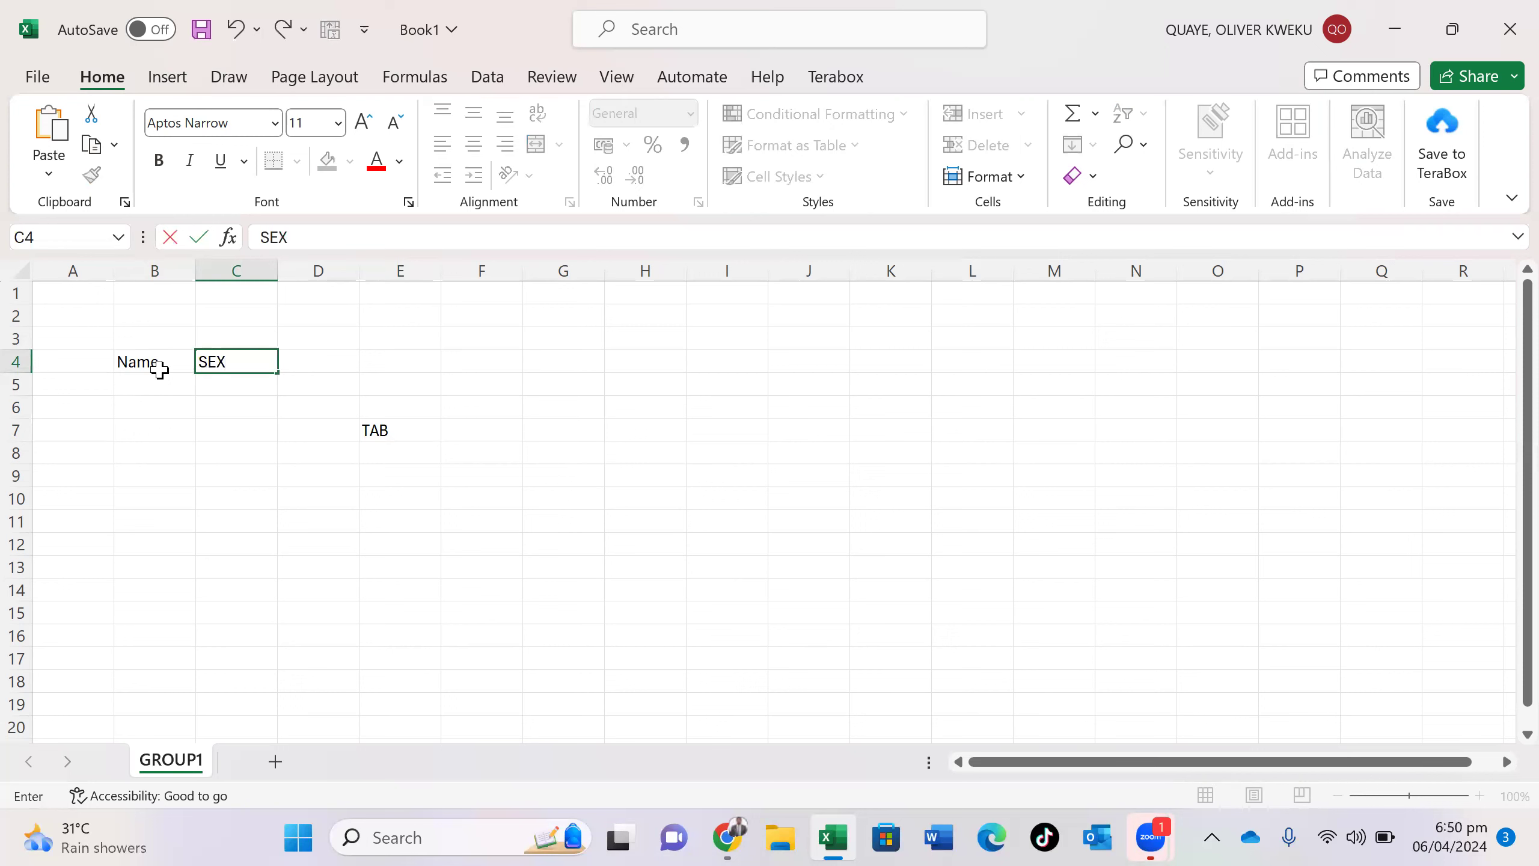
key(Tab)
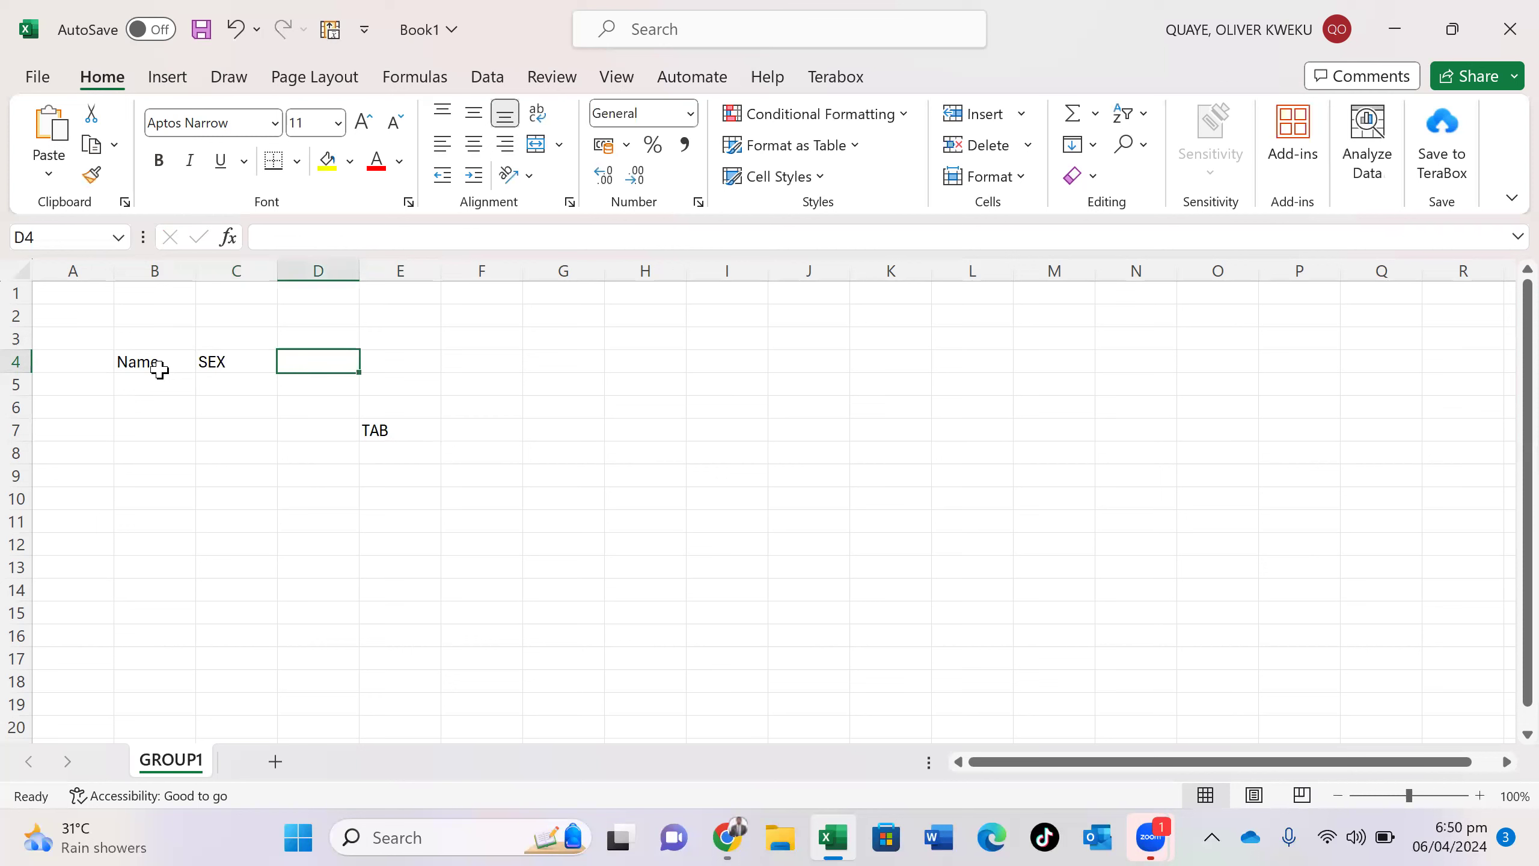
text(AGEW)
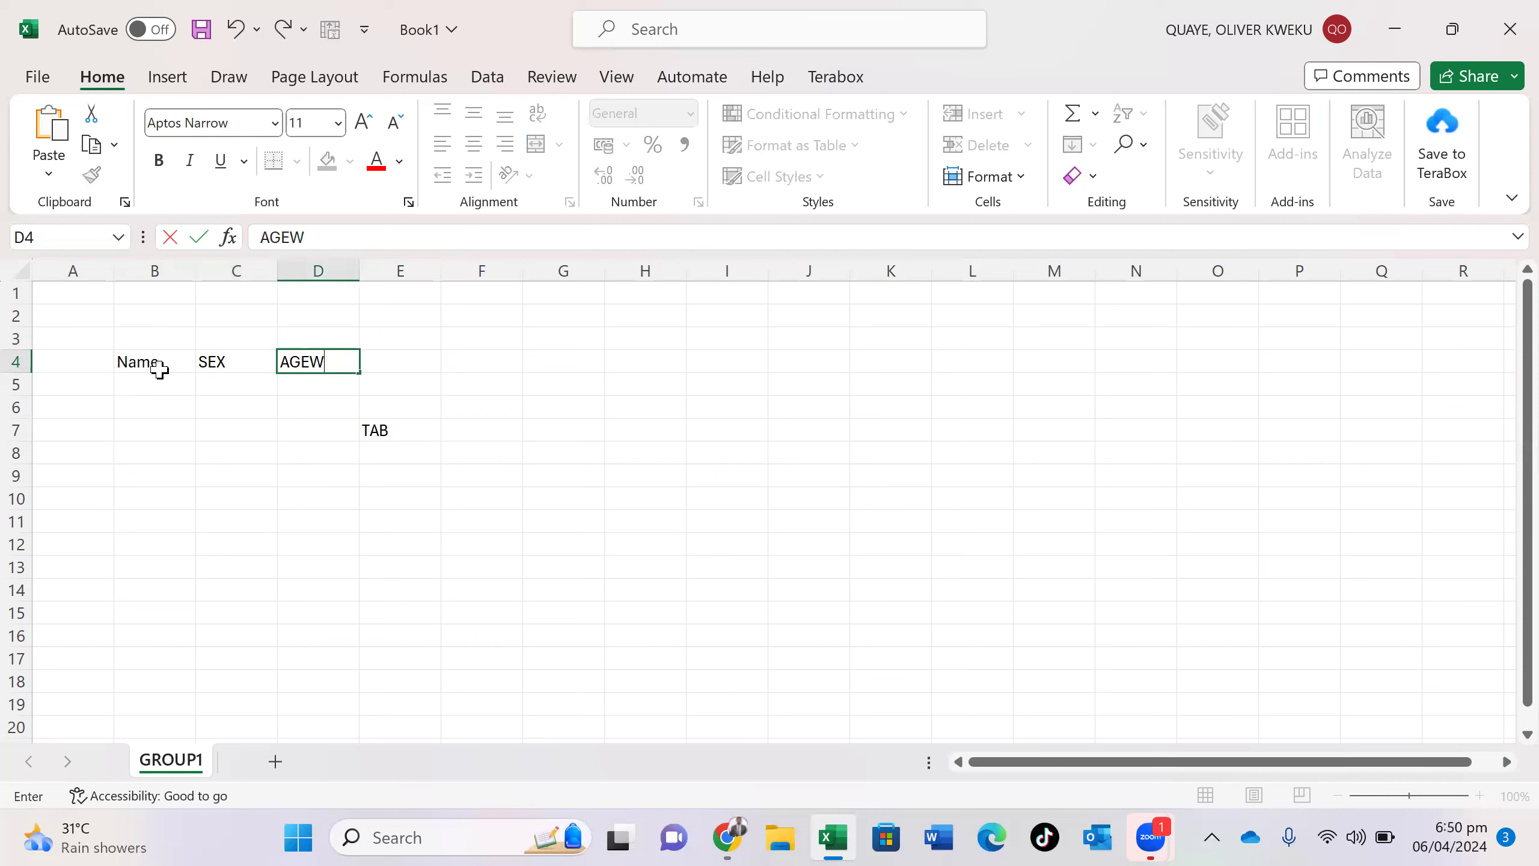
key(BackSpace)
key(Tab)
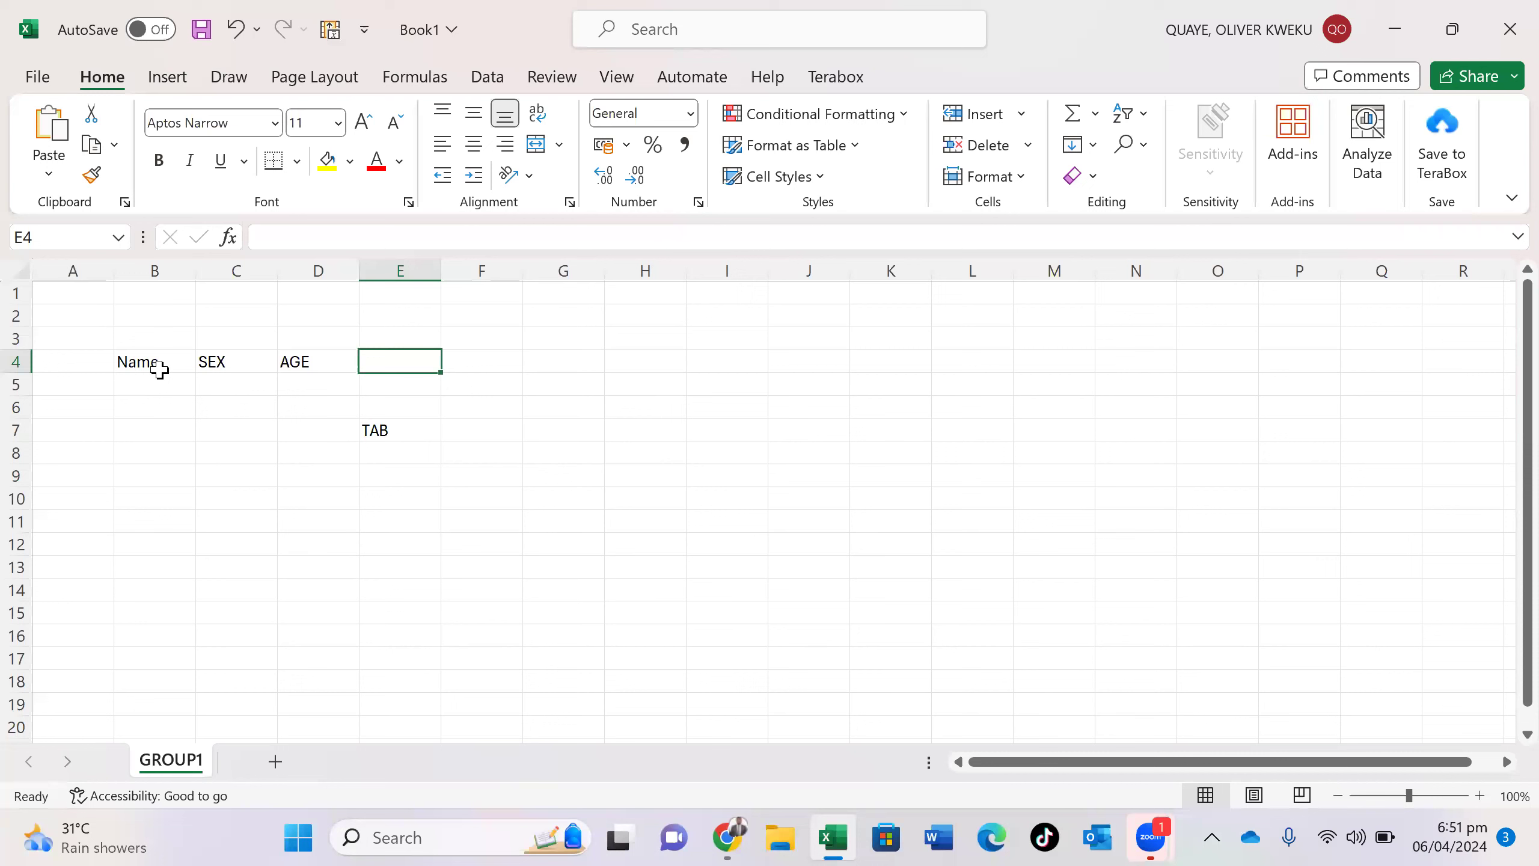
text(COMPLE)
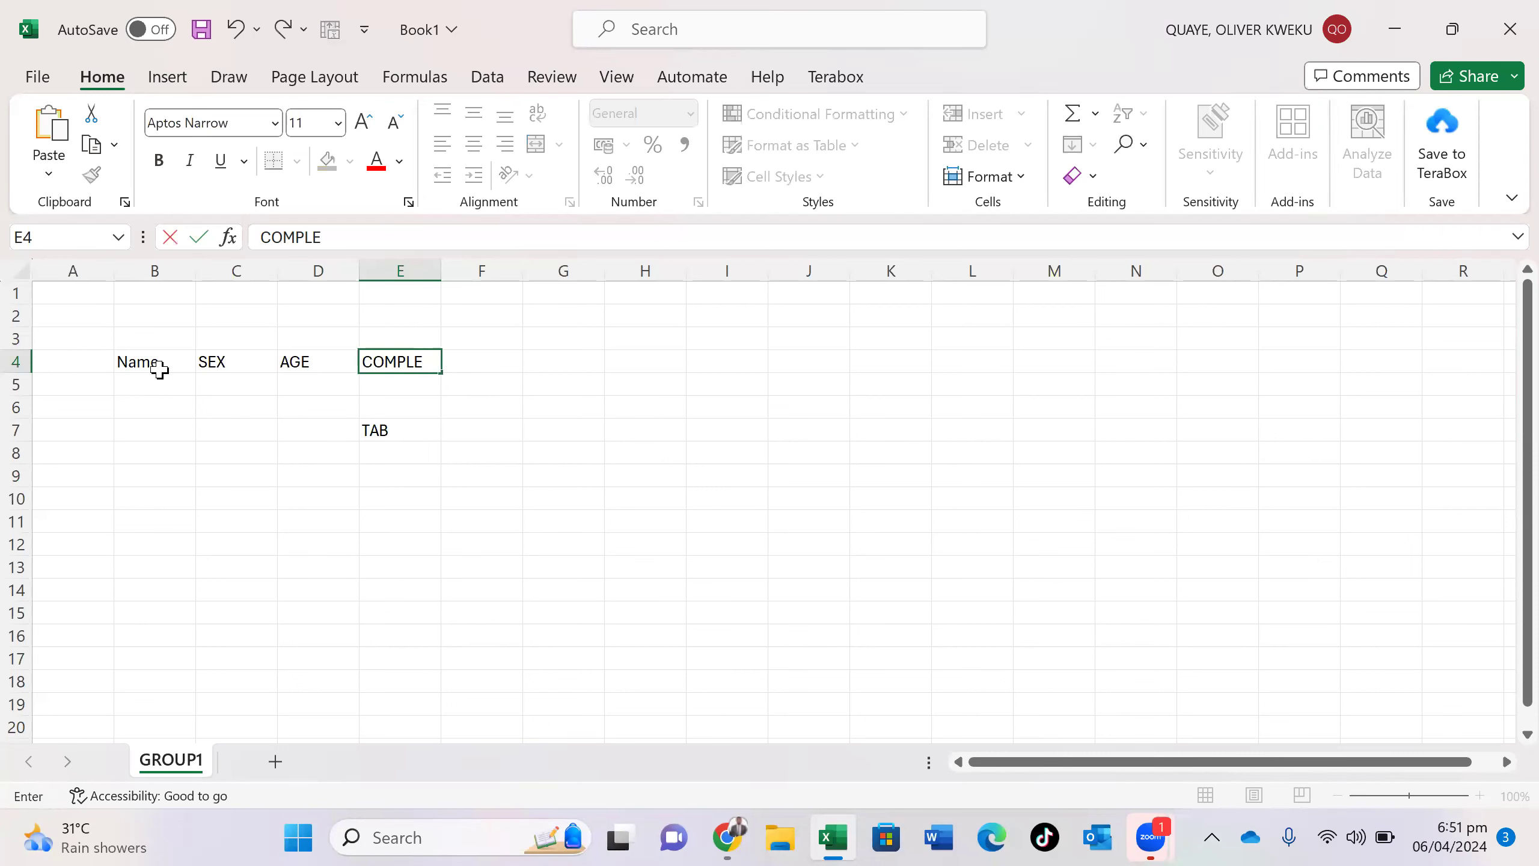
text(XION)
key(BackSpace)
key(BackSpace)
key(BackSpace)
key(BackSpace)
key(BackSpace)
key(BackSpace)
key(BackSpace)
key(BackSpace)
key(BackSpace)
key(BackSpace)
click(181, 381)
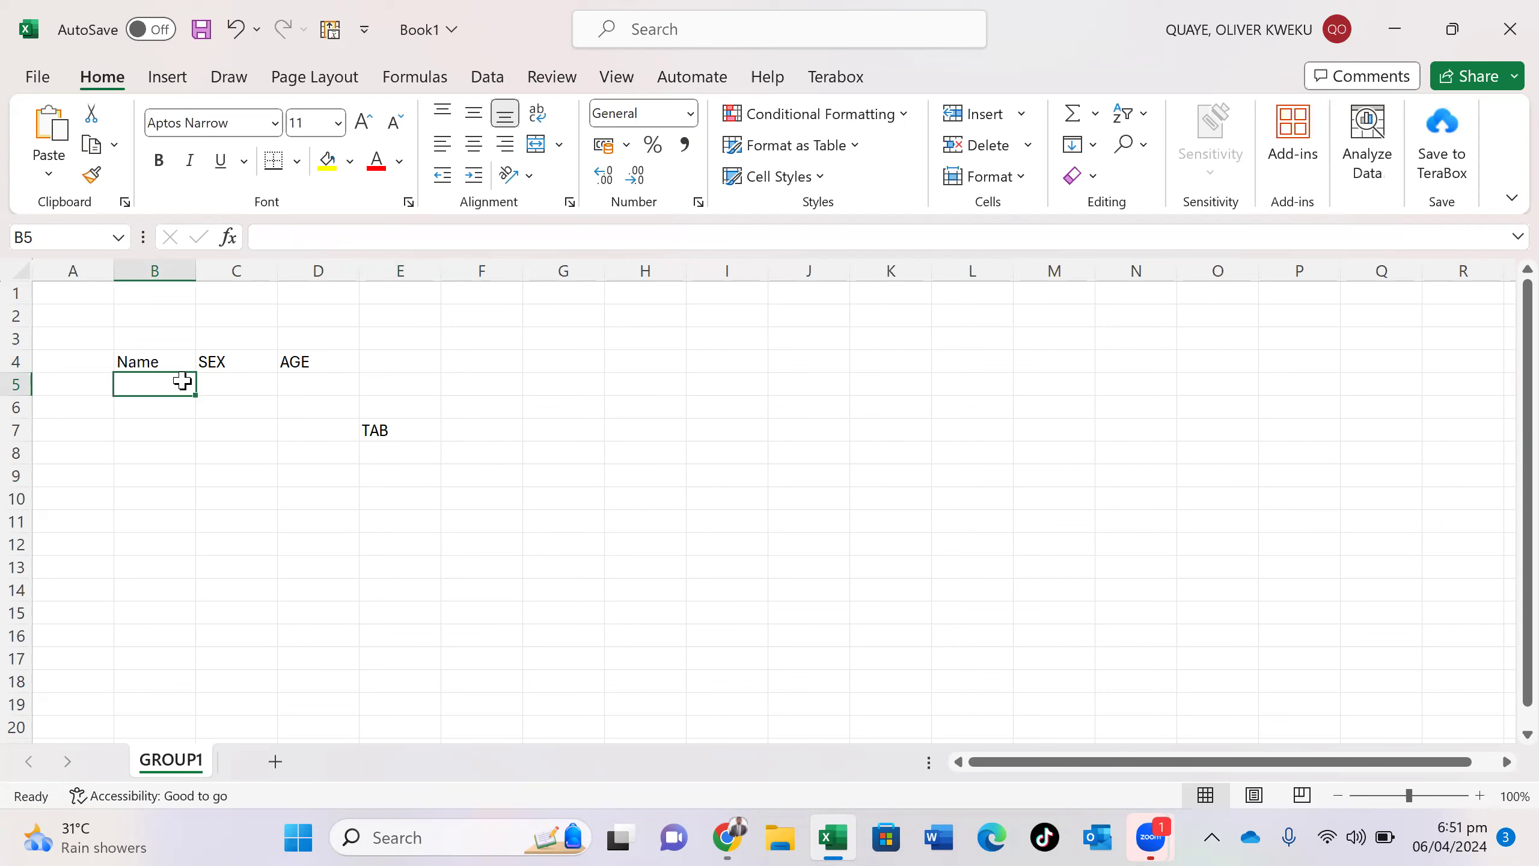
- Enter the first two people's full names in B5 and B6, correcting typos
text(da)
key(BackSpace)
key(BackSpace)
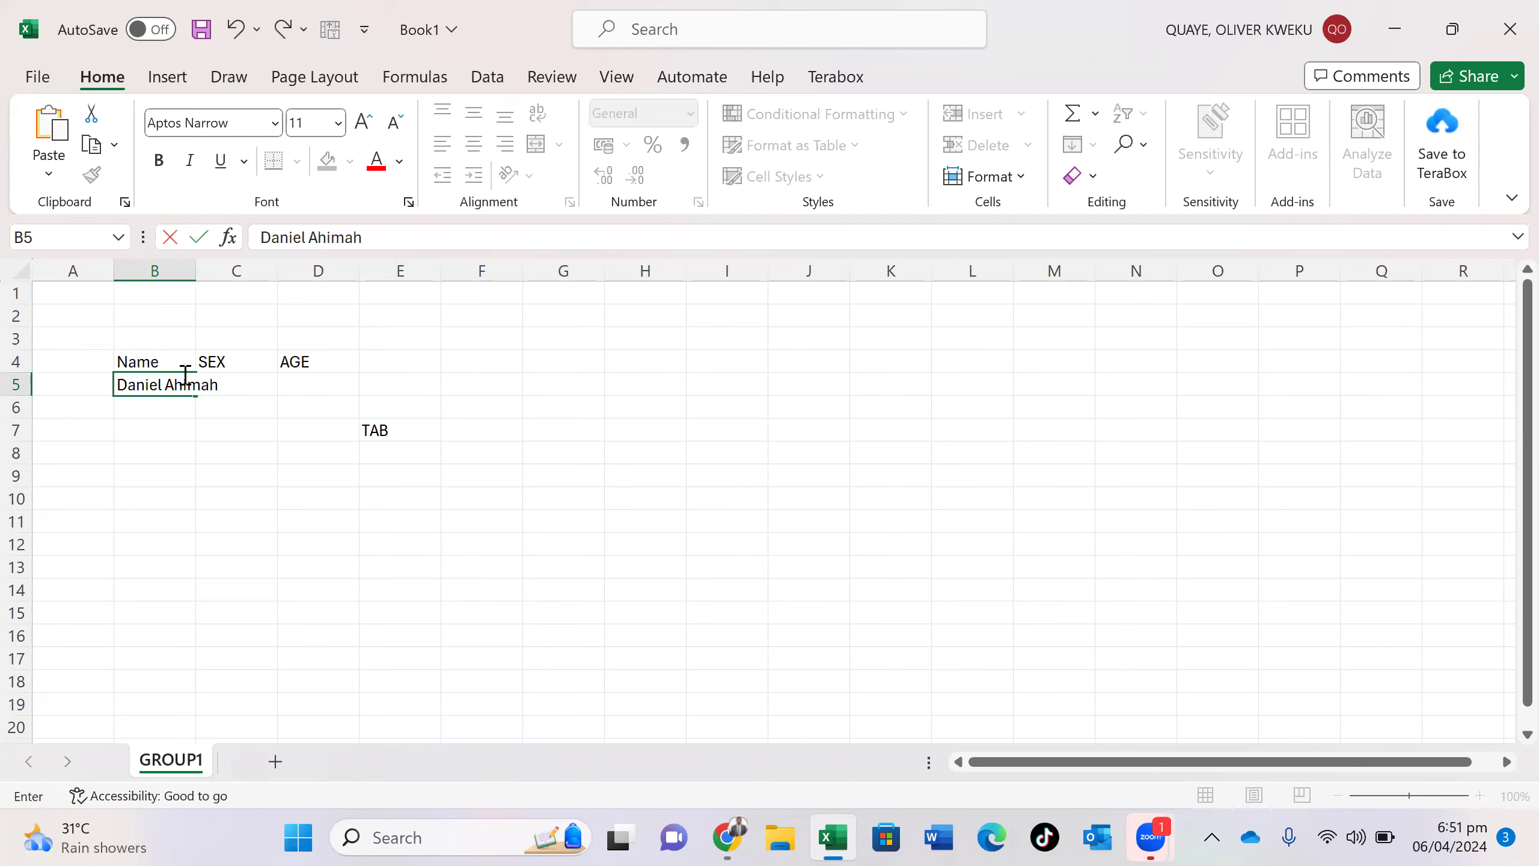
key(Return)
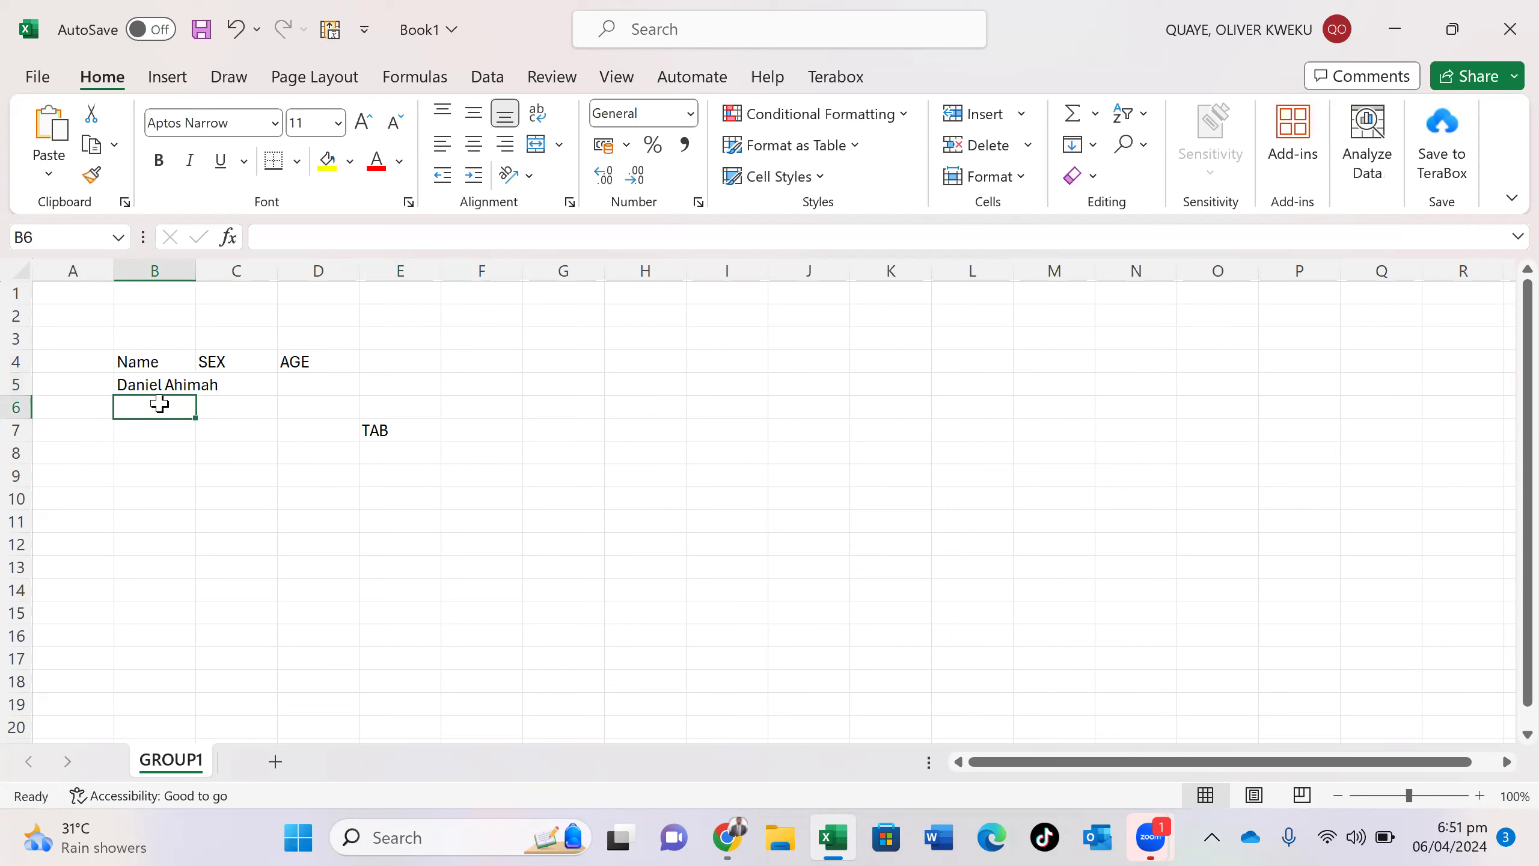
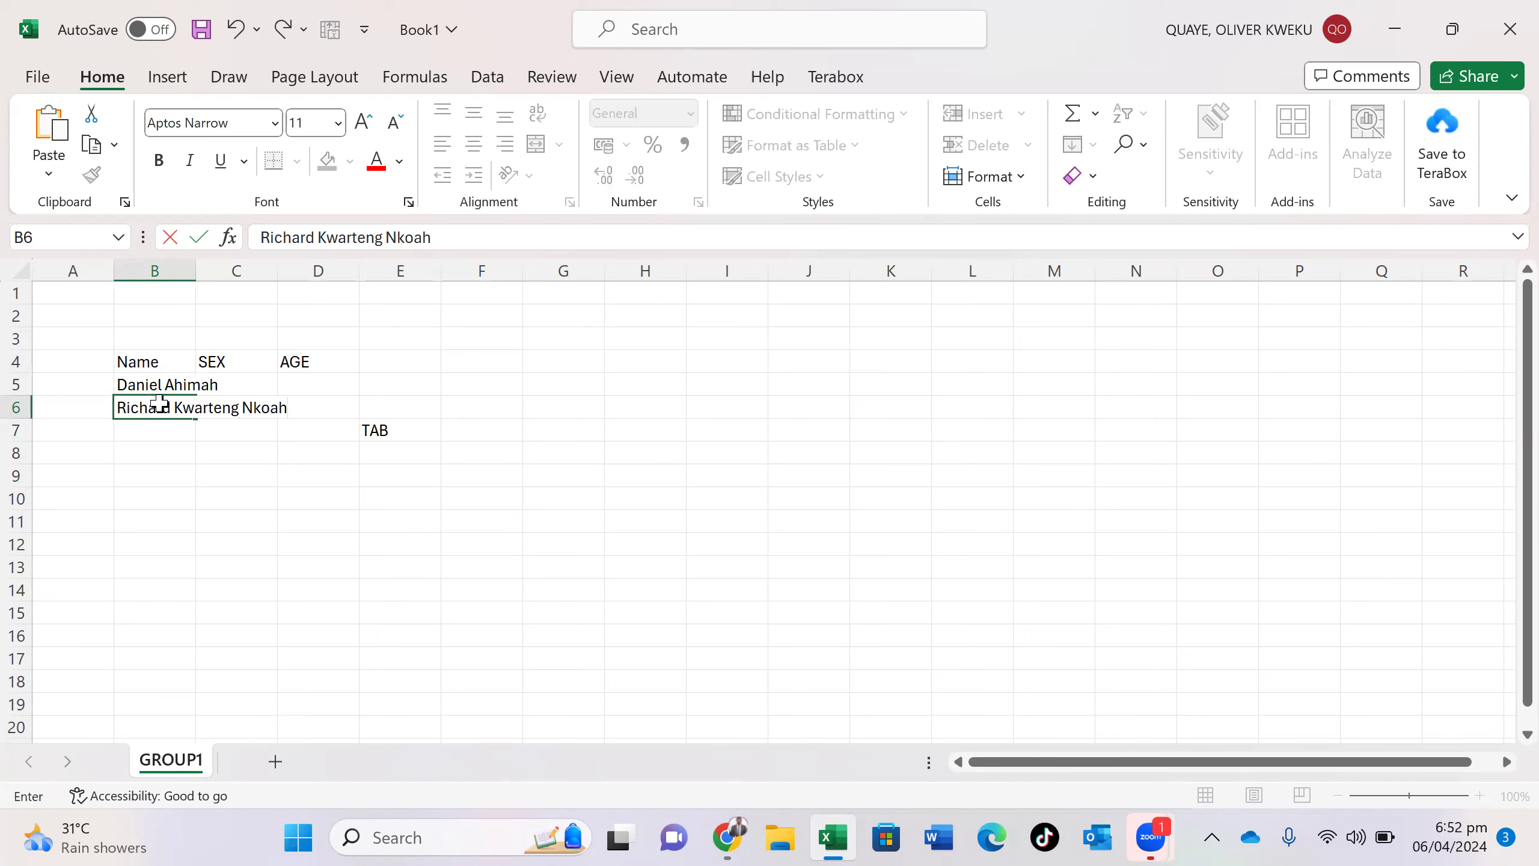
key(Return)
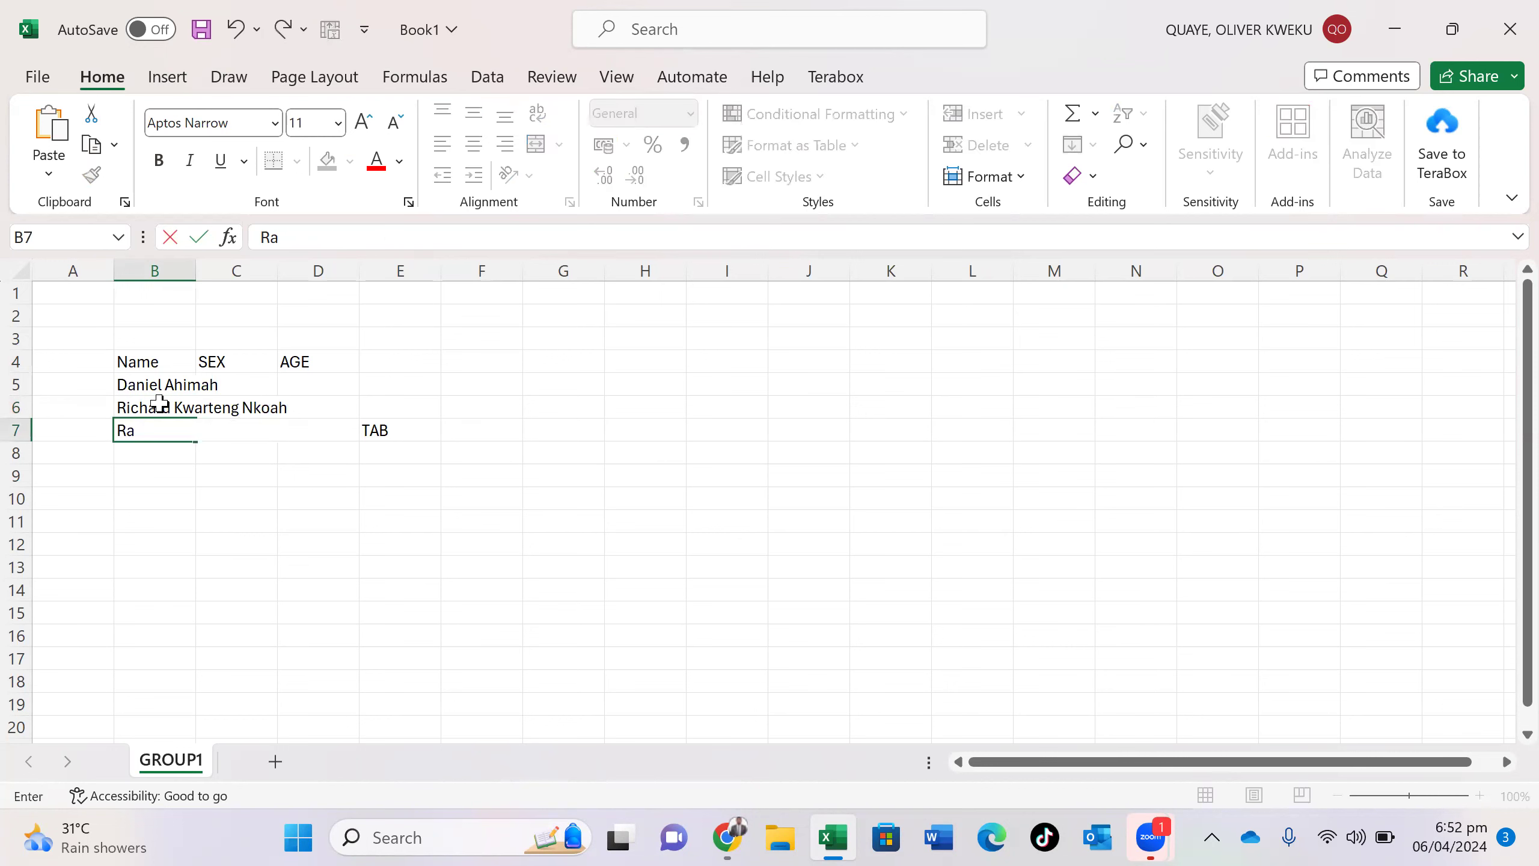
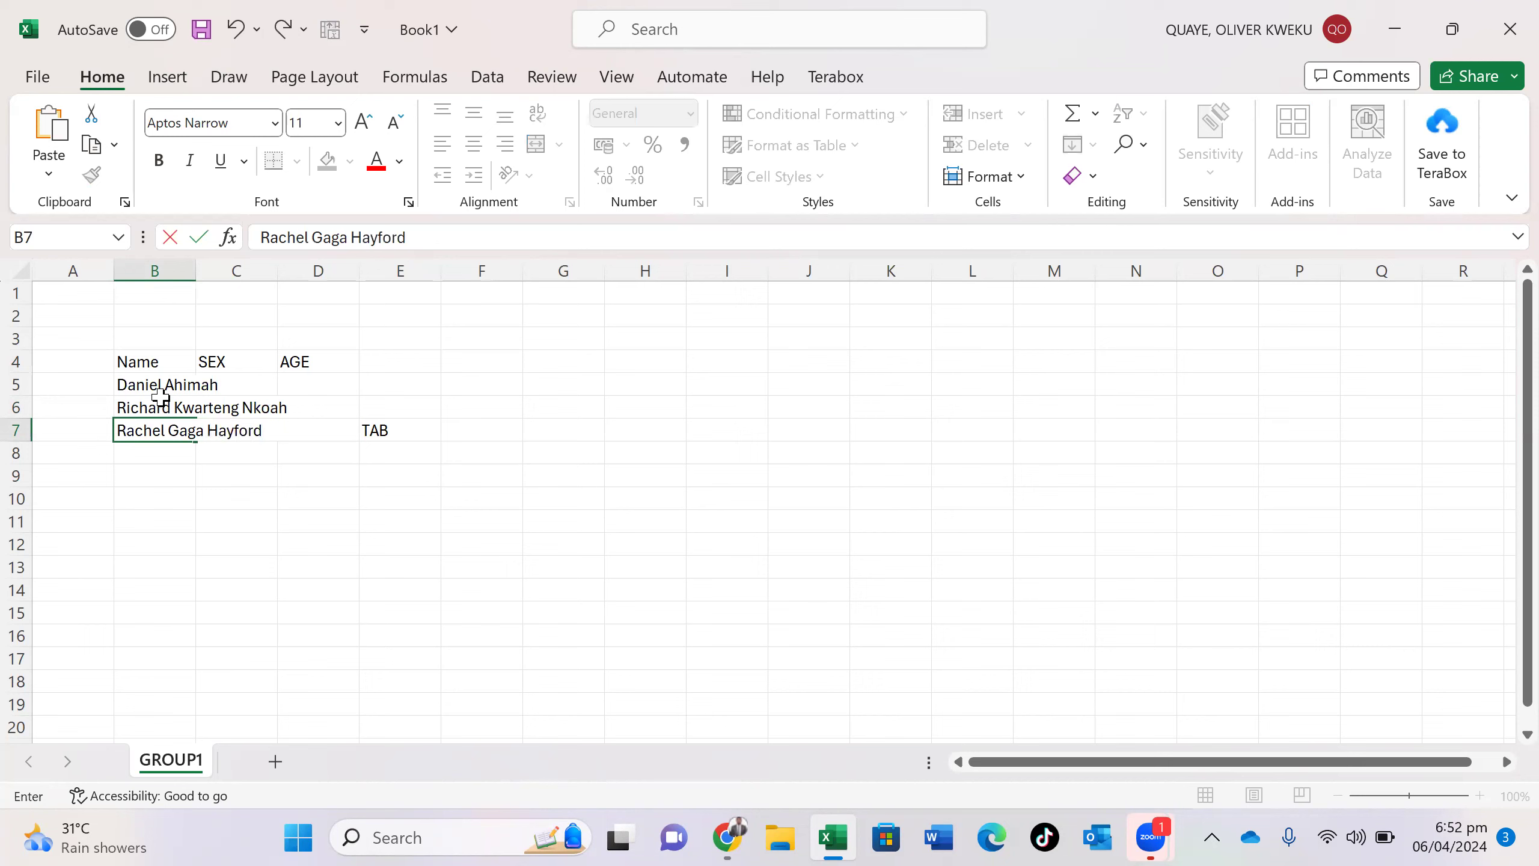
- Enter the third and fourth people's full names in B7 and B8
click(149, 452)
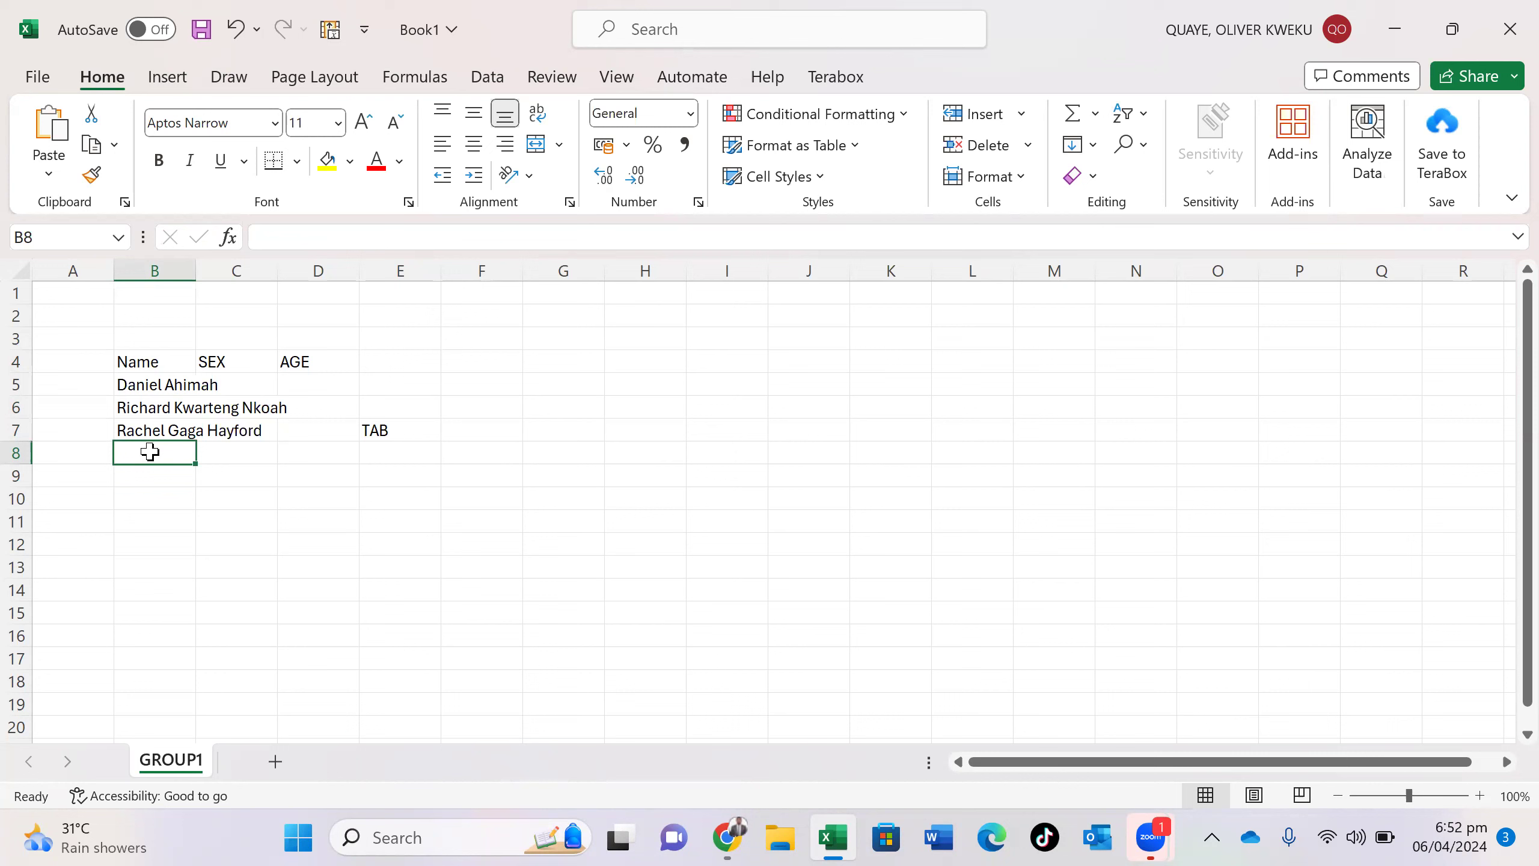
text(Ri)
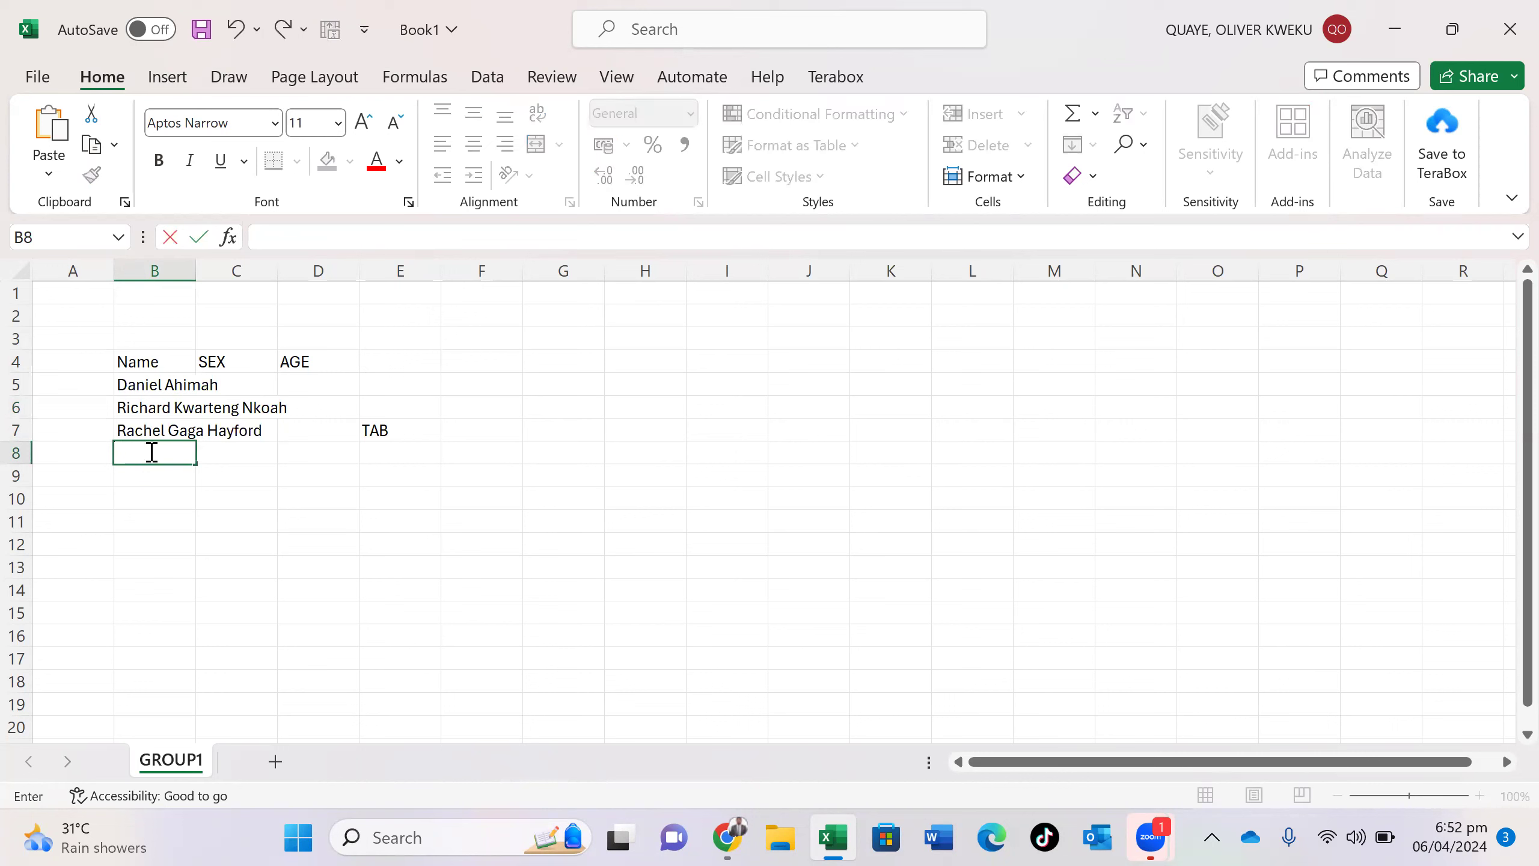
key(BackSpace)
key(BackSpace)
text(ob)
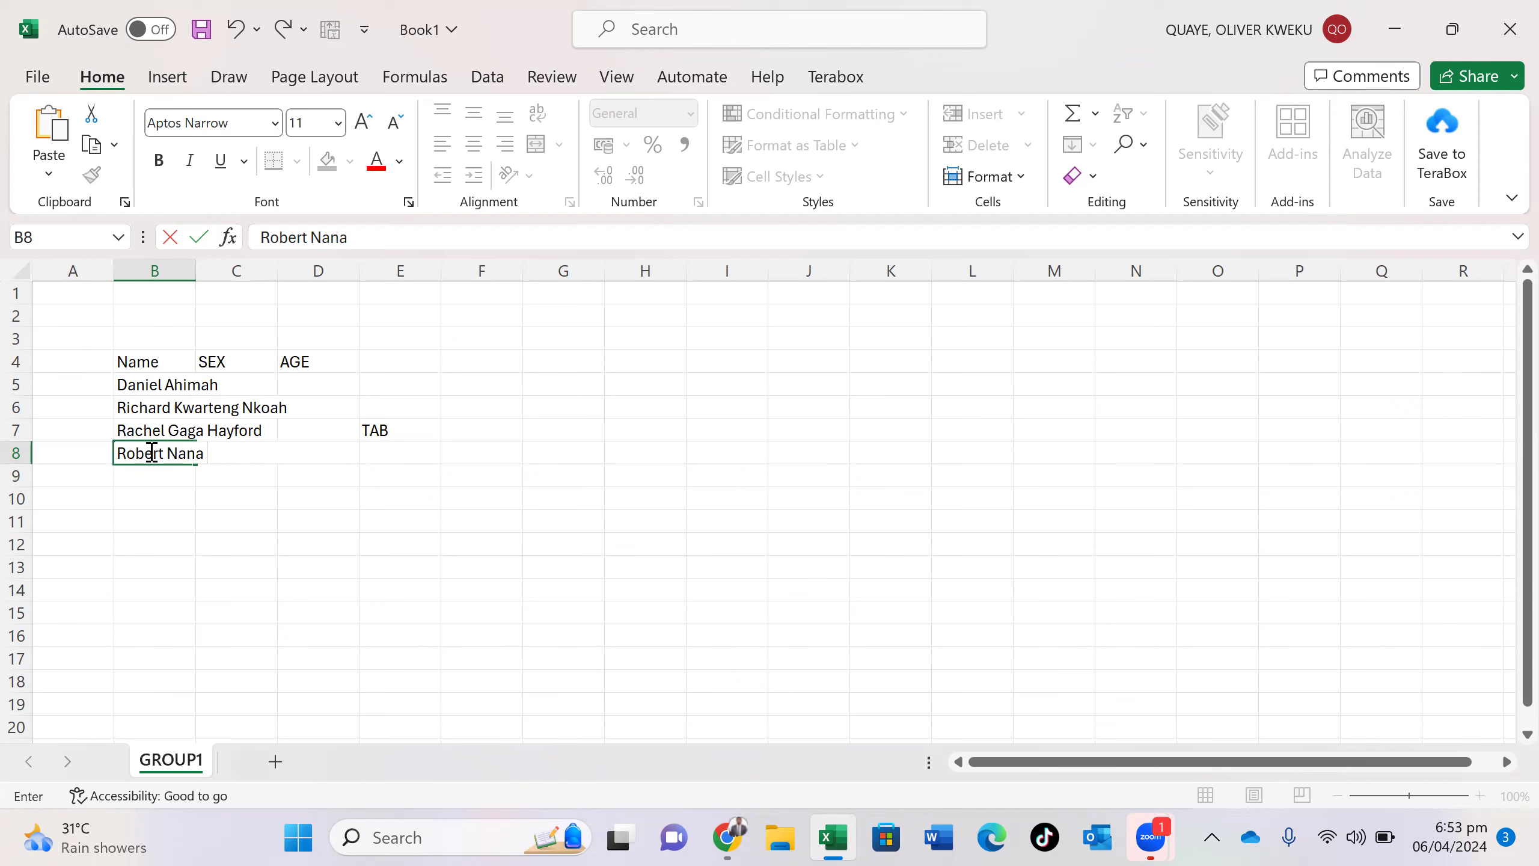
click(685, 434)
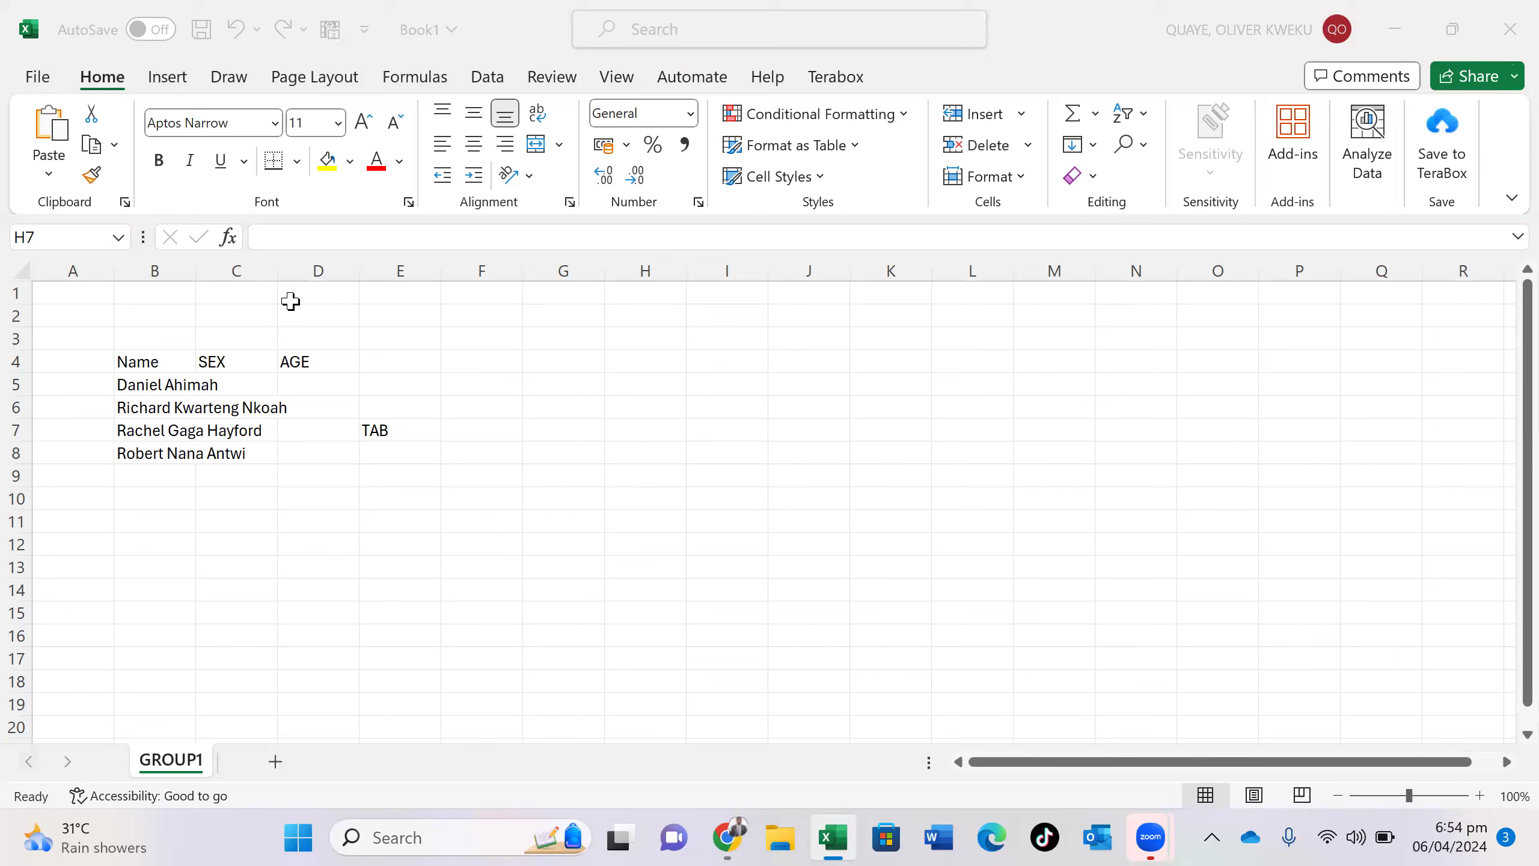
- Enter 'Male' in each SEX cell from C5 through C8
click(293, 319)
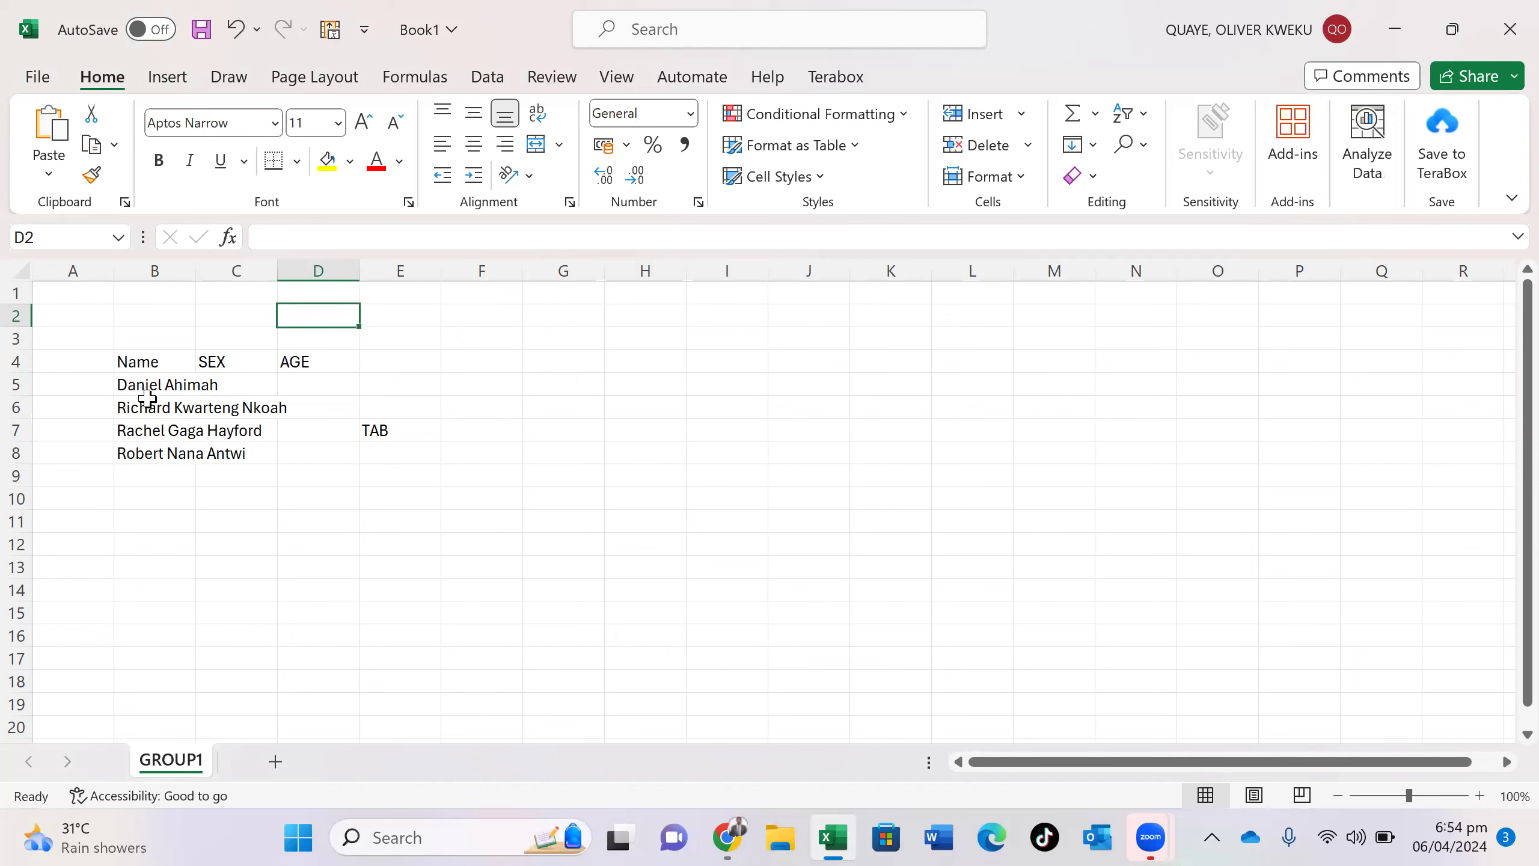
click(235, 384)
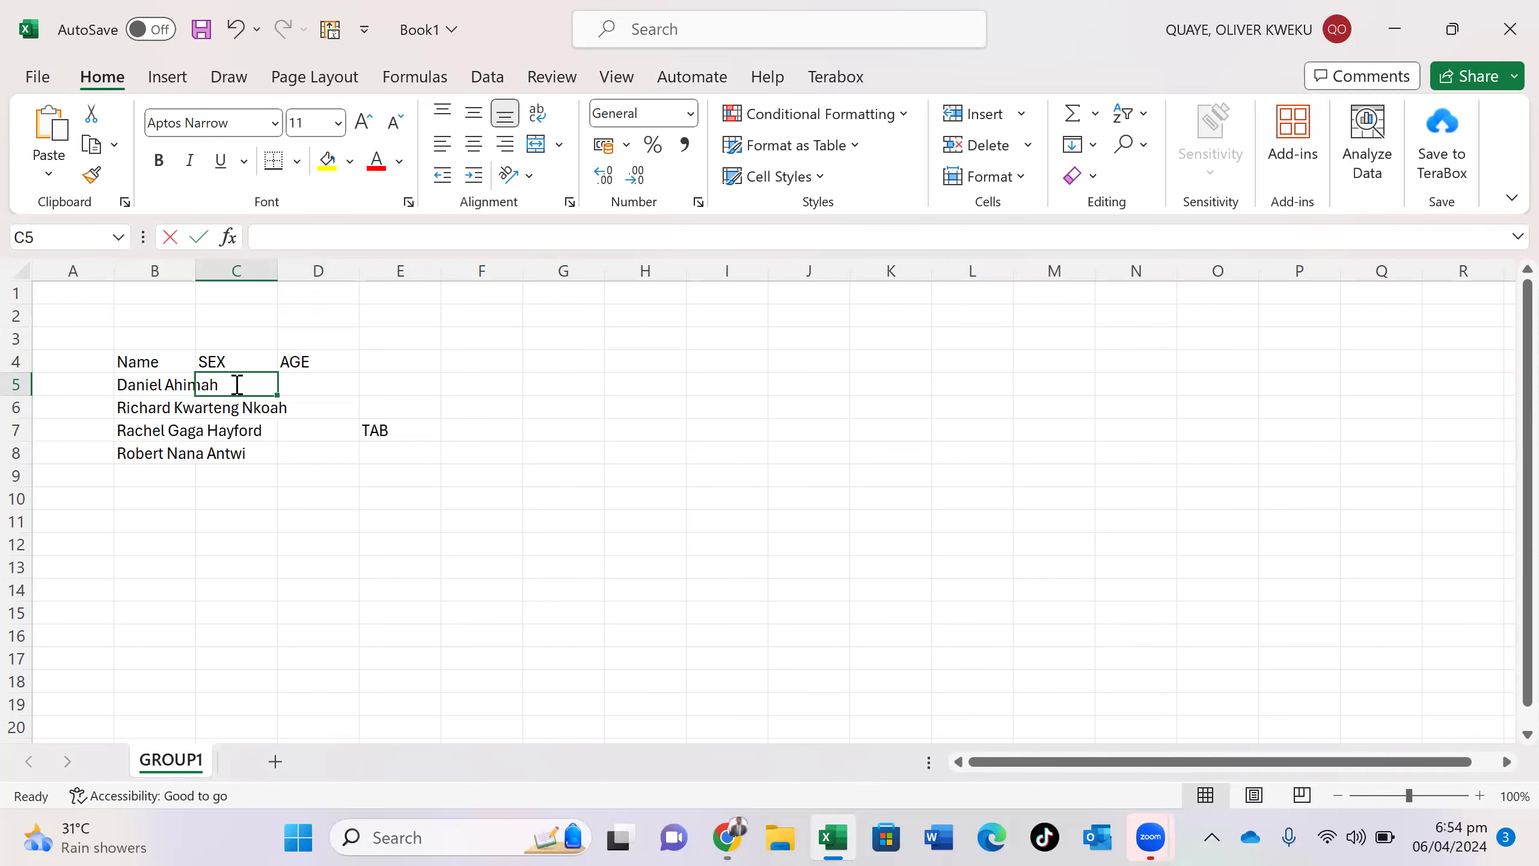
text(Male)
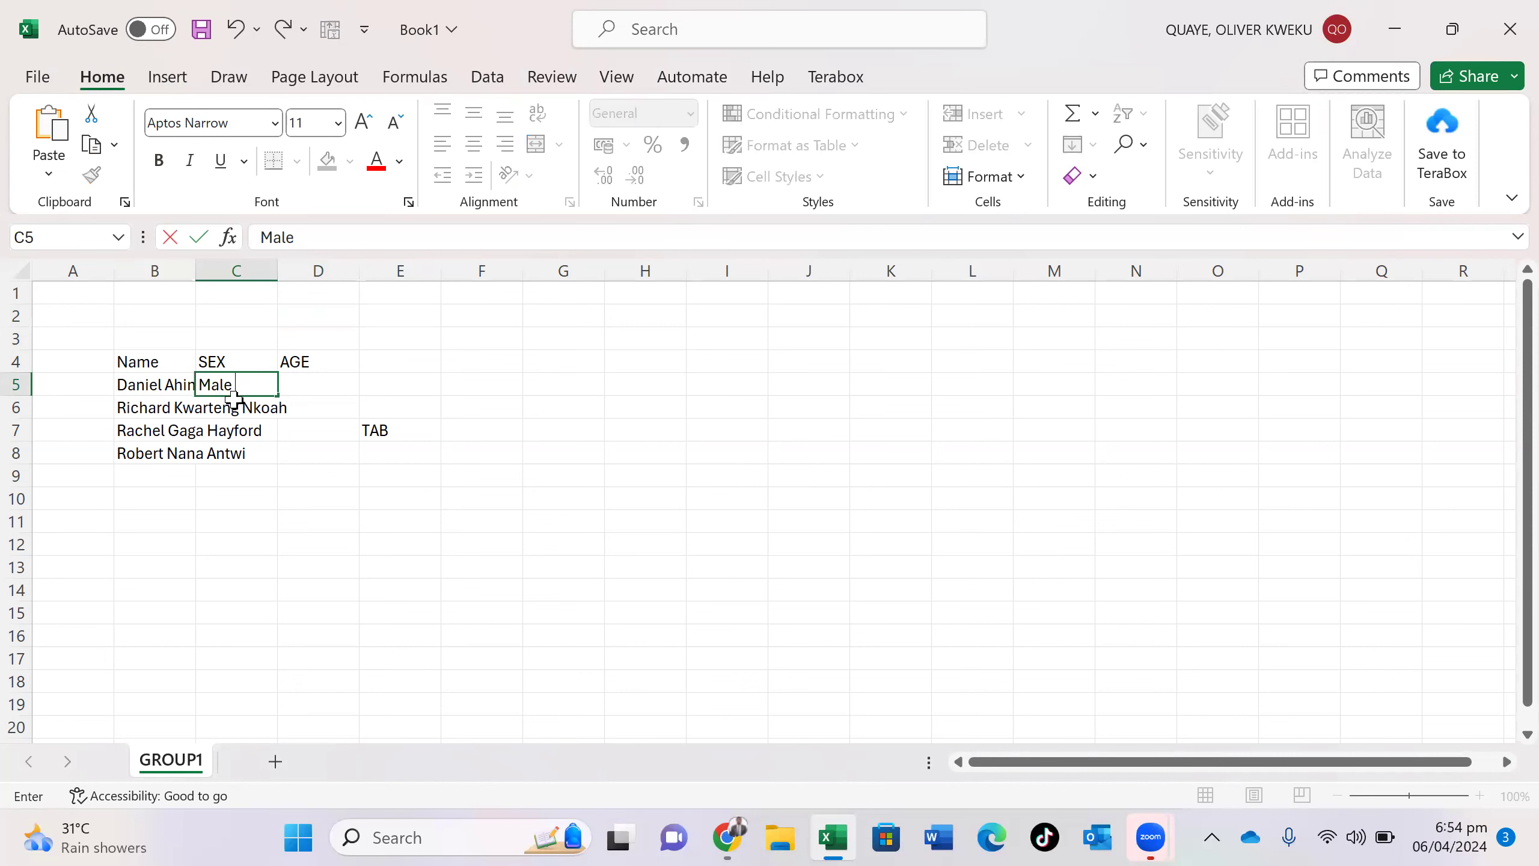
click(236, 400)
double_click(237, 401)
text(Male)
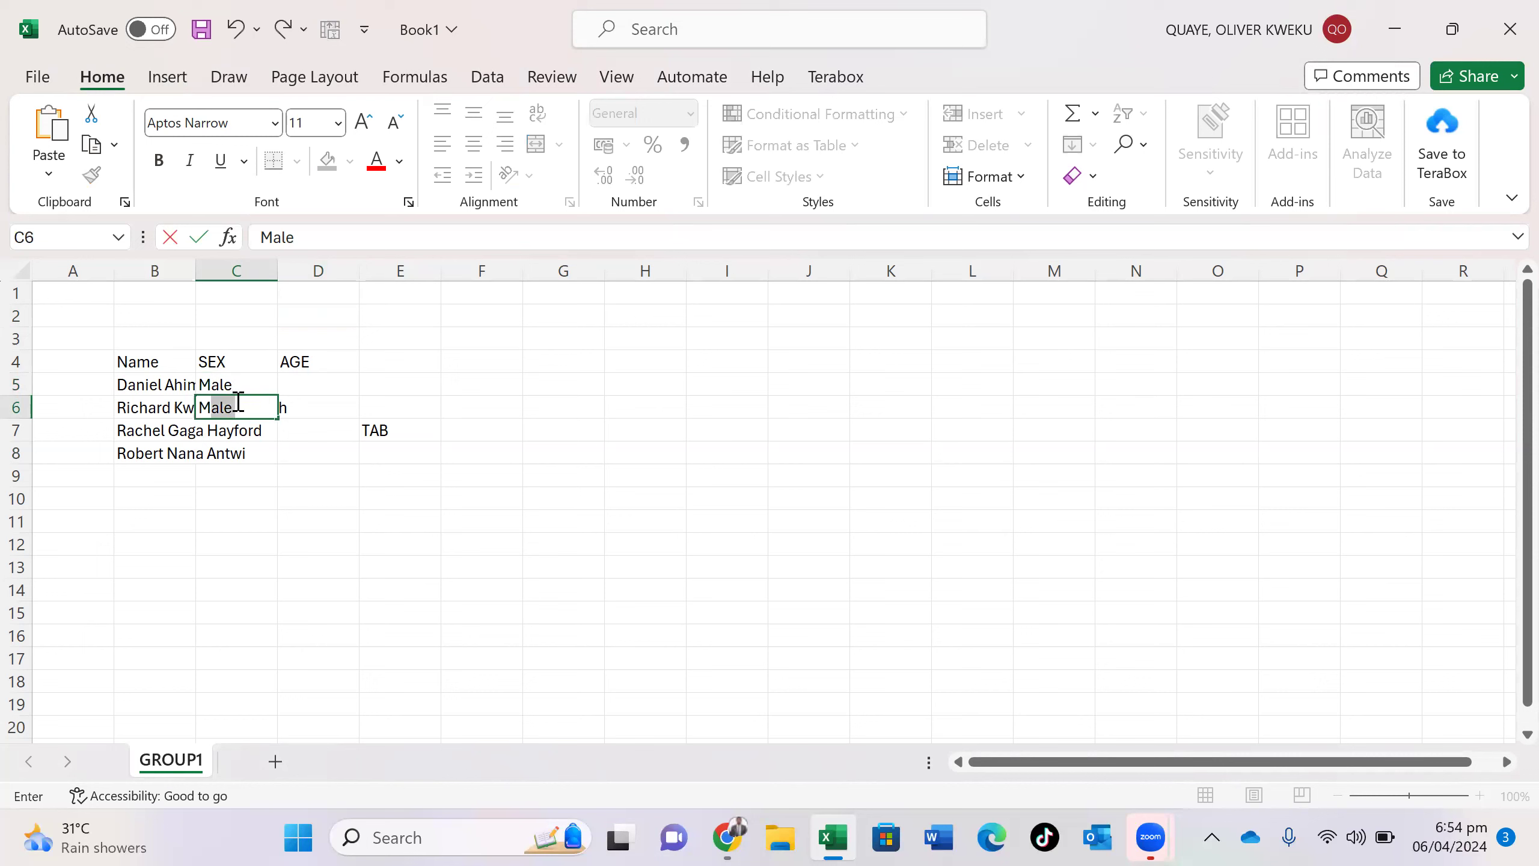
click(233, 427)
double_click(233, 427)
text(Male)
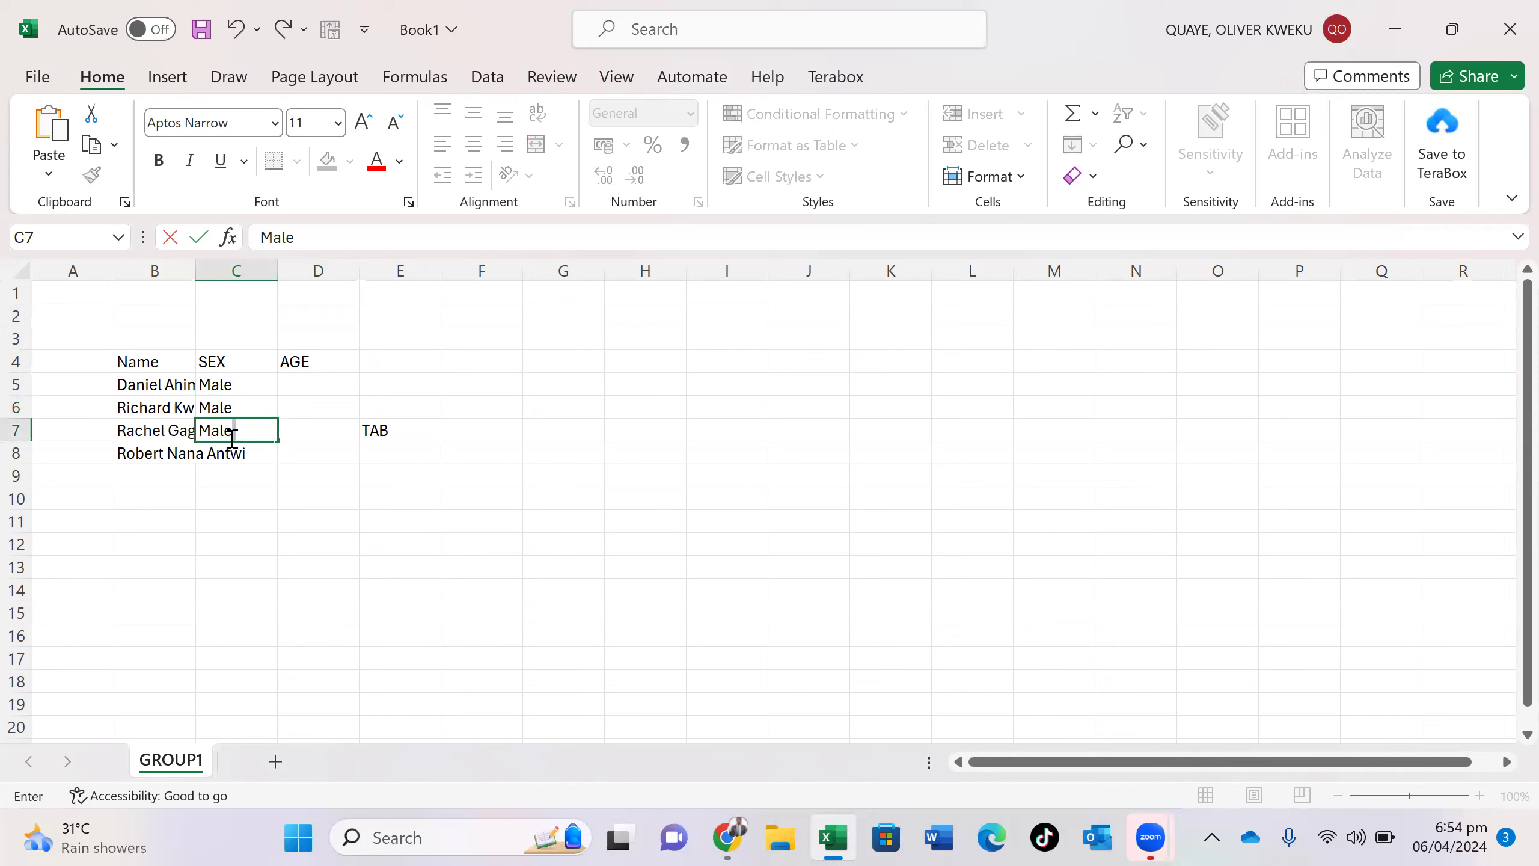
click(230, 451)
text(Male)
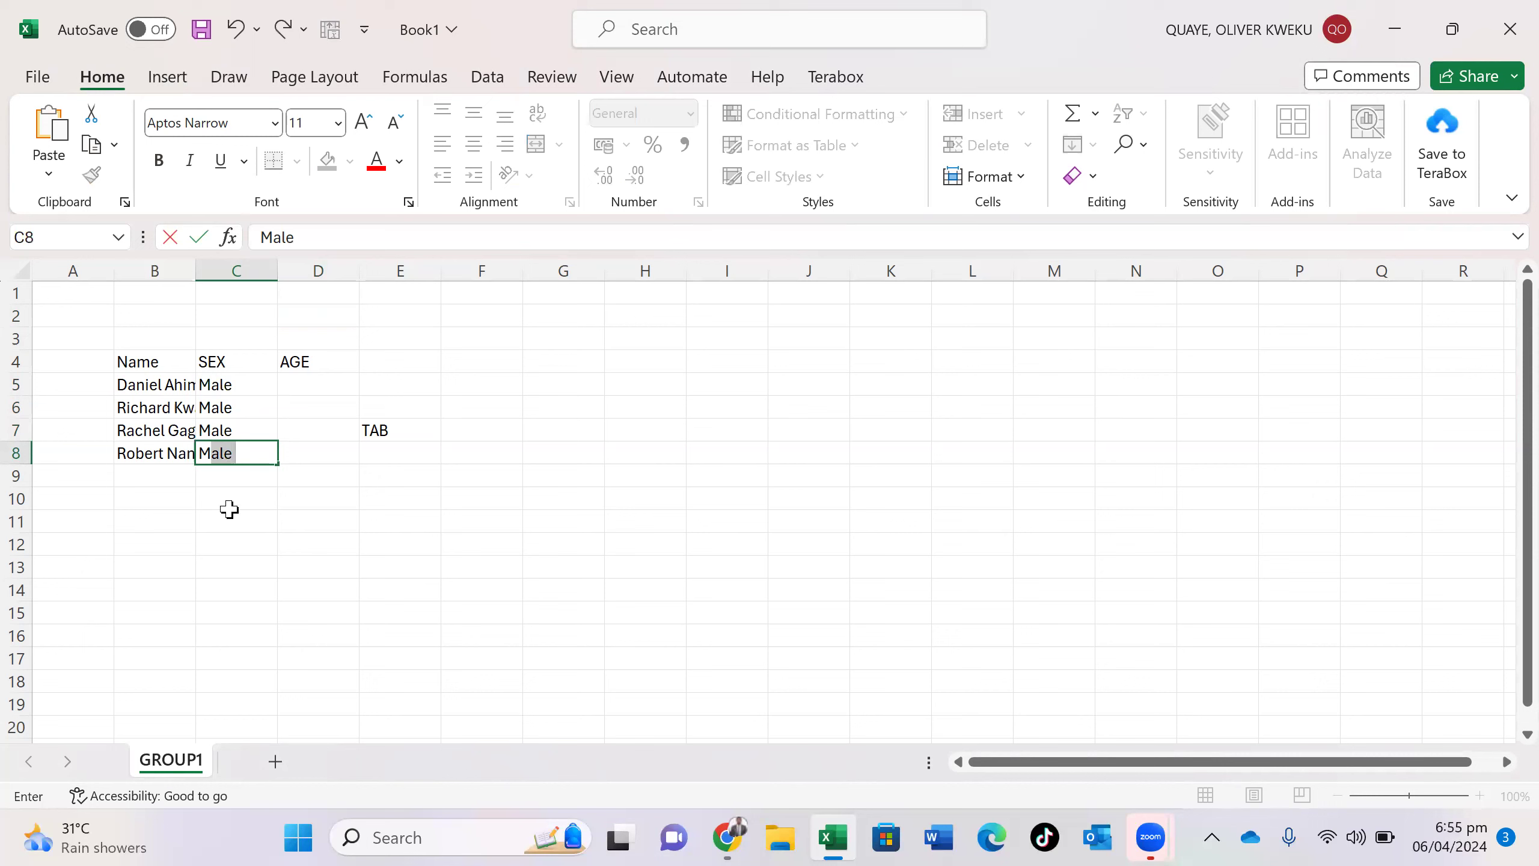
click(263, 482)
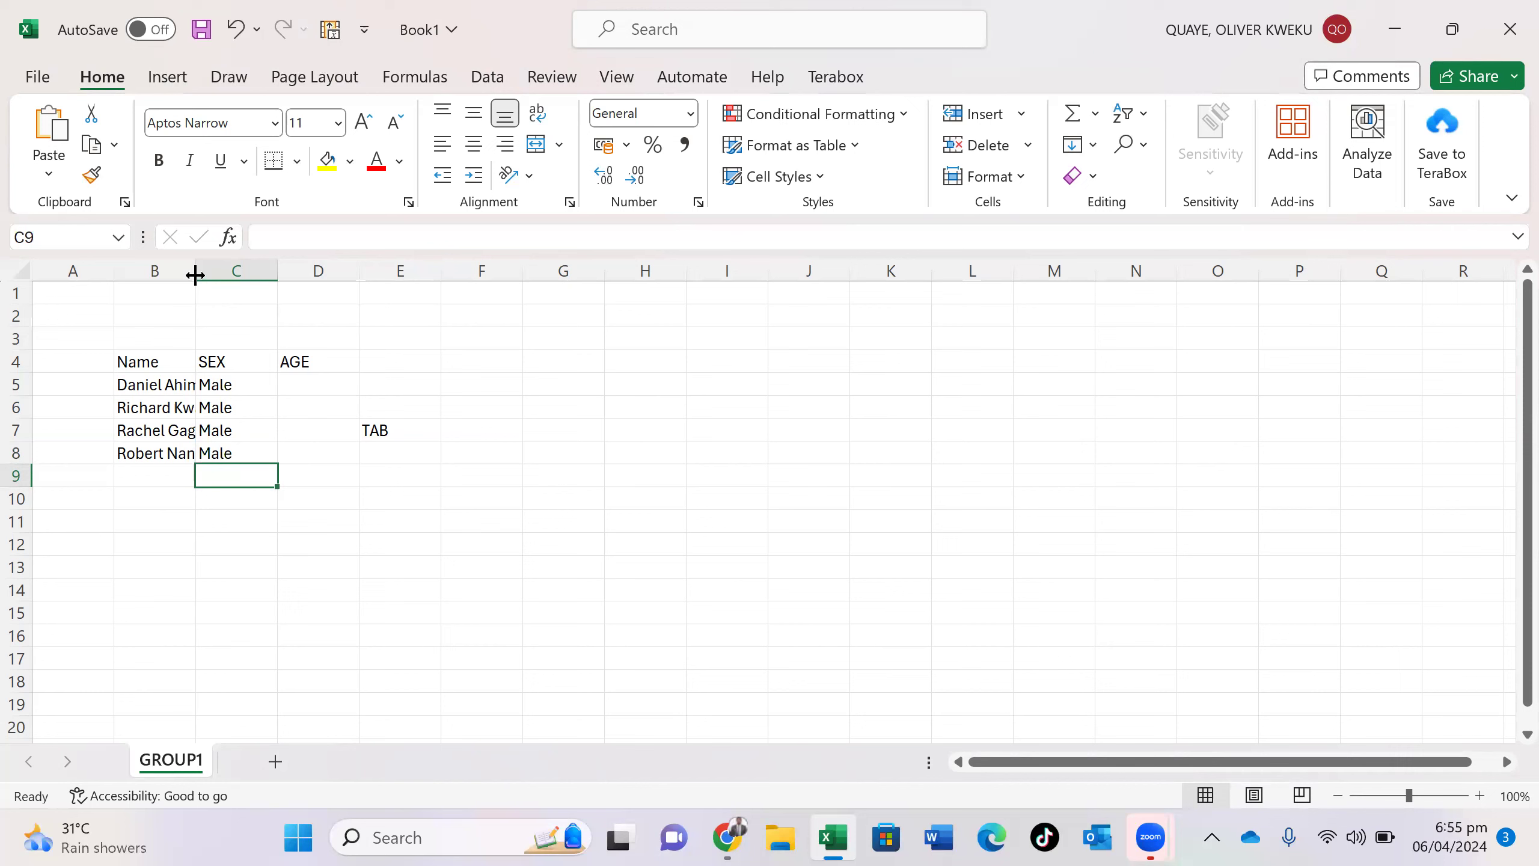
- Widen column B to about 12.40 so the full names are no longer cut off
drag(195, 275, 326, 270)
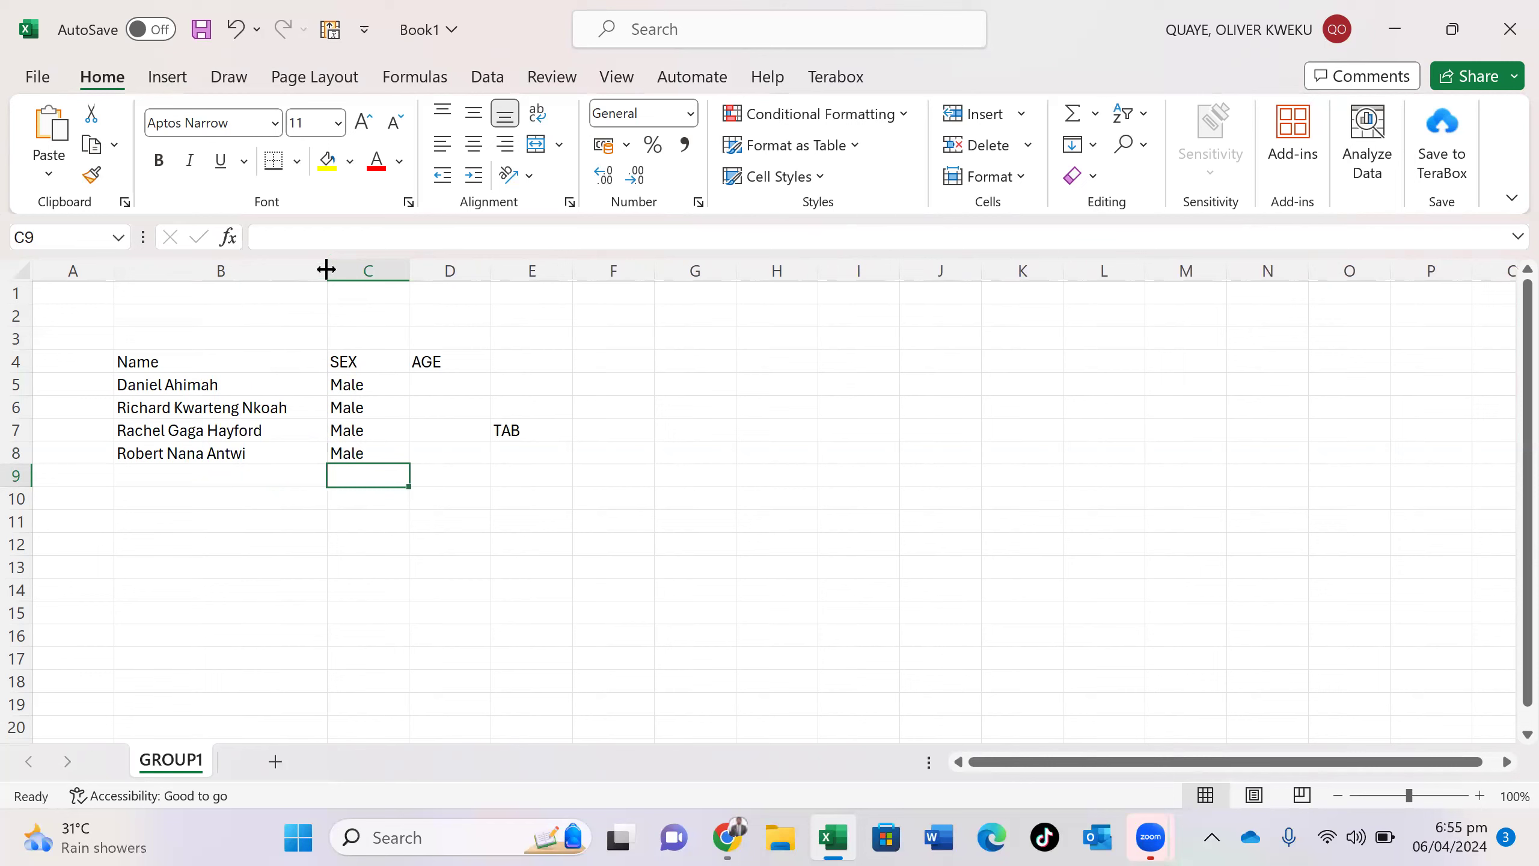
click(804, 366)
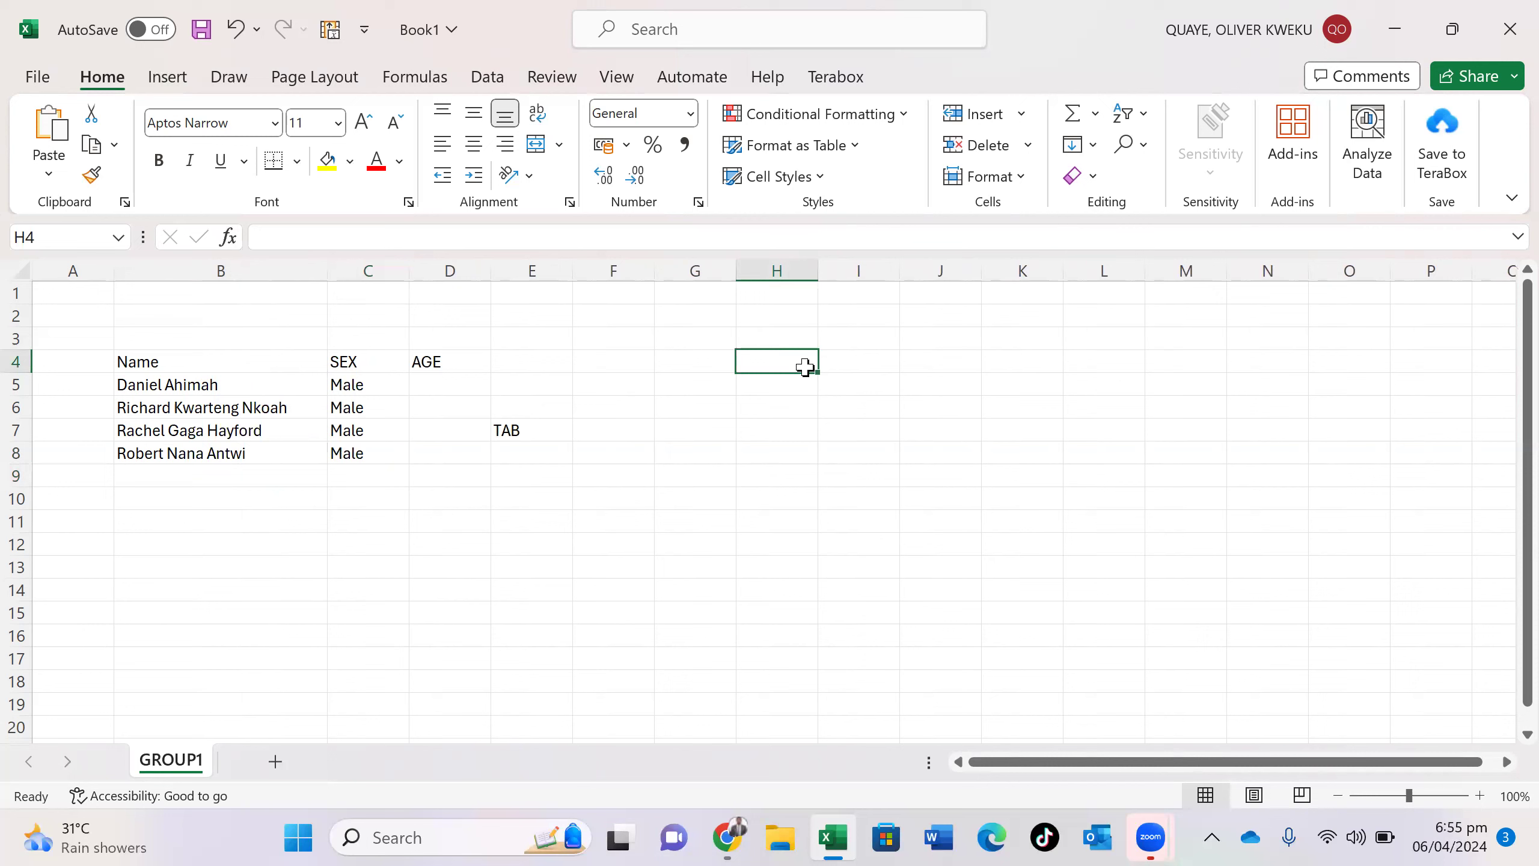
- Type '1. Help data readability' into H4, fixing the typos along the way
text(1.)
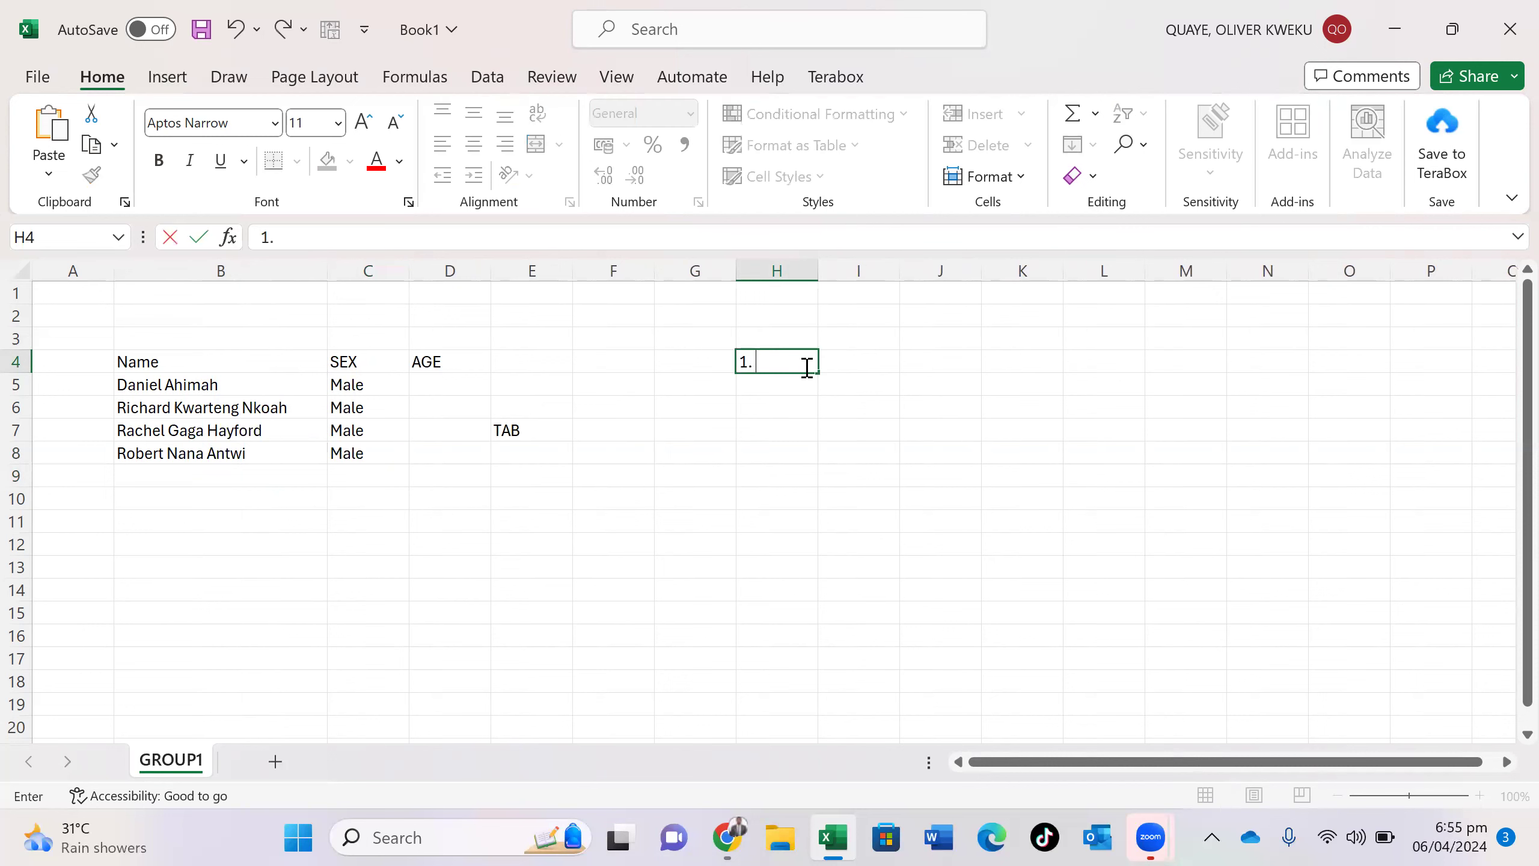
text( Help data readability)
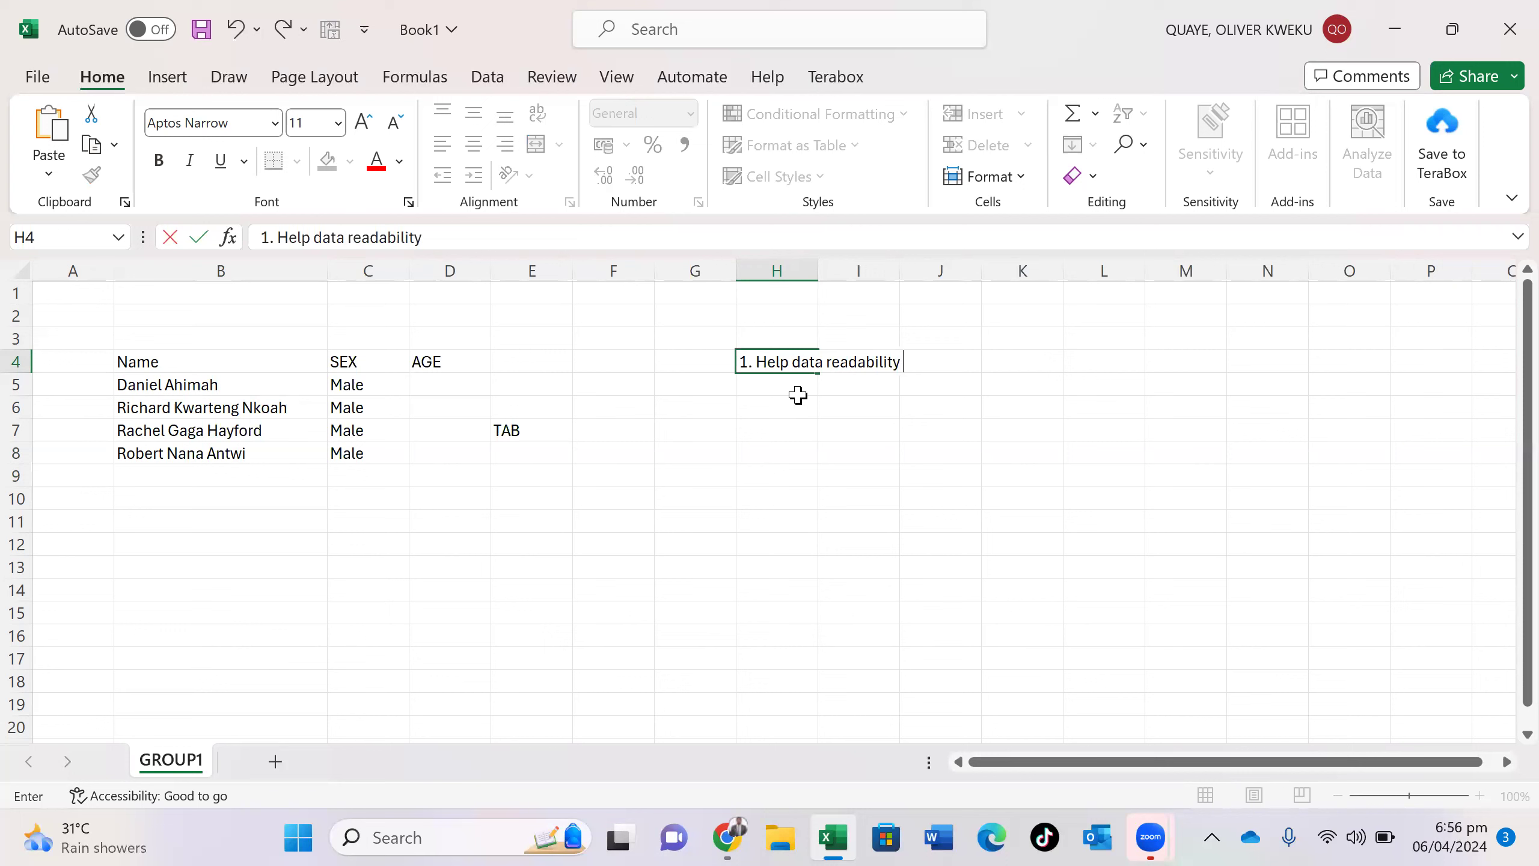
- Enter '2. Clear your data looks' in H5 beneath the first note
click(796, 389)
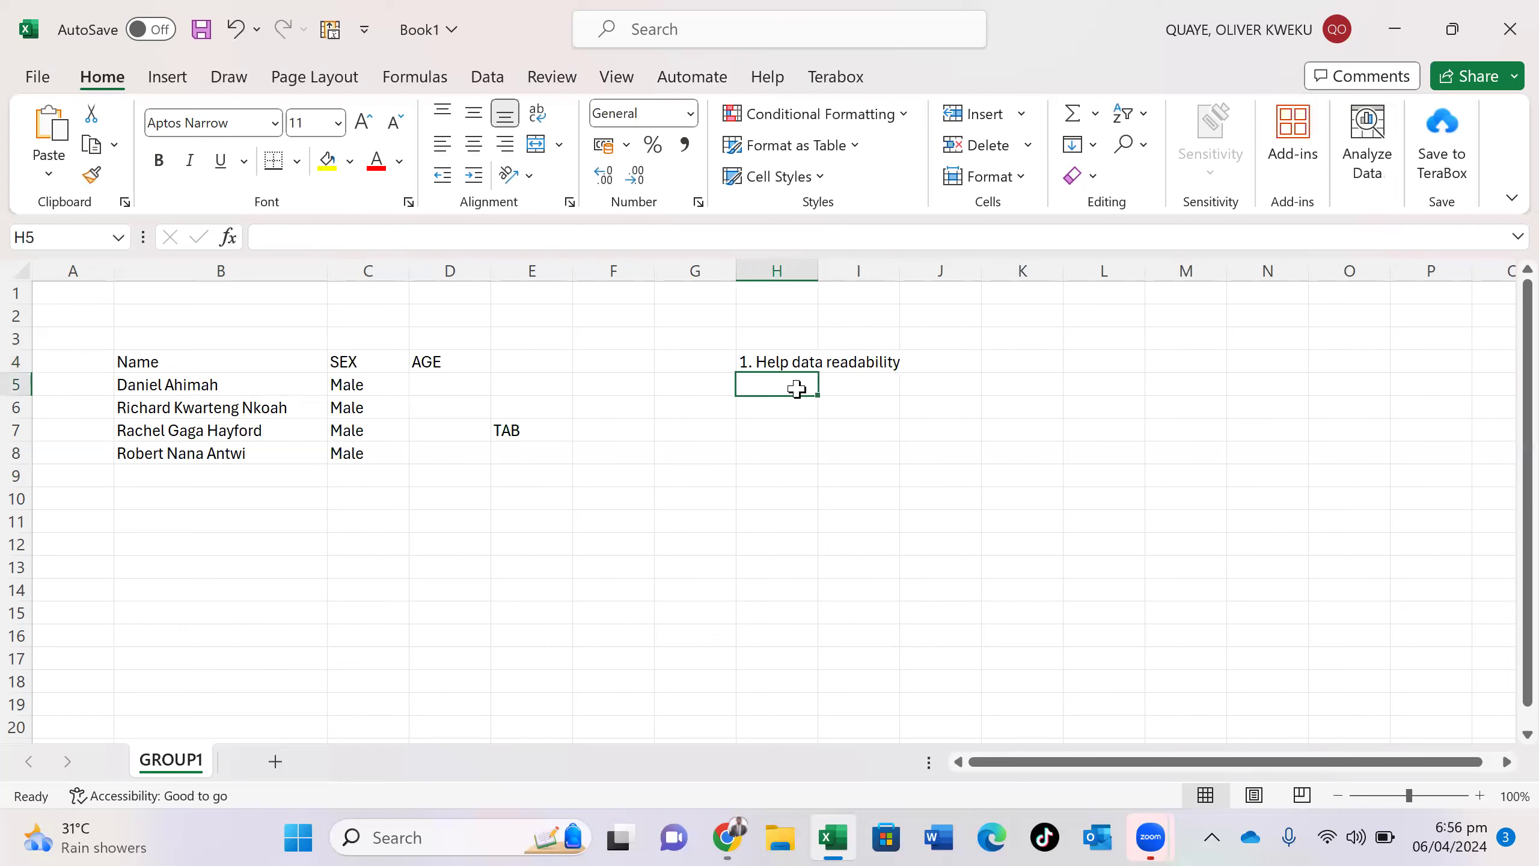
double_click(789, 387)
text(2.)
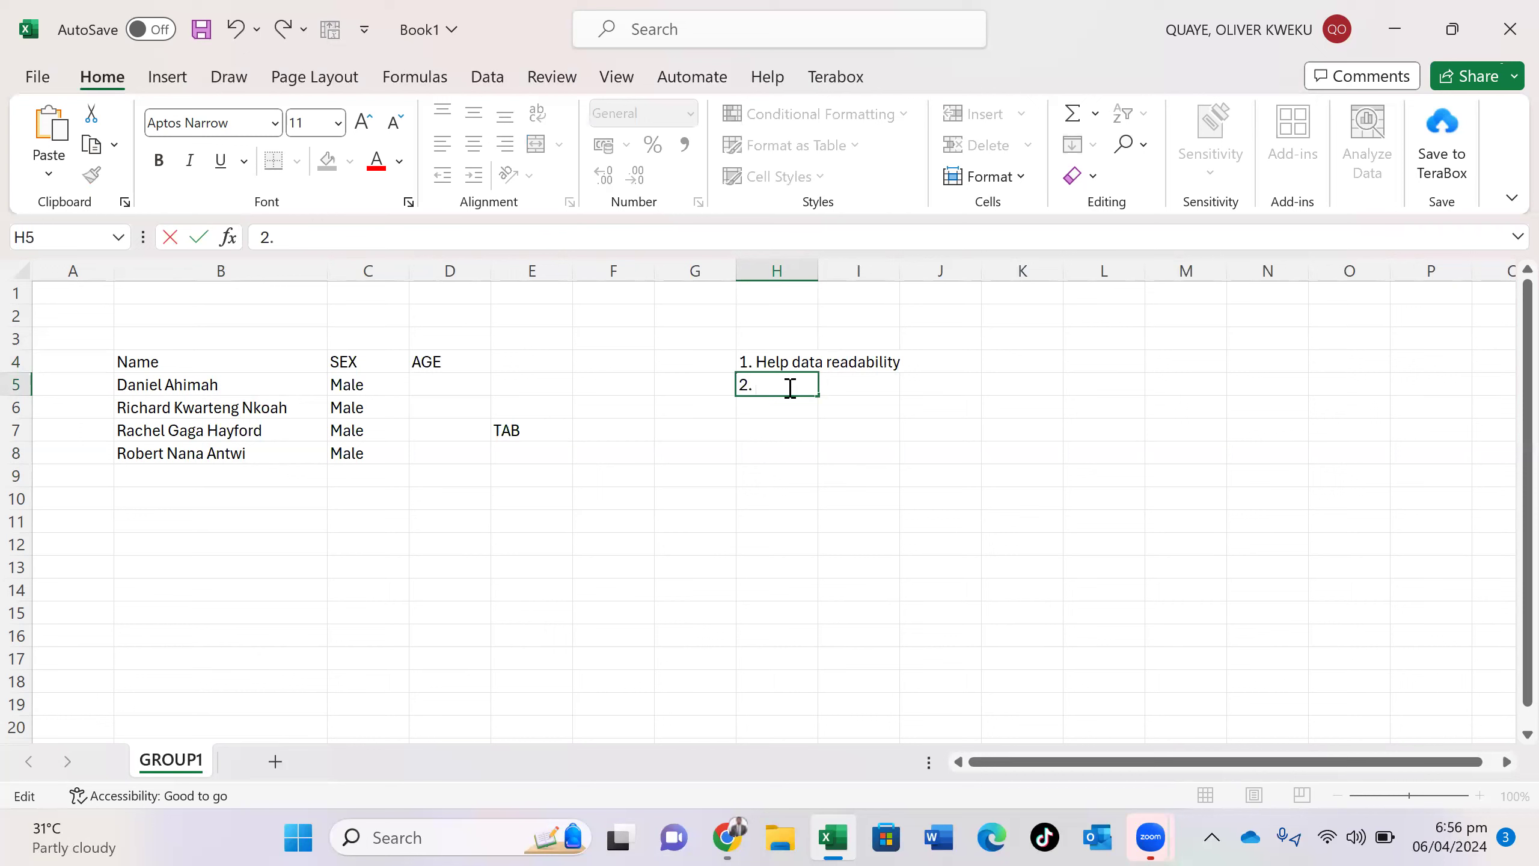
text( Clew)
key(BackSpace)
key(BackSpace)
text(ear)
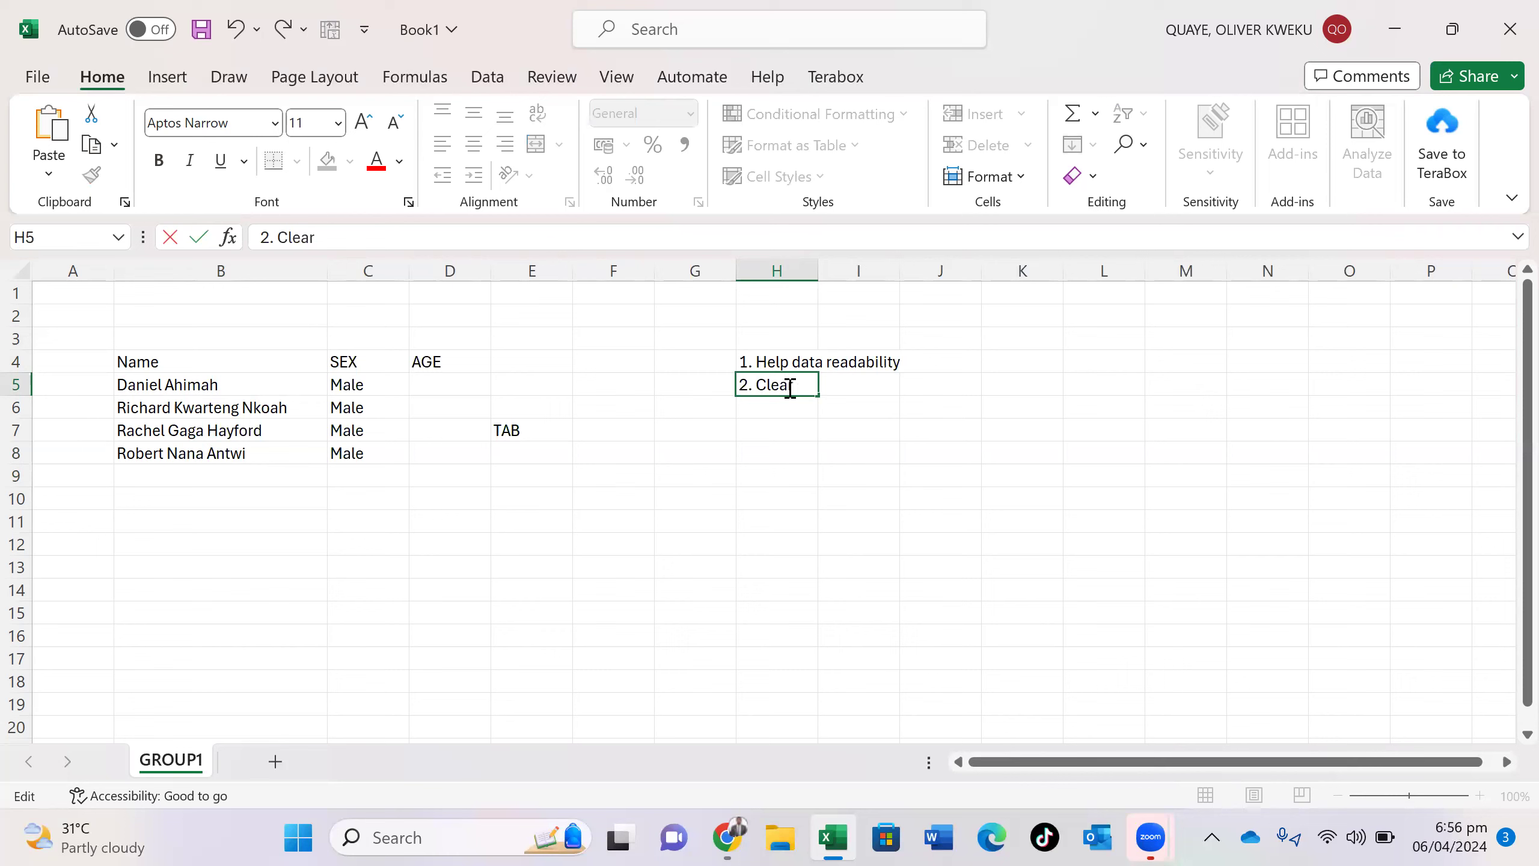
text( your data looks)
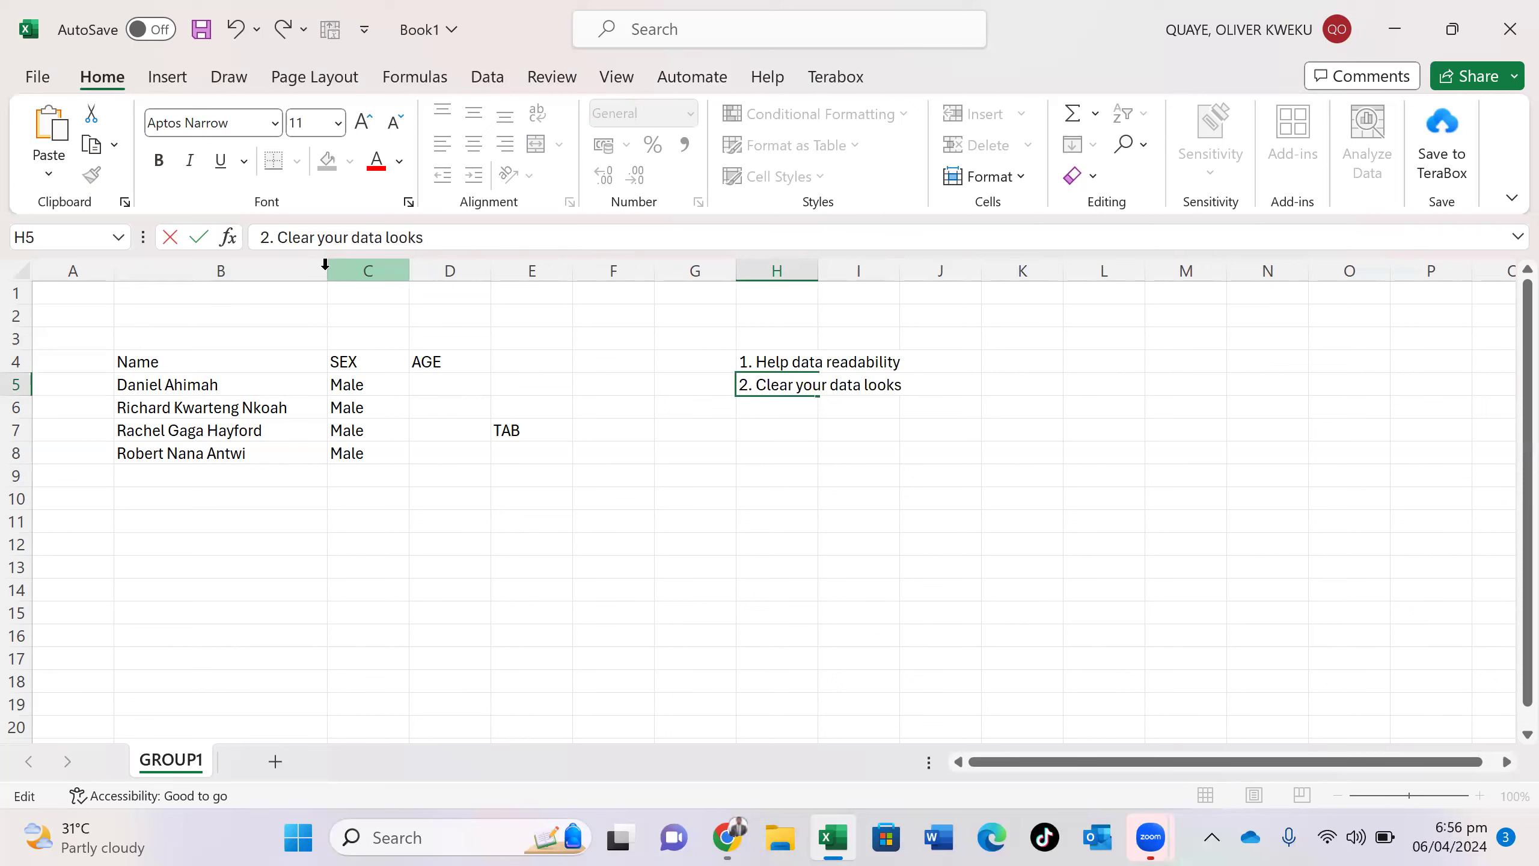
click(322, 359)
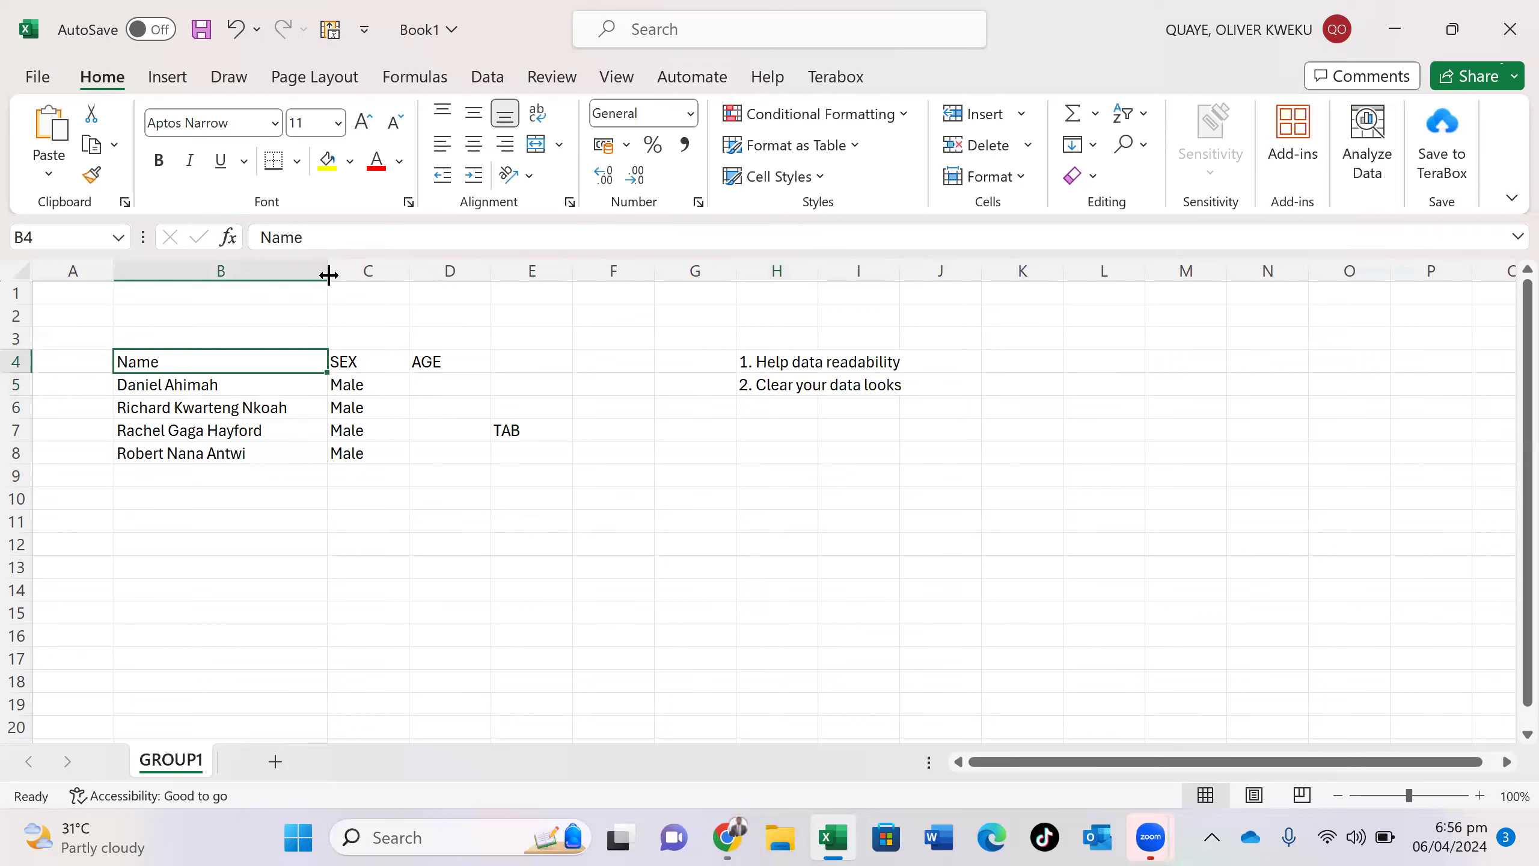
- Narrow column B, then AutoFit it to the longest name
drag(324, 276, 206, 294)
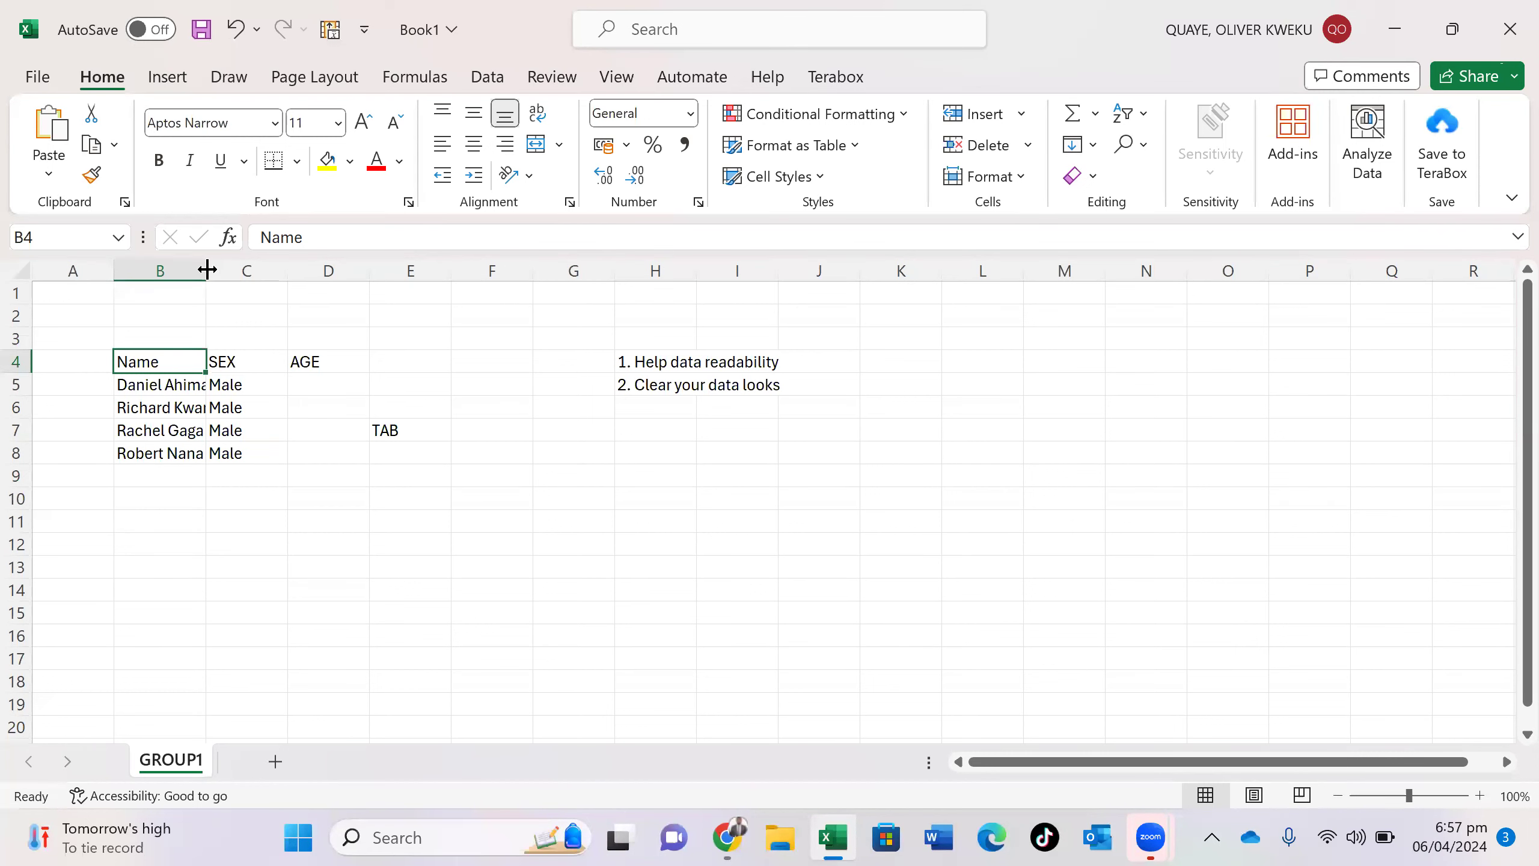
double_click(206, 269)
click(207, 269)
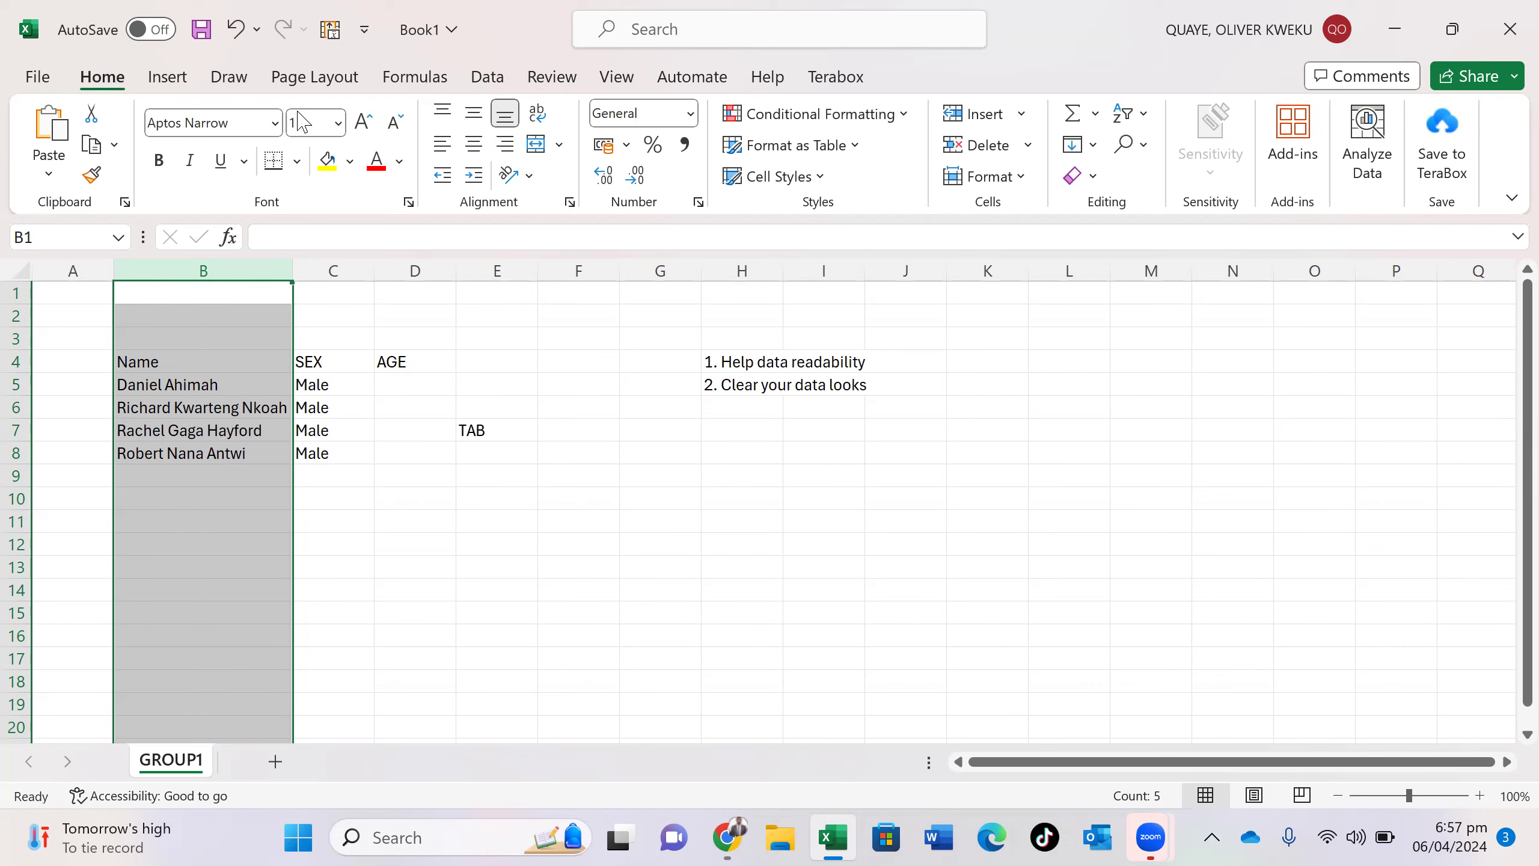
scroll(248, 568, down, 20)
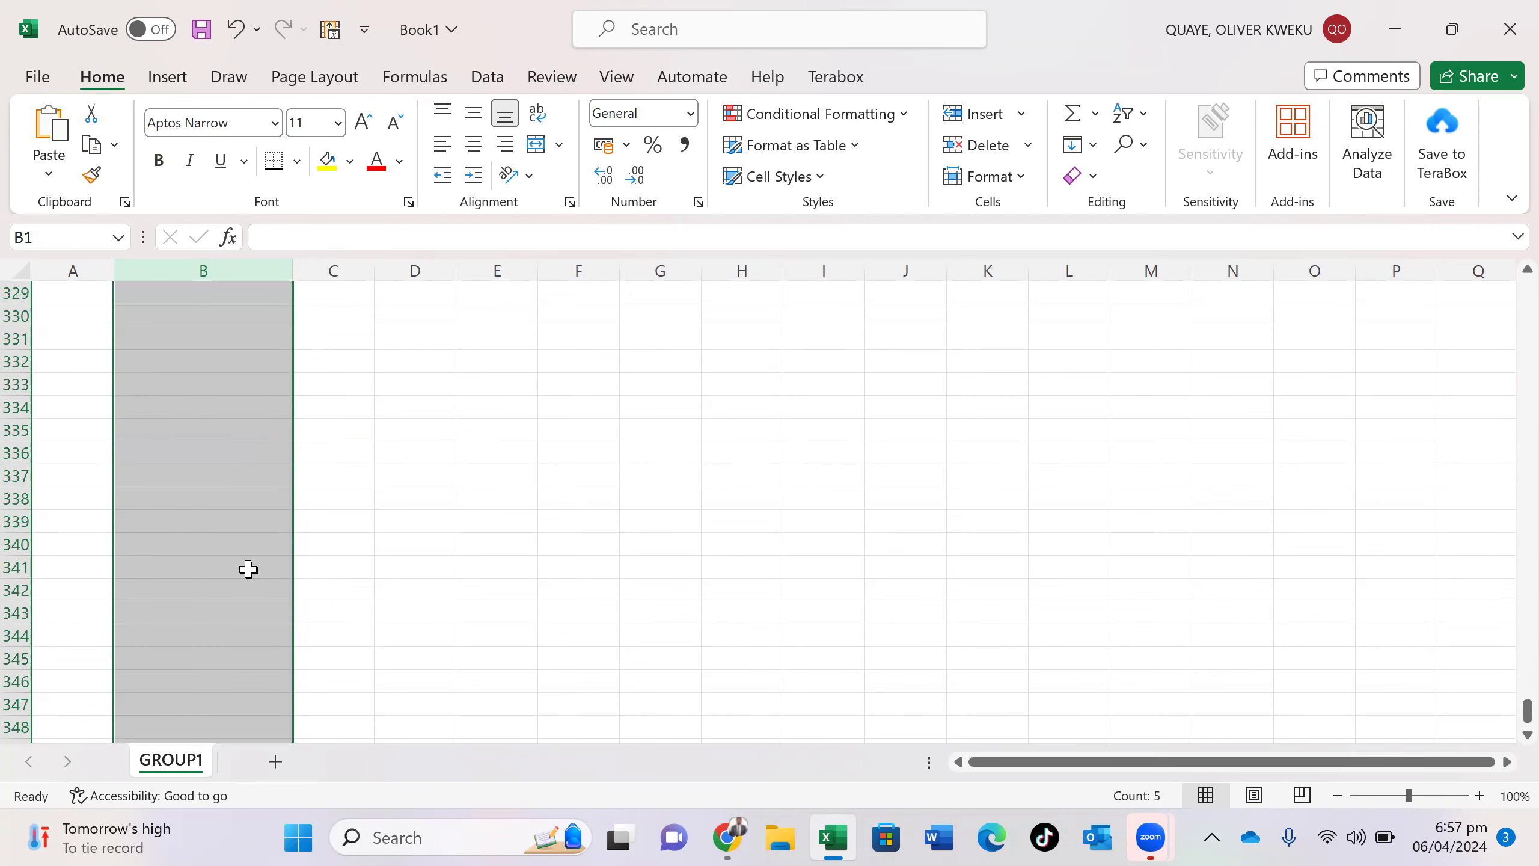
scroll(249, 568, down, 20)
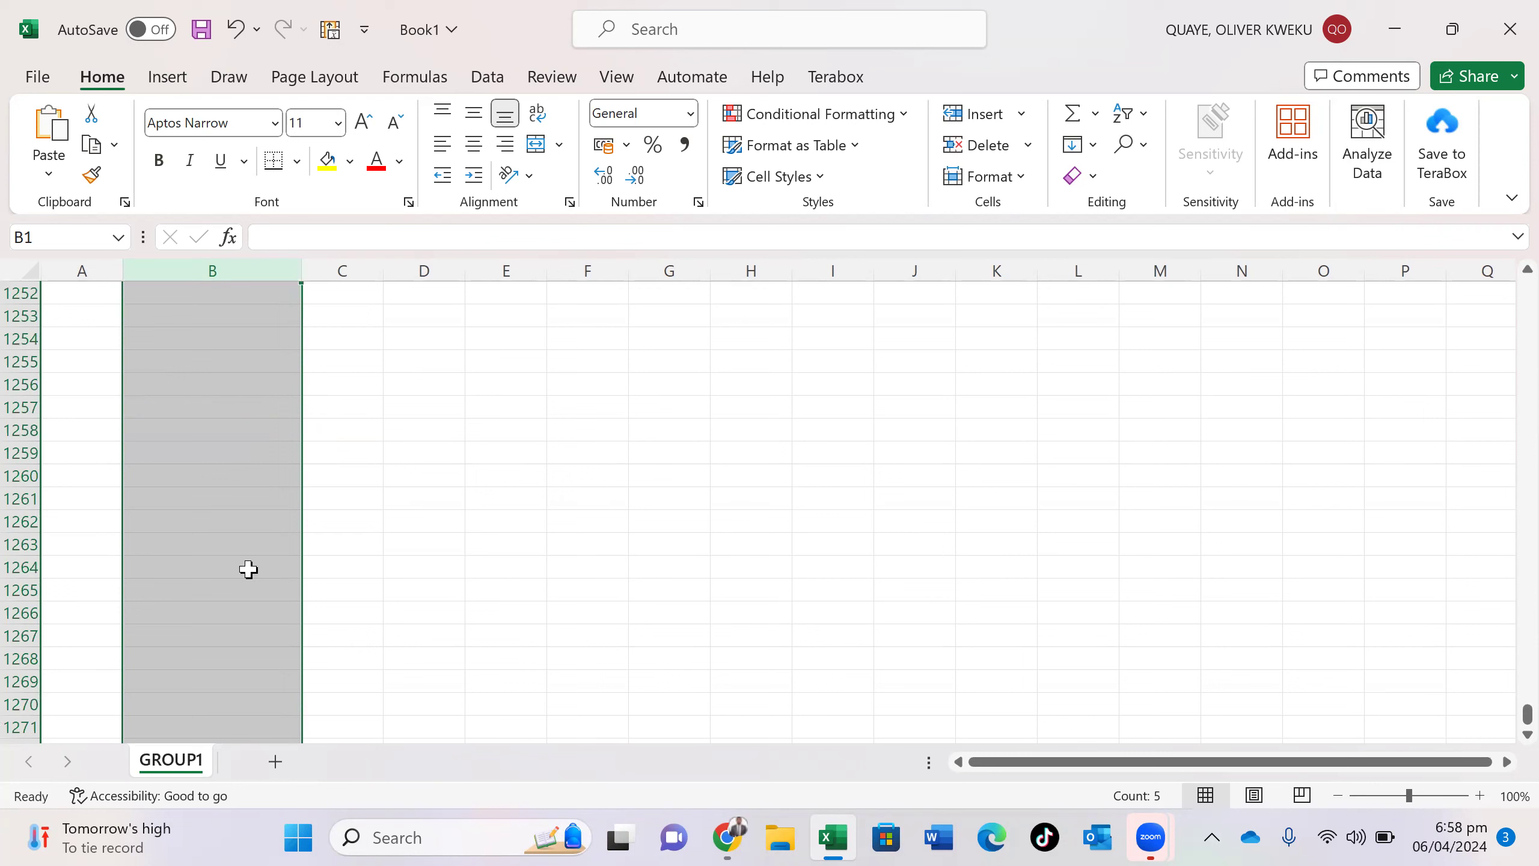
scroll(249, 568, down, 20)
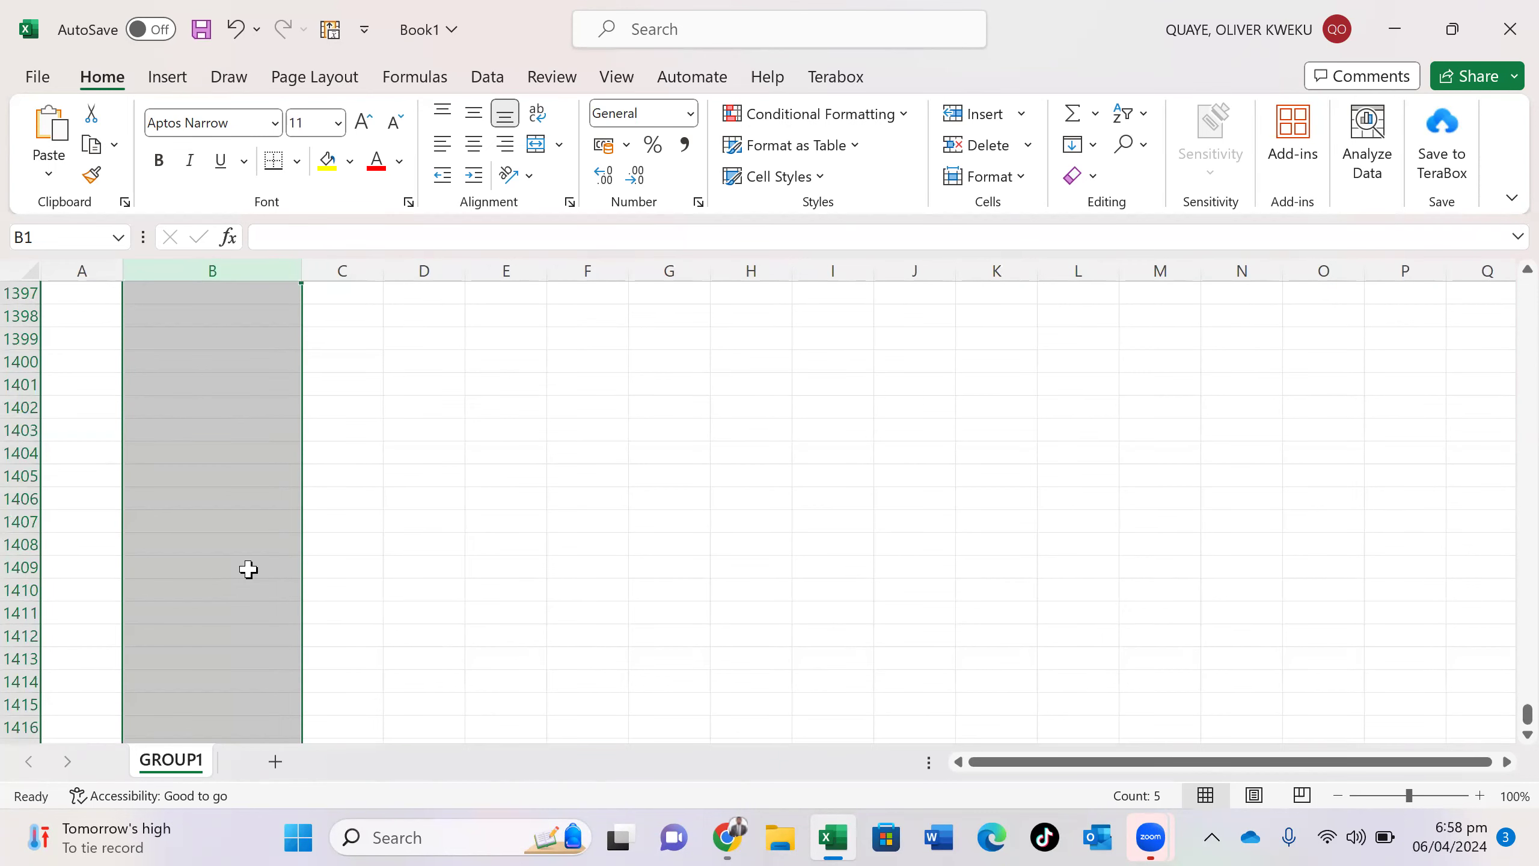
scroll(248, 568, up, 20)
click(249, 570)
scroll(248, 571, up, 10)
scroll(474, 434, up, 20)
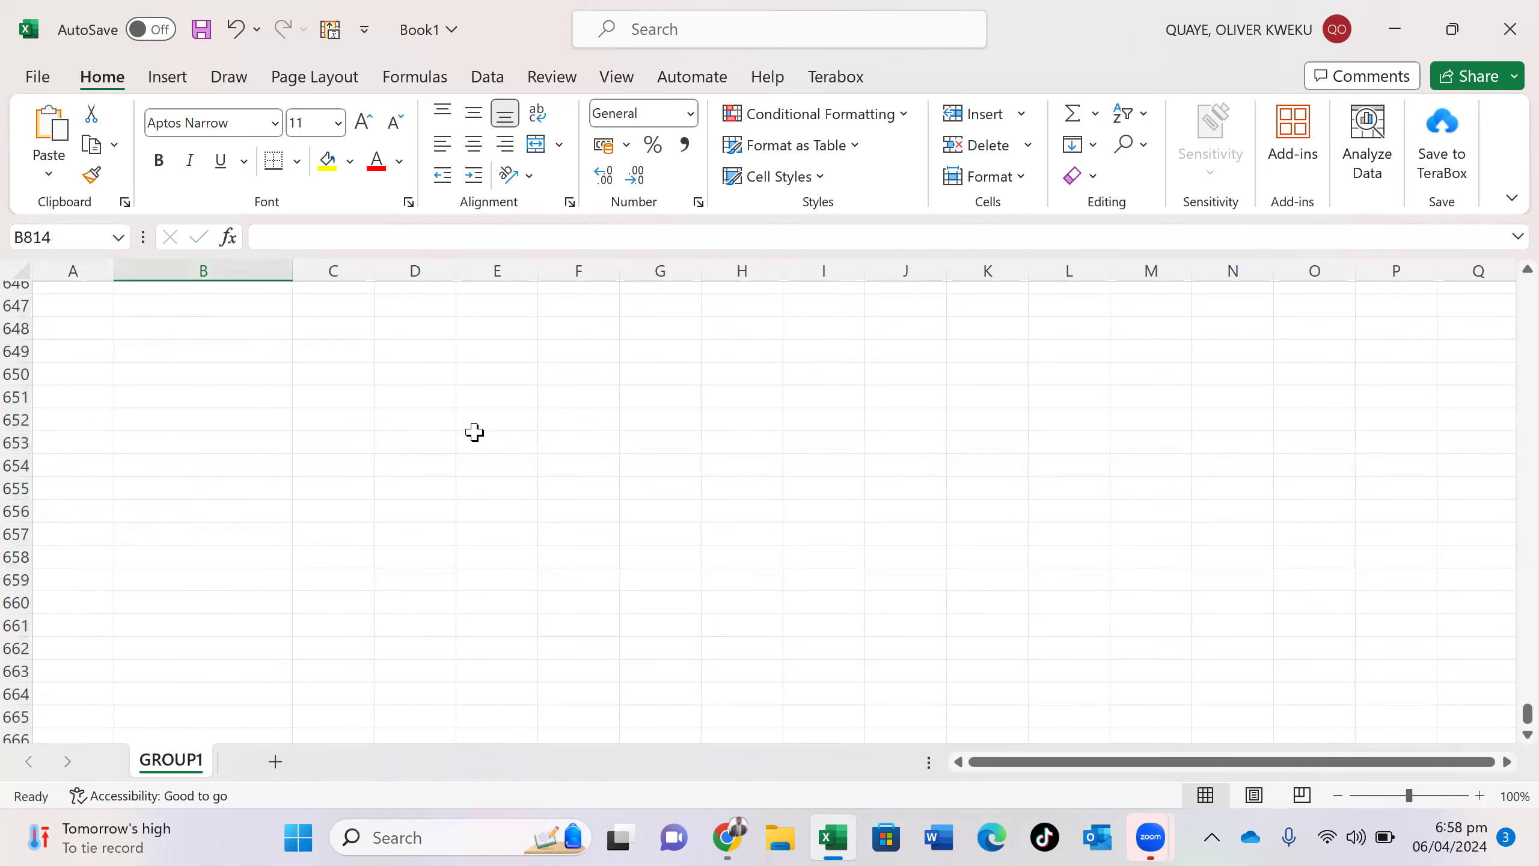
click(475, 436)
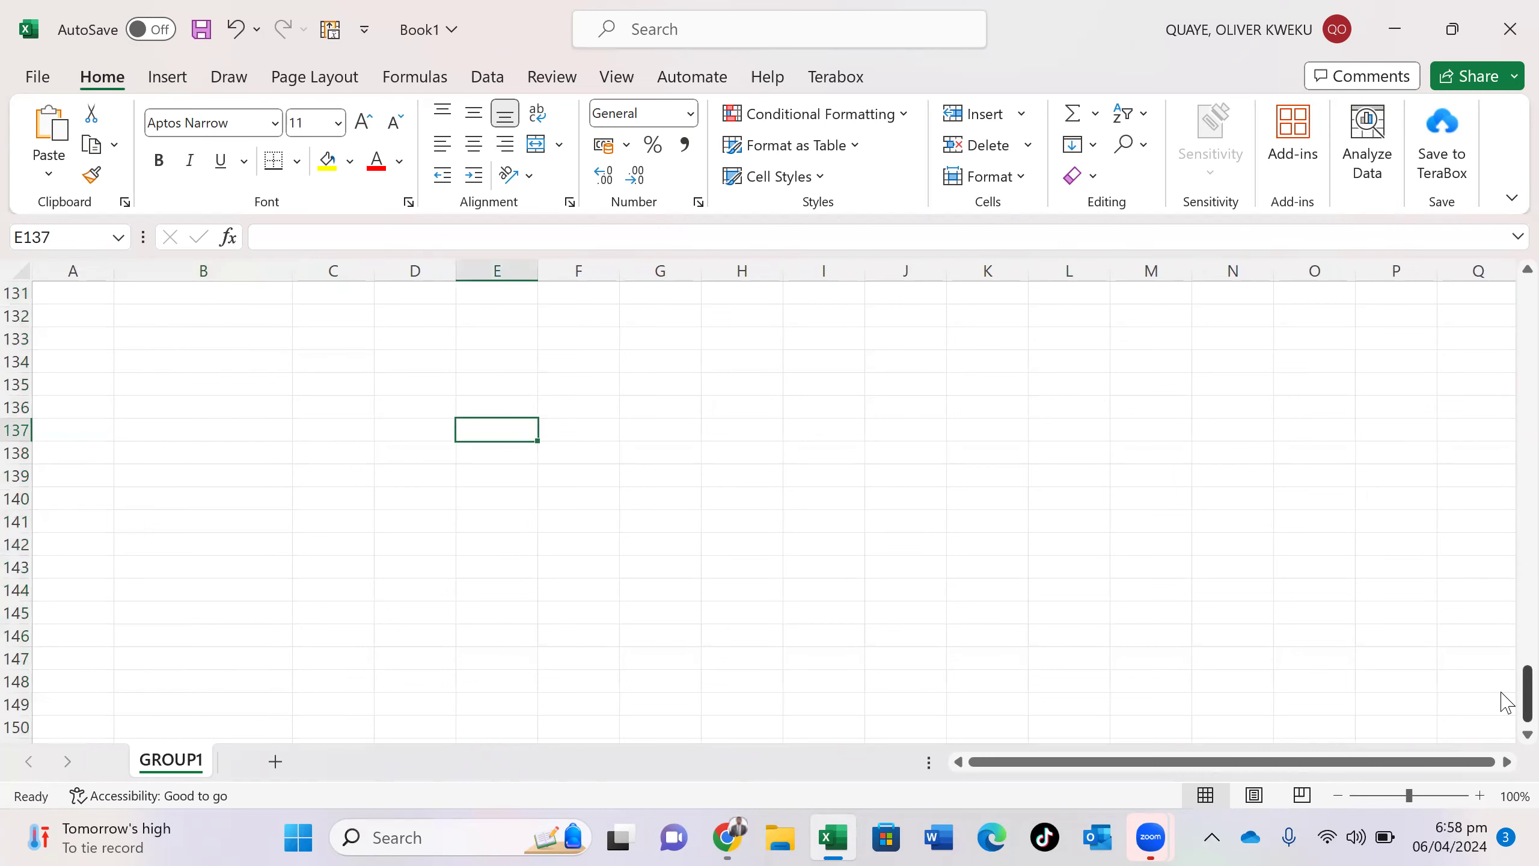
drag(1524, 697, 1496, 206)
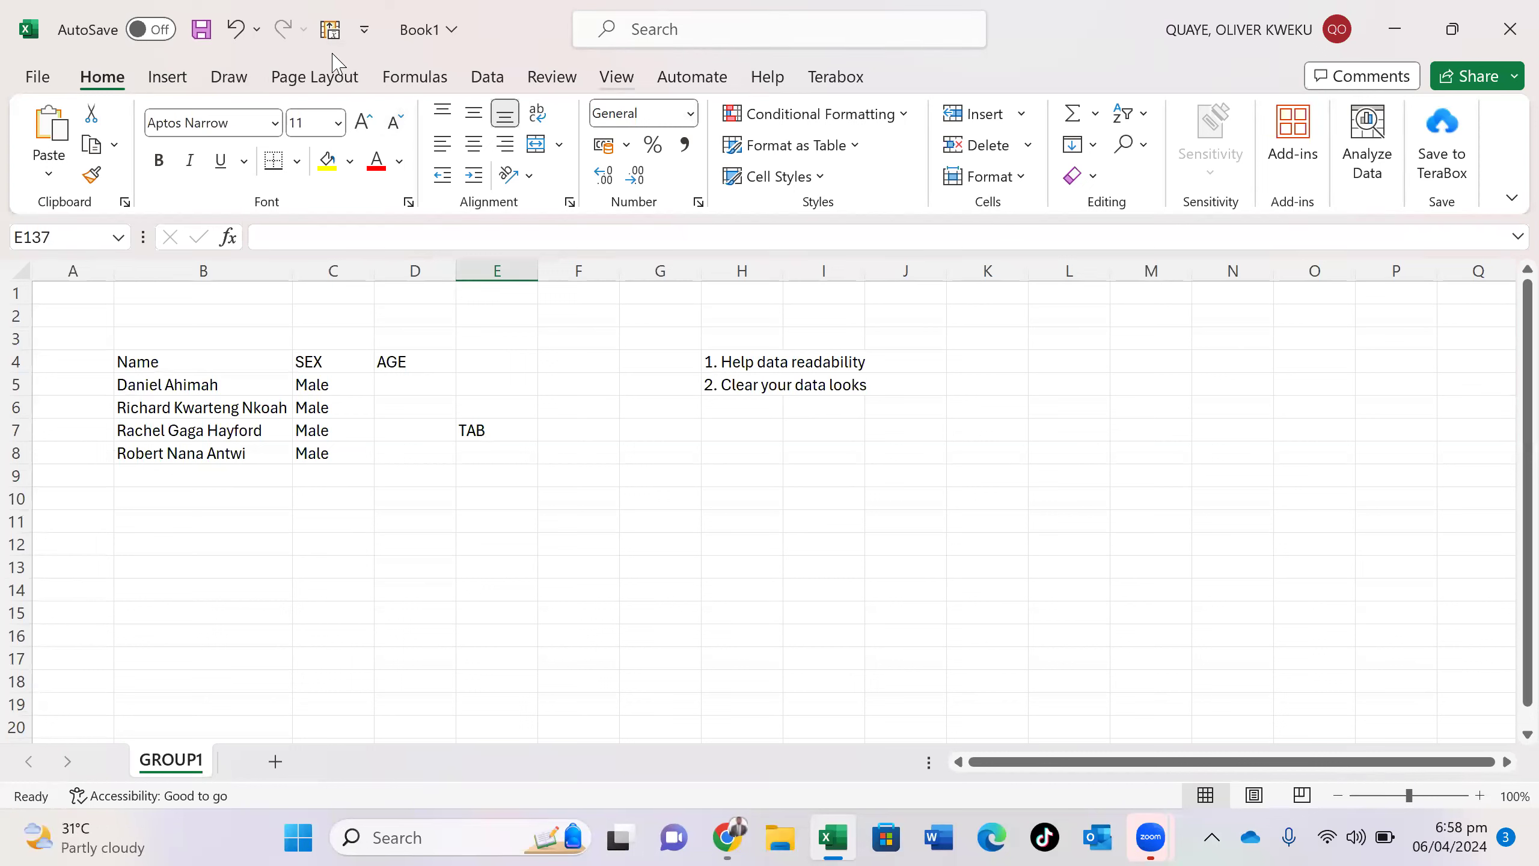
- Draw a rectangle shape over L6:P20 from the Insert Shapes gallery
click(395, 88)
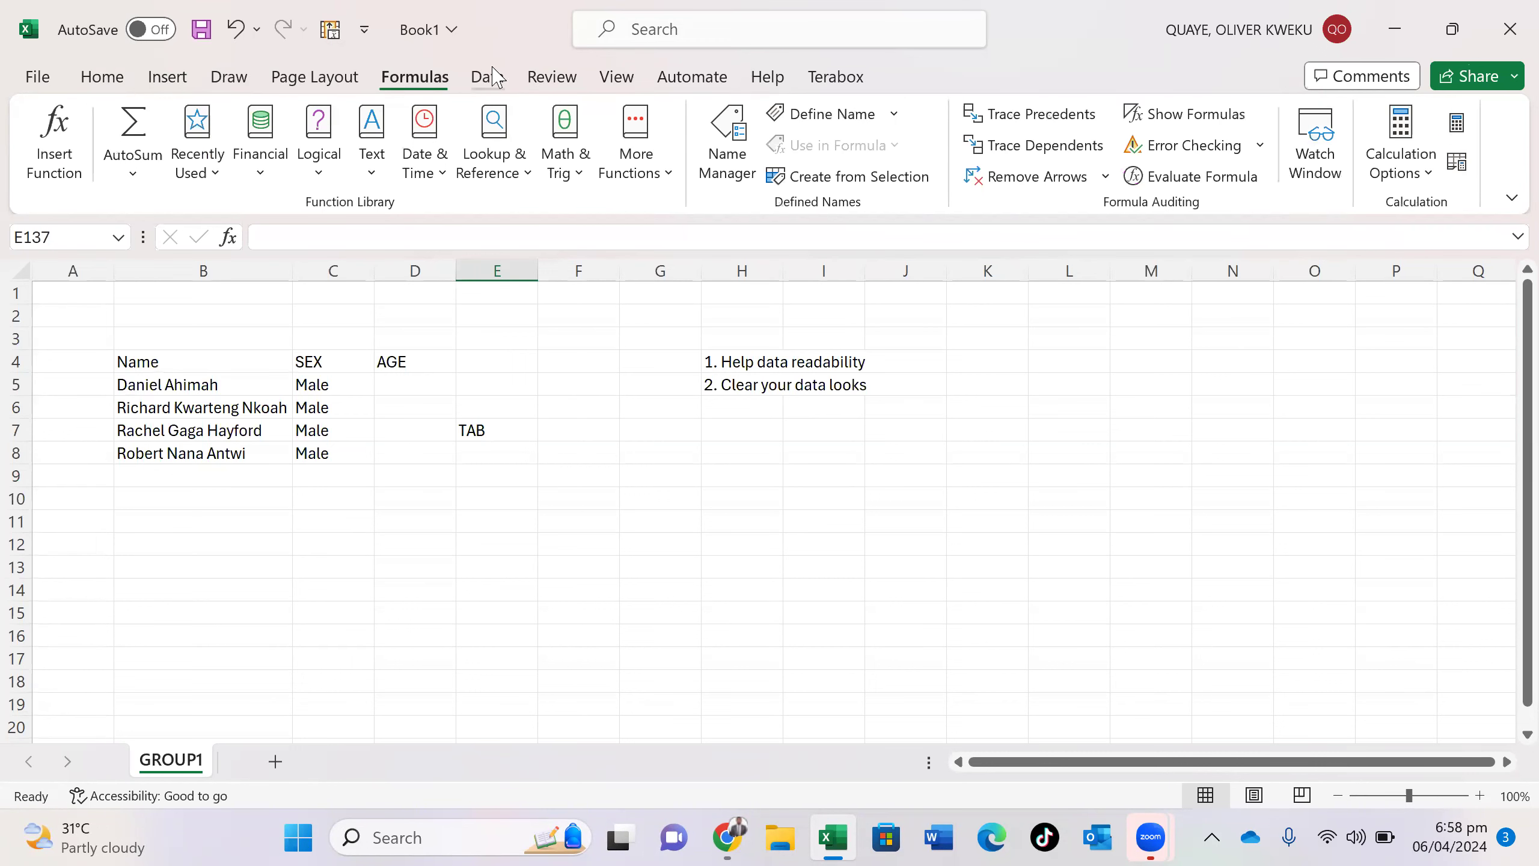
click(180, 83)
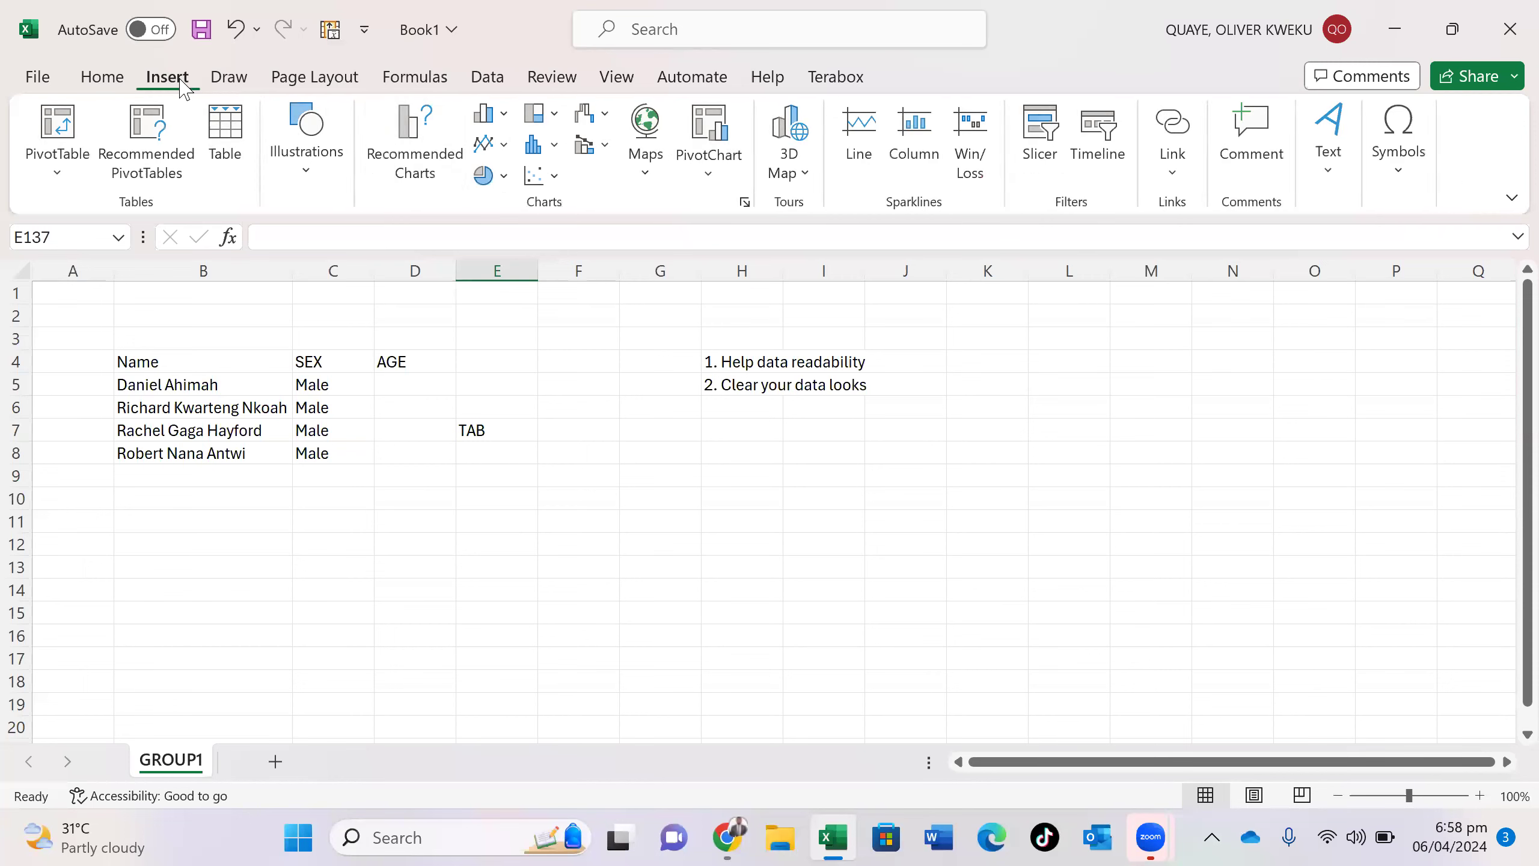
click(308, 142)
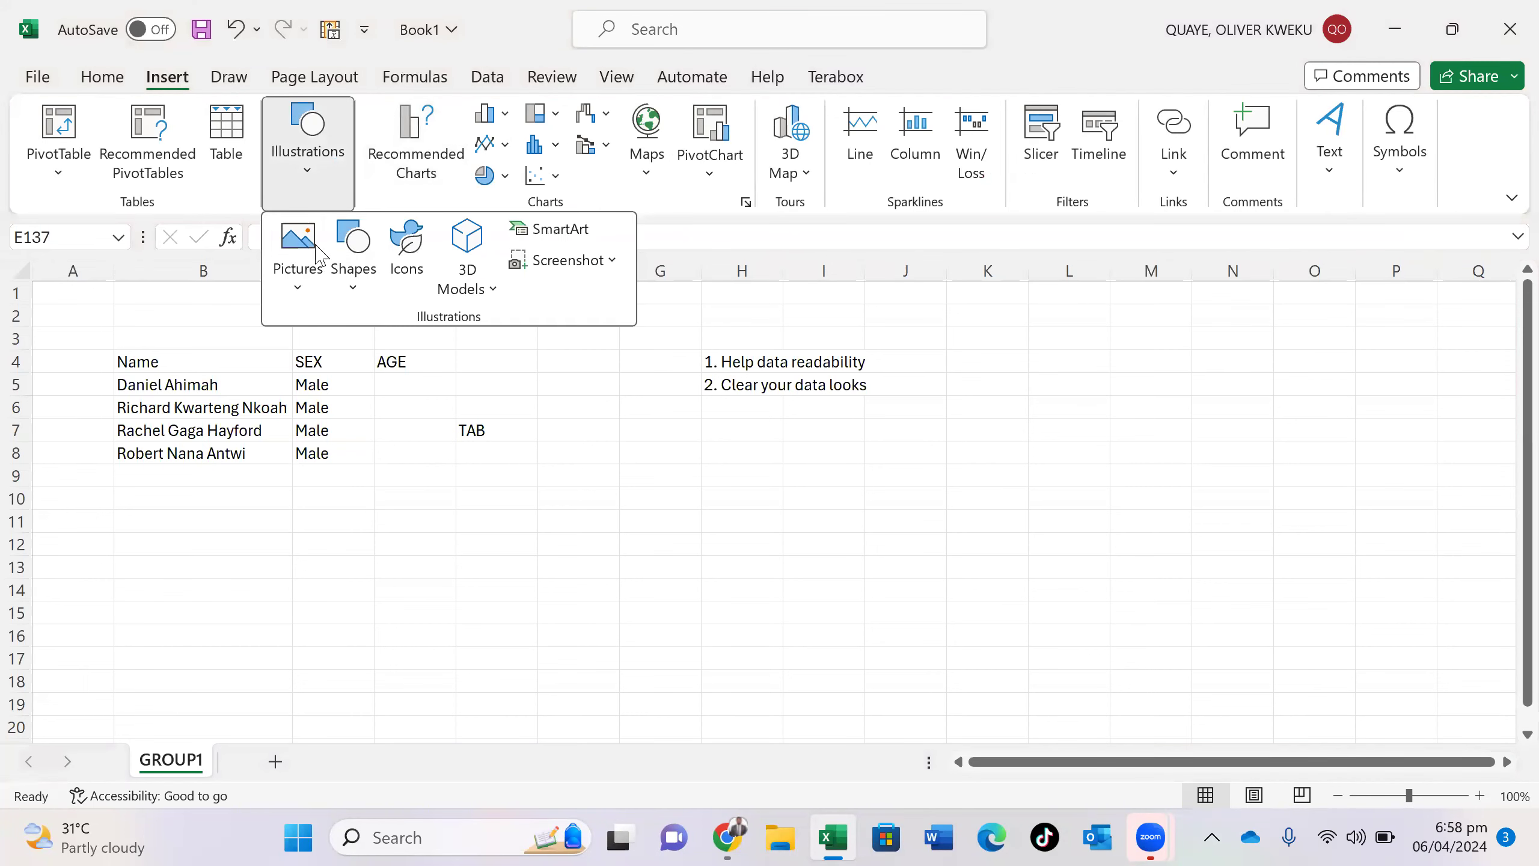
click(352, 285)
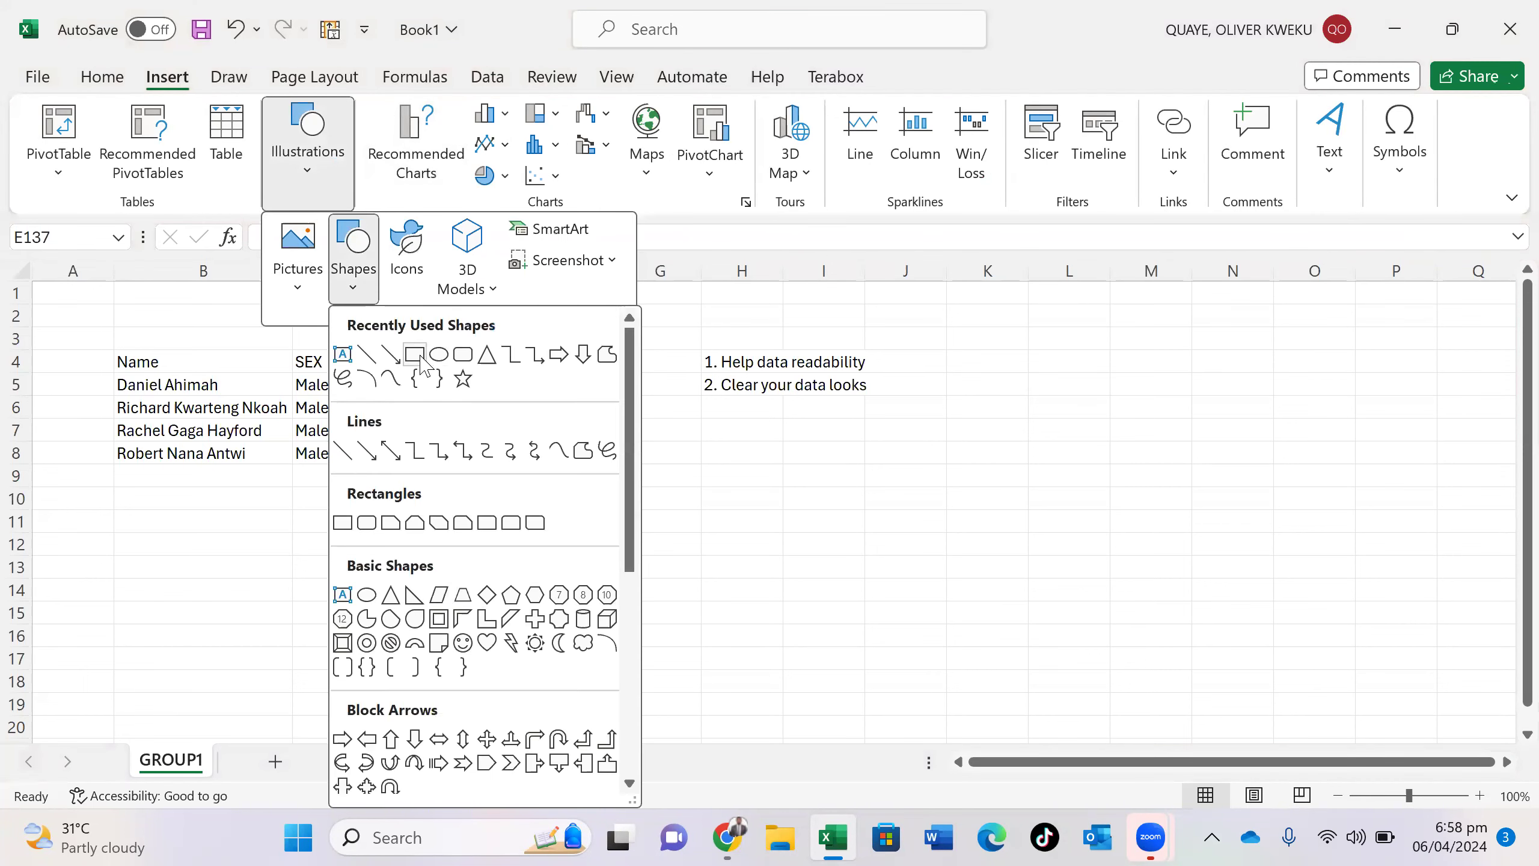
click(438, 356)
drag(1034, 406, 1418, 725)
- Type 'Data formating', a dotted line and '[Is the clean and clear to read]?' in the box, then narrow column B
text(D)
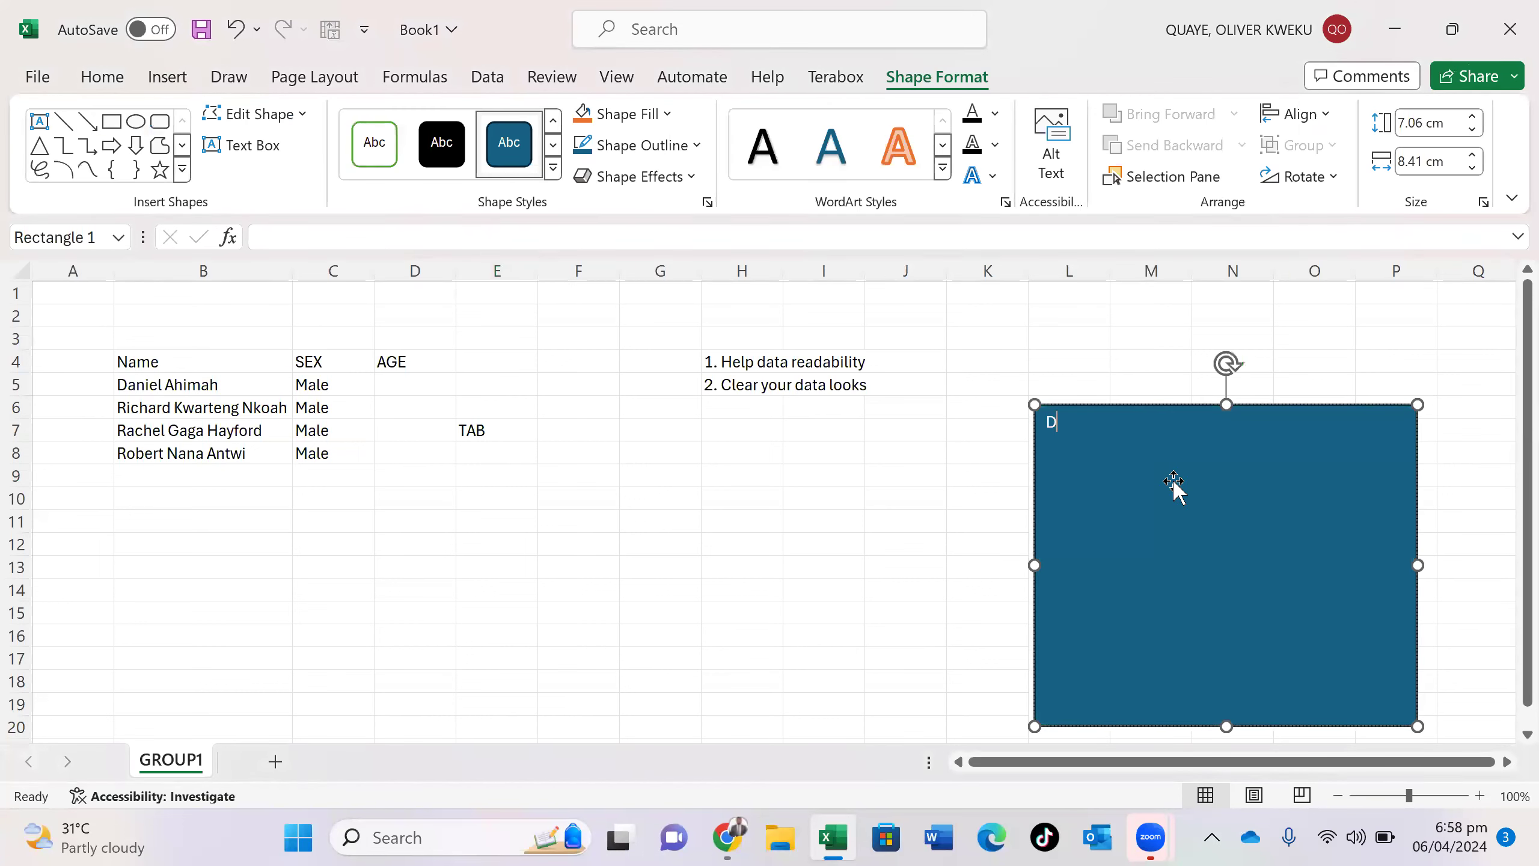
text(ata formating)
key(Return)
text(..........)
key(Return)
text([)
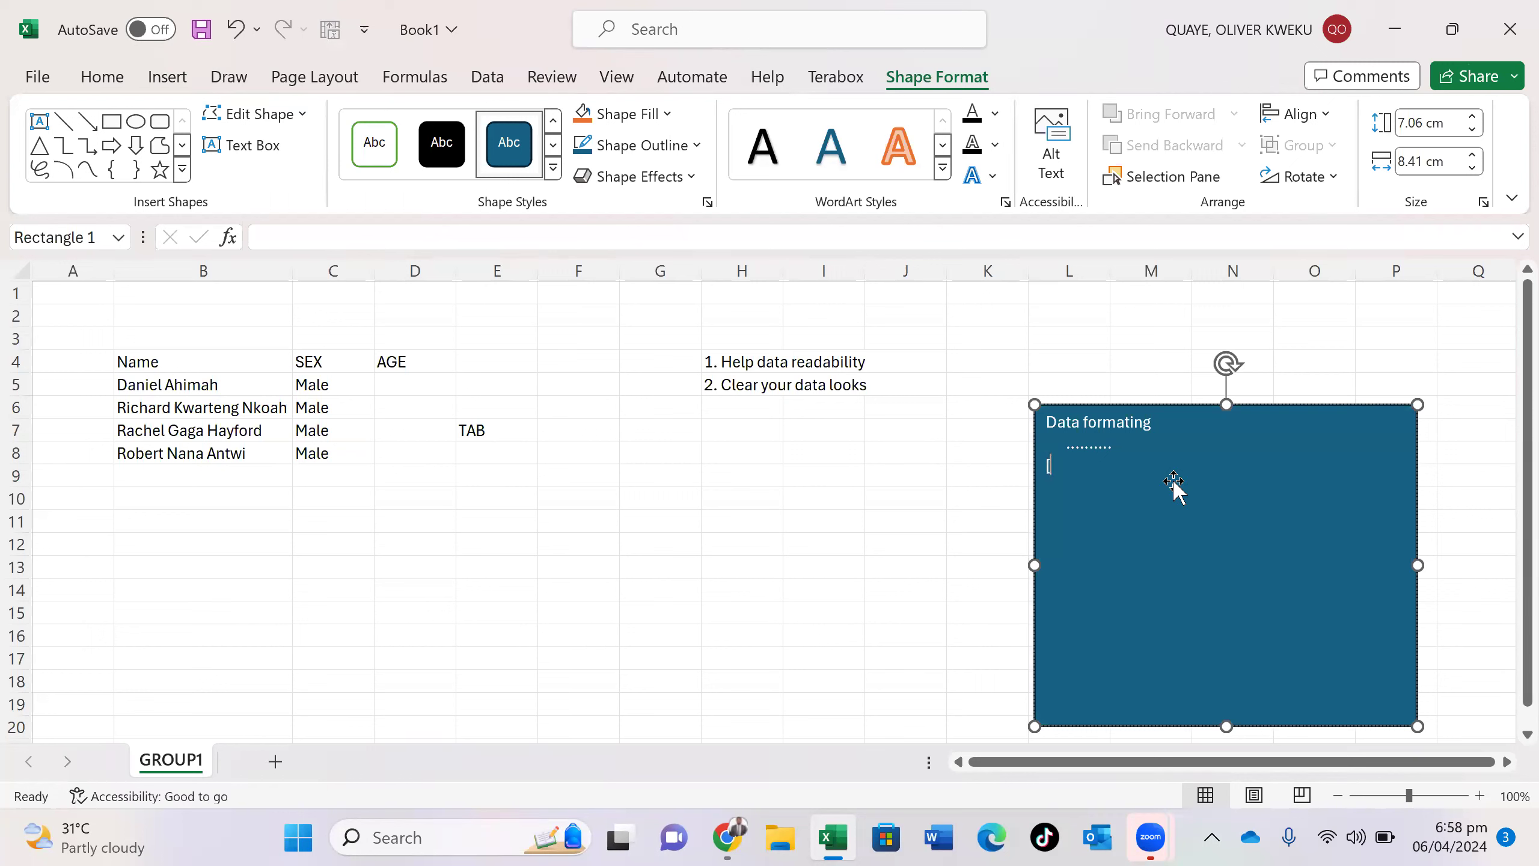
text(Is the clearn and clear to read)
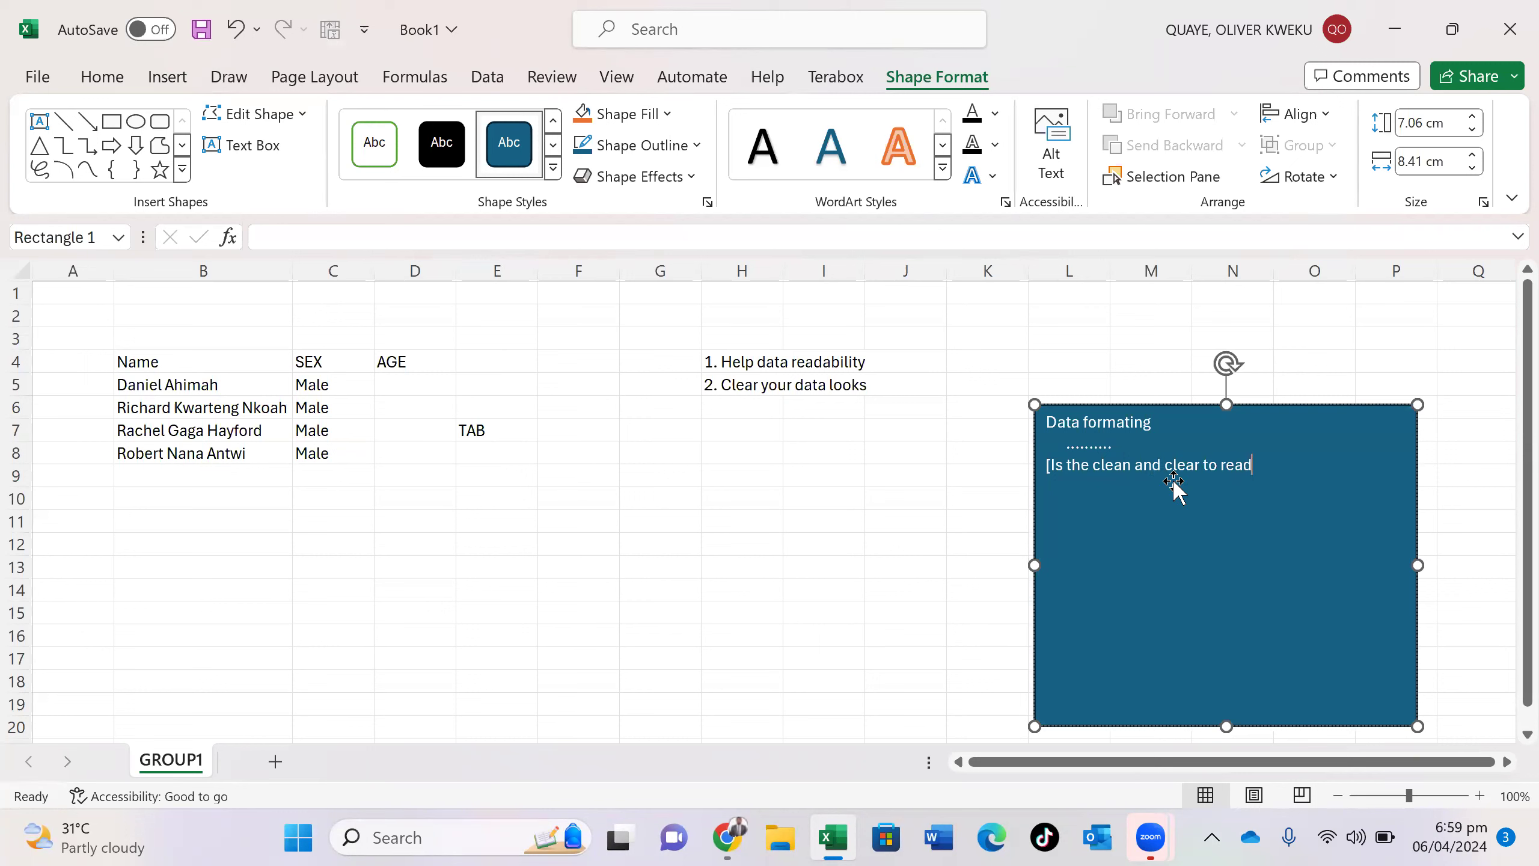
text([)
key(BackSpace)
text(]?)
drag(291, 264, 198, 293)
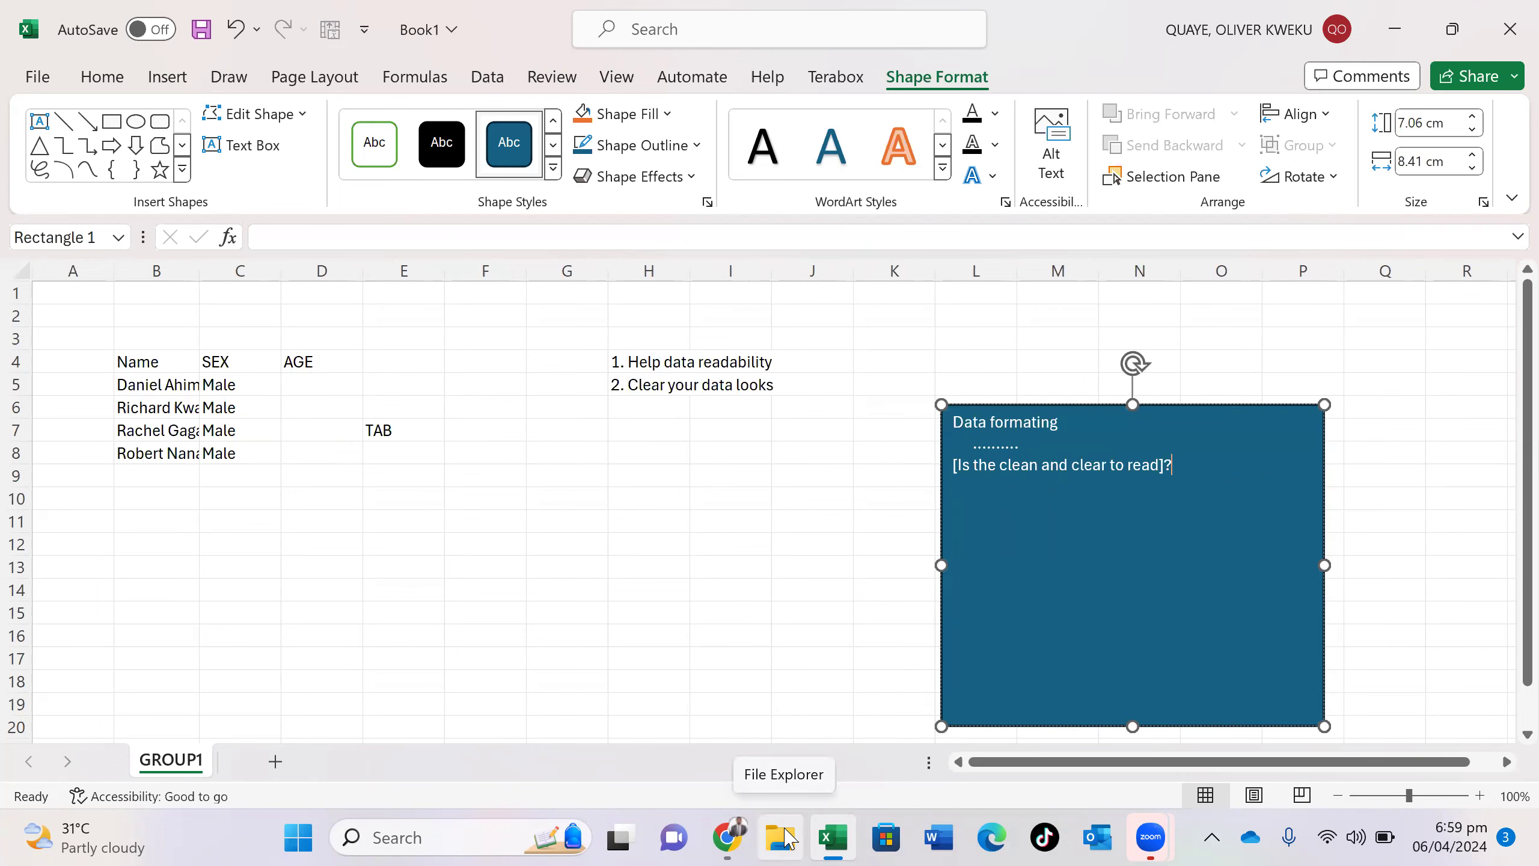
click(788, 838)
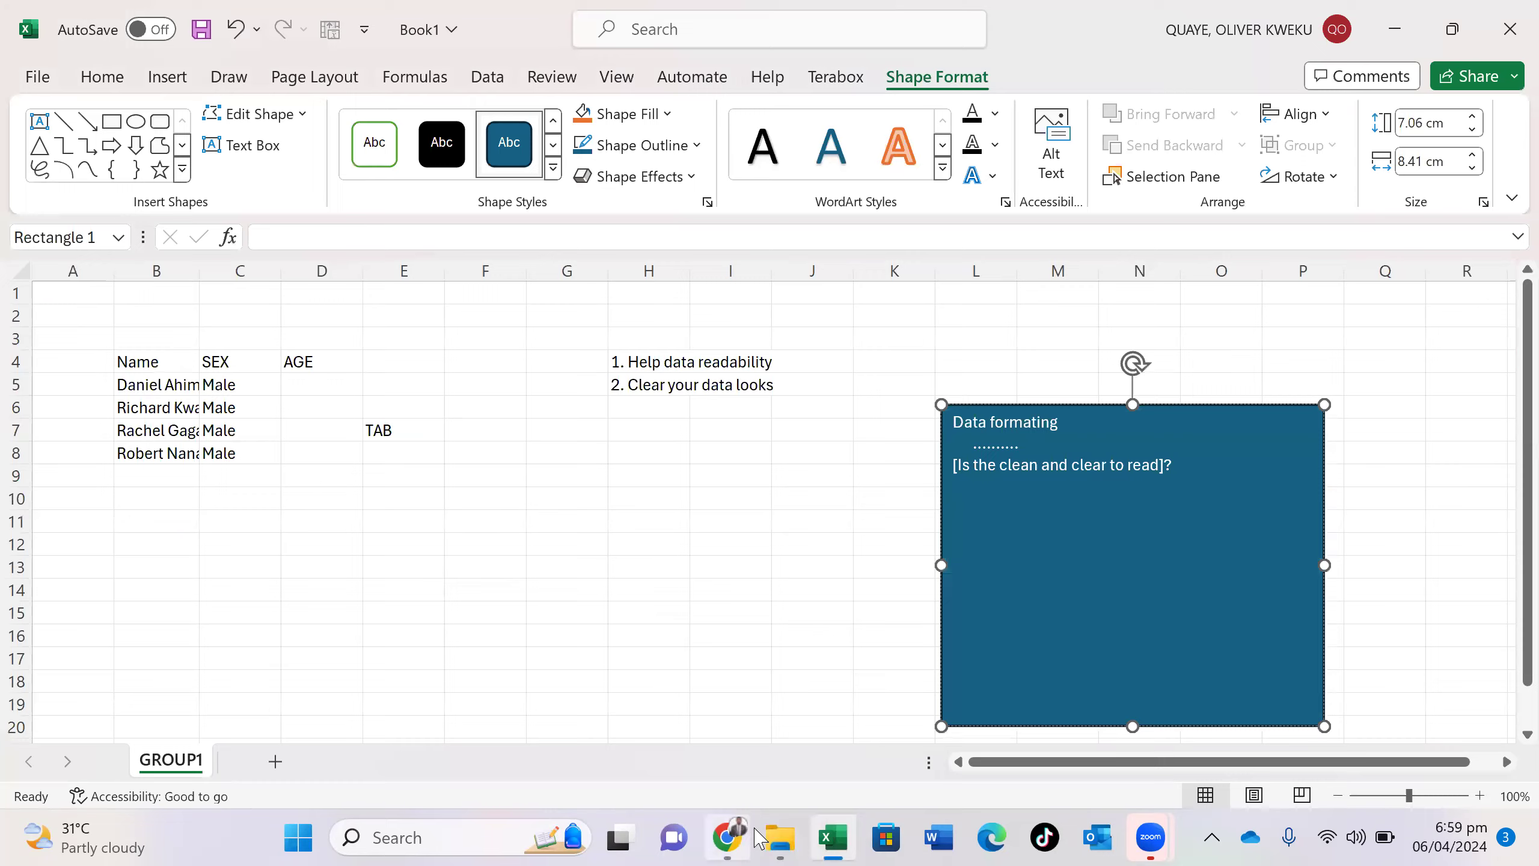
- Open 'Copy of Introduction to formulas - Gender_pay_gap' from File Explorer's recent files in Excel
click(778, 836)
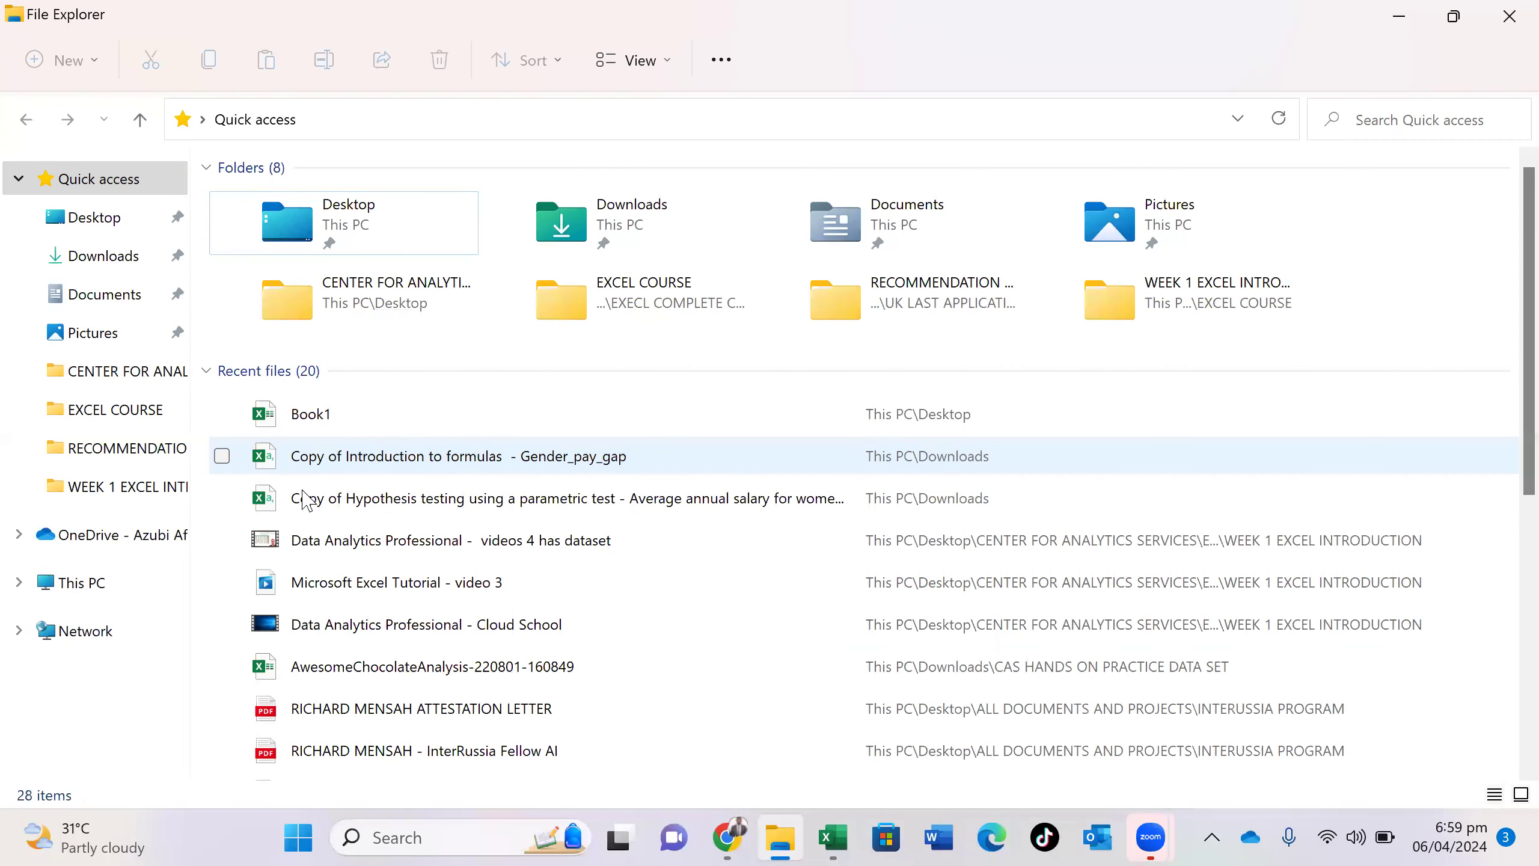
click(394, 462)
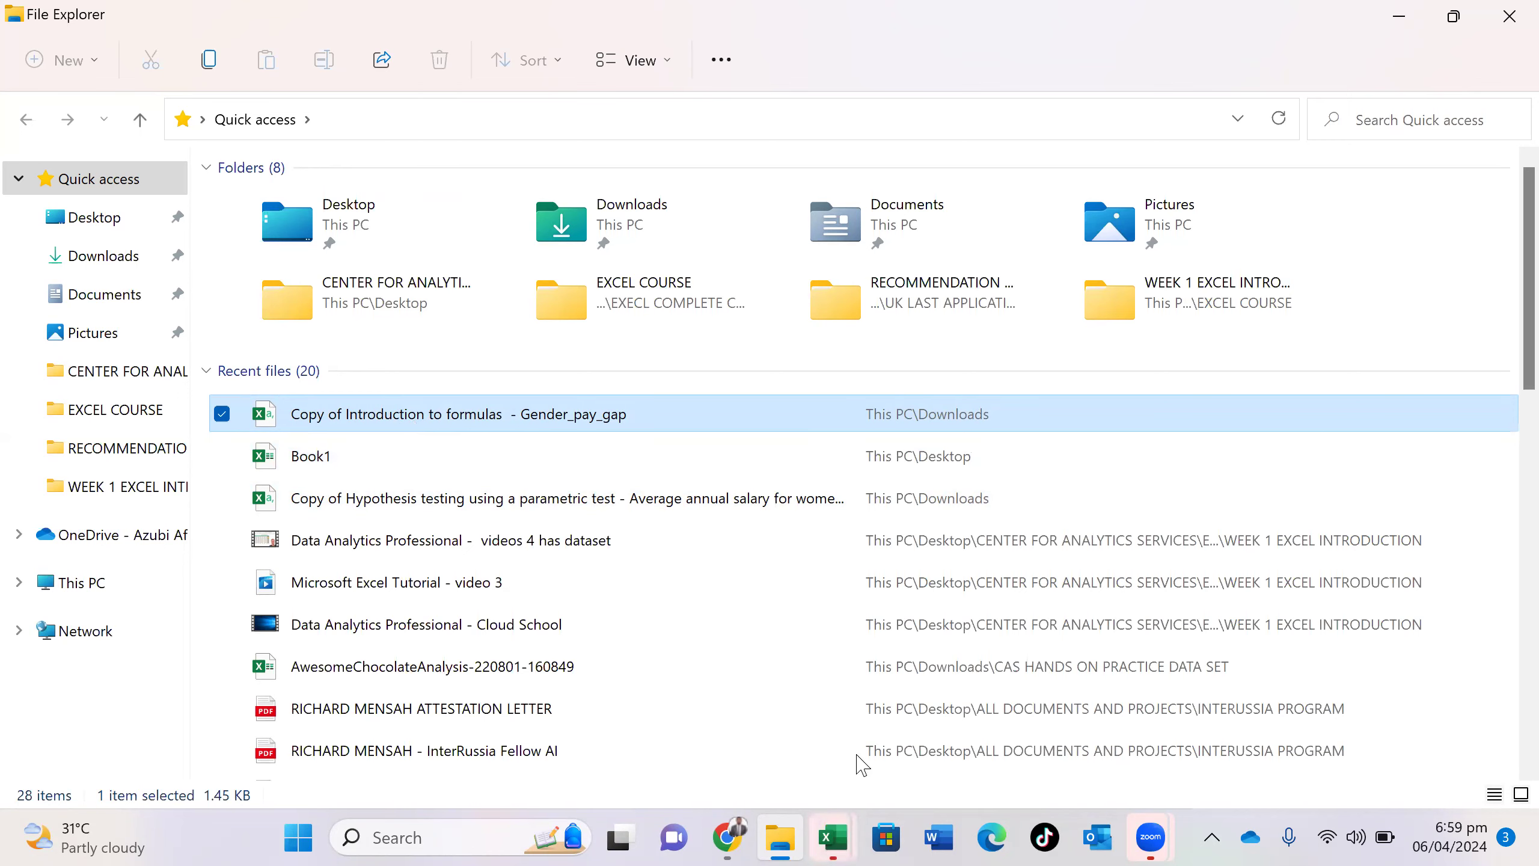
mouse_move(841, 840)
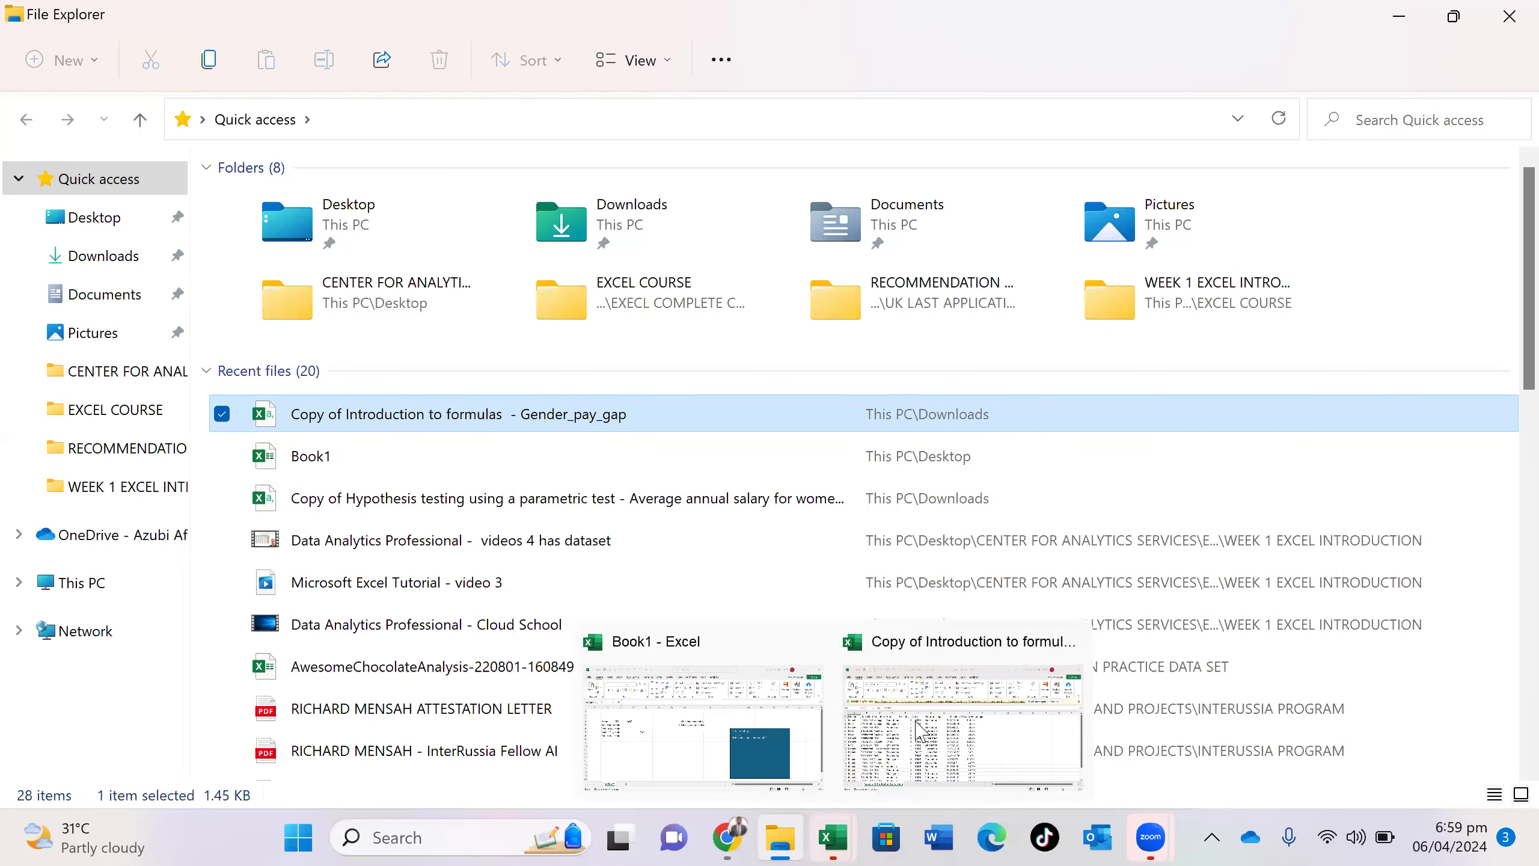
click(915, 724)
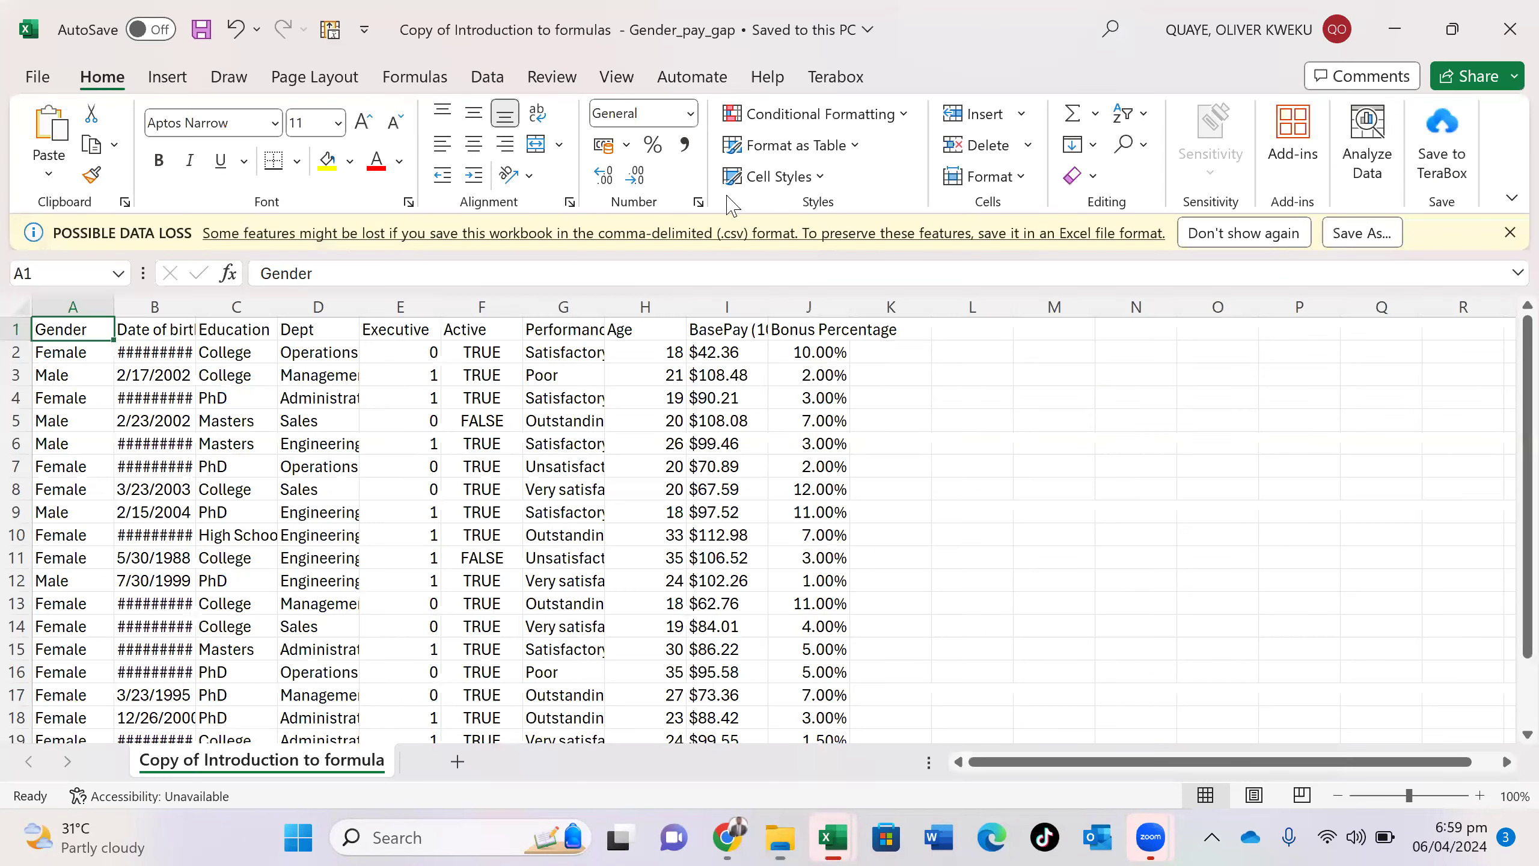
- Dismiss the data loss warning and AutoFit the Performance column G to its ratings
click(1238, 236)
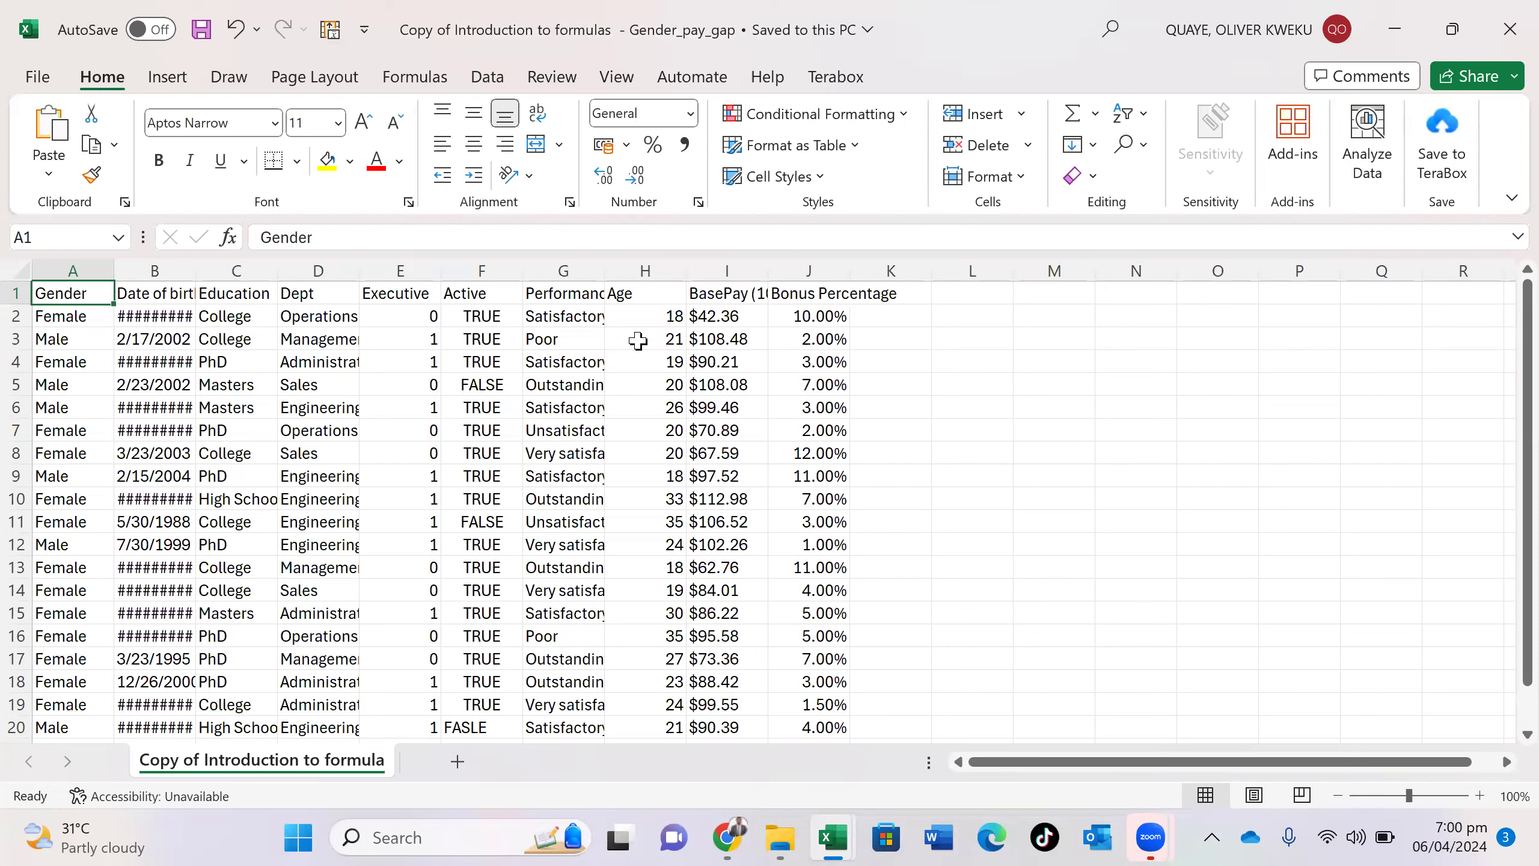
click(588, 259)
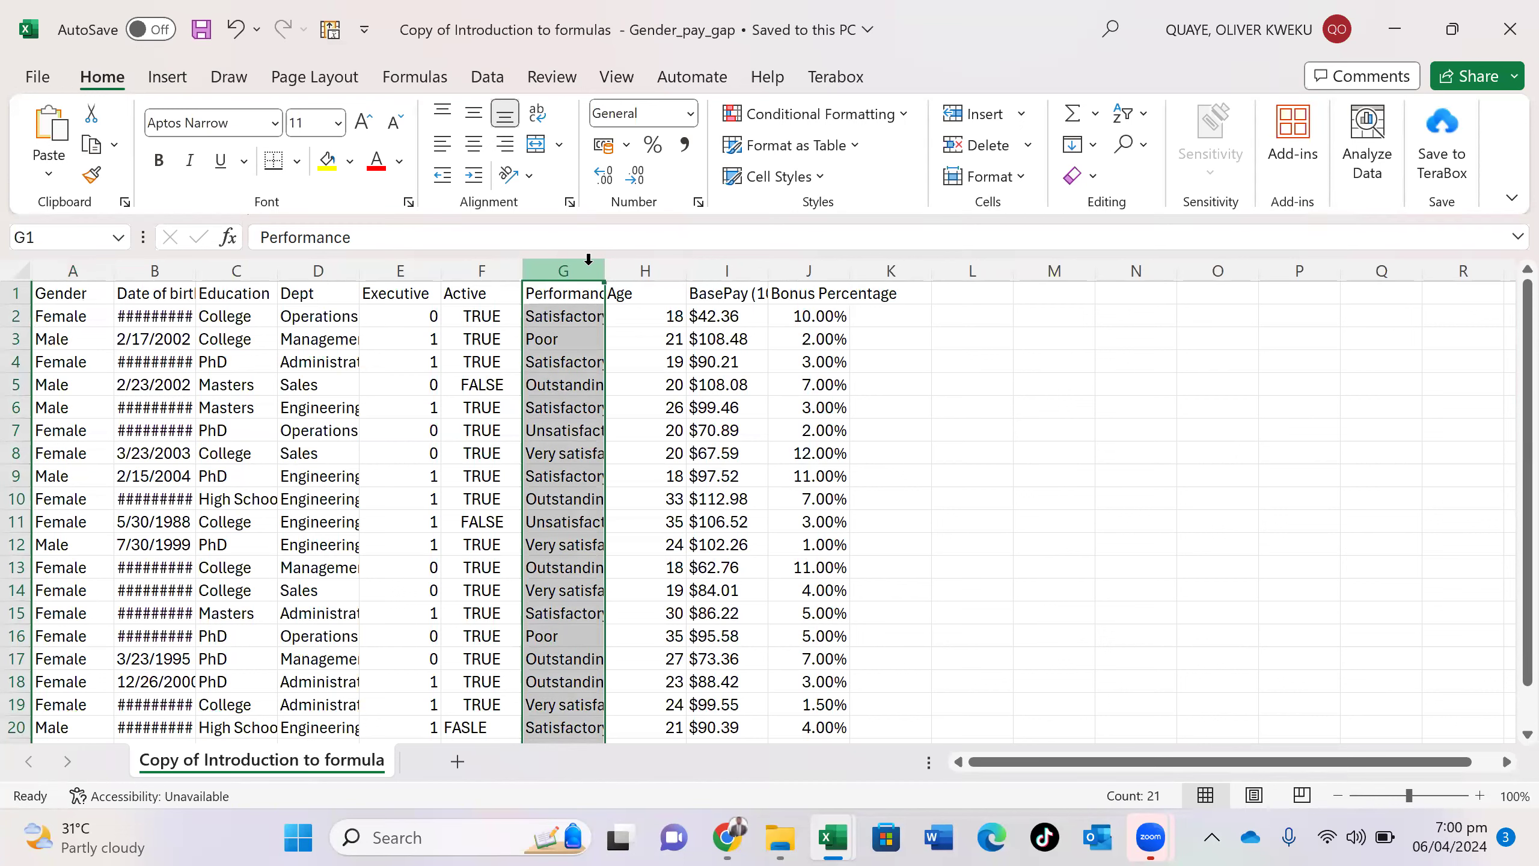
scroll(585, 267, down, 3)
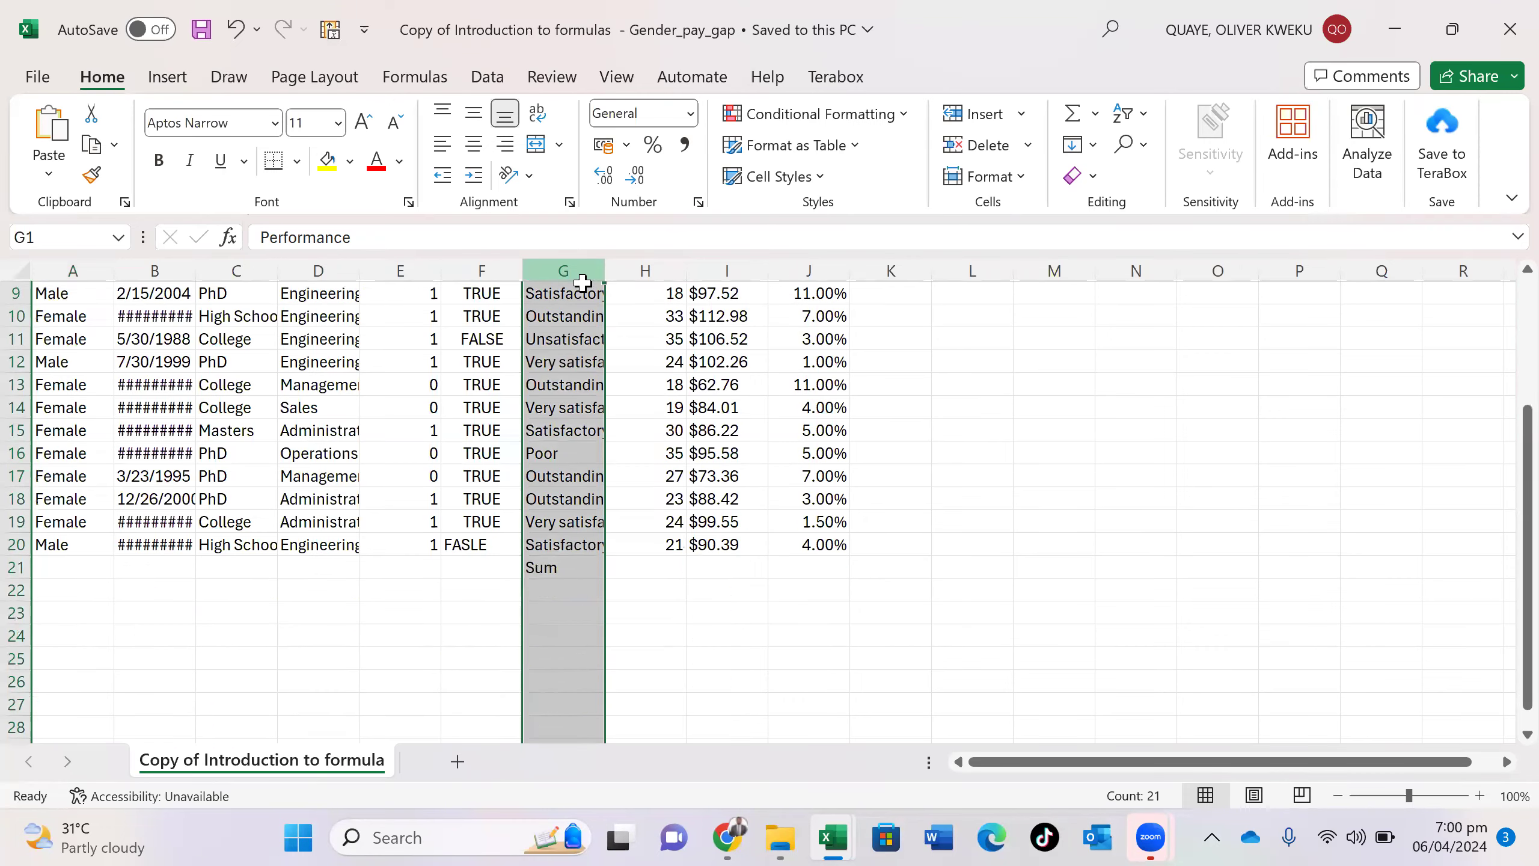
scroll(547, 416, up, 3)
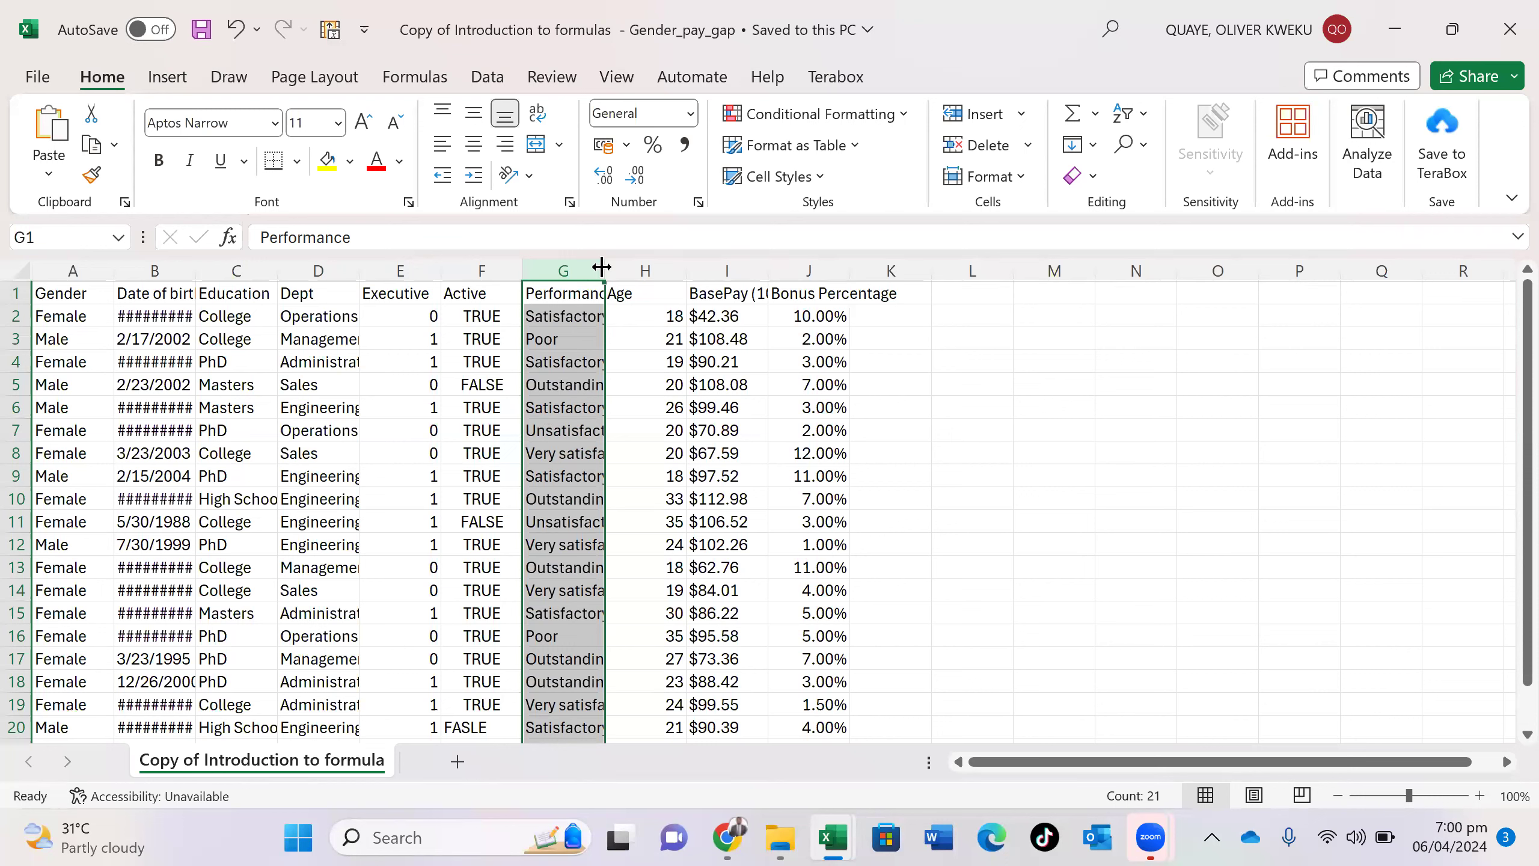
drag(605, 265, 699, 262)
key(ctrl+z)
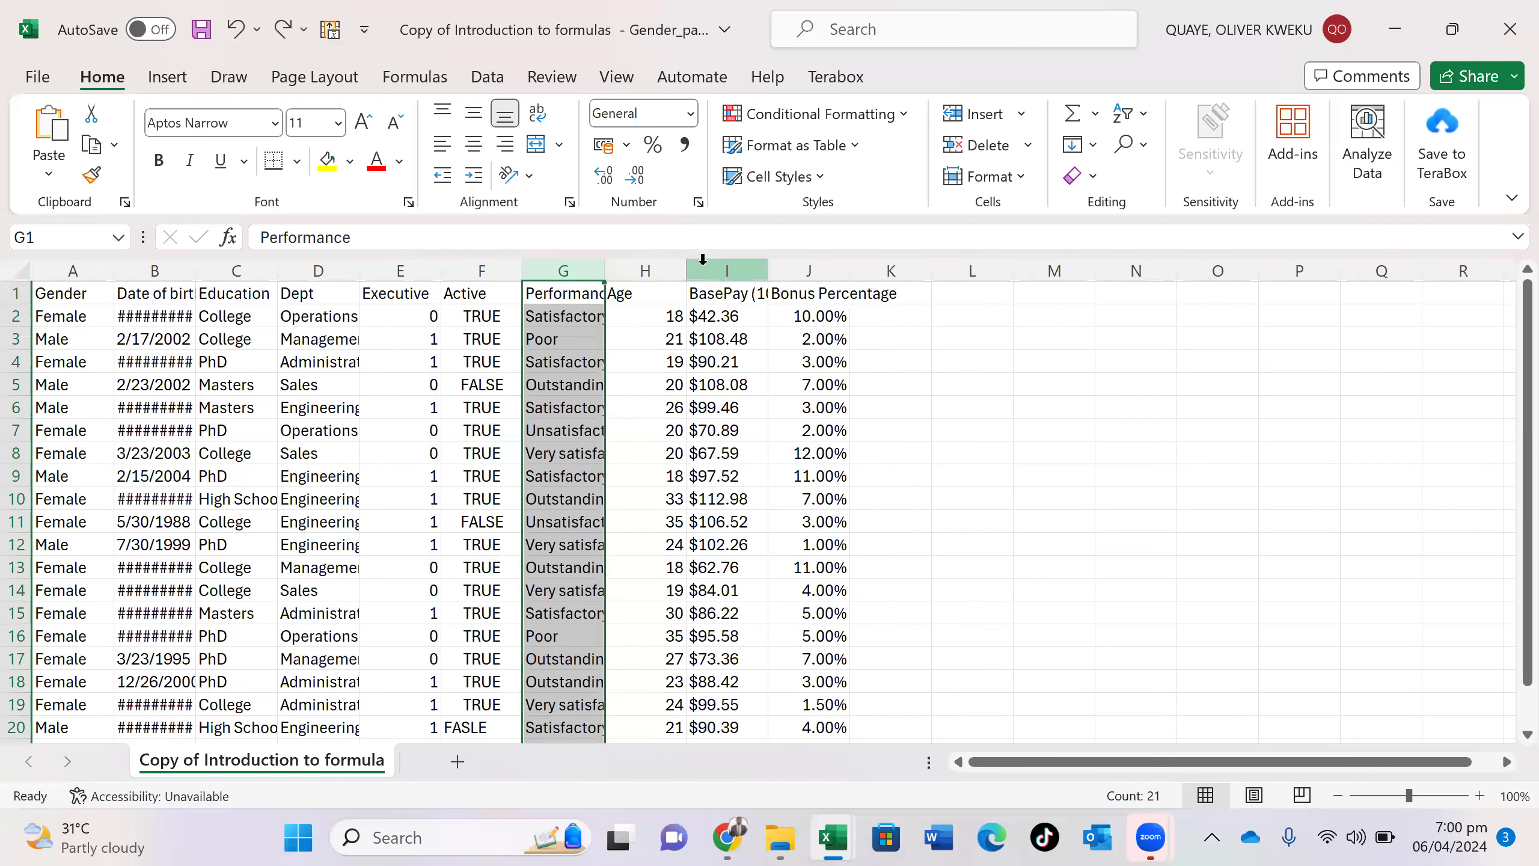
double_click(605, 270)
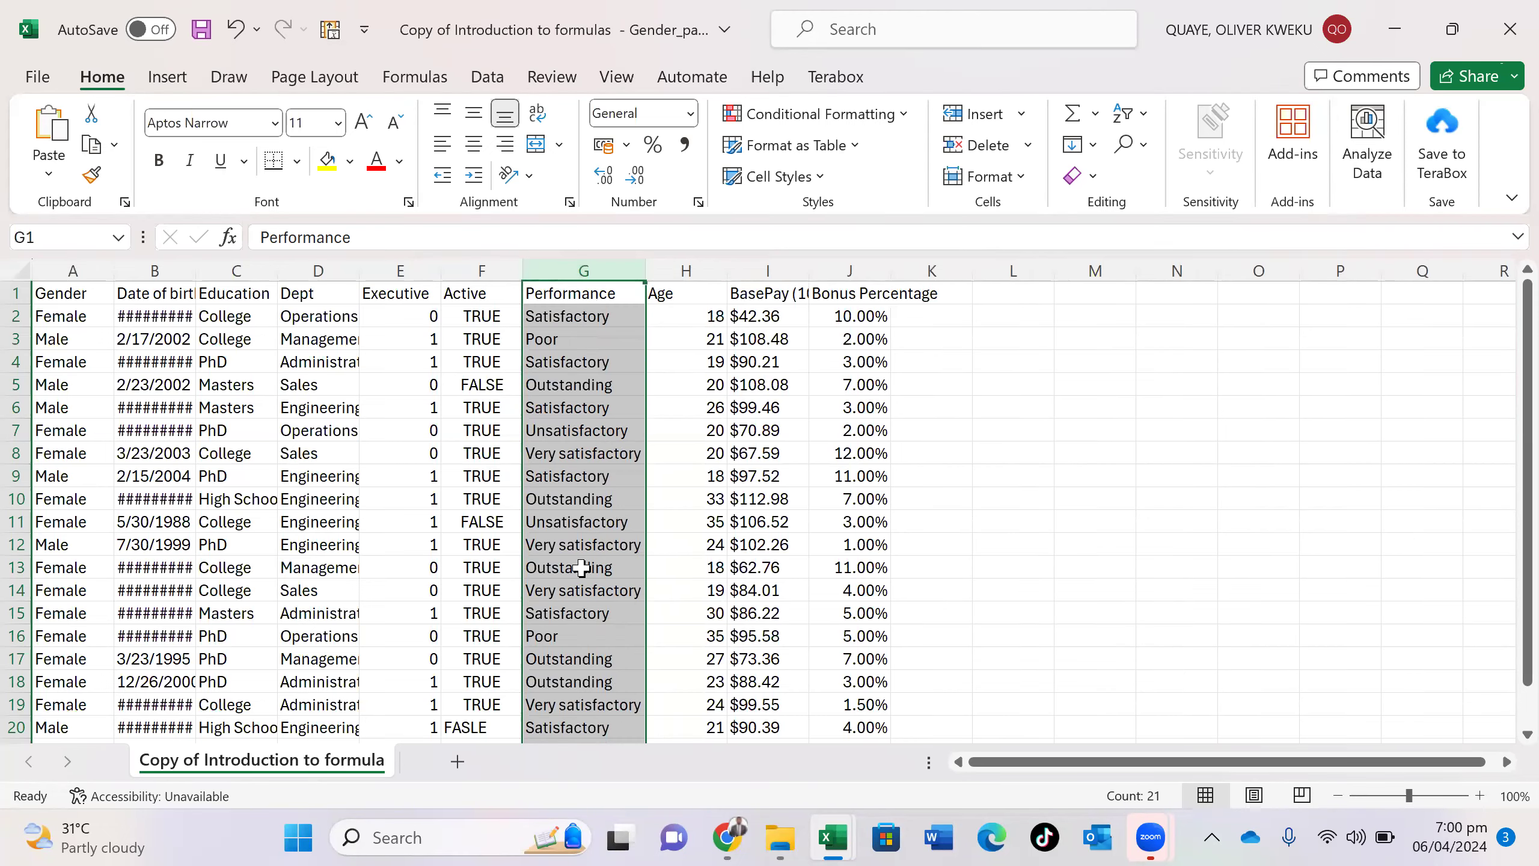
- AutoFit the Dept and Date of birth columns, then select columns A through J
scroll(583, 568, down, 7)
scroll(582, 568, up, 4)
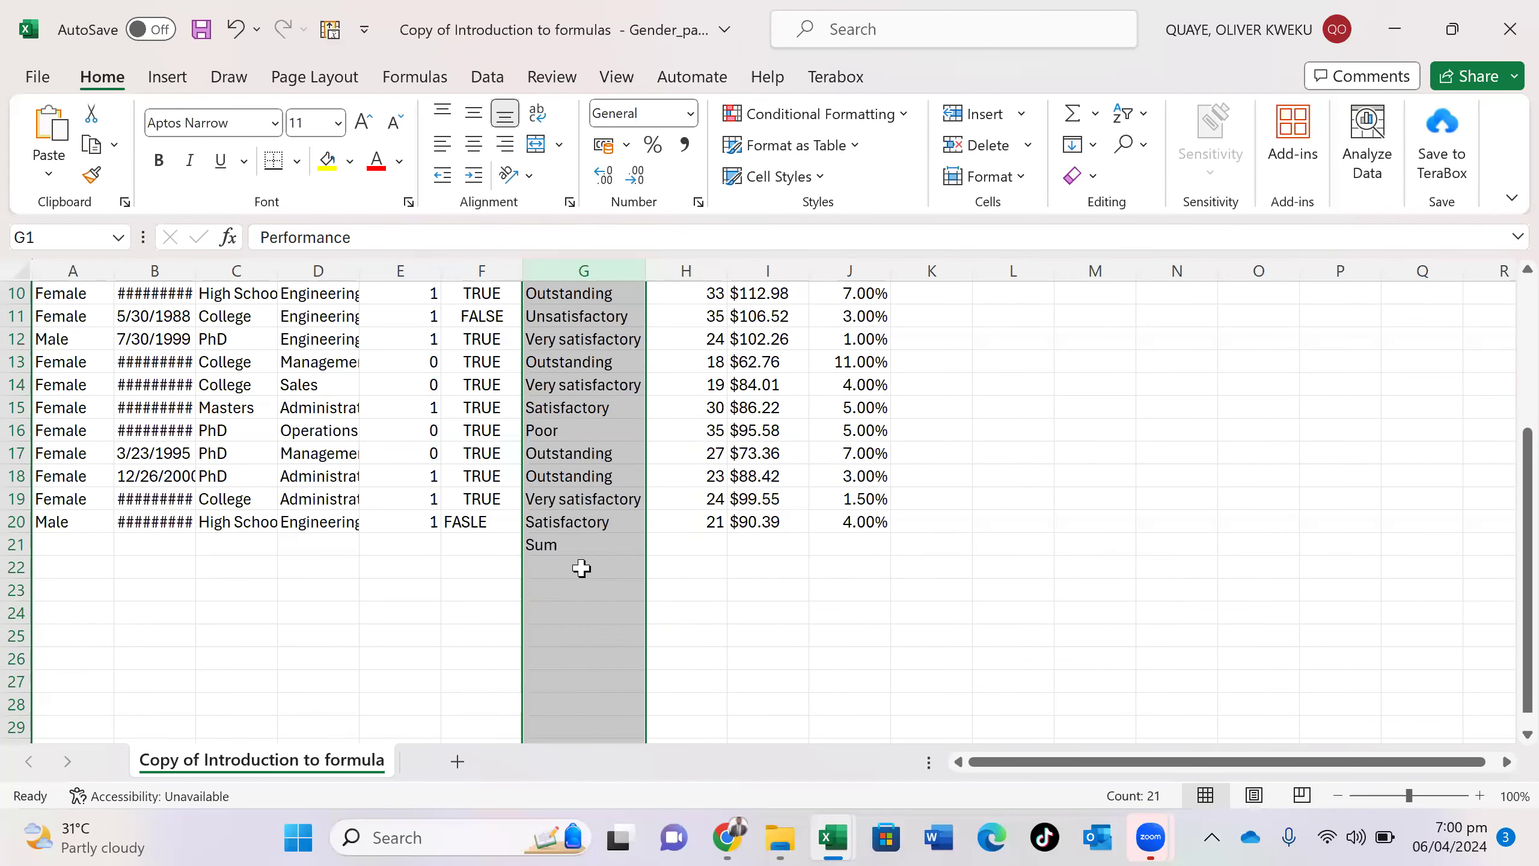
scroll(582, 568, up, 2)
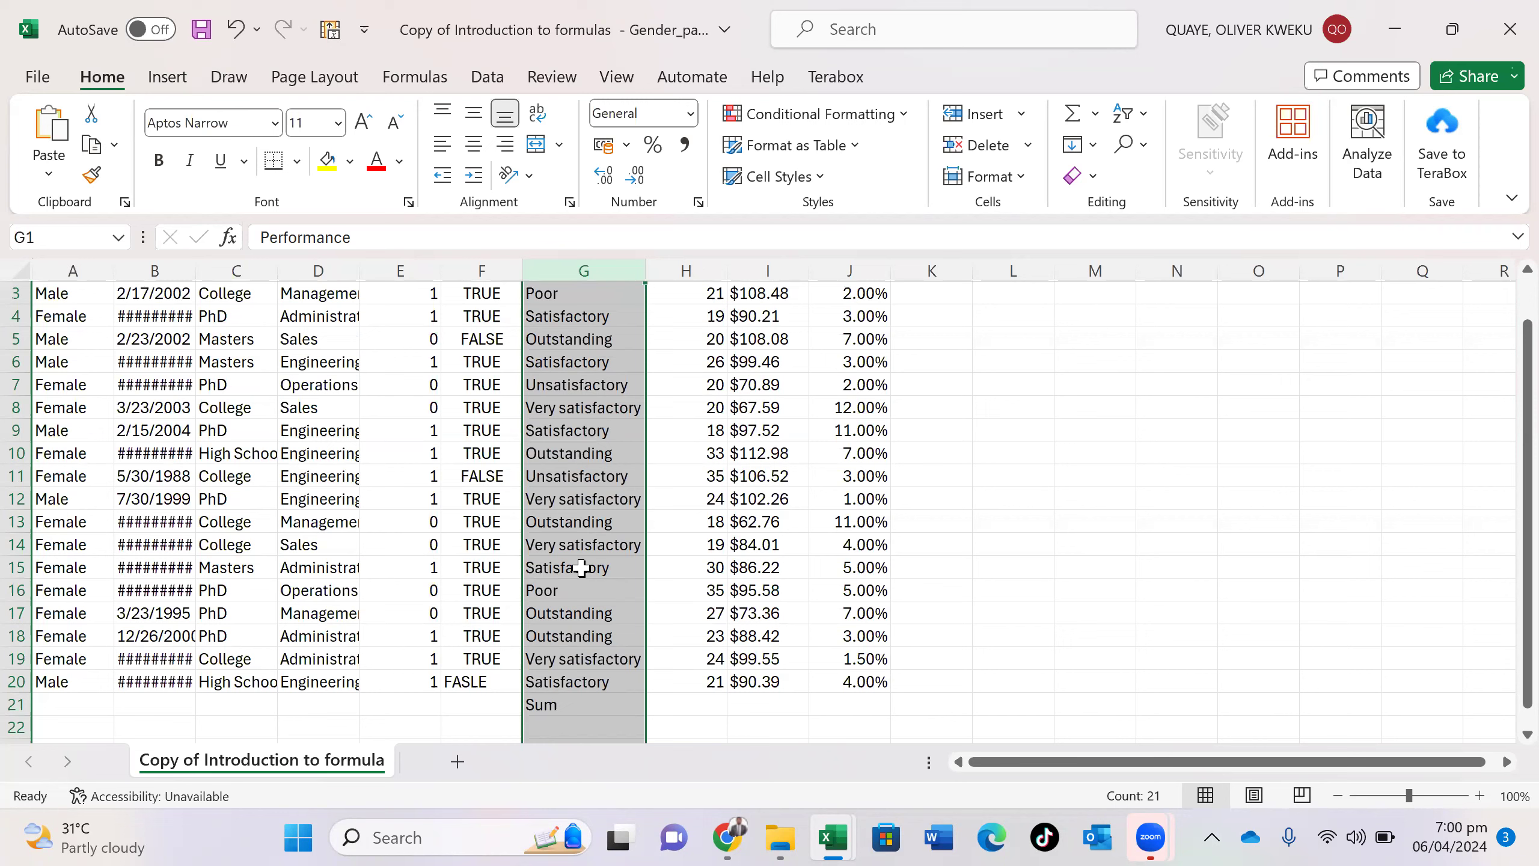
scroll(582, 568, up, 1)
click(307, 586)
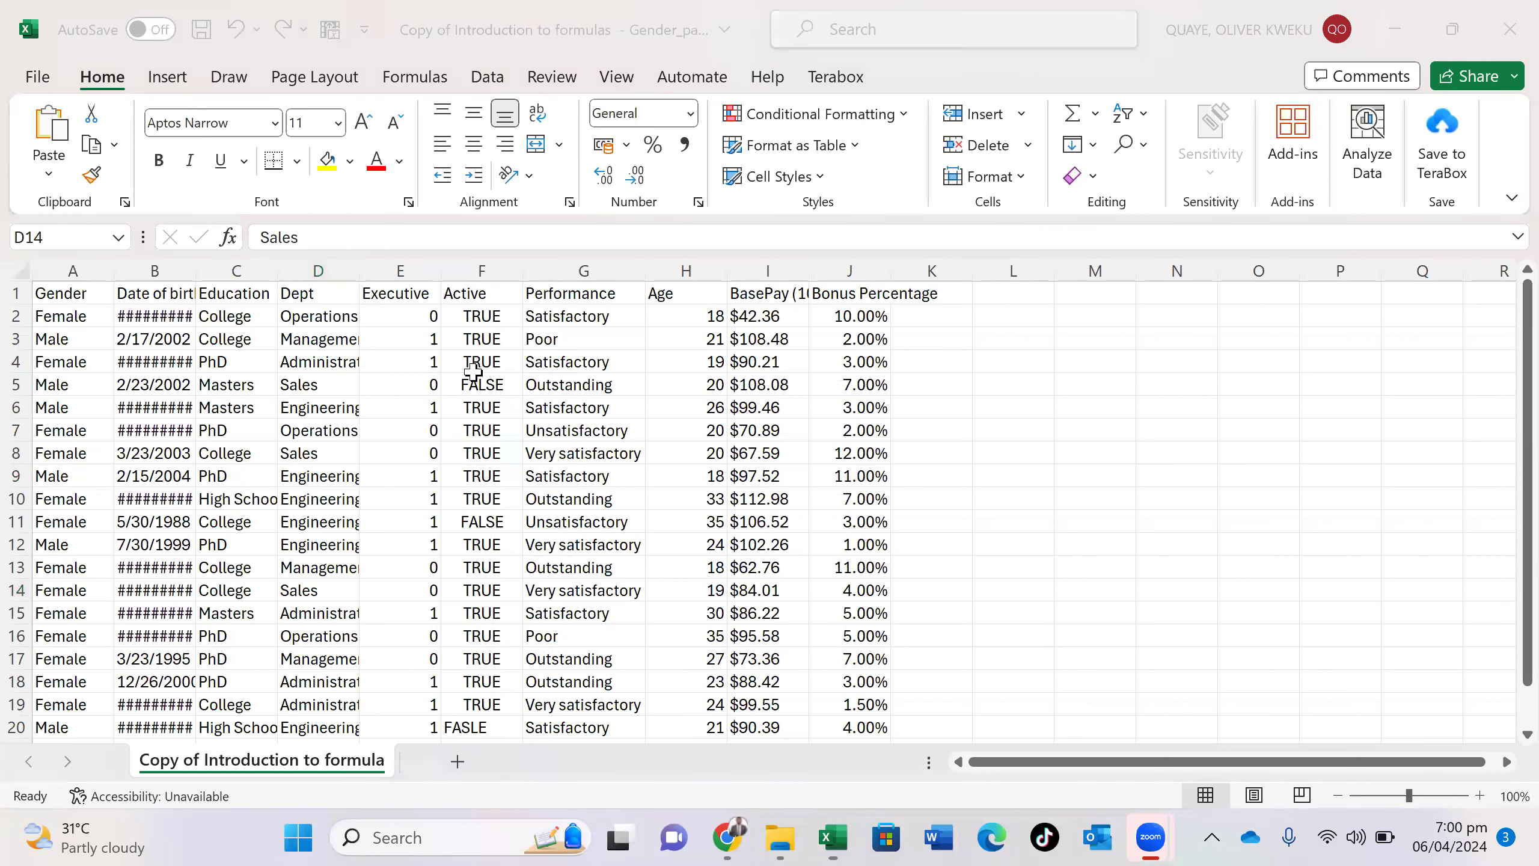
double_click(359, 261)
click(361, 255)
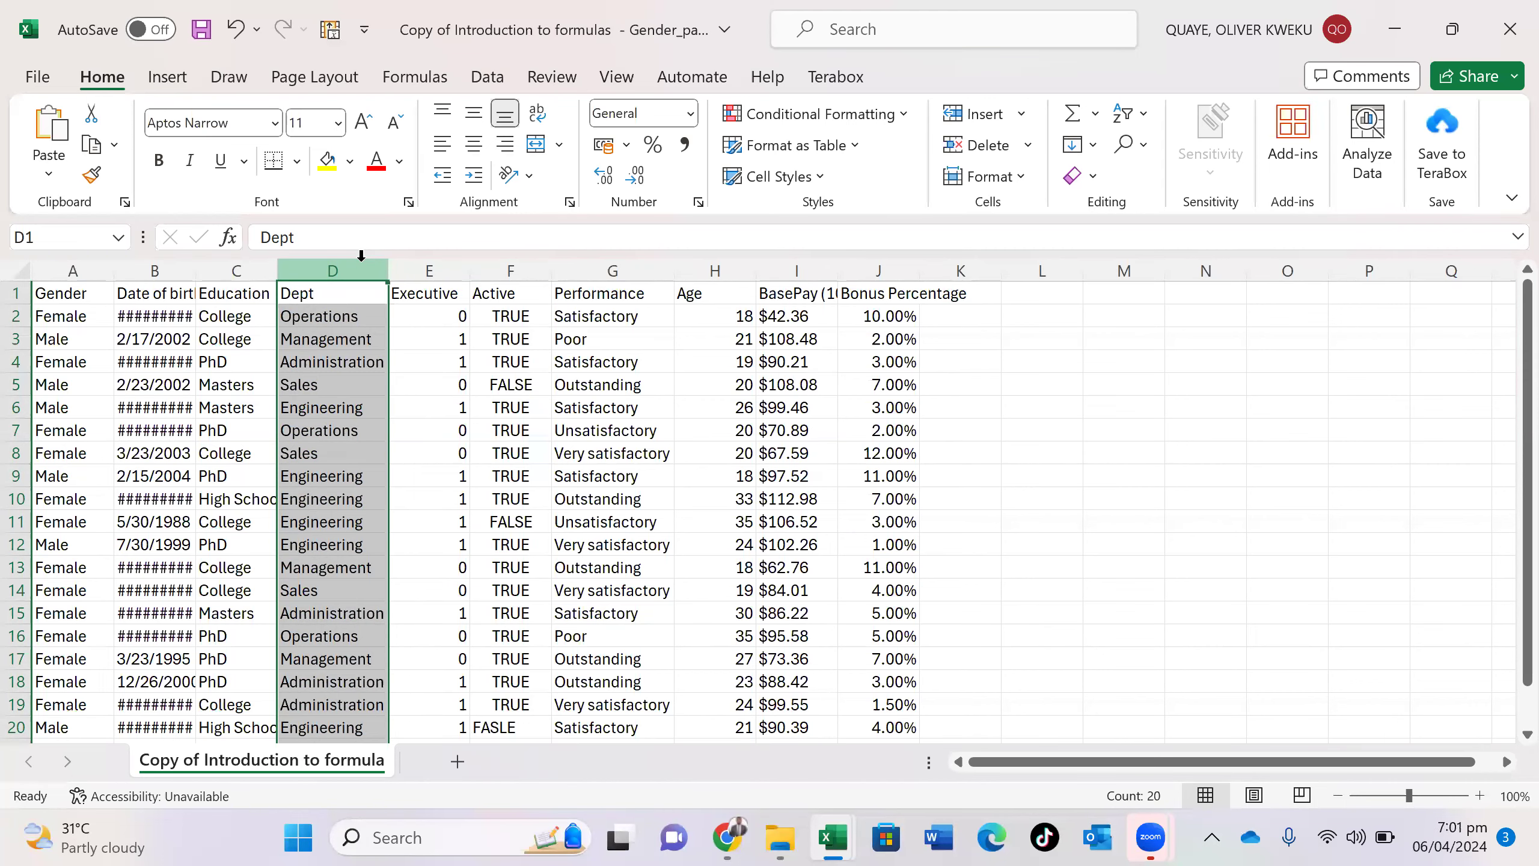
drag(196, 261, 196, 261)
double_click(196, 260)
click(196, 268)
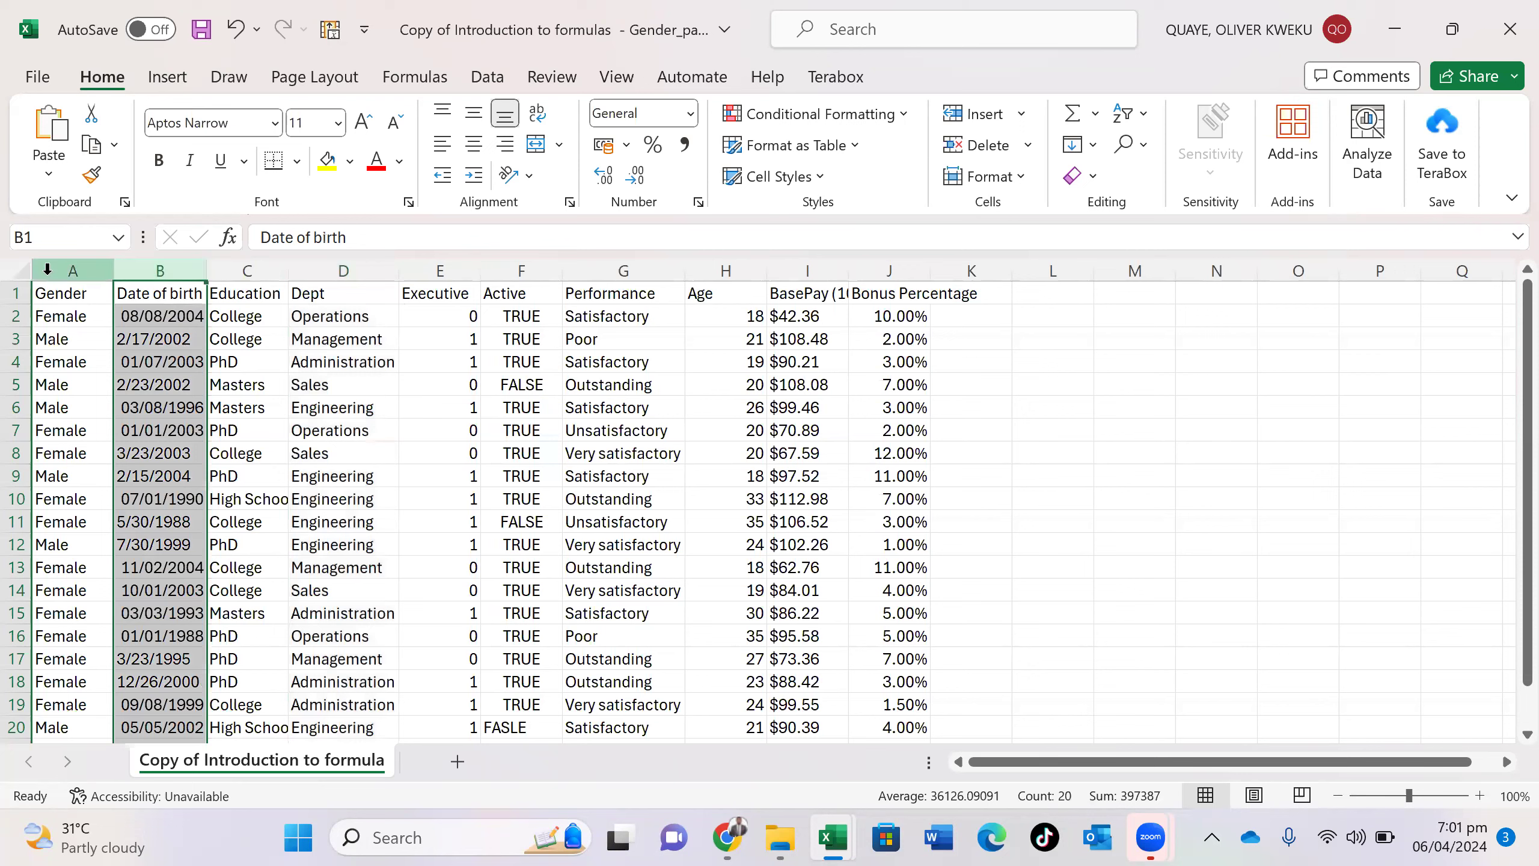
drag(48, 269, 869, 437)
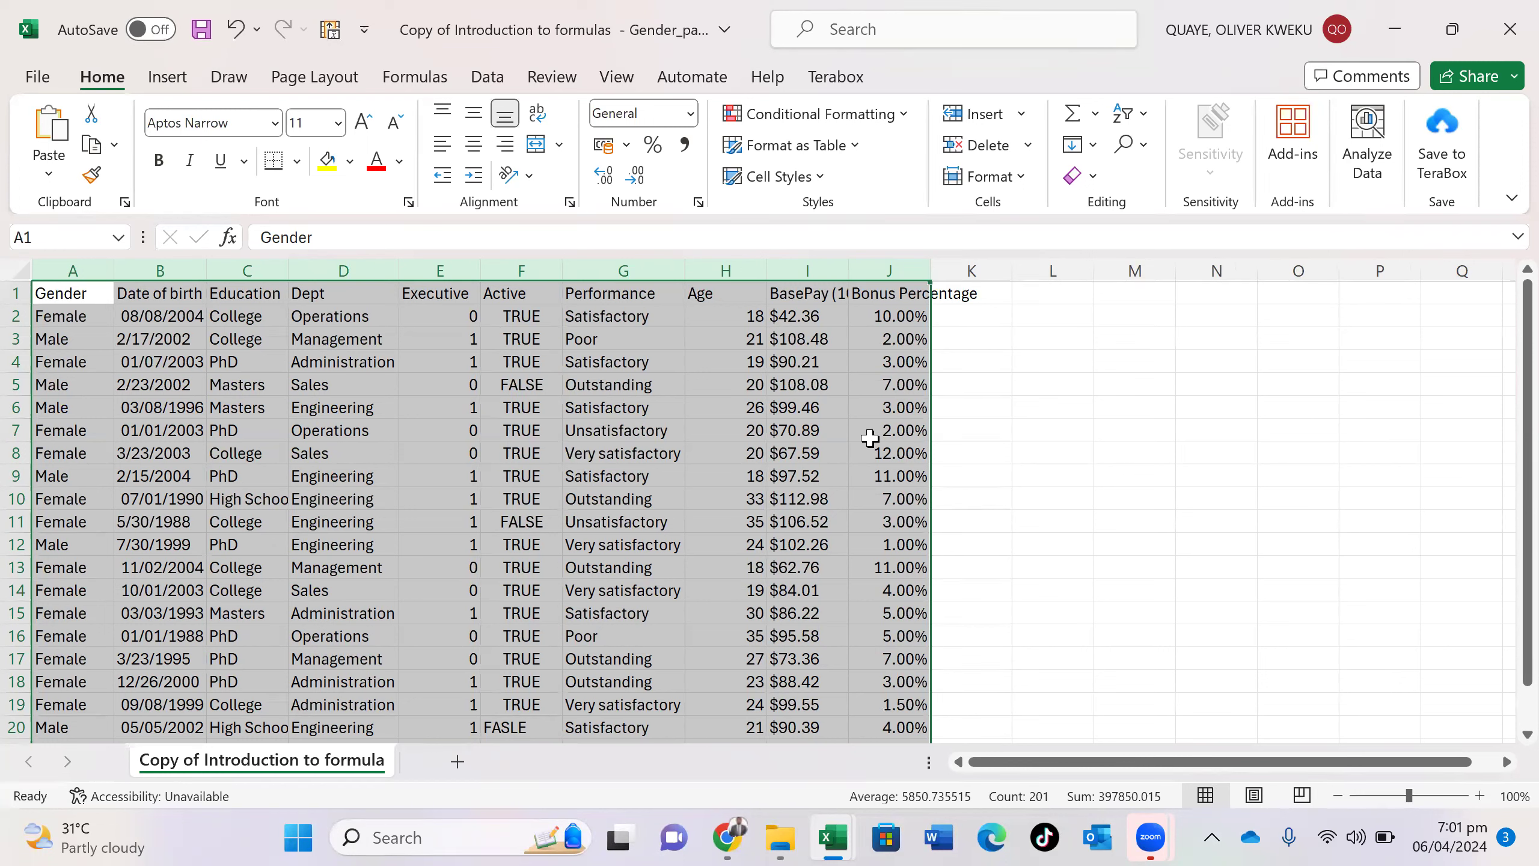
- Select the data range A1:J20 with Ctrl+End and Ctrl+Shift+Home
scroll(870, 438, down, 6)
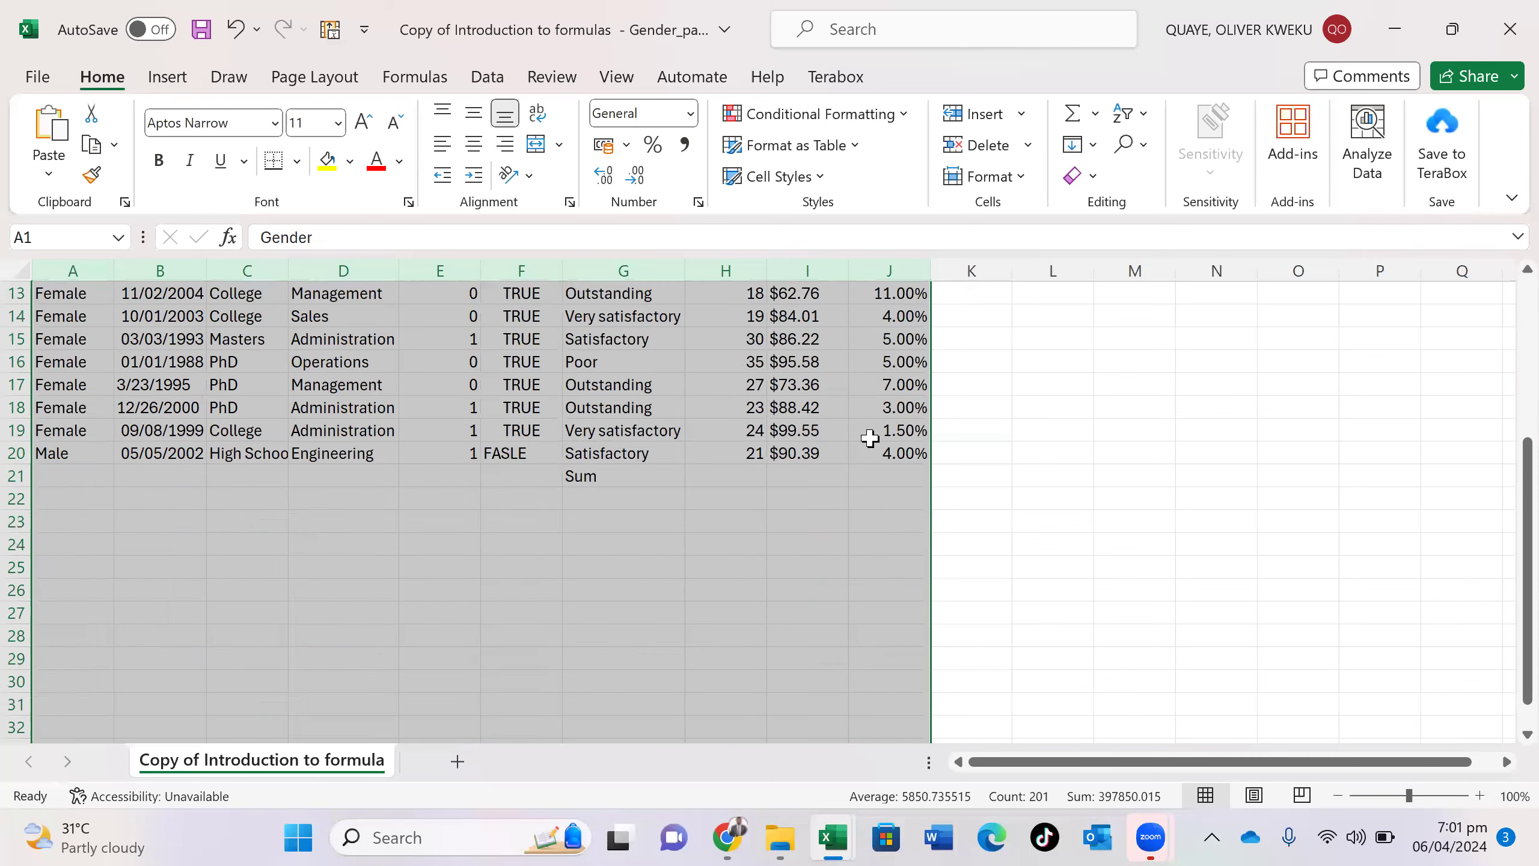
scroll(870, 438, up, 6)
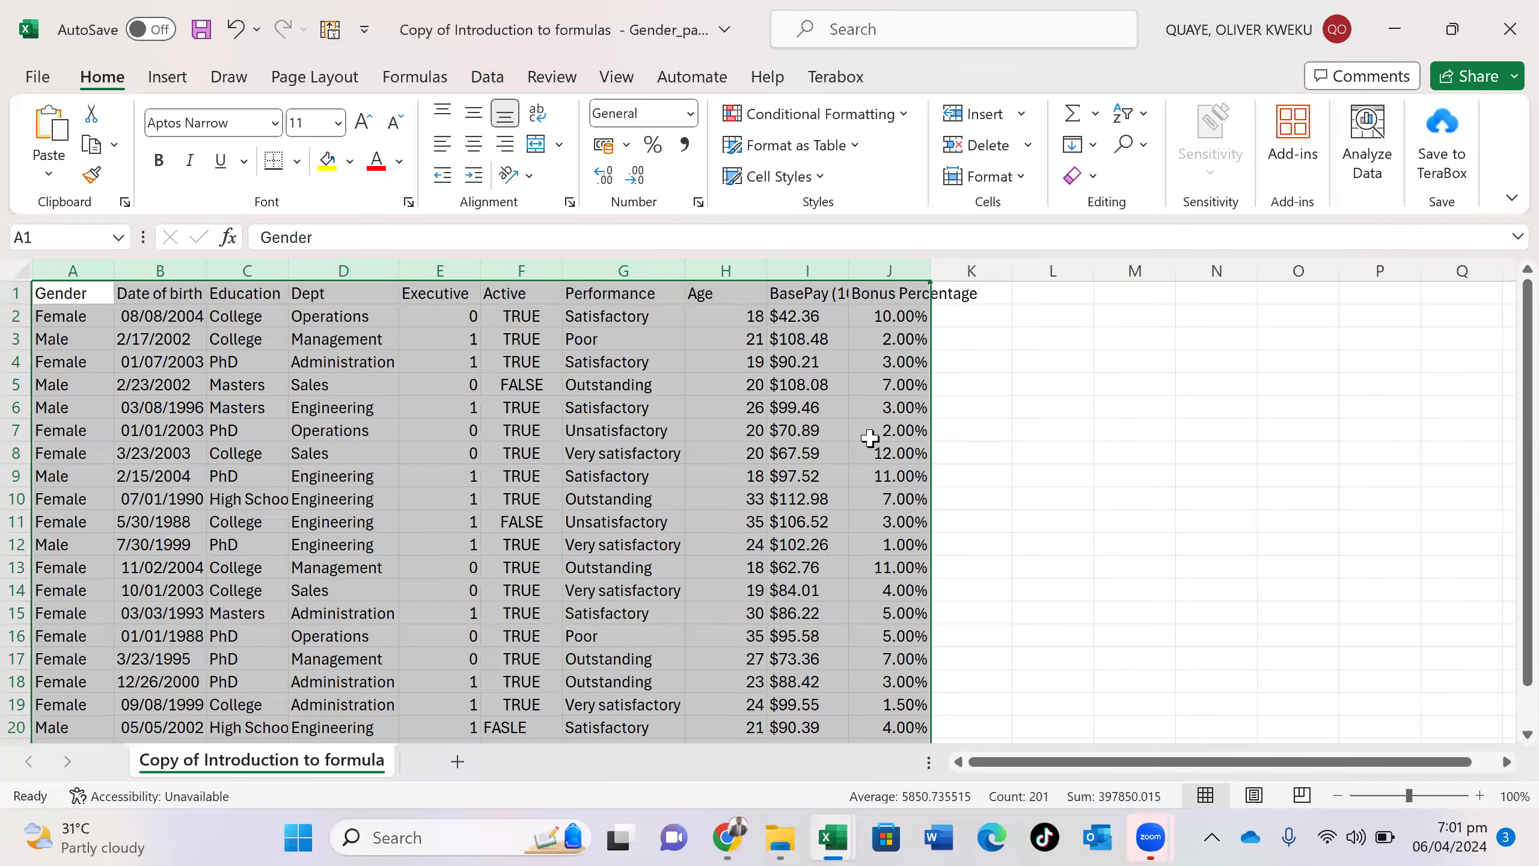
scroll(870, 437, down, 7)
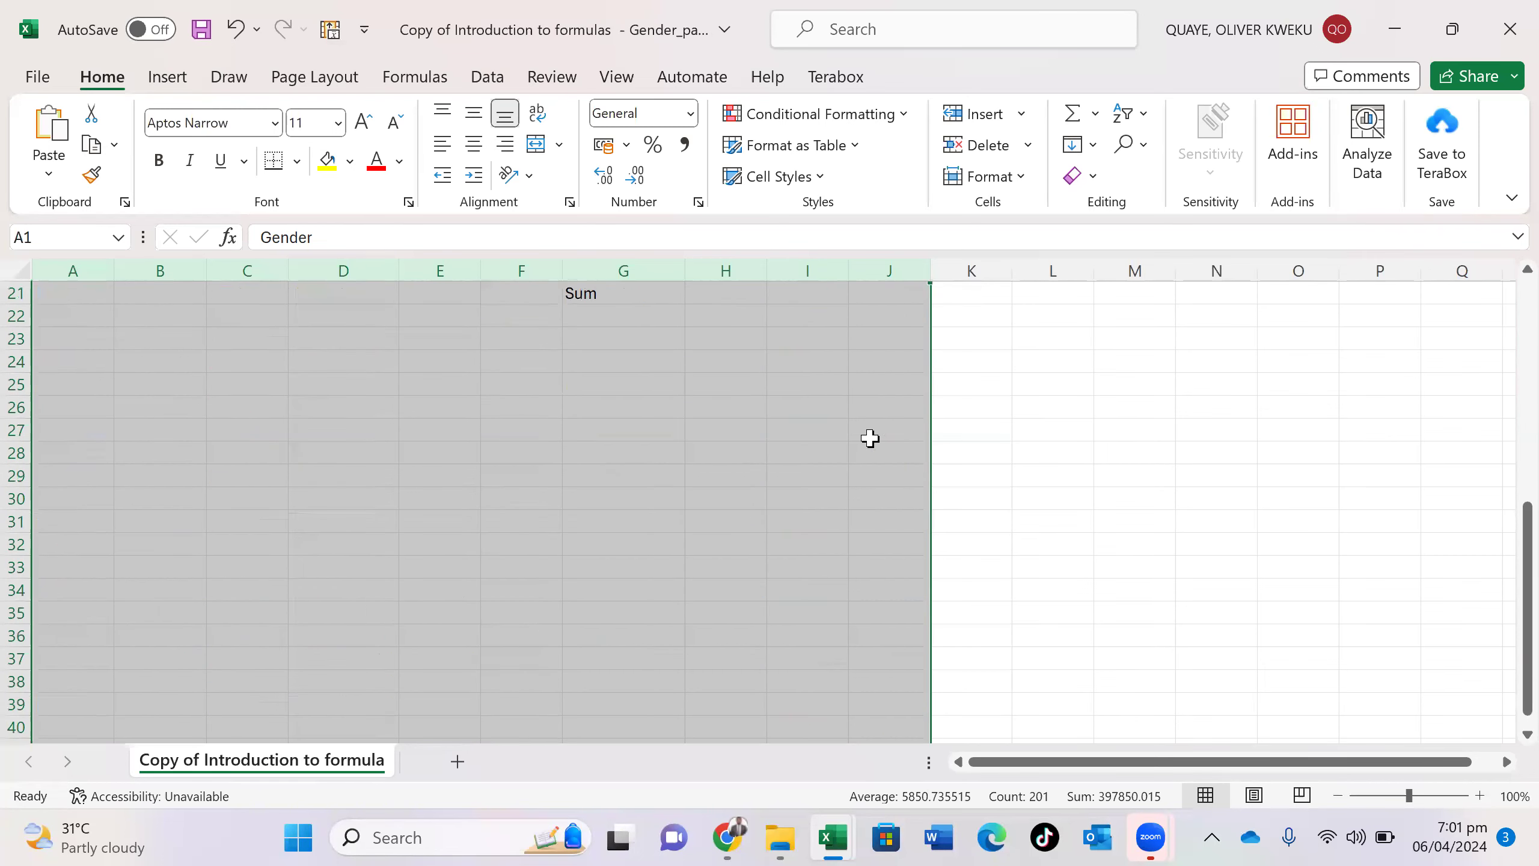
scroll(870, 437, up, 7)
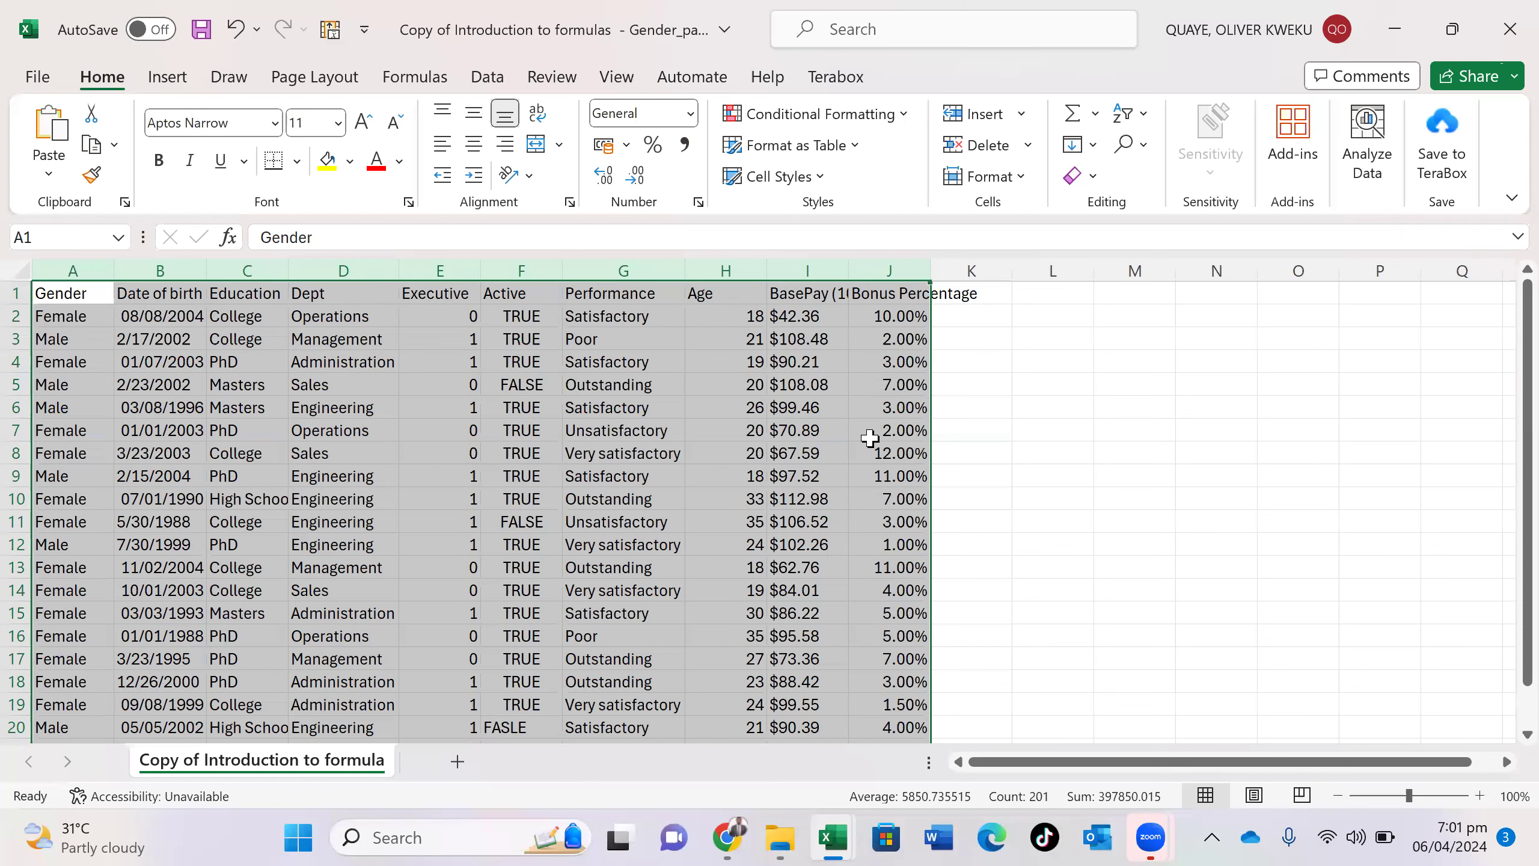
key(ctrl+End)
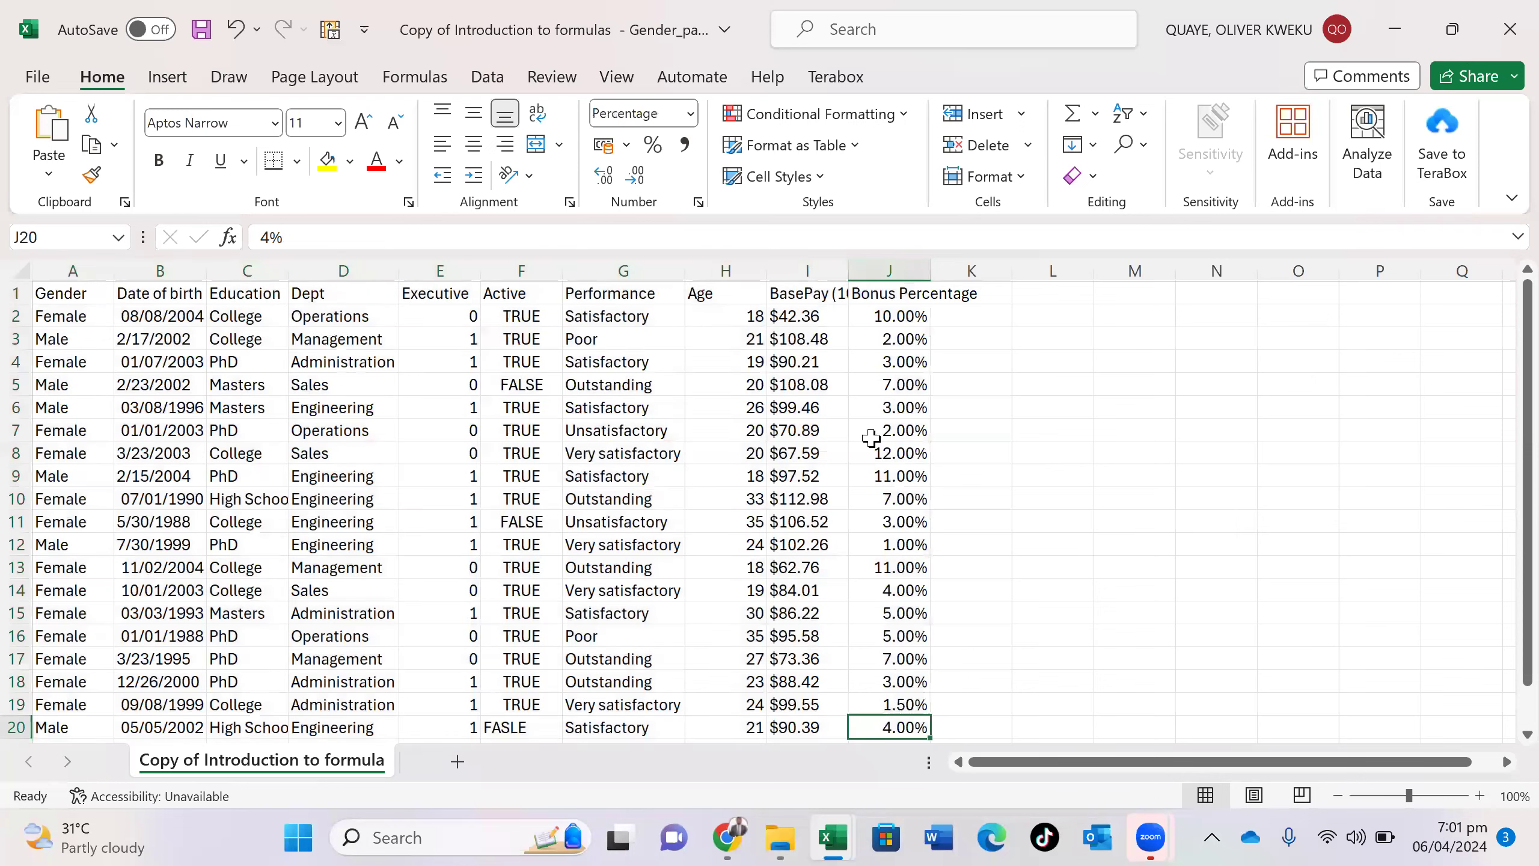
key(ctrl+shift+Home)
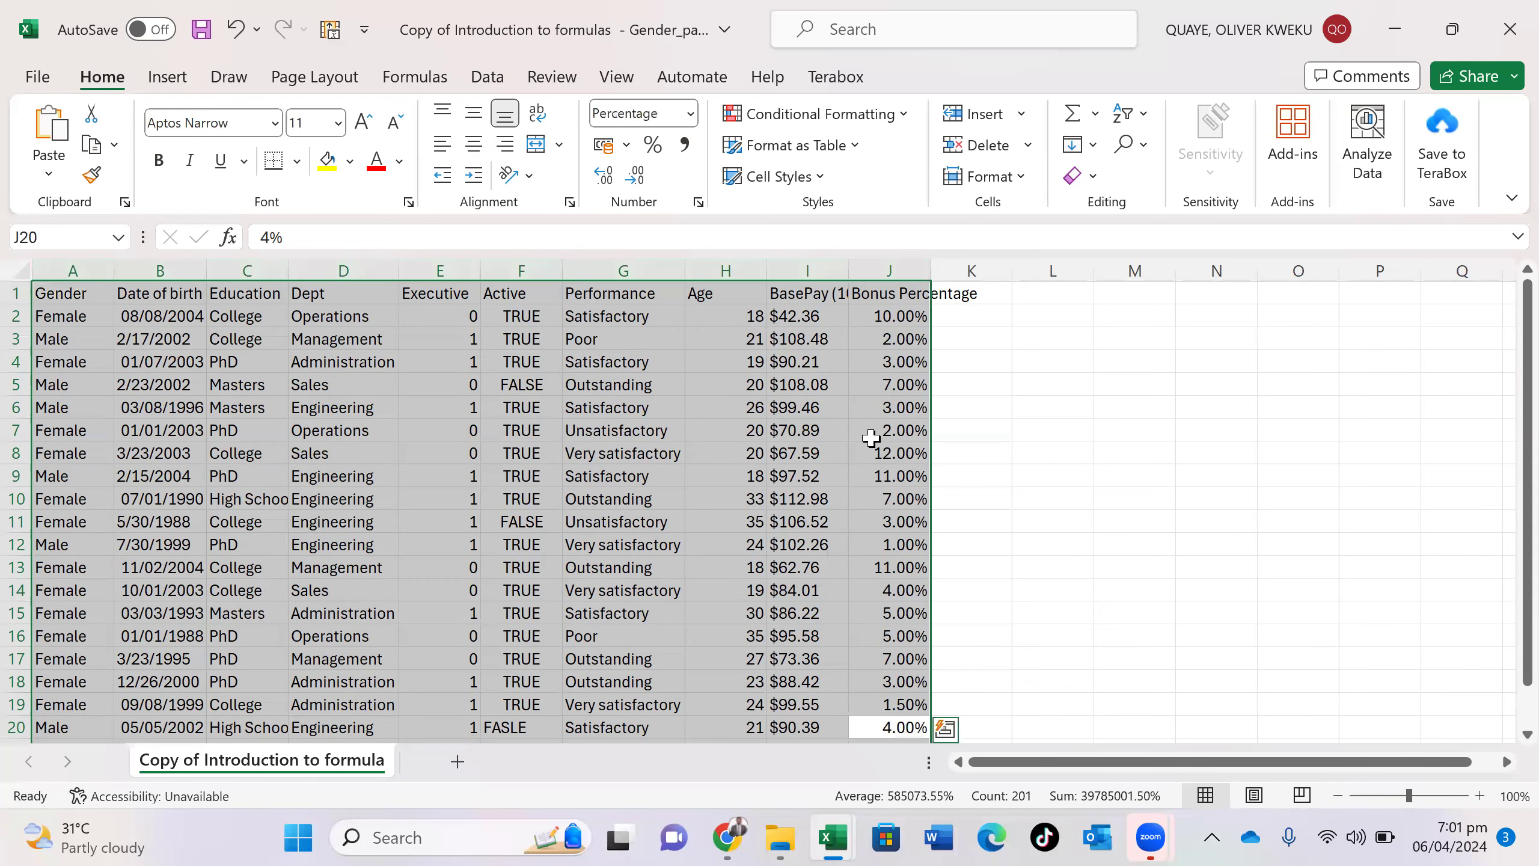
scroll(870, 438, down, 6)
scroll(870, 438, up, 6)
click(870, 437)
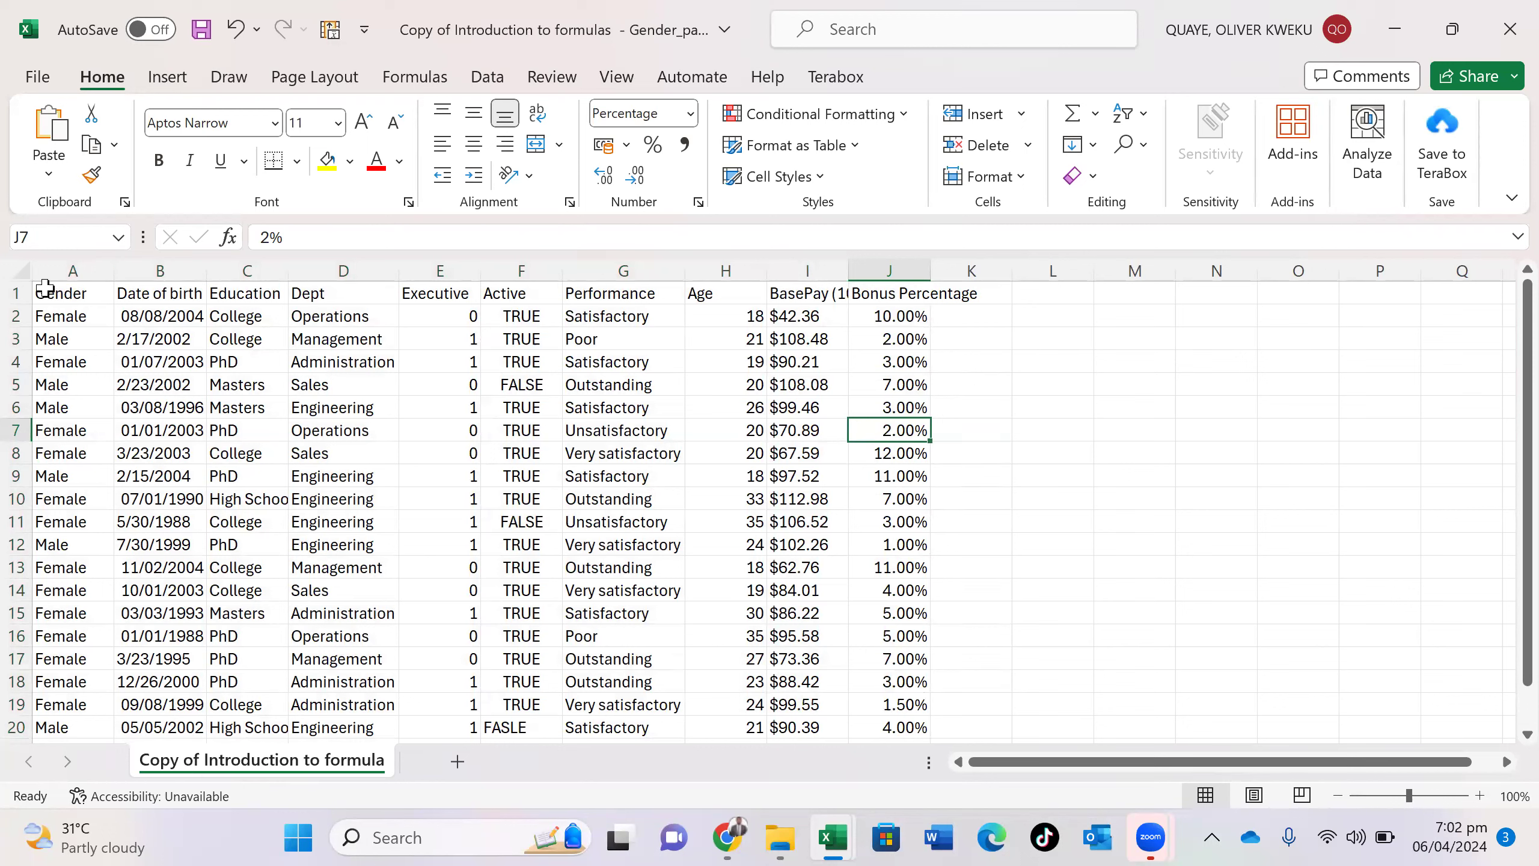
- Select the entire data table at once with Ctrl+A
mouse_move(45, 288)
mouse_down()
mouse_move(521, 432)
mouse_move(842, 606)
mouse_move(891, 659)
mouse_up()
drag(997, 788, 905, 533)
scroll(906, 533, up, 3)
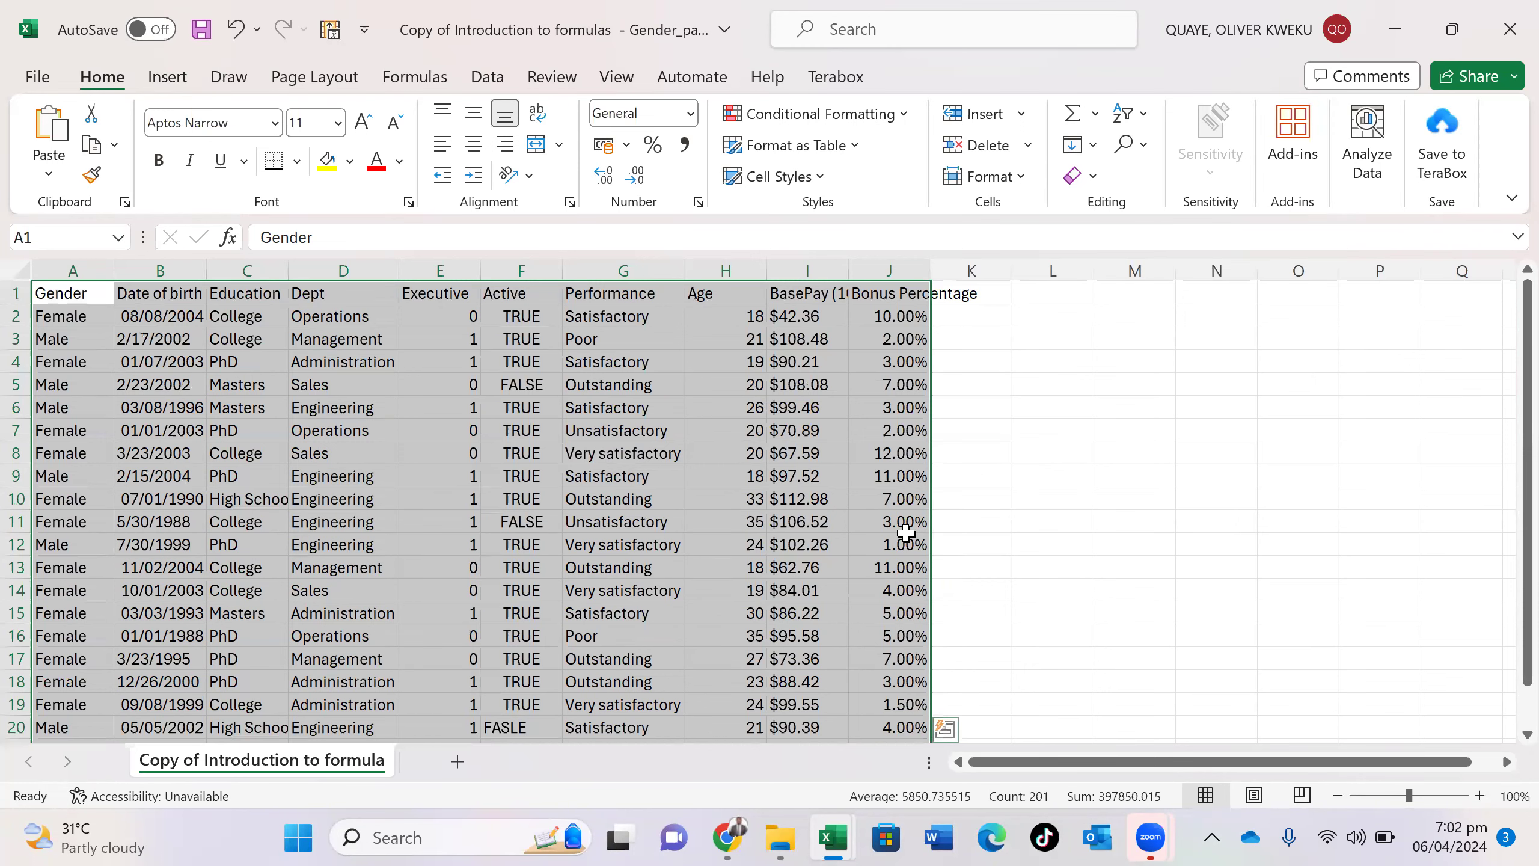
click(729, 484)
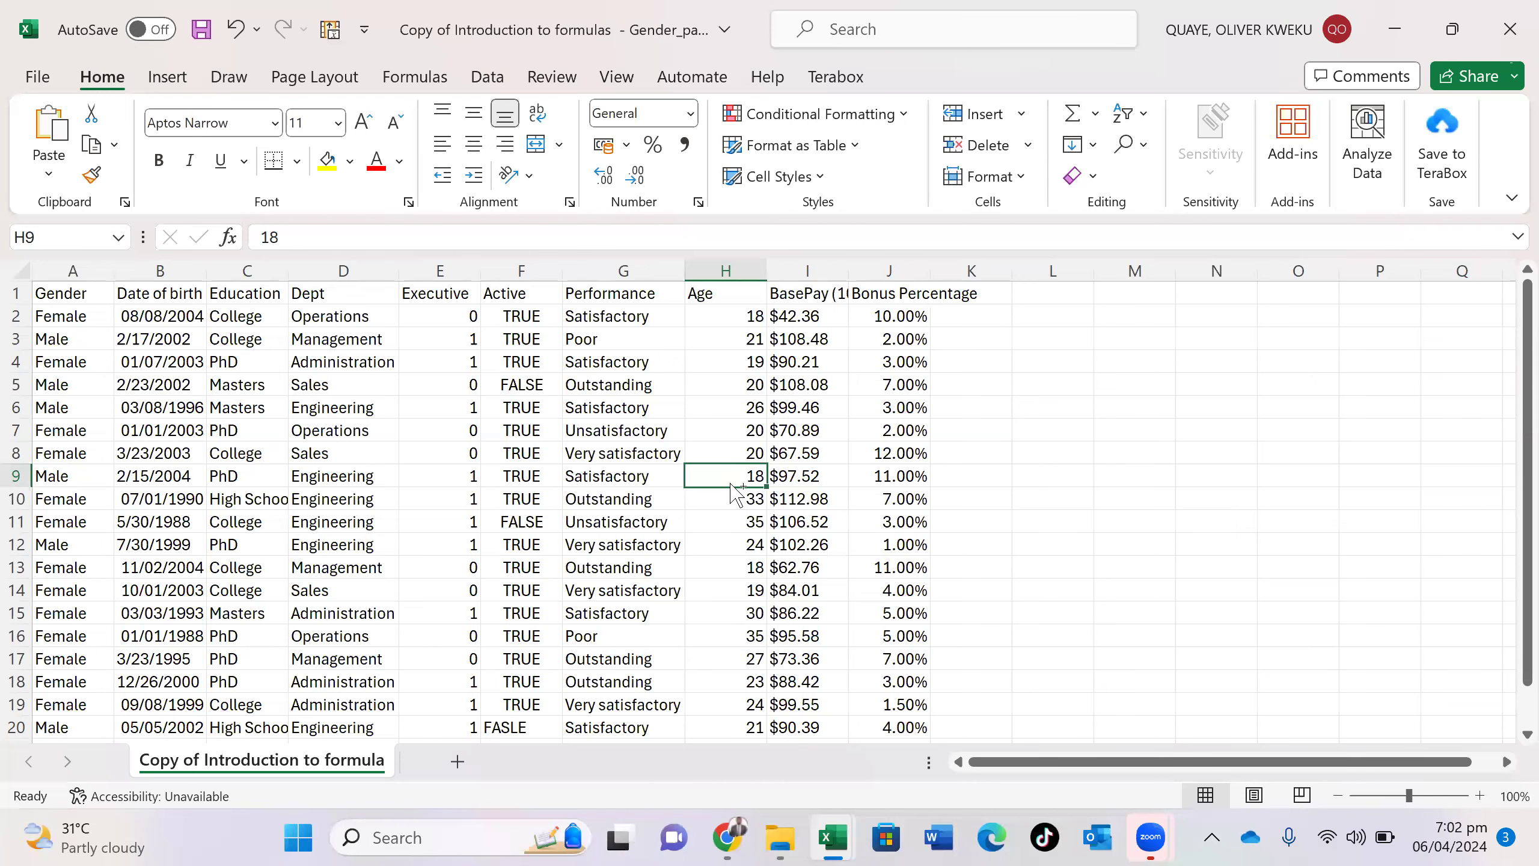
key(ctrl+a)
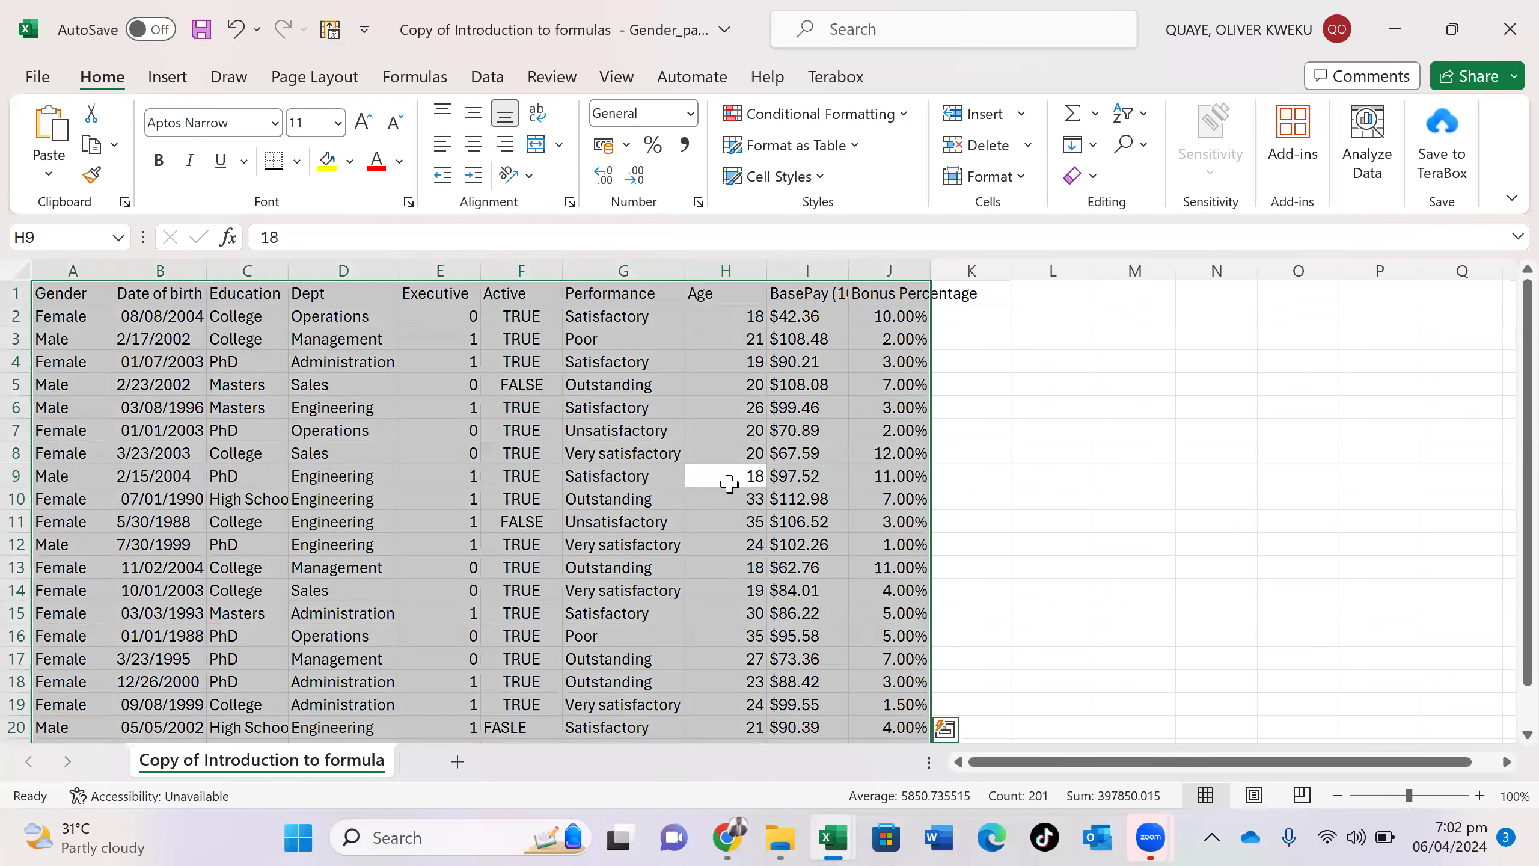
- Enter 'CLT+A = select all' in O5 and colour the words 'select all' red
click(1289, 385)
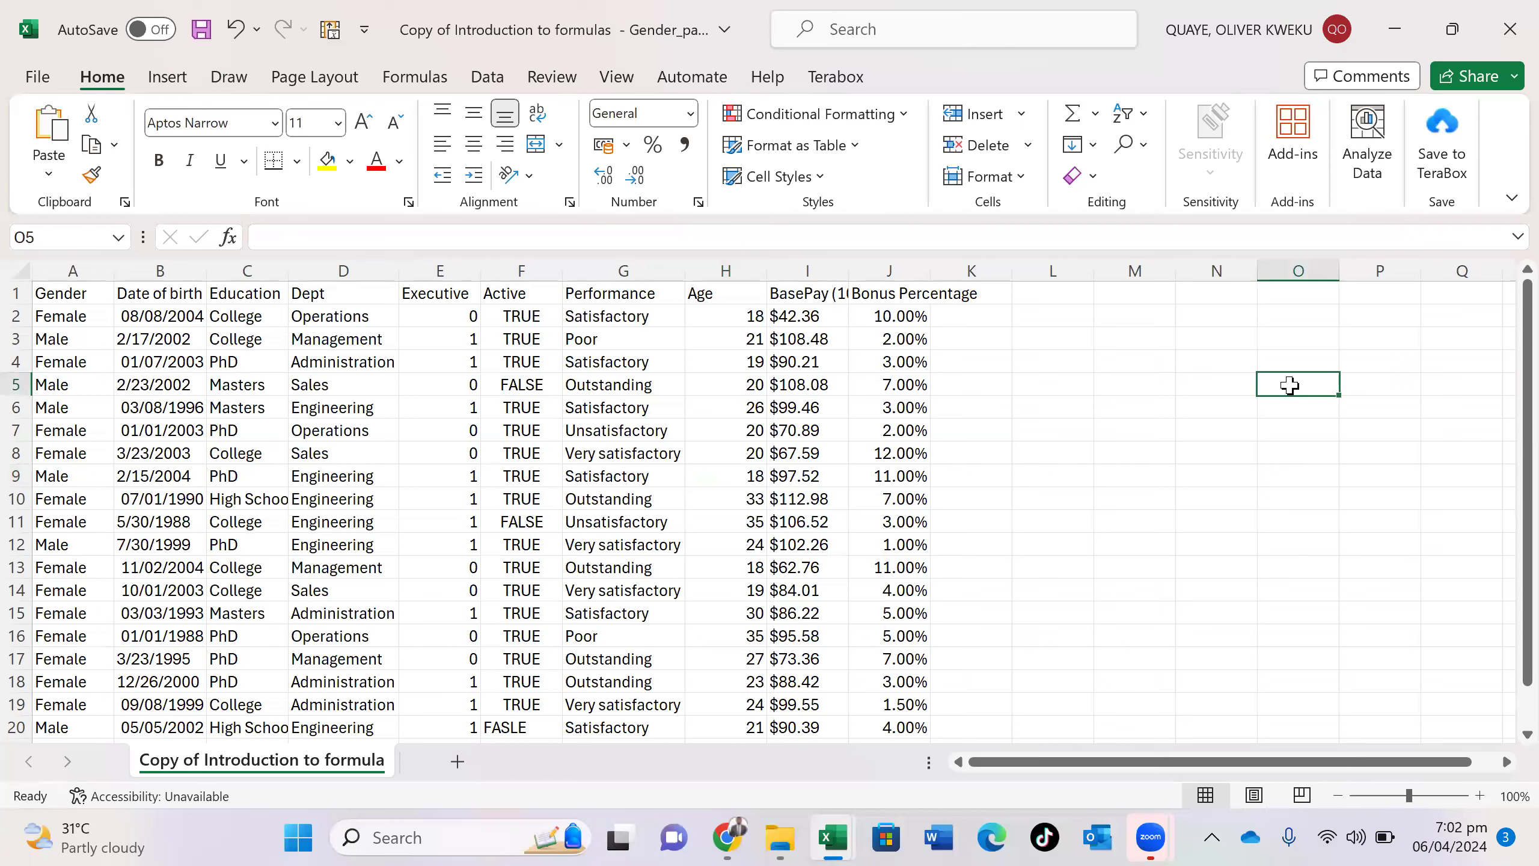
text(CLT)
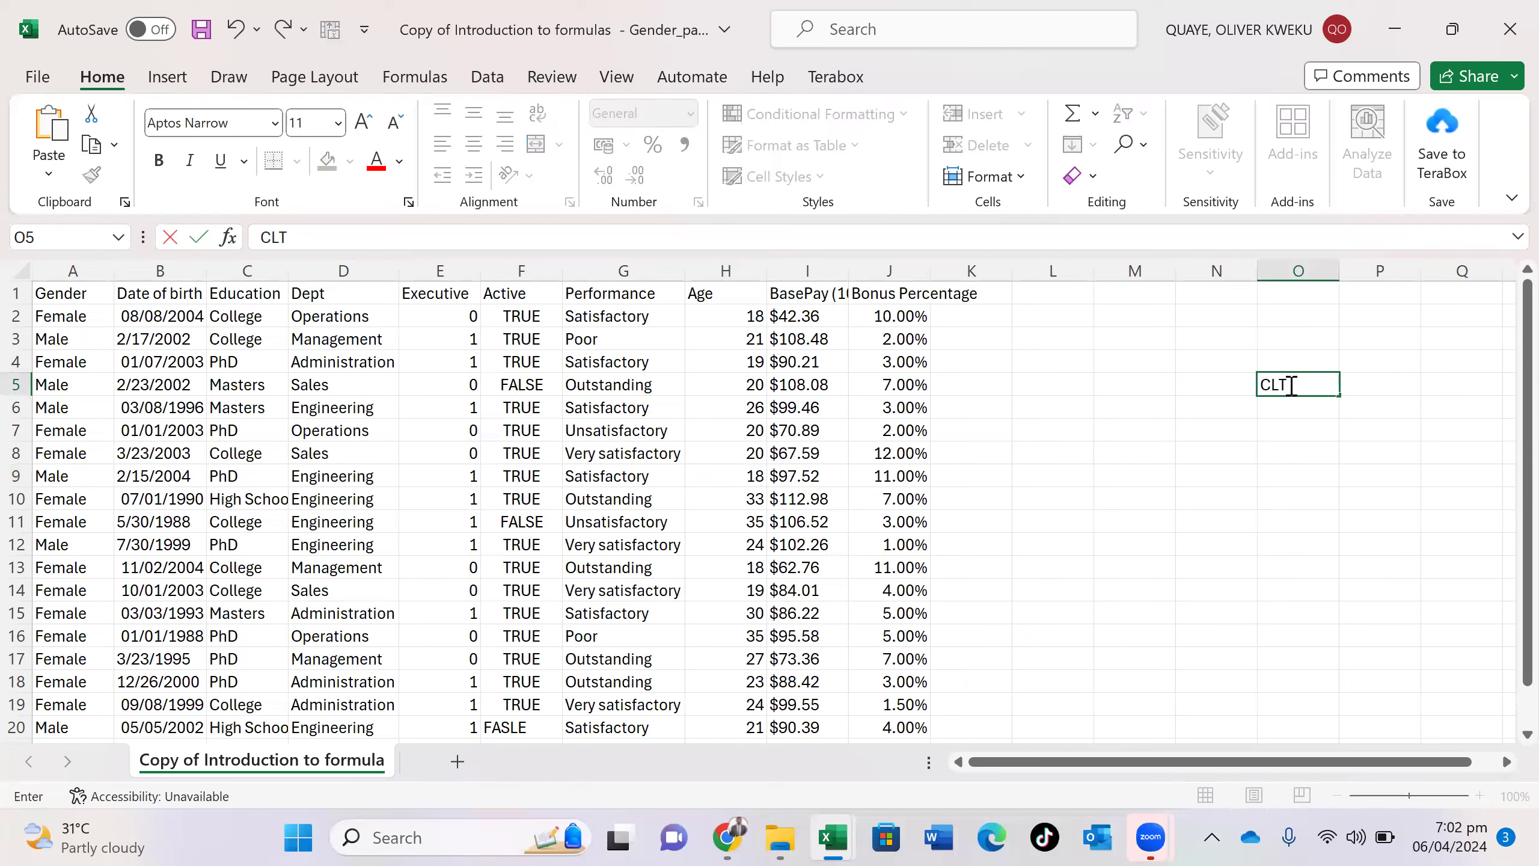
text(")
text(+)
text(A)
text( =)
text( sele)
text(ct)
text( all)
drag(1323, 385, 1446, 387)
click(1445, 356)
click(1371, 449)
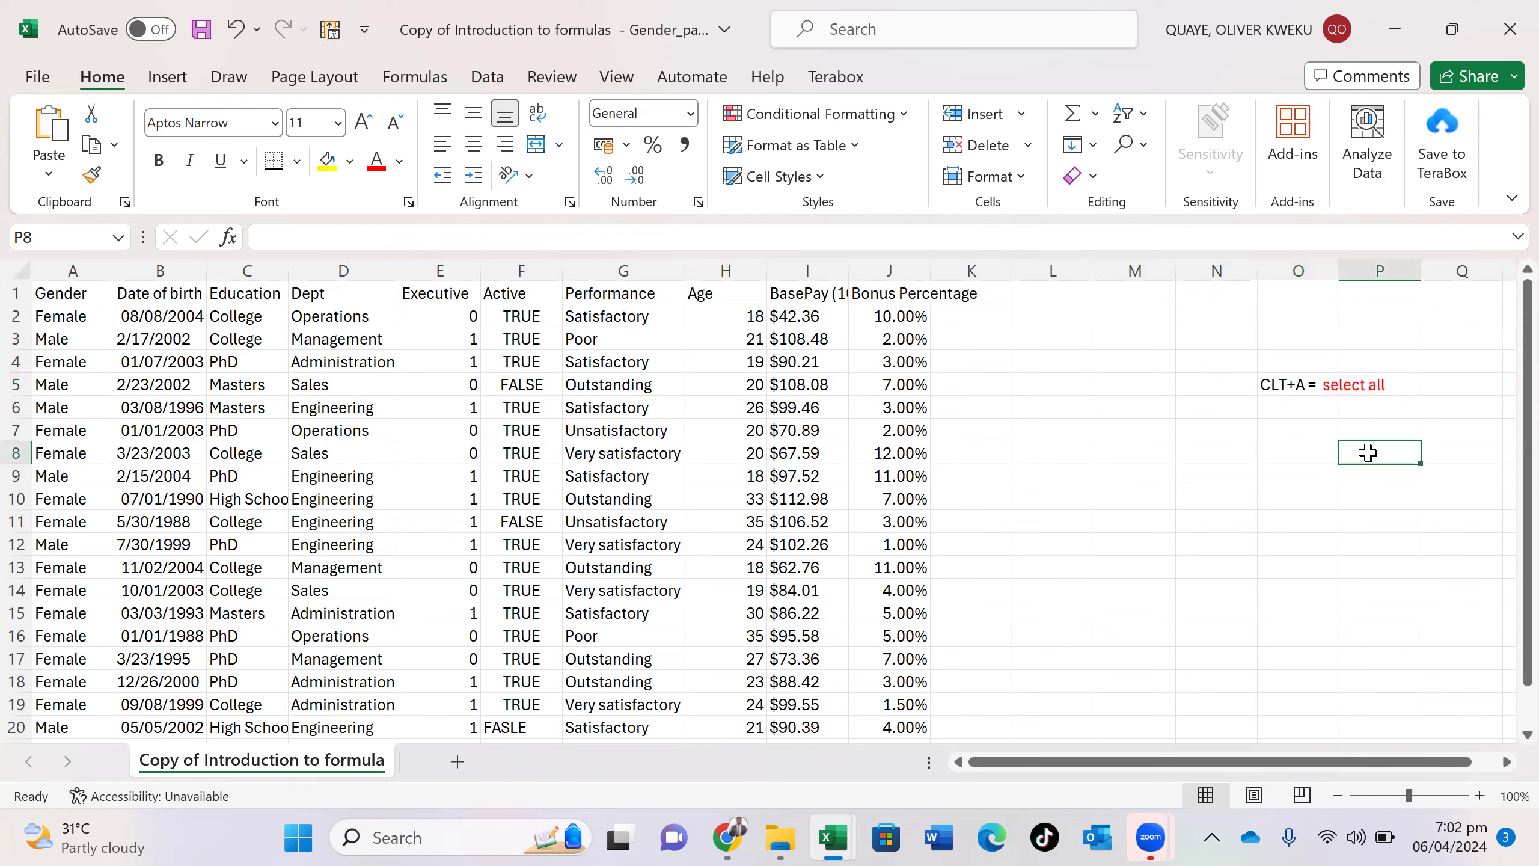
- Reselect the table from F7 with Ctrl+A and AutoFit the Age column
click(534, 422)
key(ctrl+a)
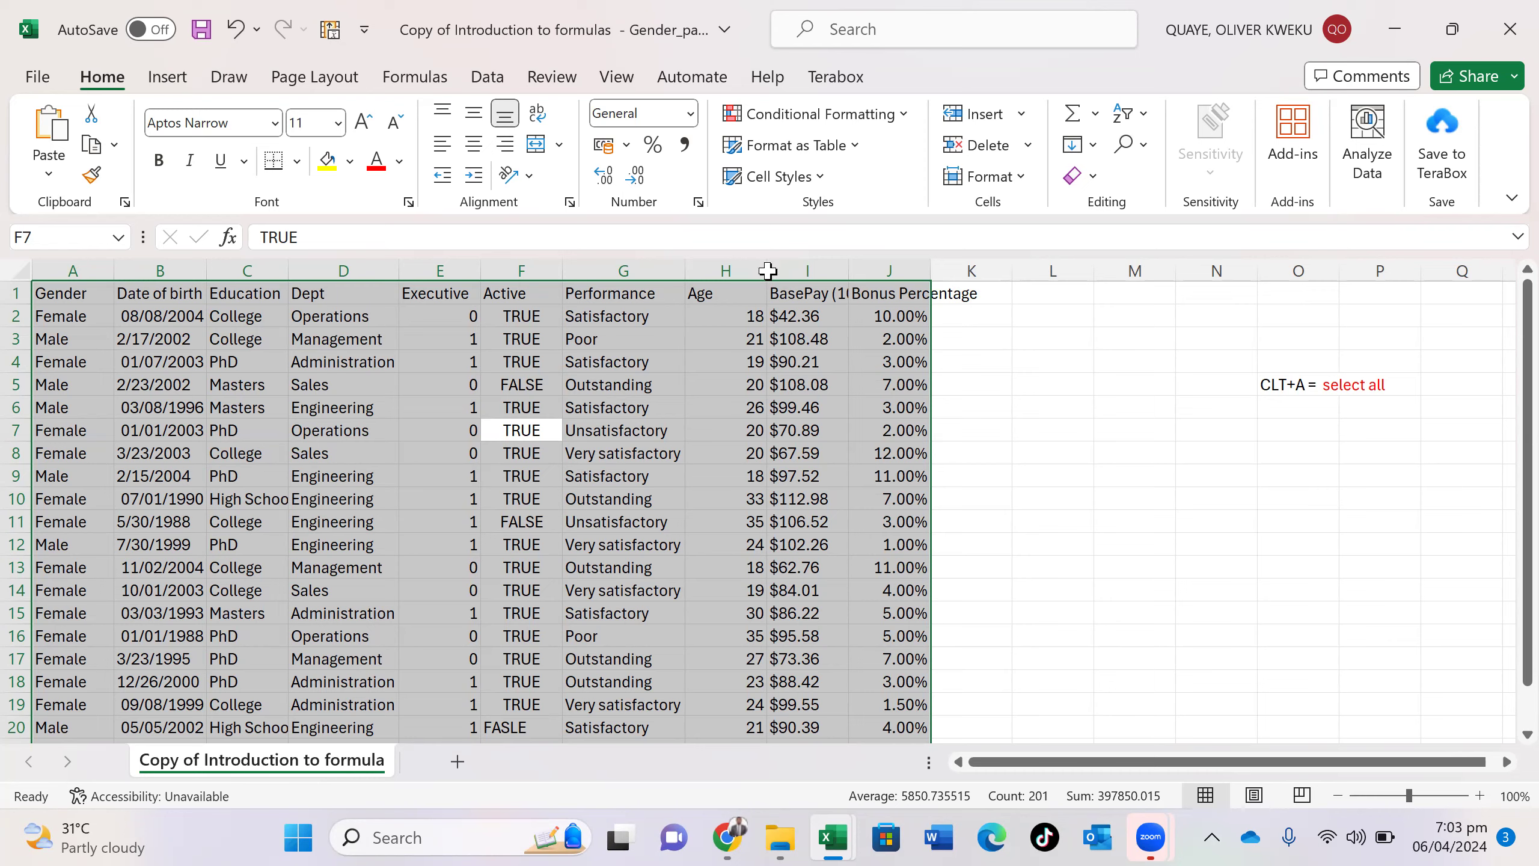
double_click(767, 271)
click(769, 267)
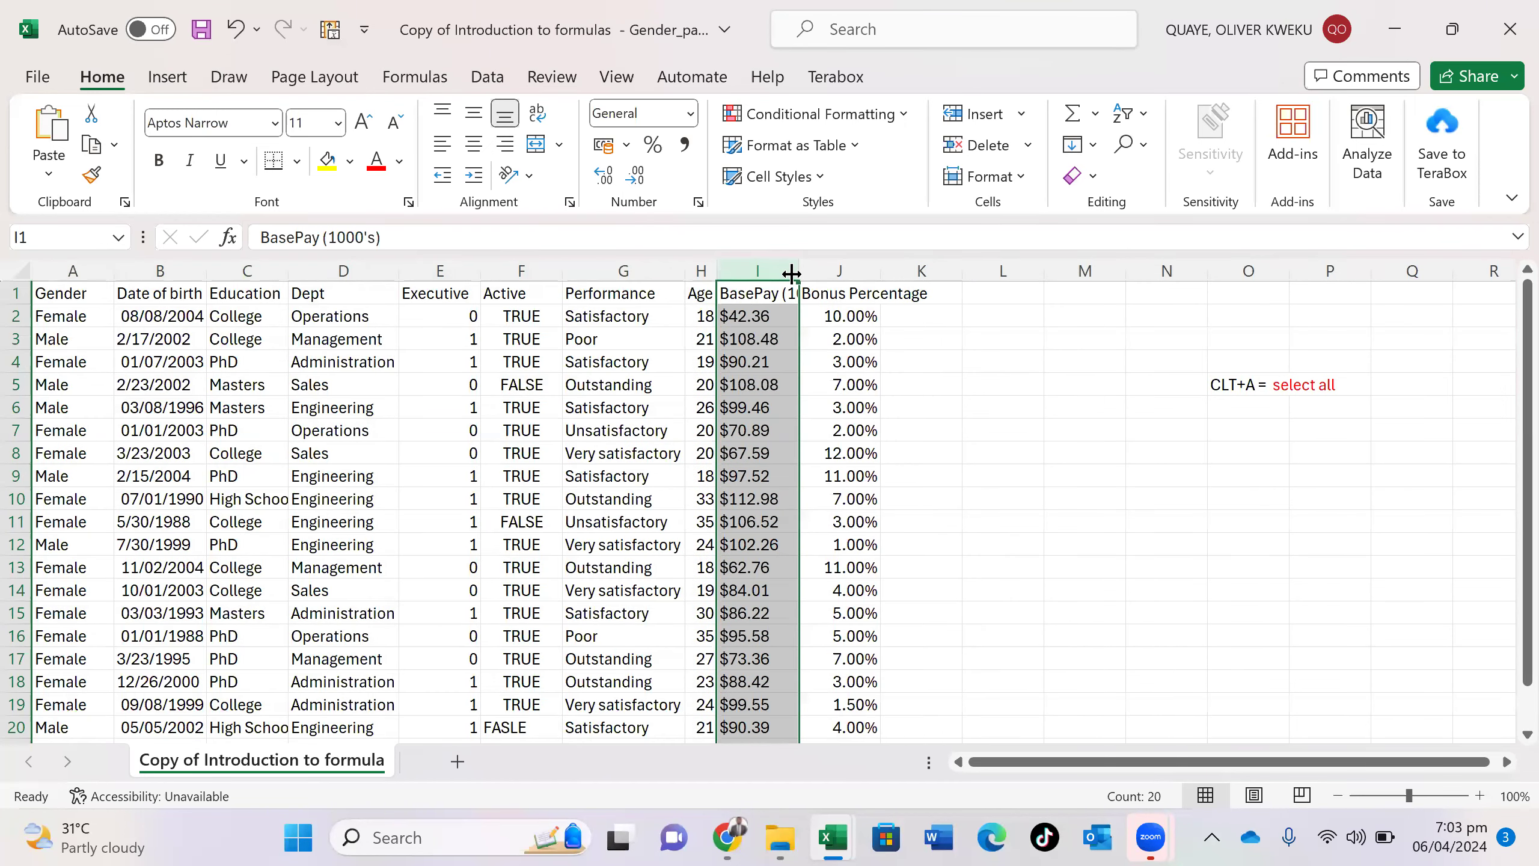
- Select the whole sheet and AutoFit every column to its contents
key(ctrl+a)
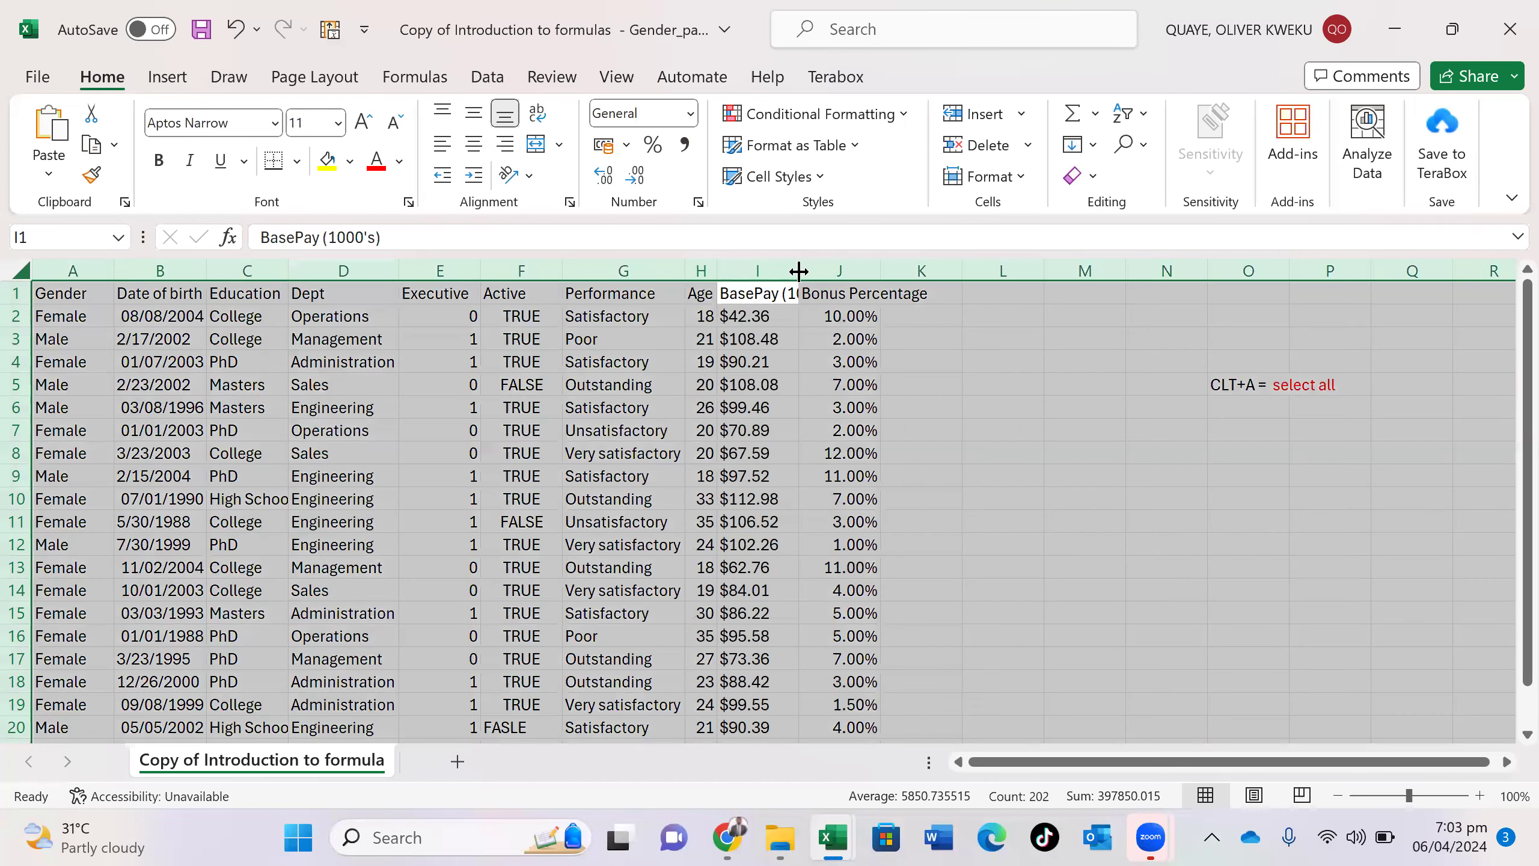
double_click(793, 273)
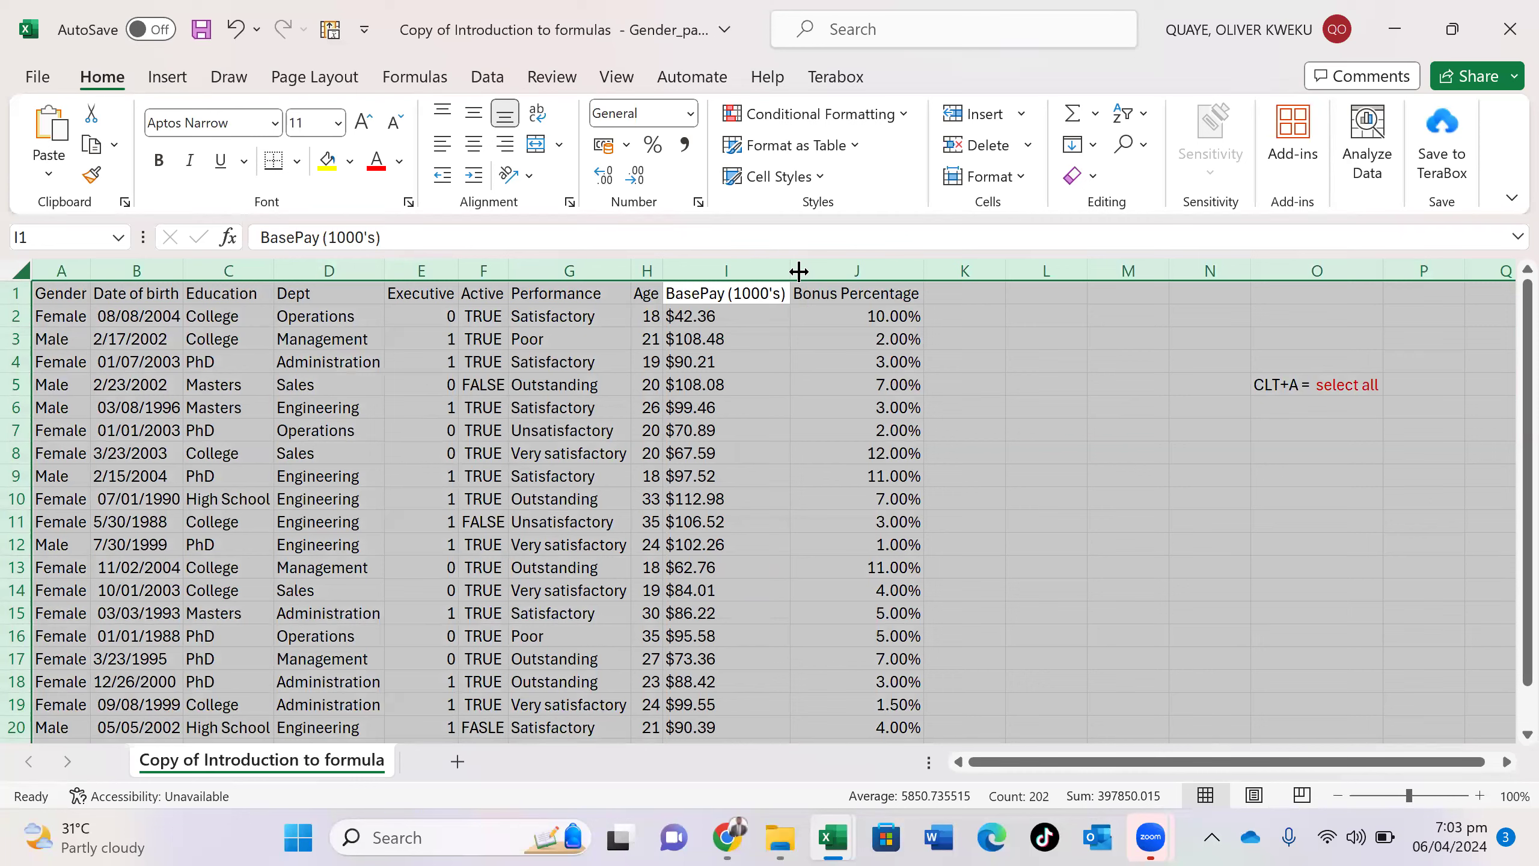
scroll(799, 271, down, 20)
scroll(799, 272, up, 13)
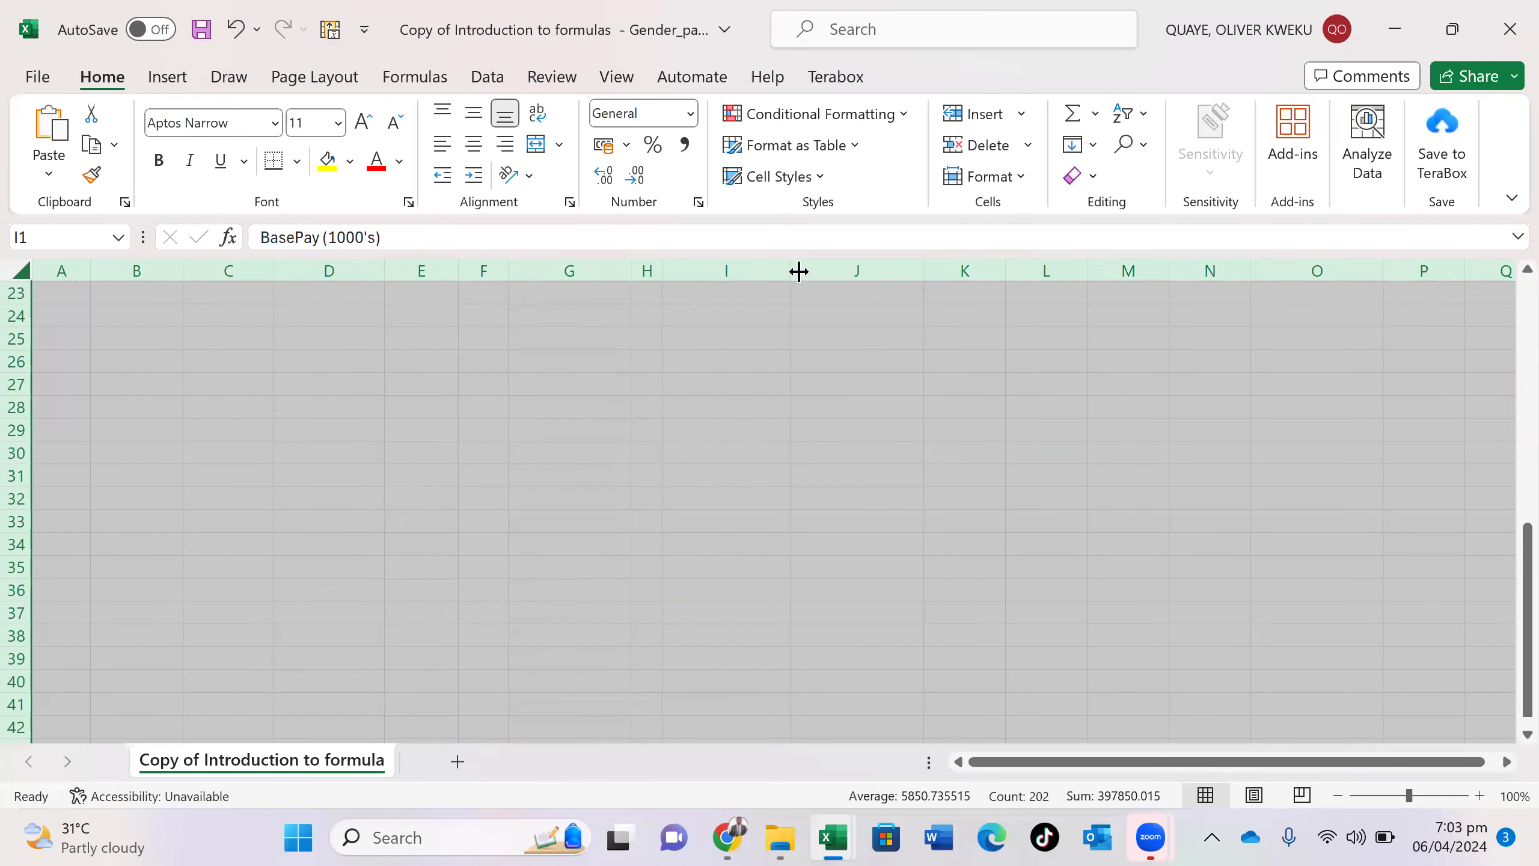
scroll(798, 272, up, 7)
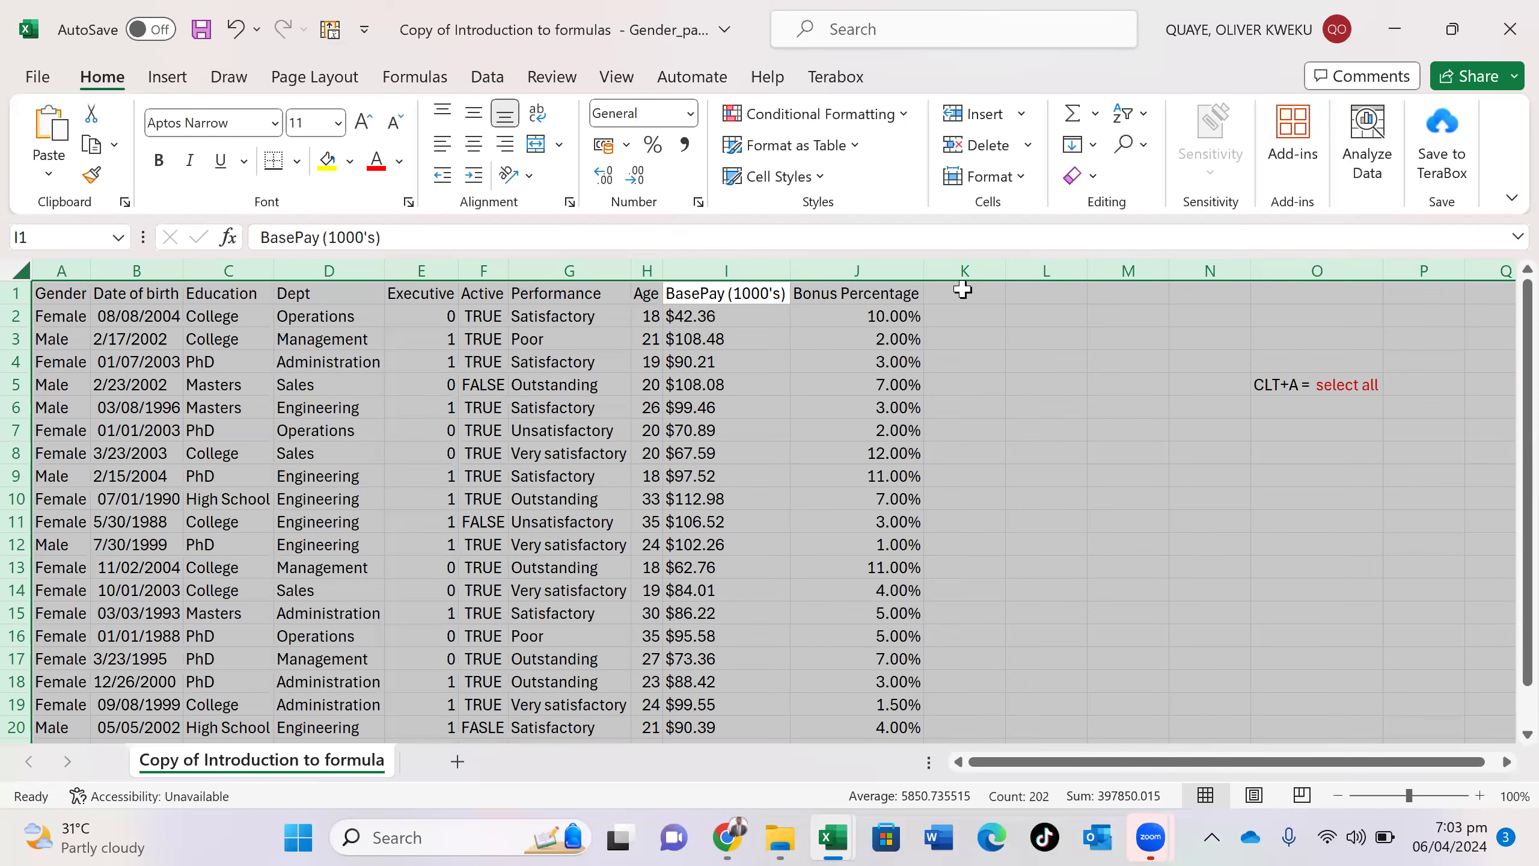
click(863, 310)
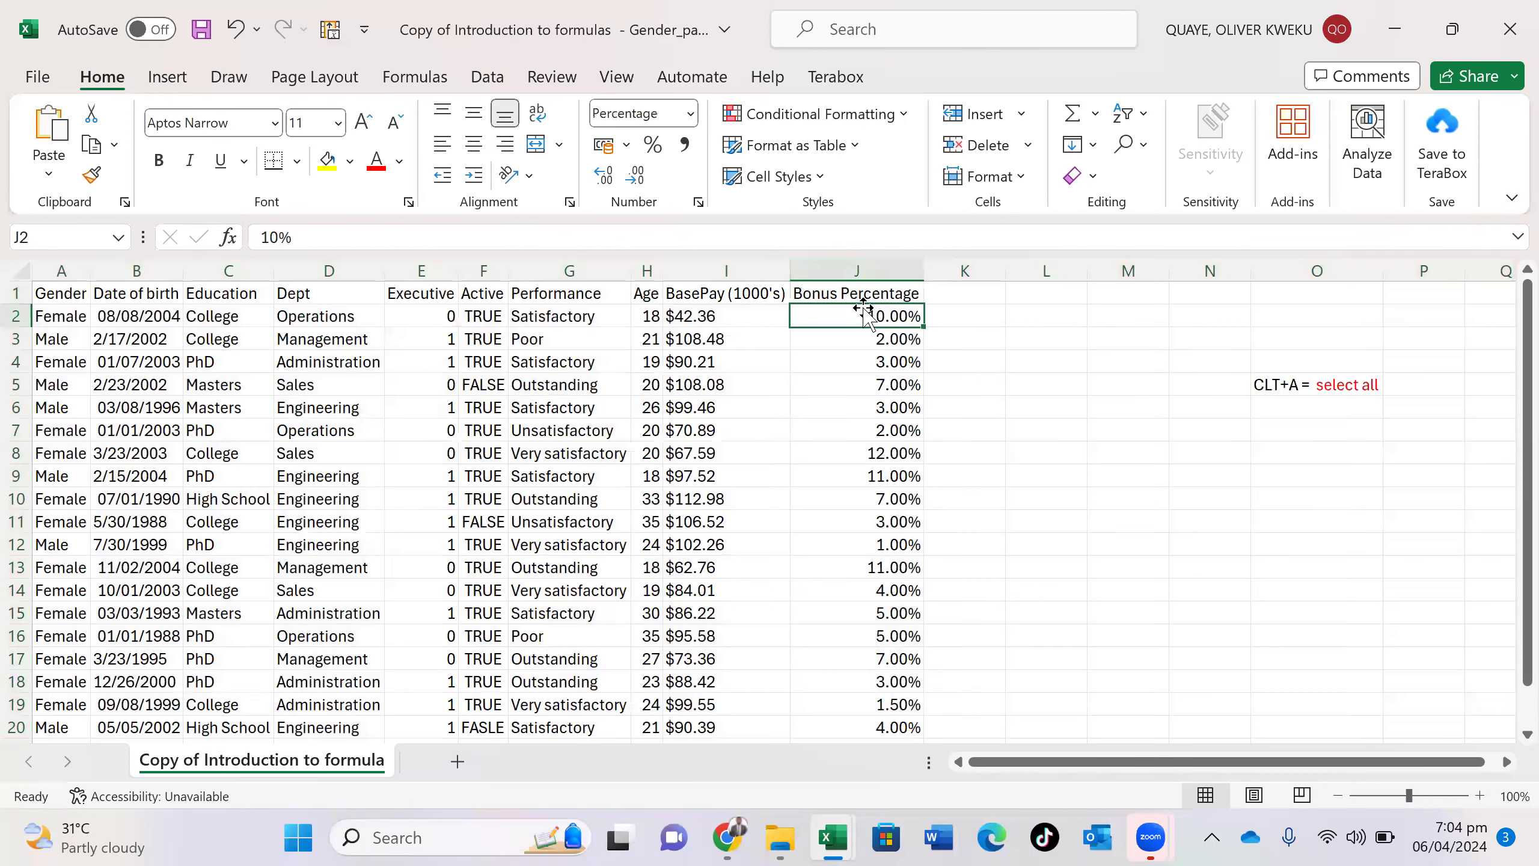
- Select the Bonus Percentage header cell J1, then switch to the Book1 workbook
click(863, 297)
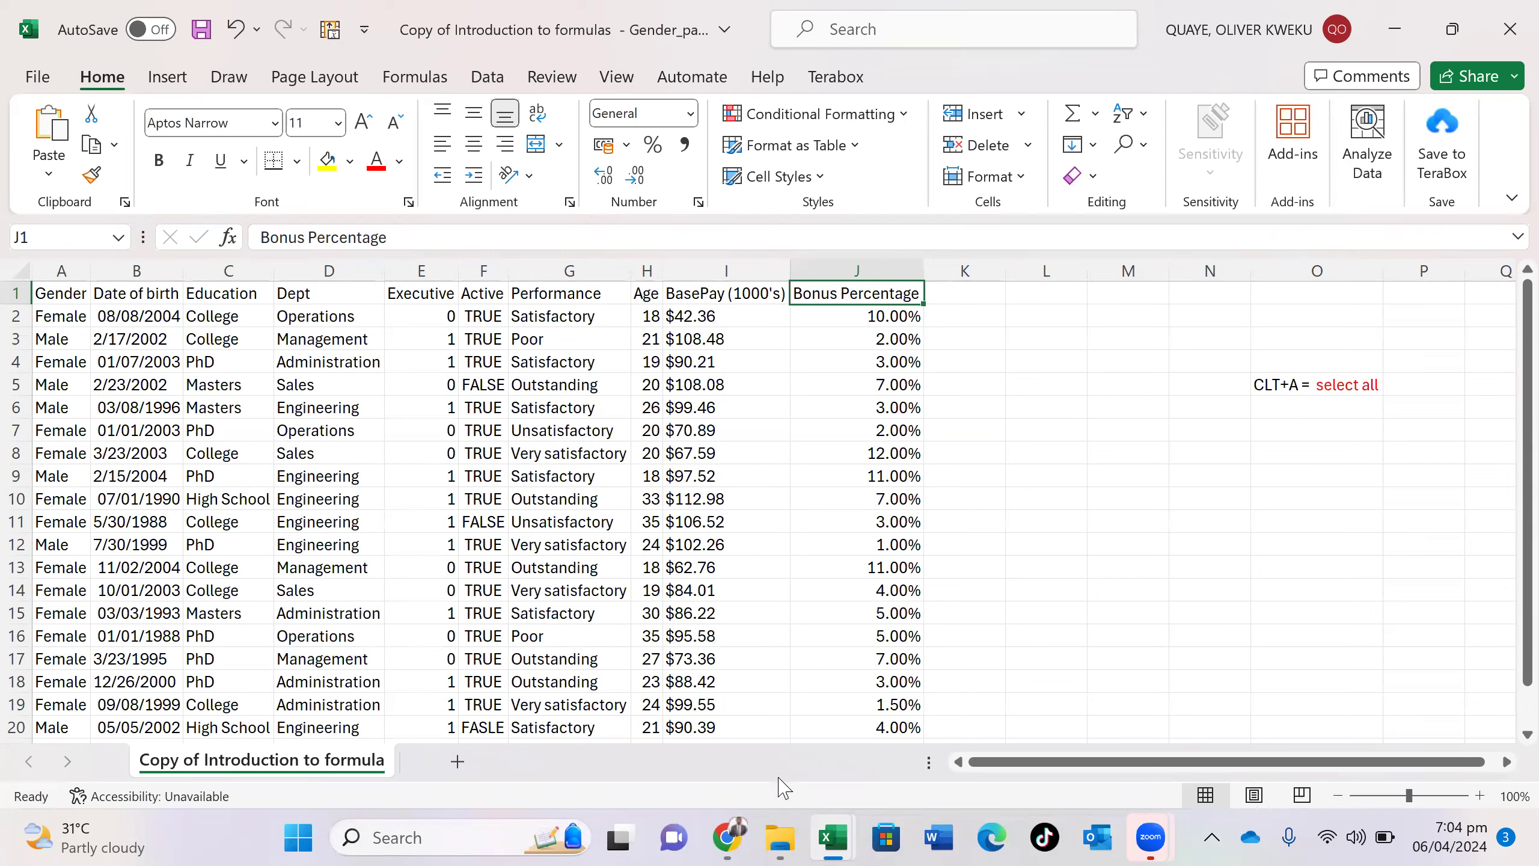
mouse_move(825, 838)
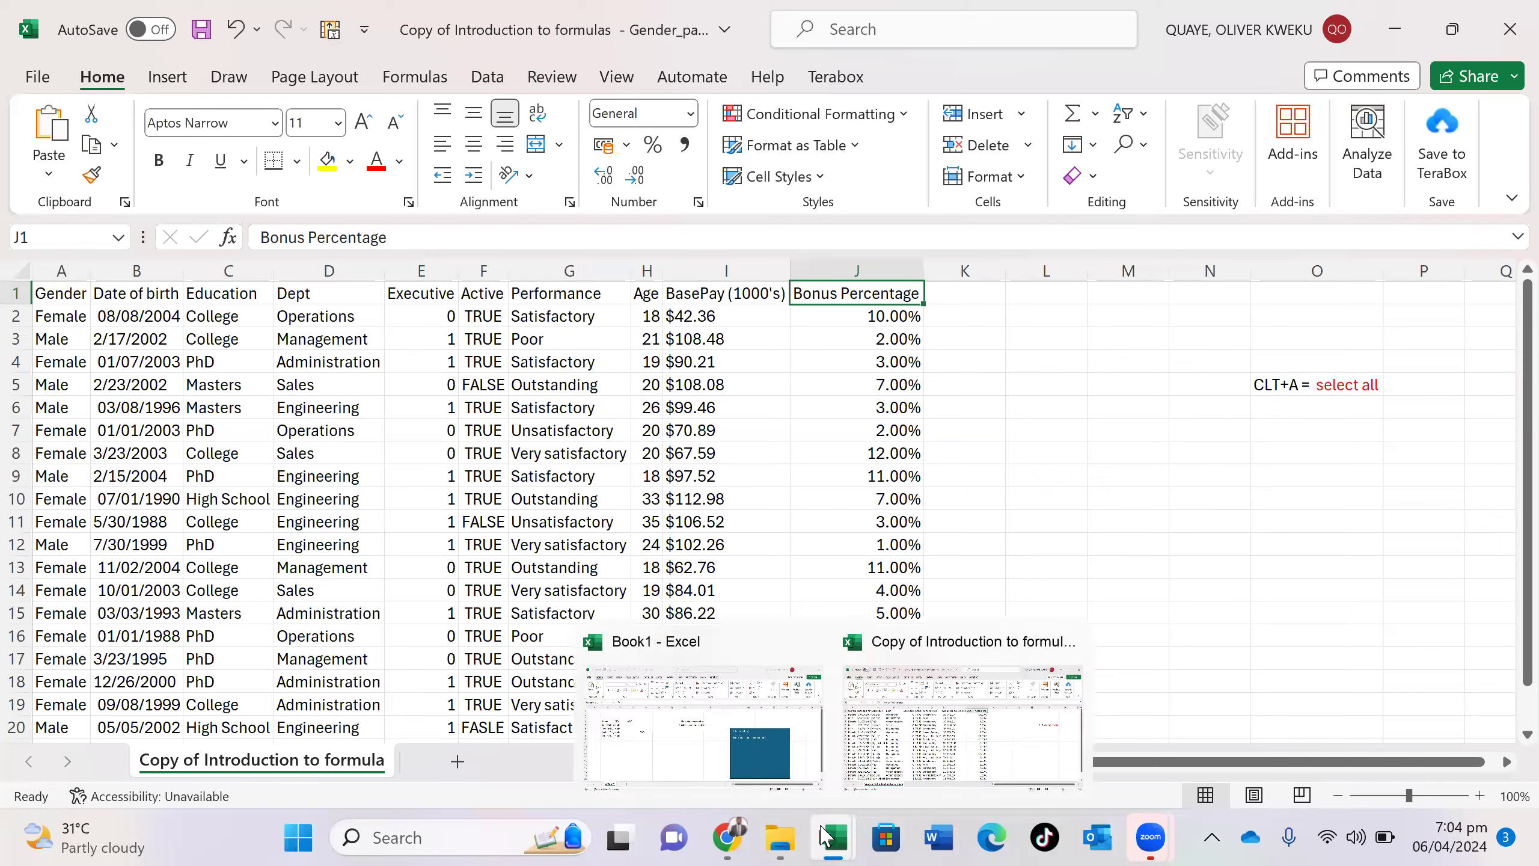
click(698, 736)
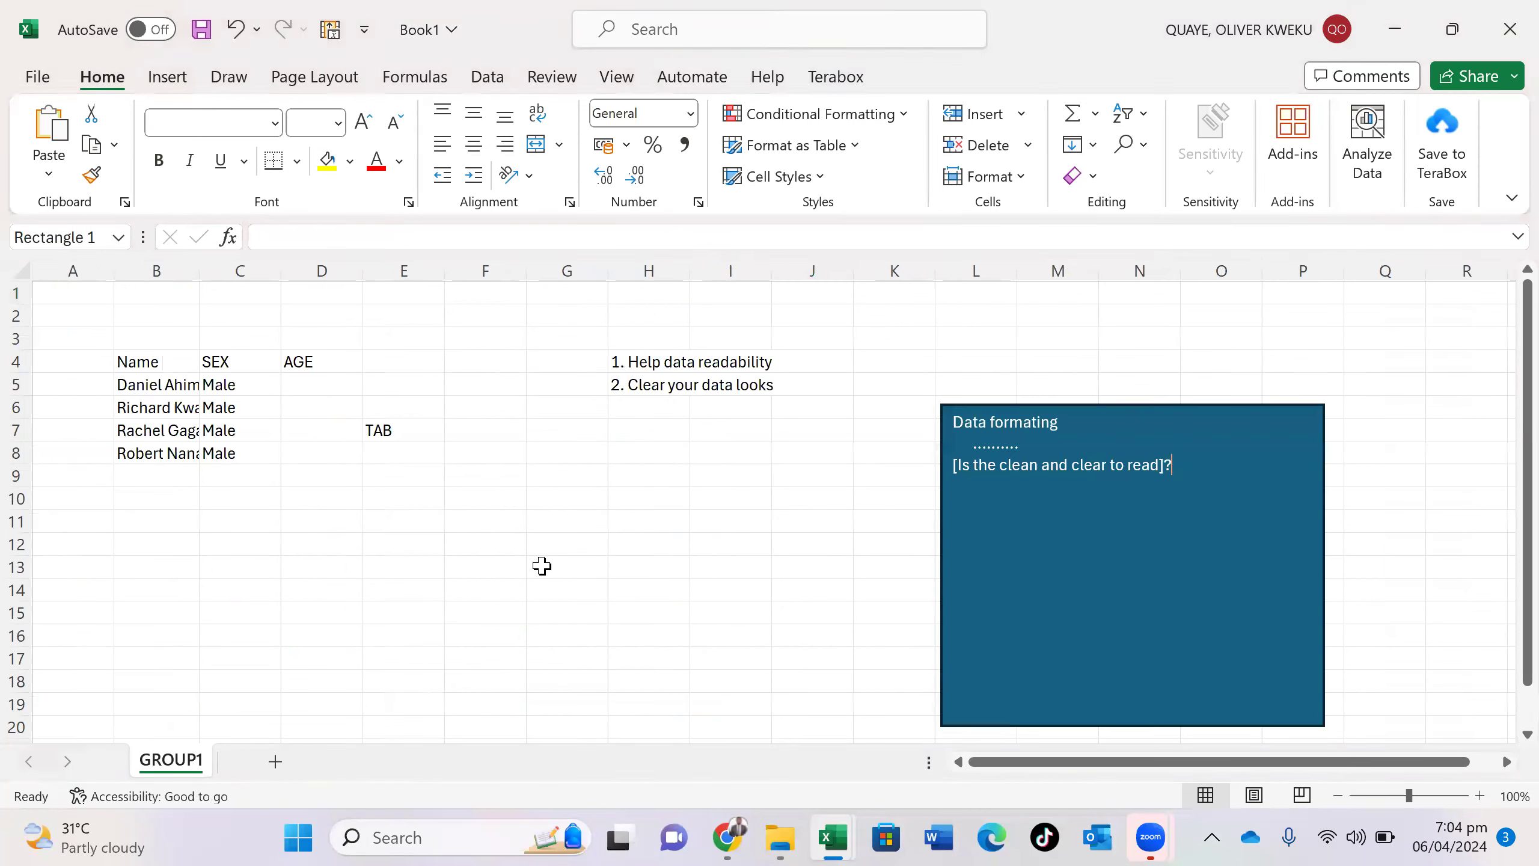
- AutoFit column B to the full names and enter ages 23, 21, 23, 12 in D5:D8
click(226, 378)
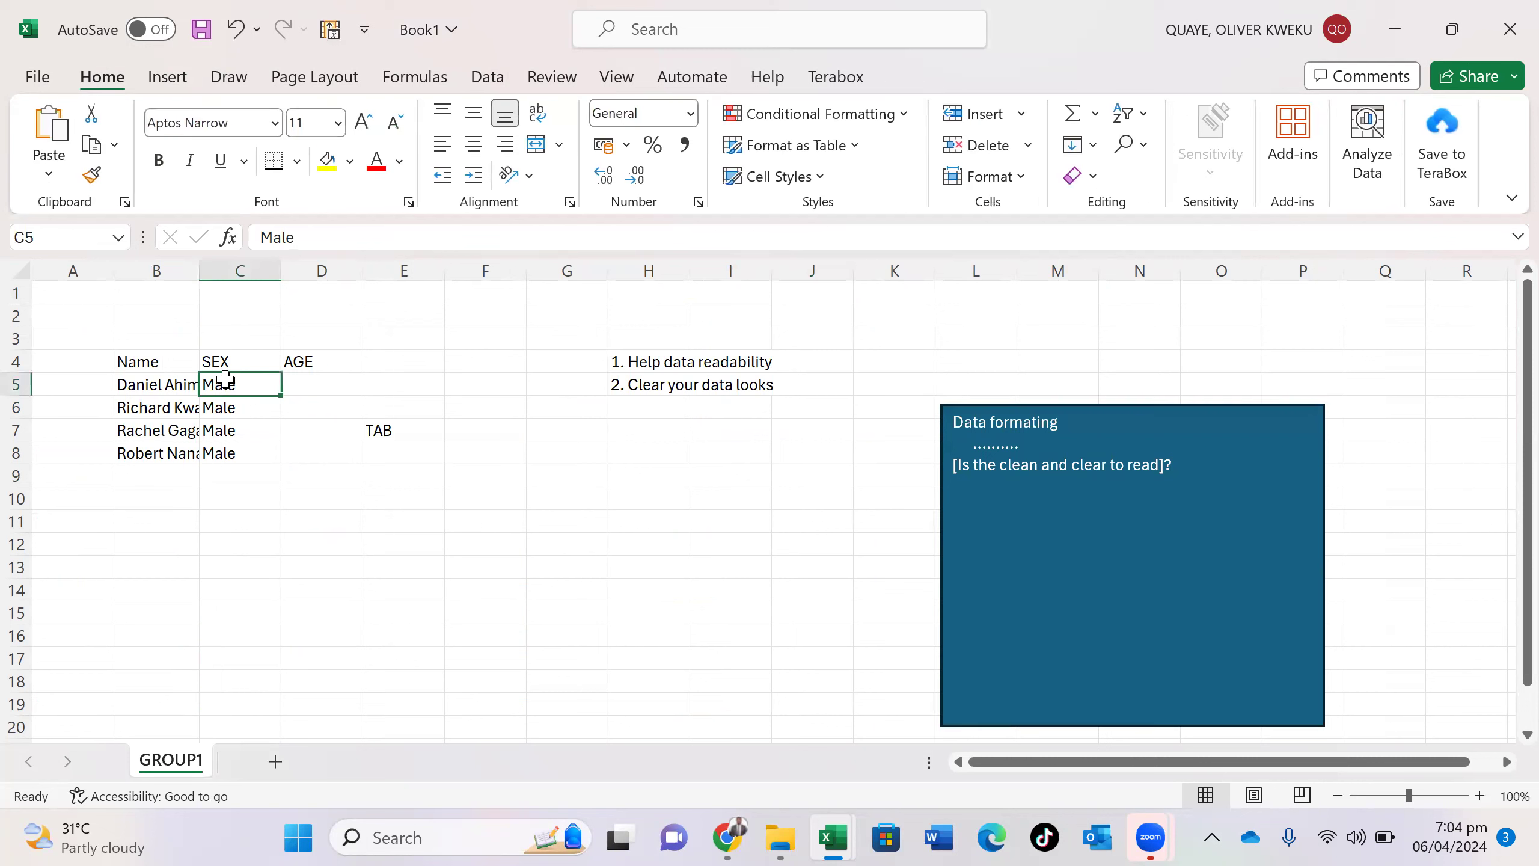
double_click(199, 265)
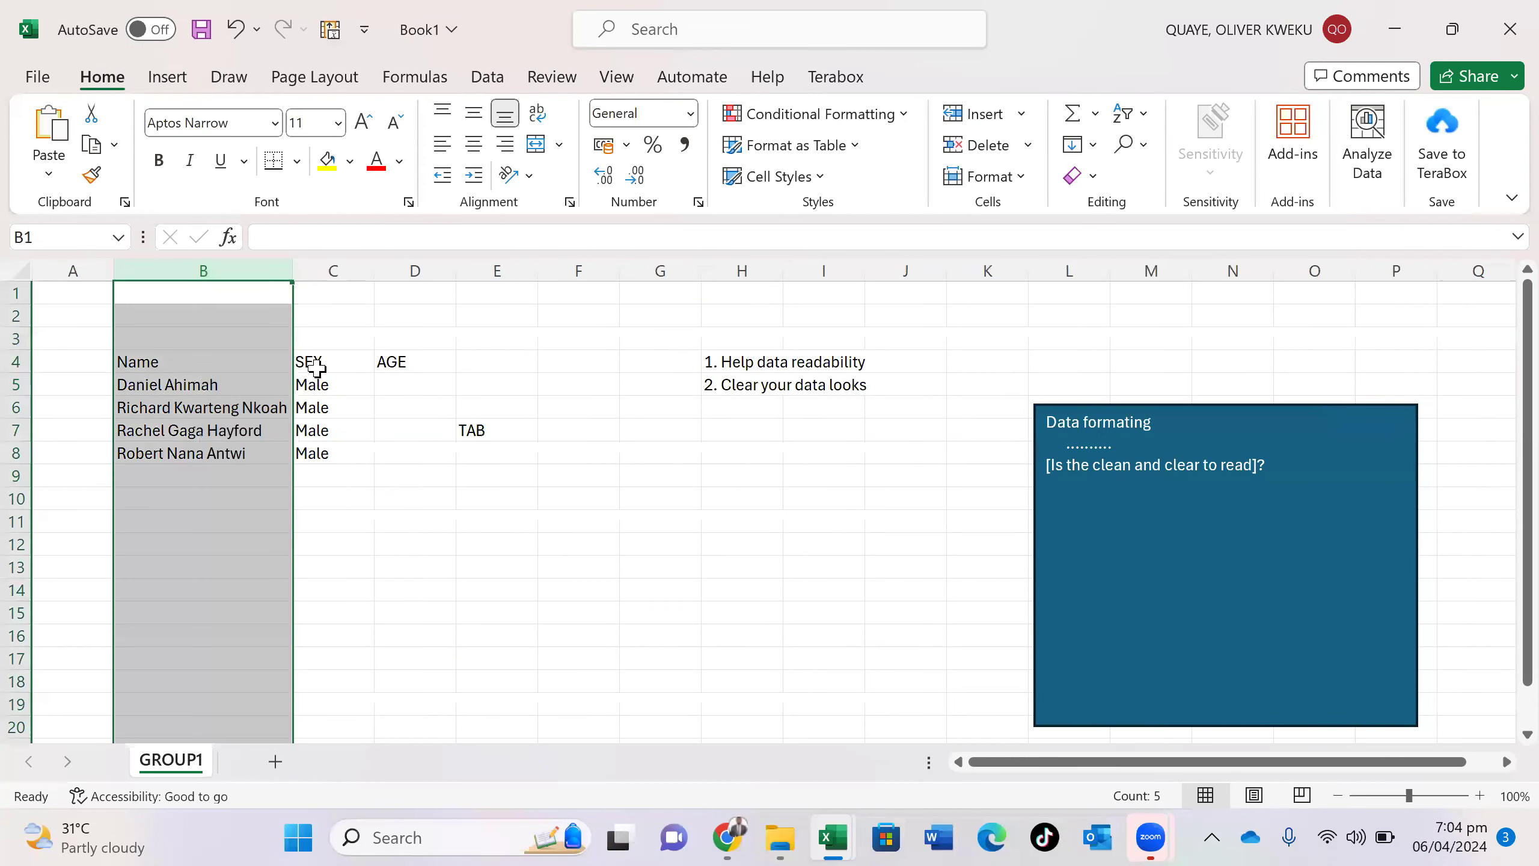
click(402, 380)
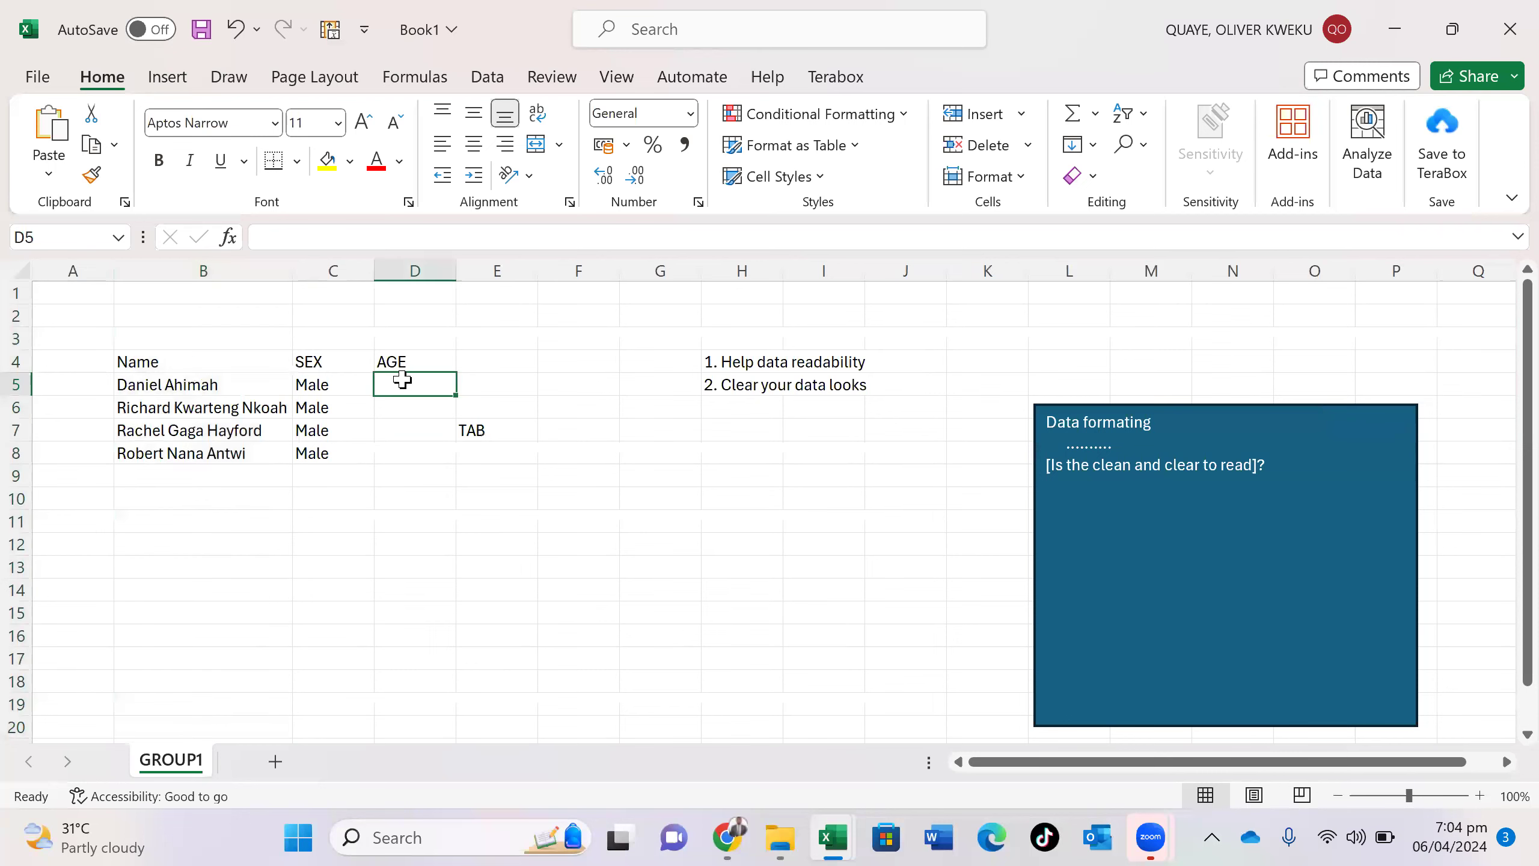
text(23)
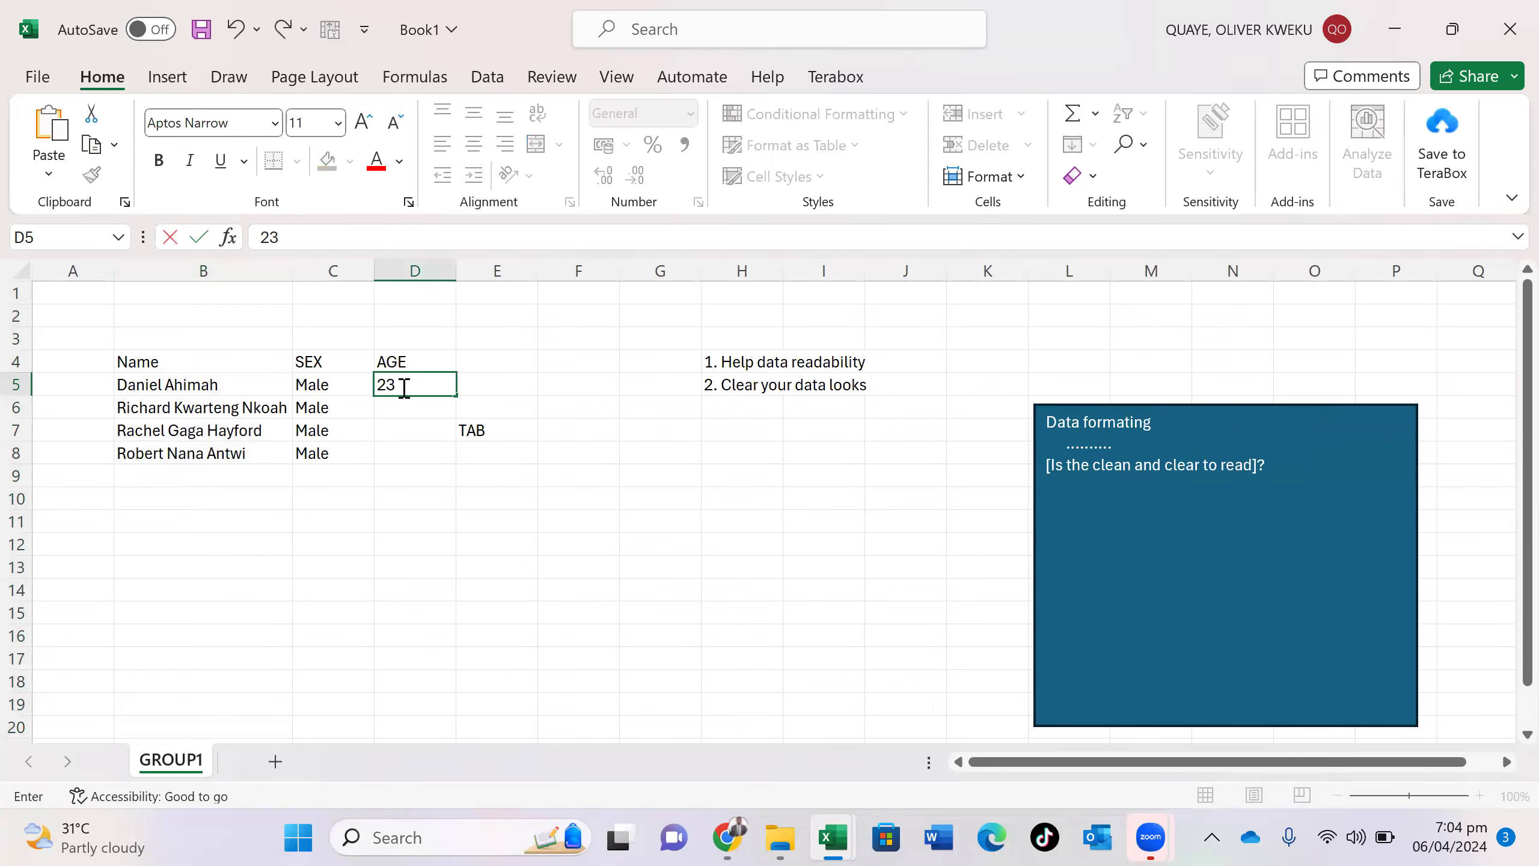
key(Return)
text(21)
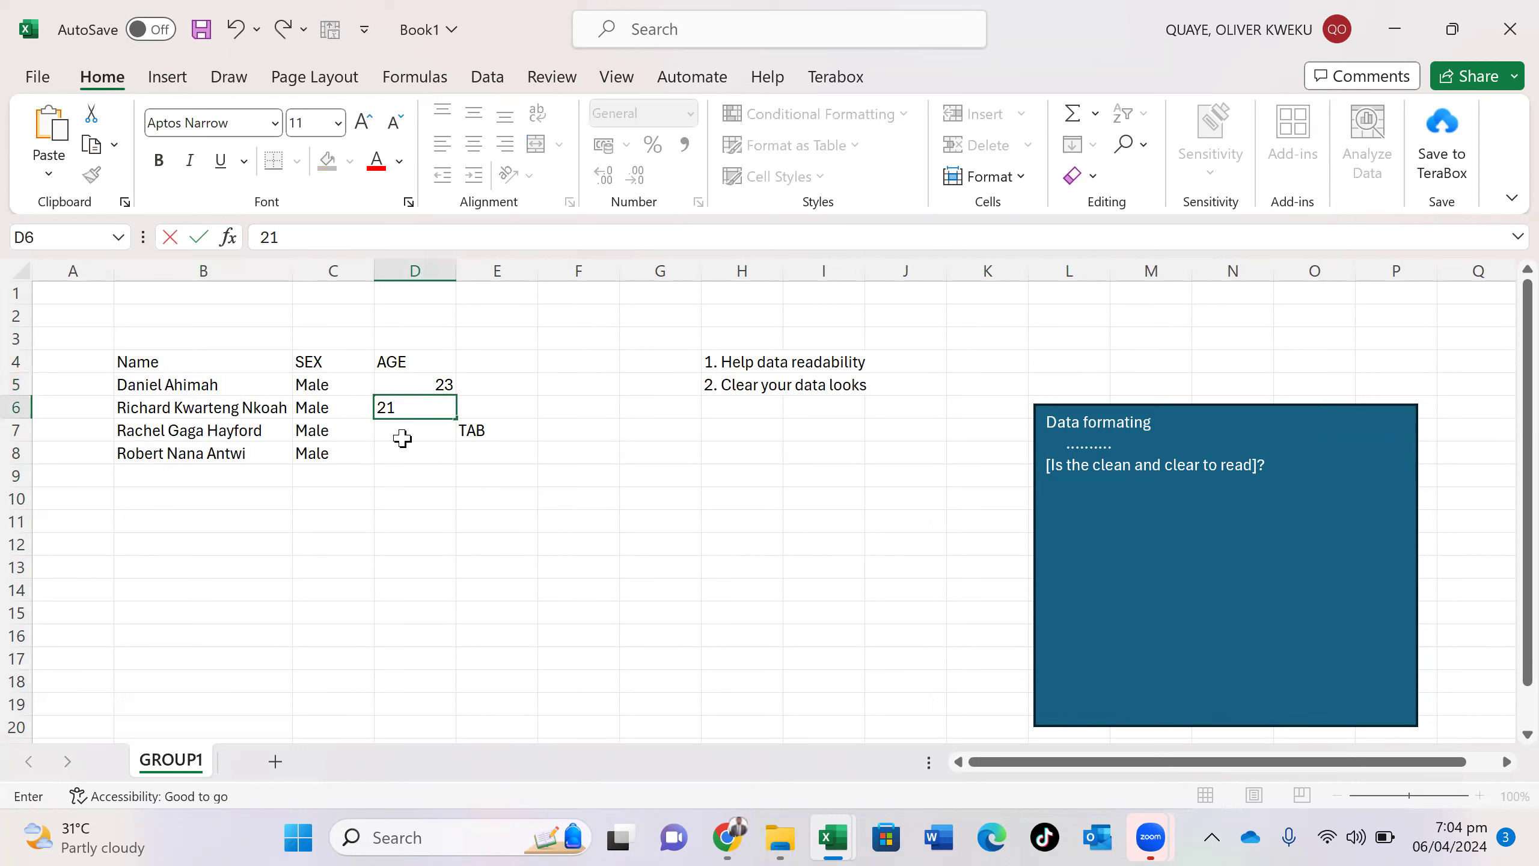
text(2)
key(BackSpace)
key(Return)
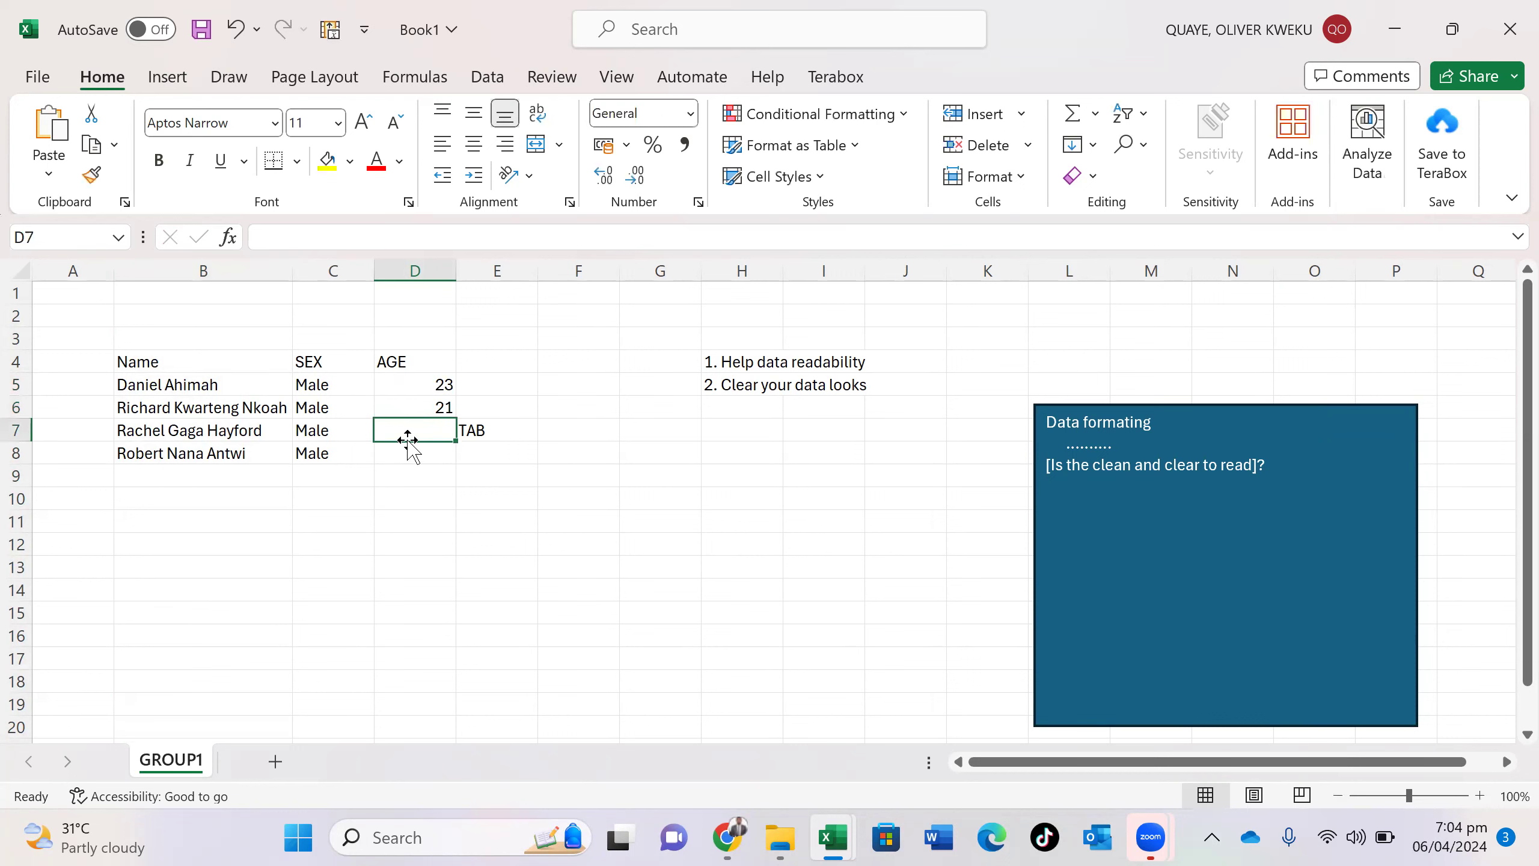
text(23)
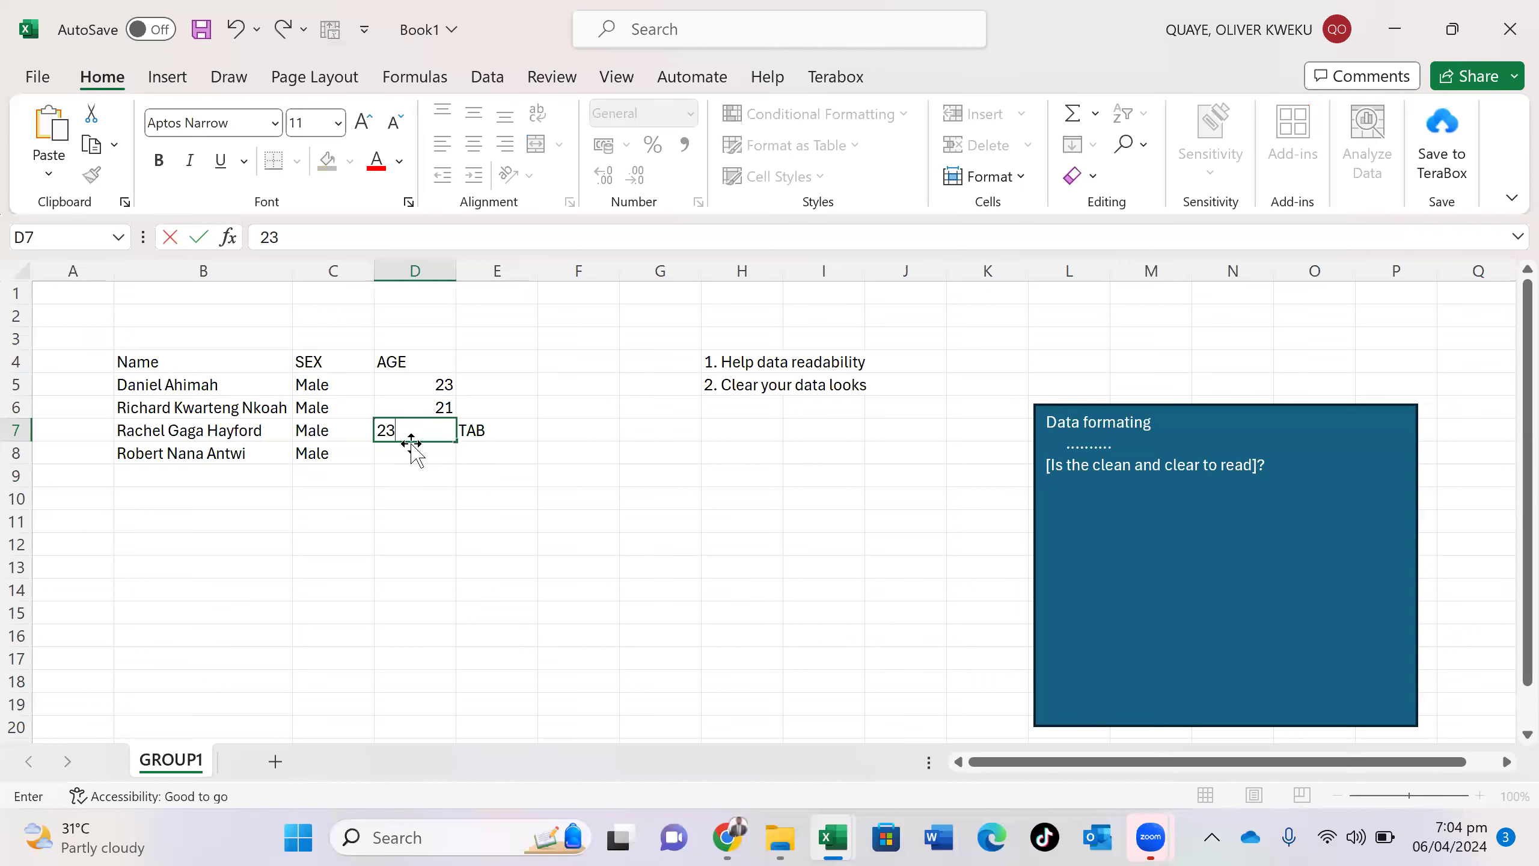
key(Return)
text(12)
key(Return)
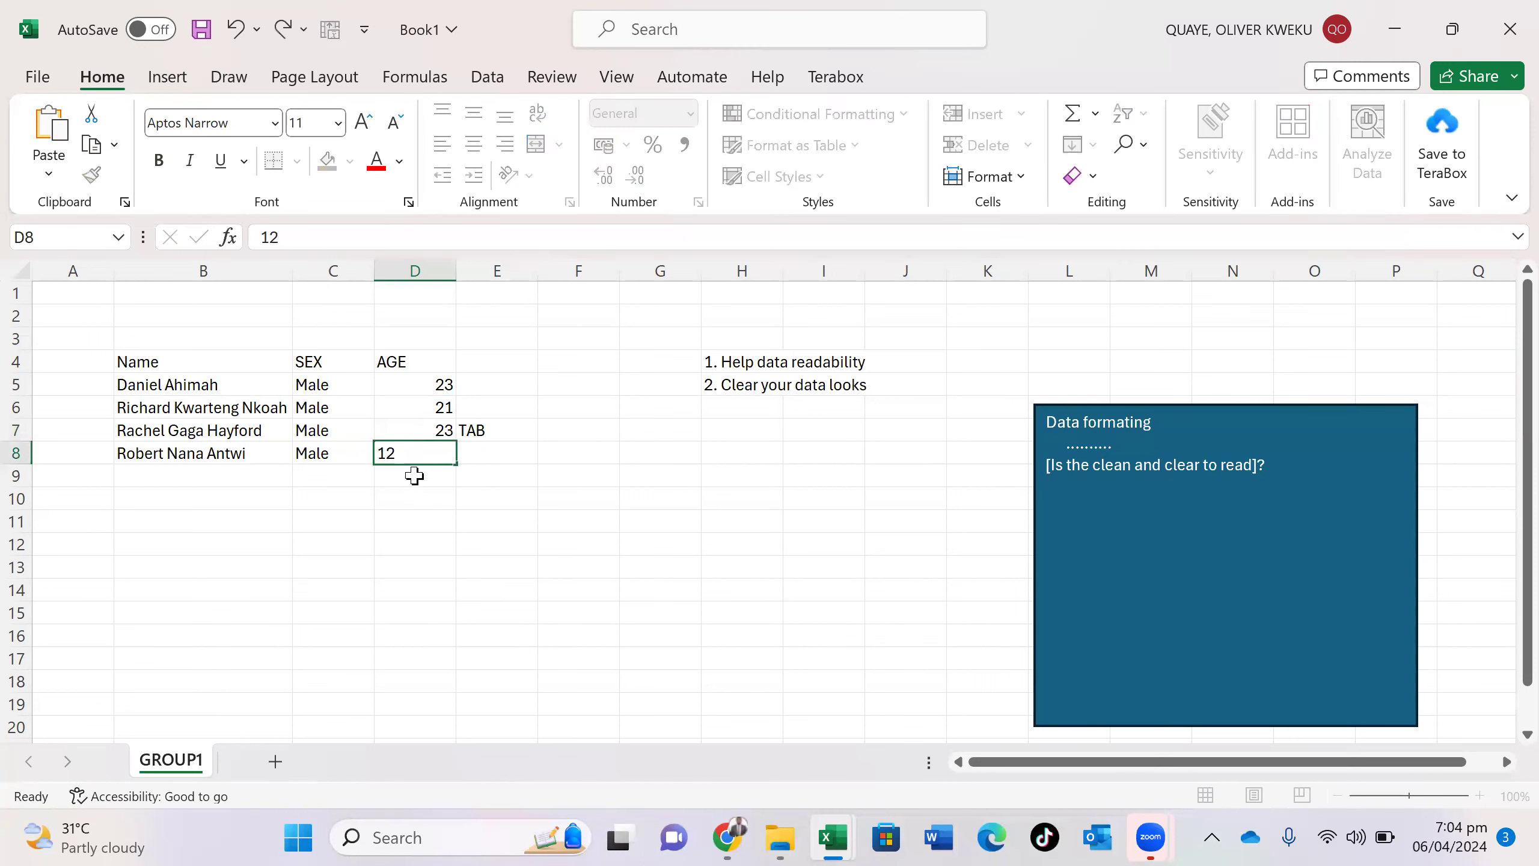
- Clear the stray TAB text from cell E7
click(516, 425)
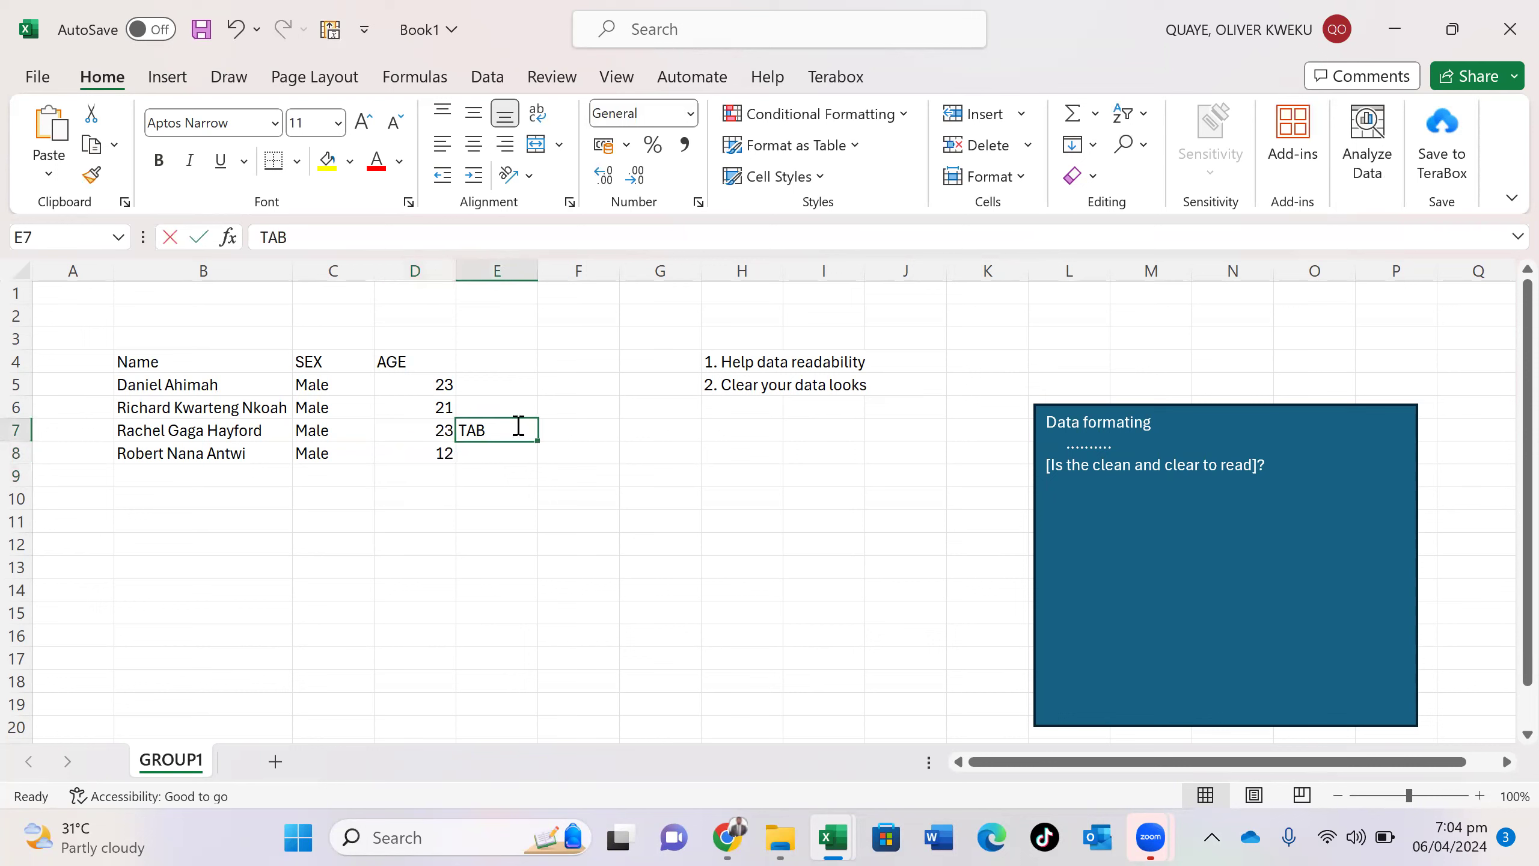
key(BackSpace)
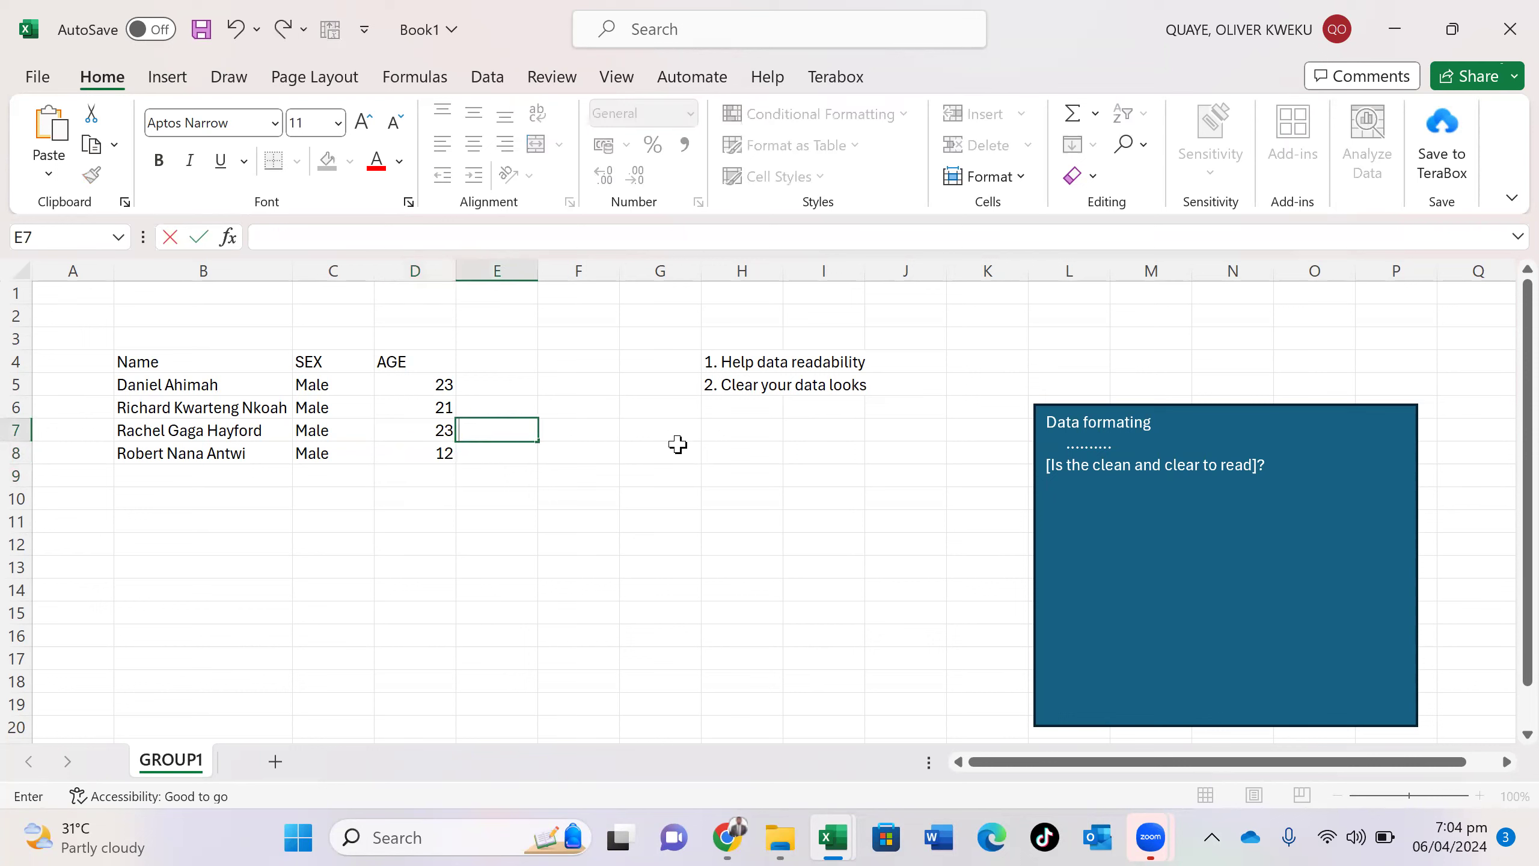
click(681, 446)
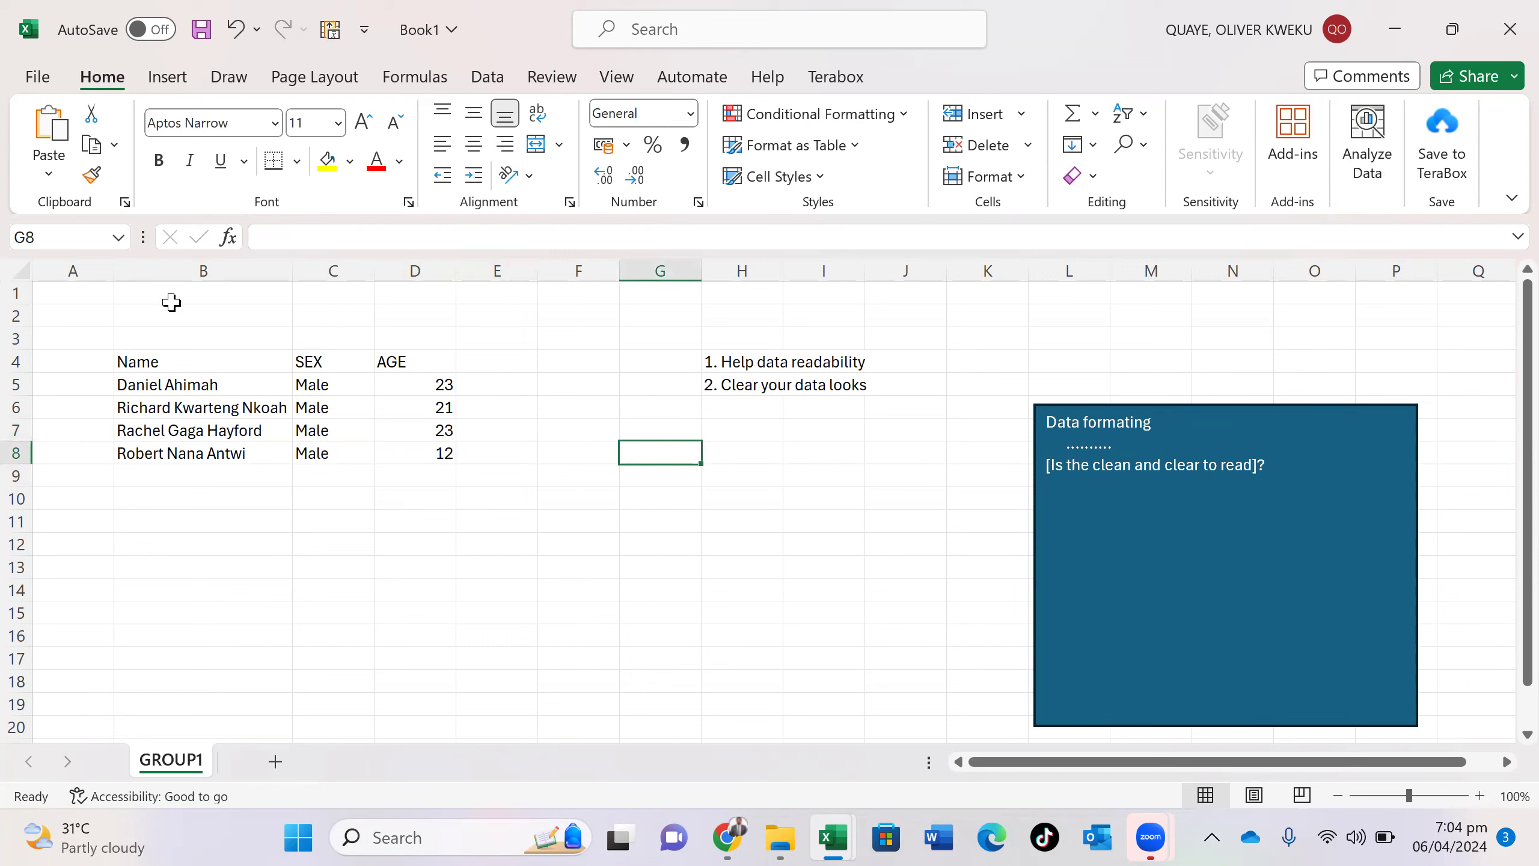
- Enter 'NAMES OF GRADES SIX STUDENTS OF ADWOA D/A PRIMARY SCHOOL' in B2, moving PRIMARY before SCHOOL
click(202, 312)
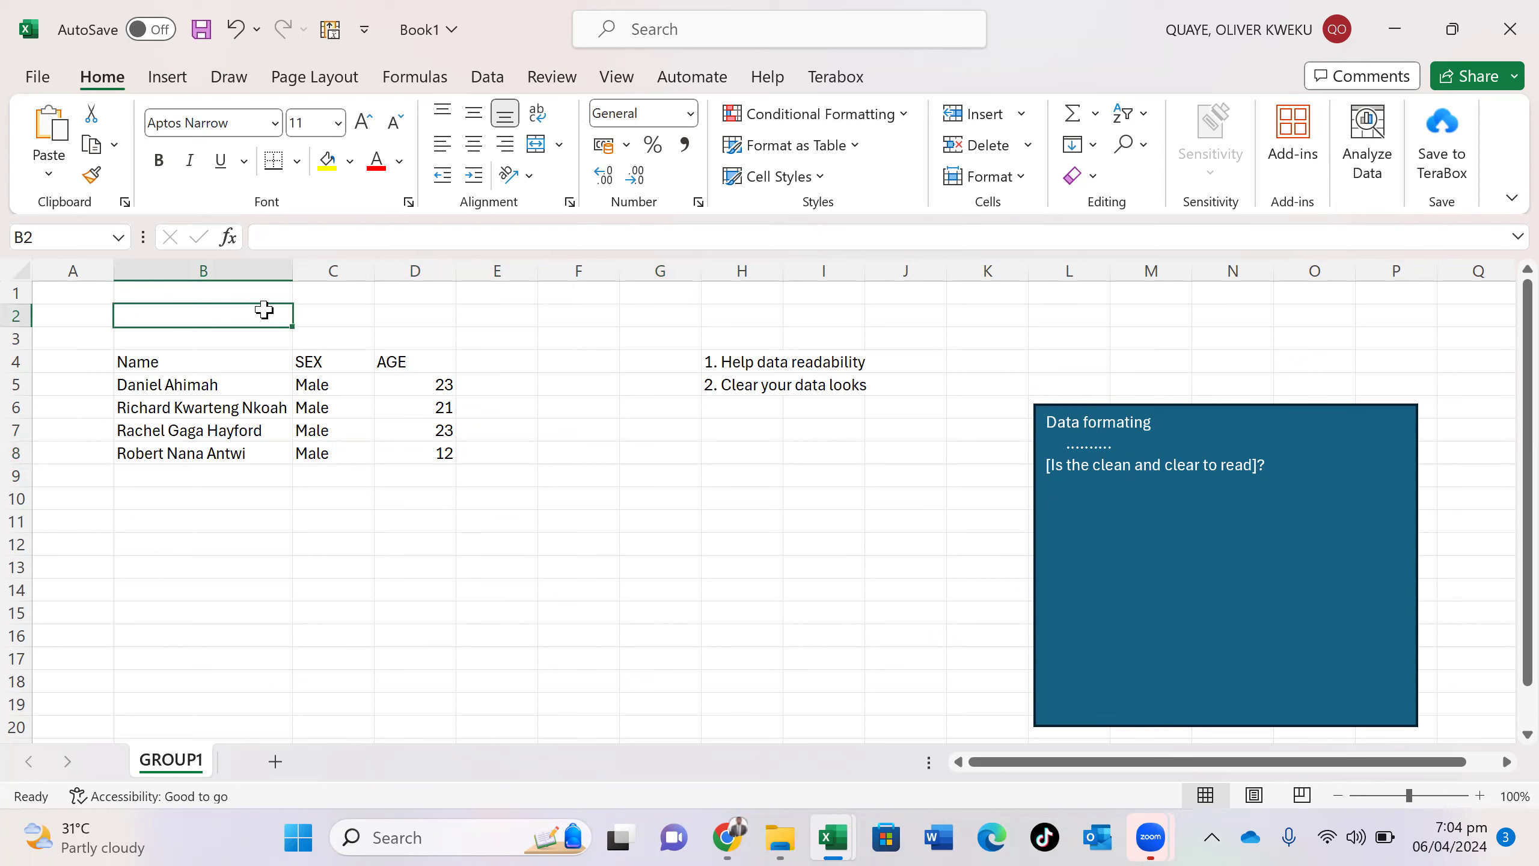
text(NAMES OF GRADES )
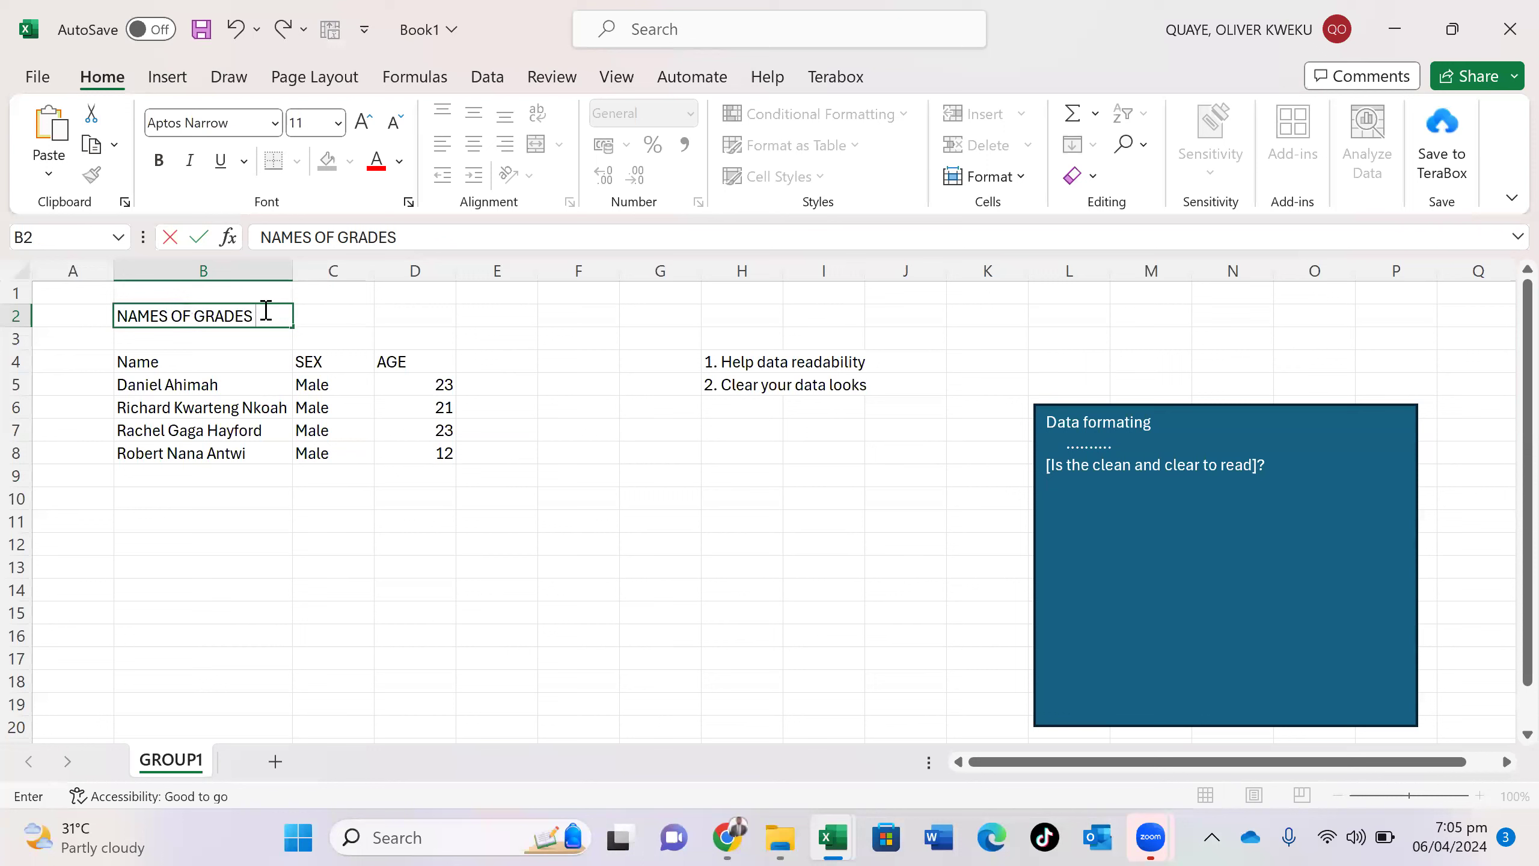
text(SIX STUDE)
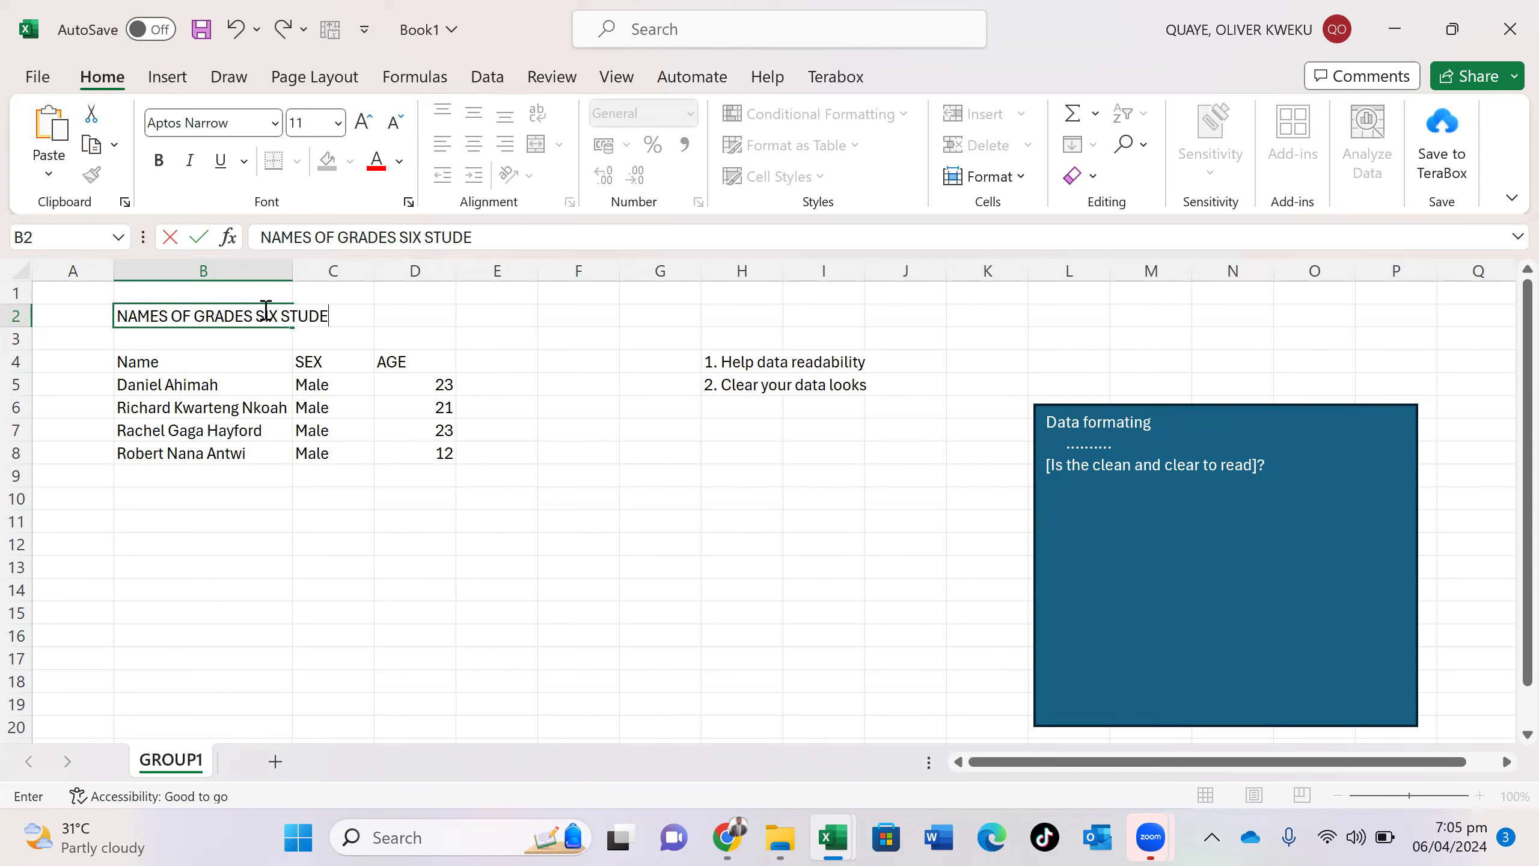
text(NTS OF)
text( PRIMAR)
text(Y )
text(ADWO)
key(BackSpace)
text(WOA)
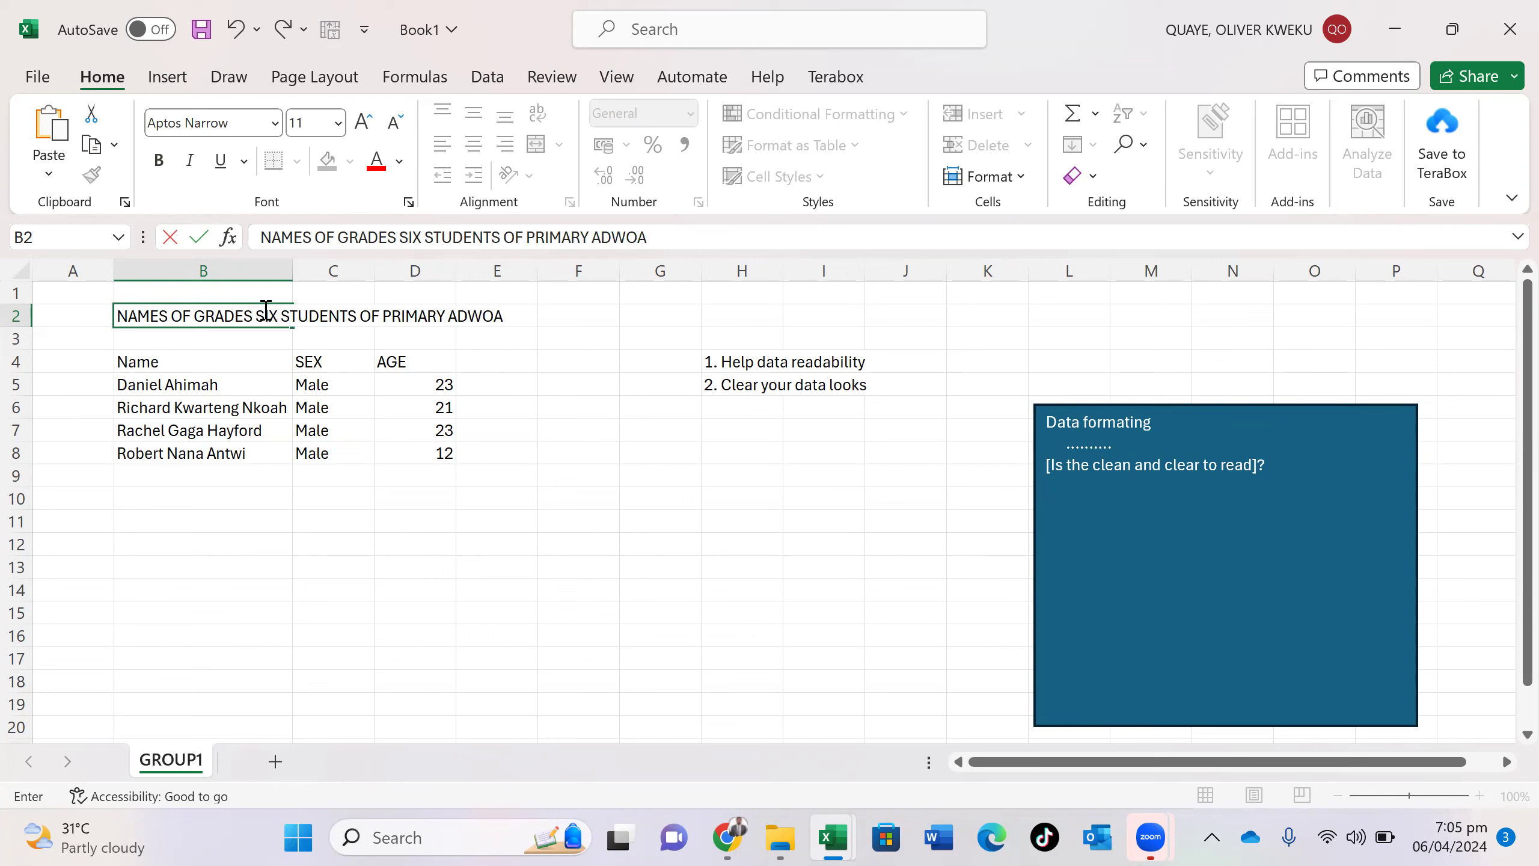
text( D/A)
drag(448, 315, 385, 325)
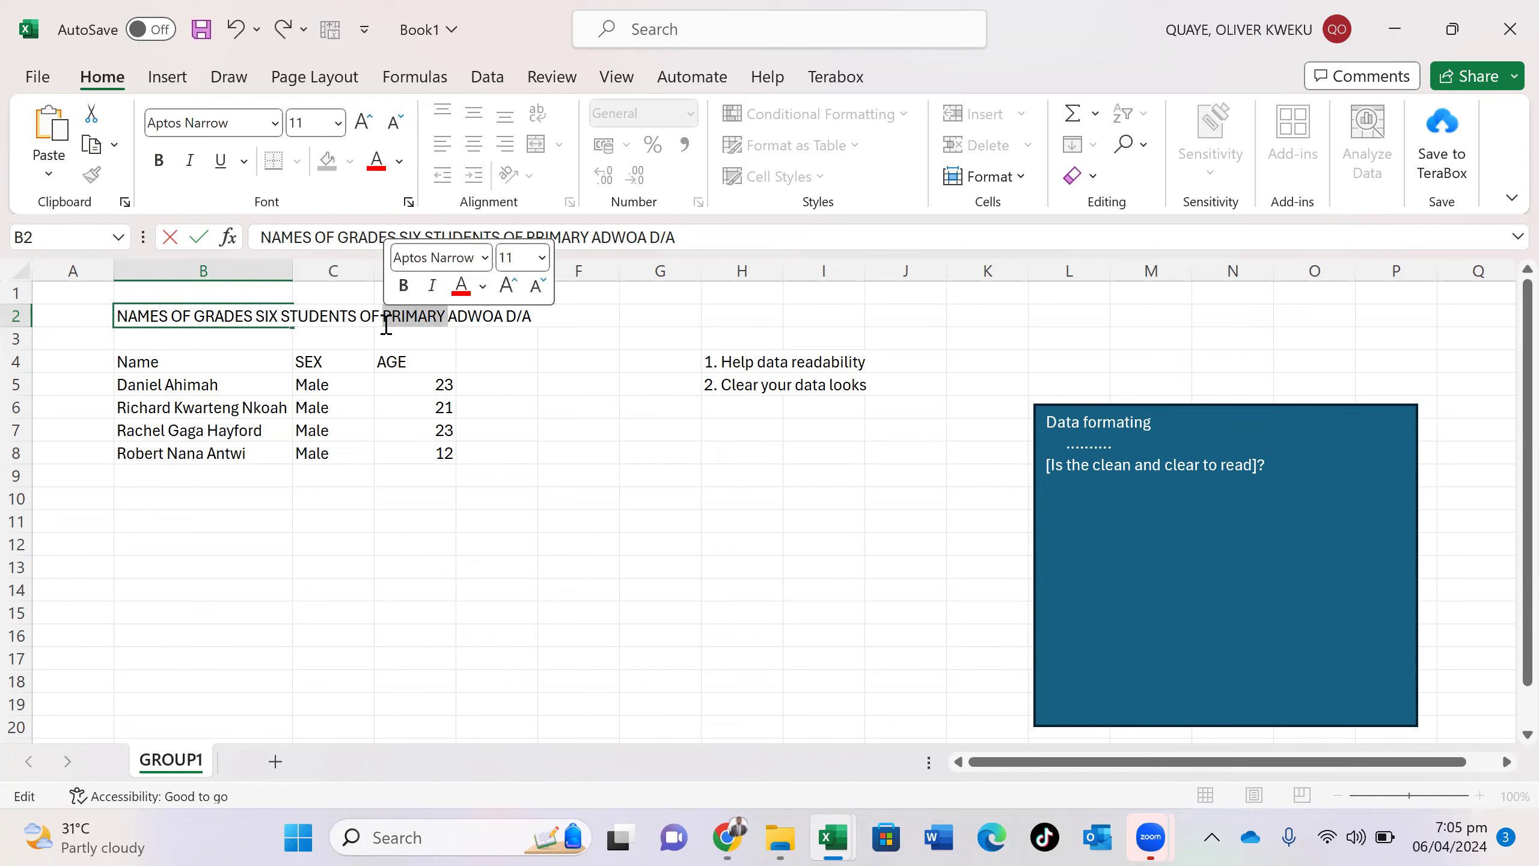
key(BackSpace)
text(PRIMARY SCHOOL)
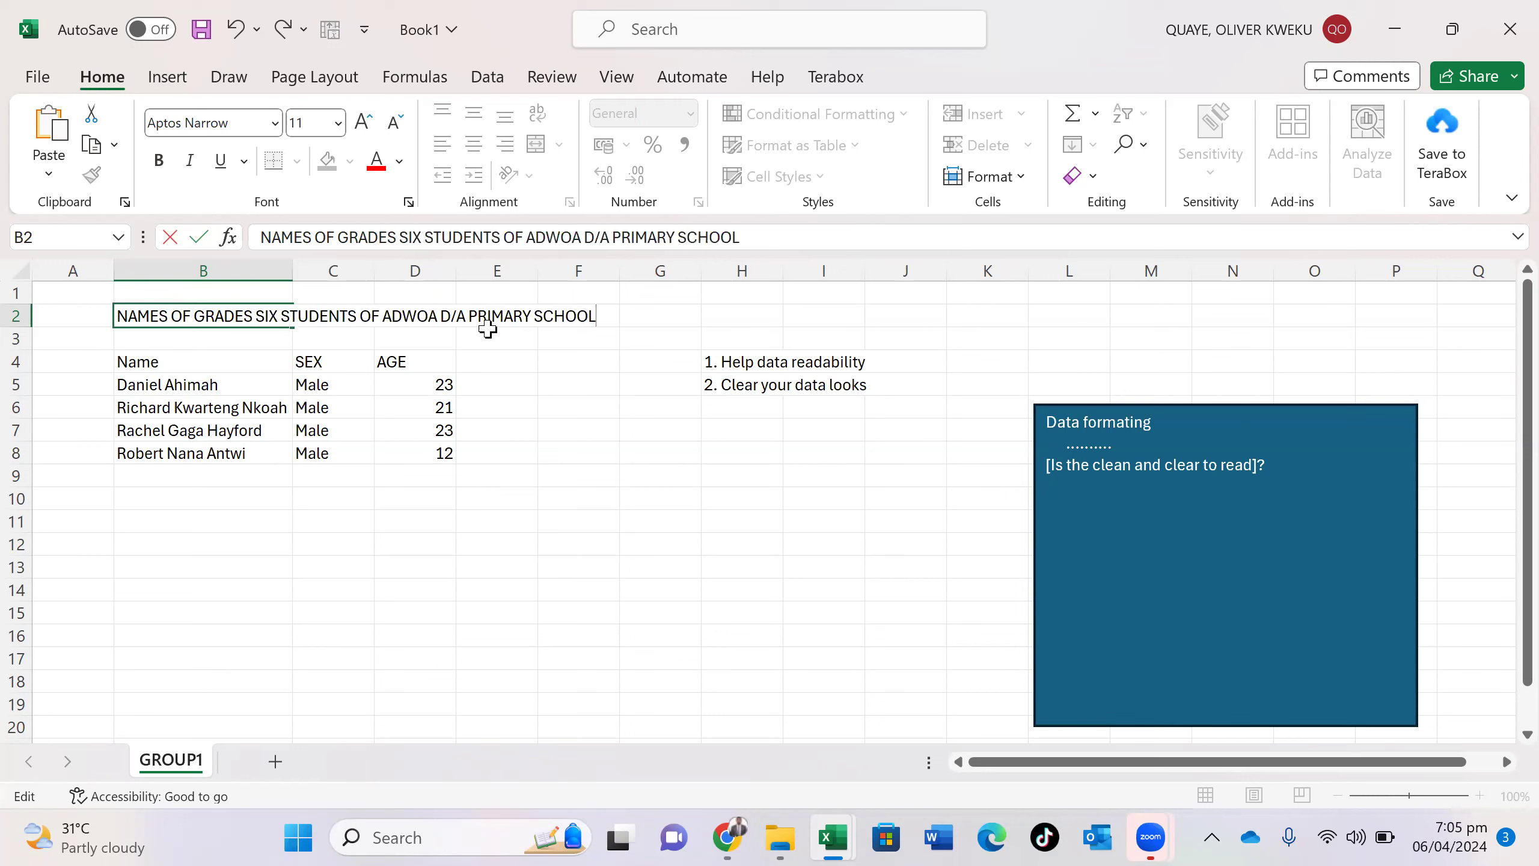
click(488, 333)
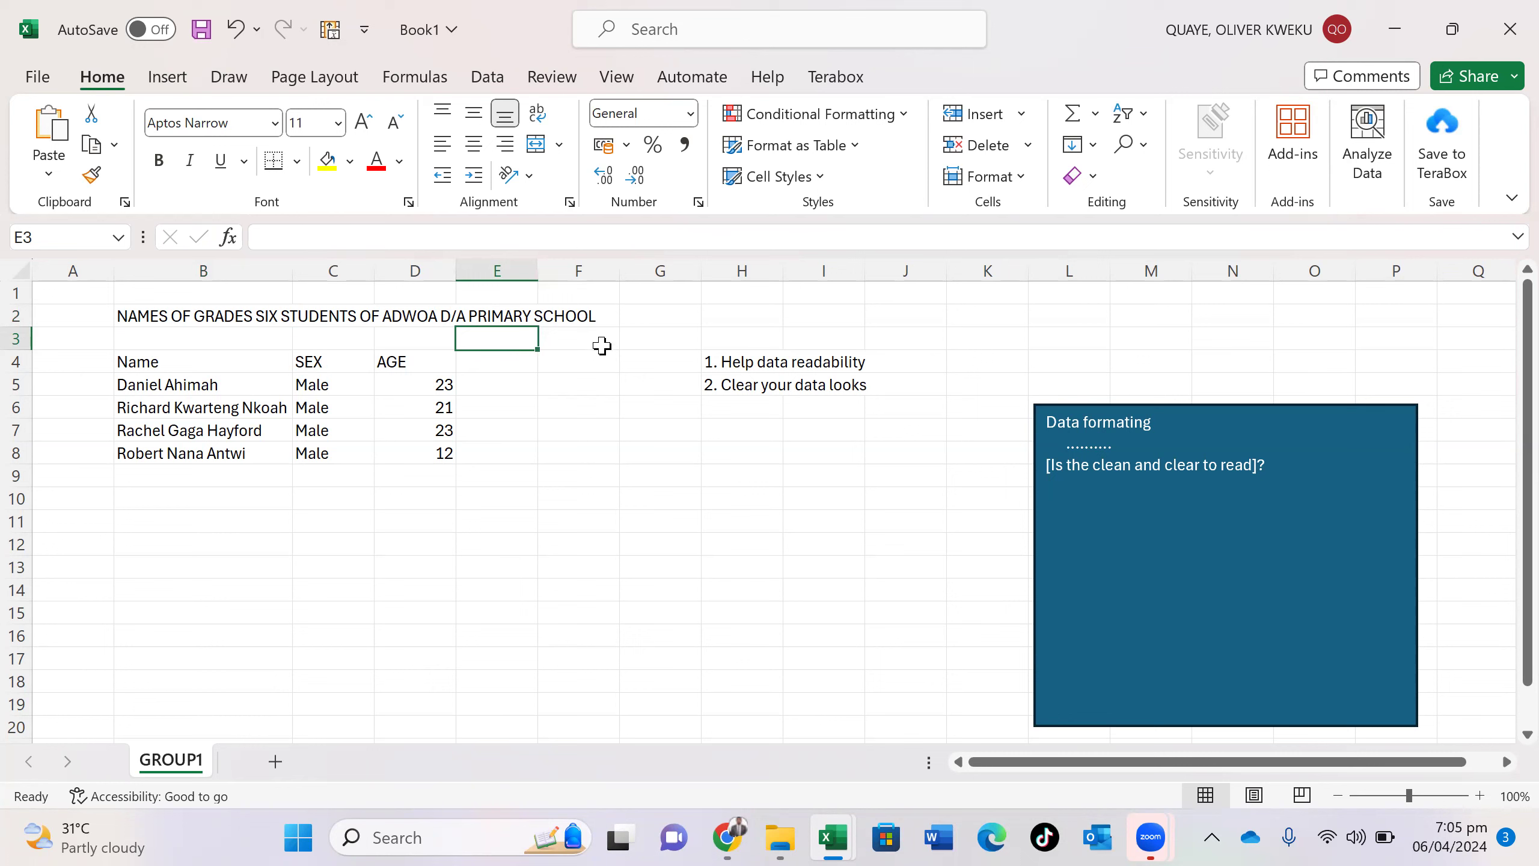
click(345, 313)
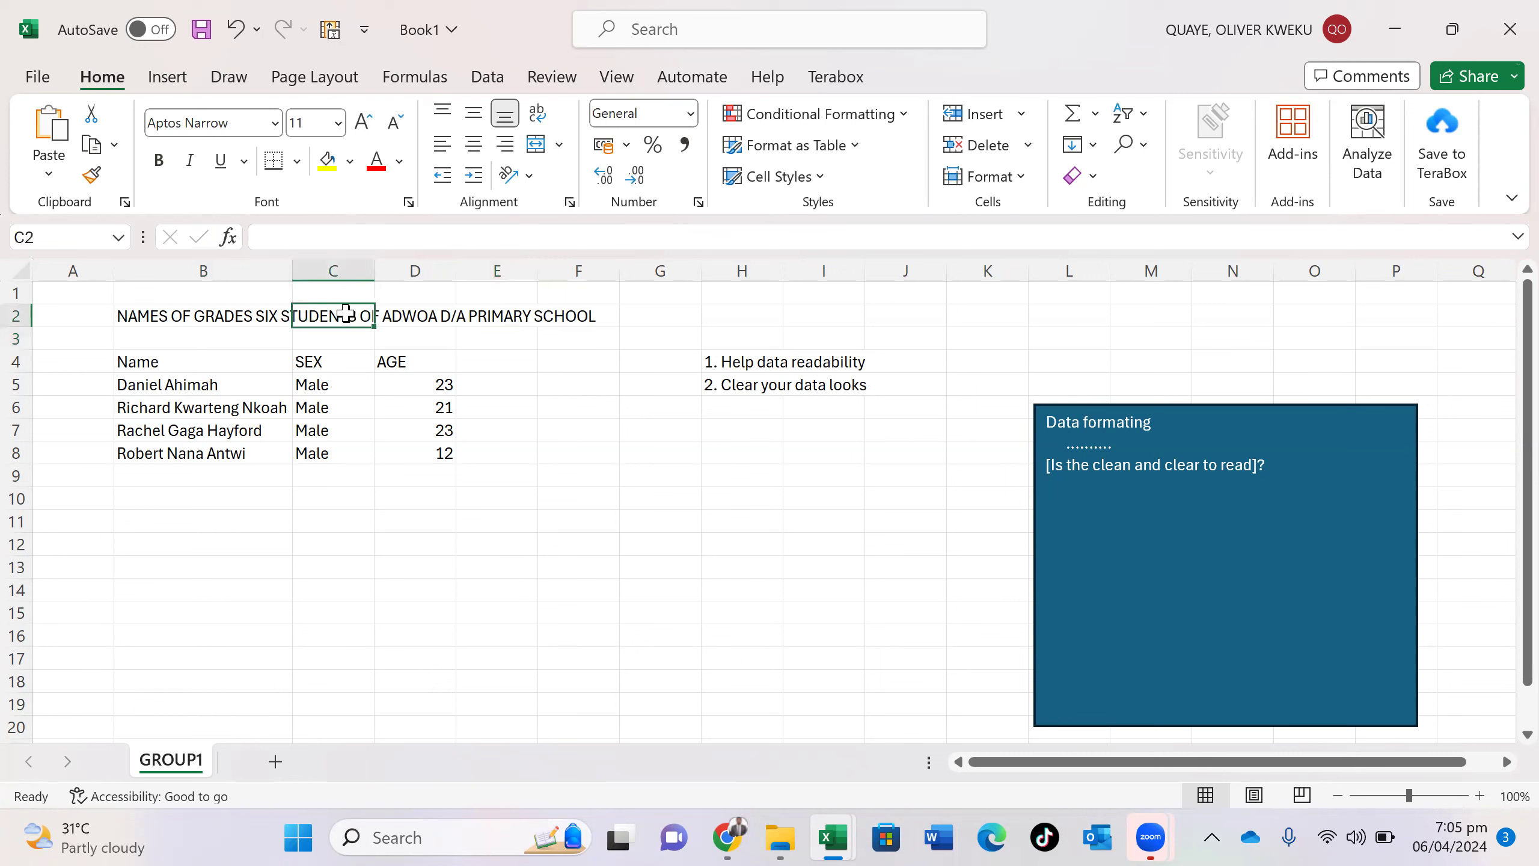
text(F)
click(461, 313)
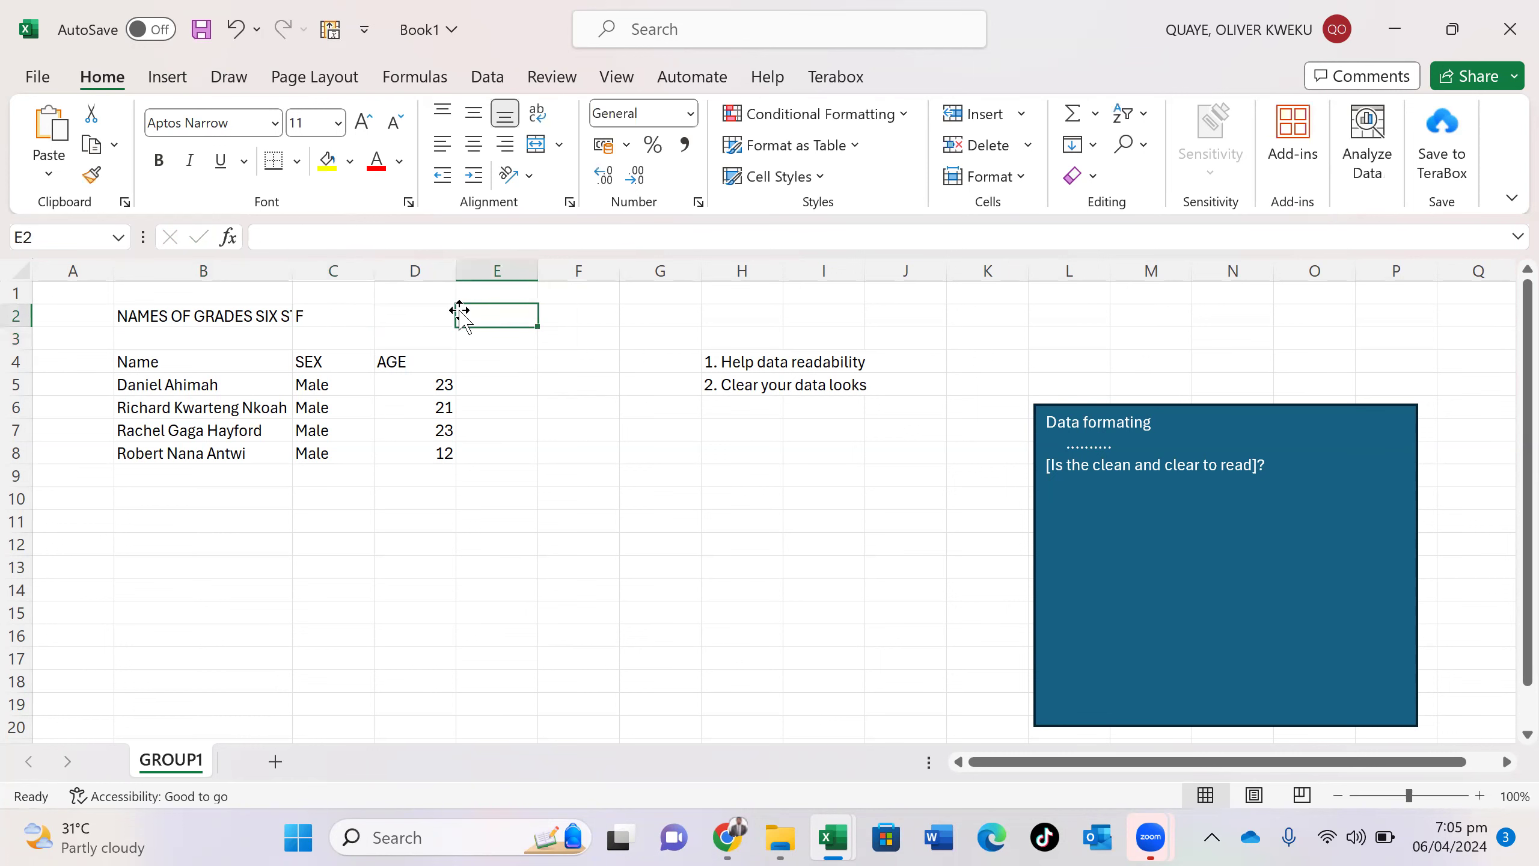
click(435, 310)
text(F)
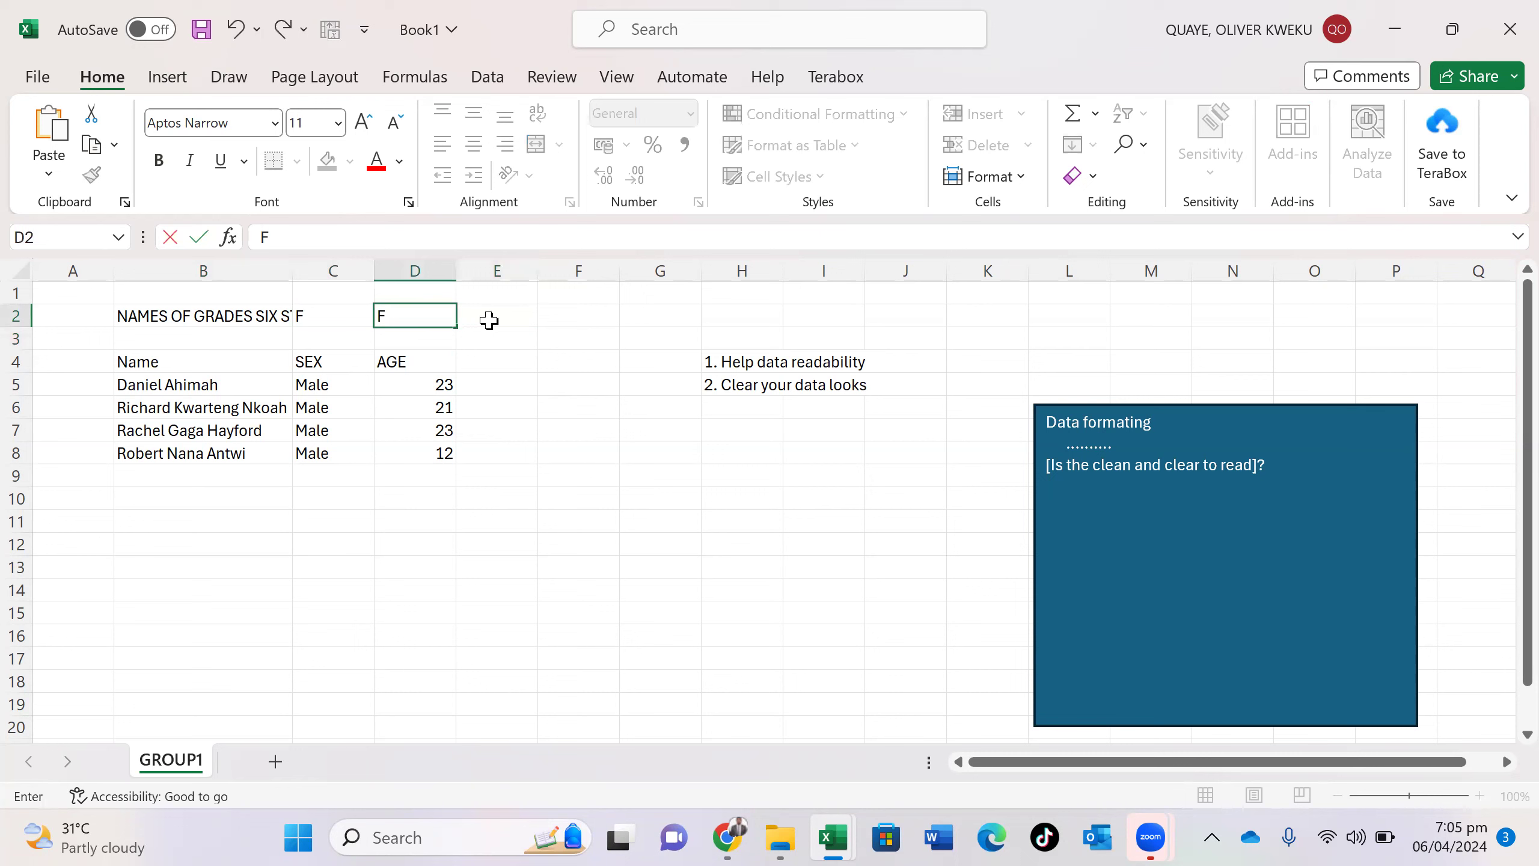
text(F)
click(513, 313)
text(F)
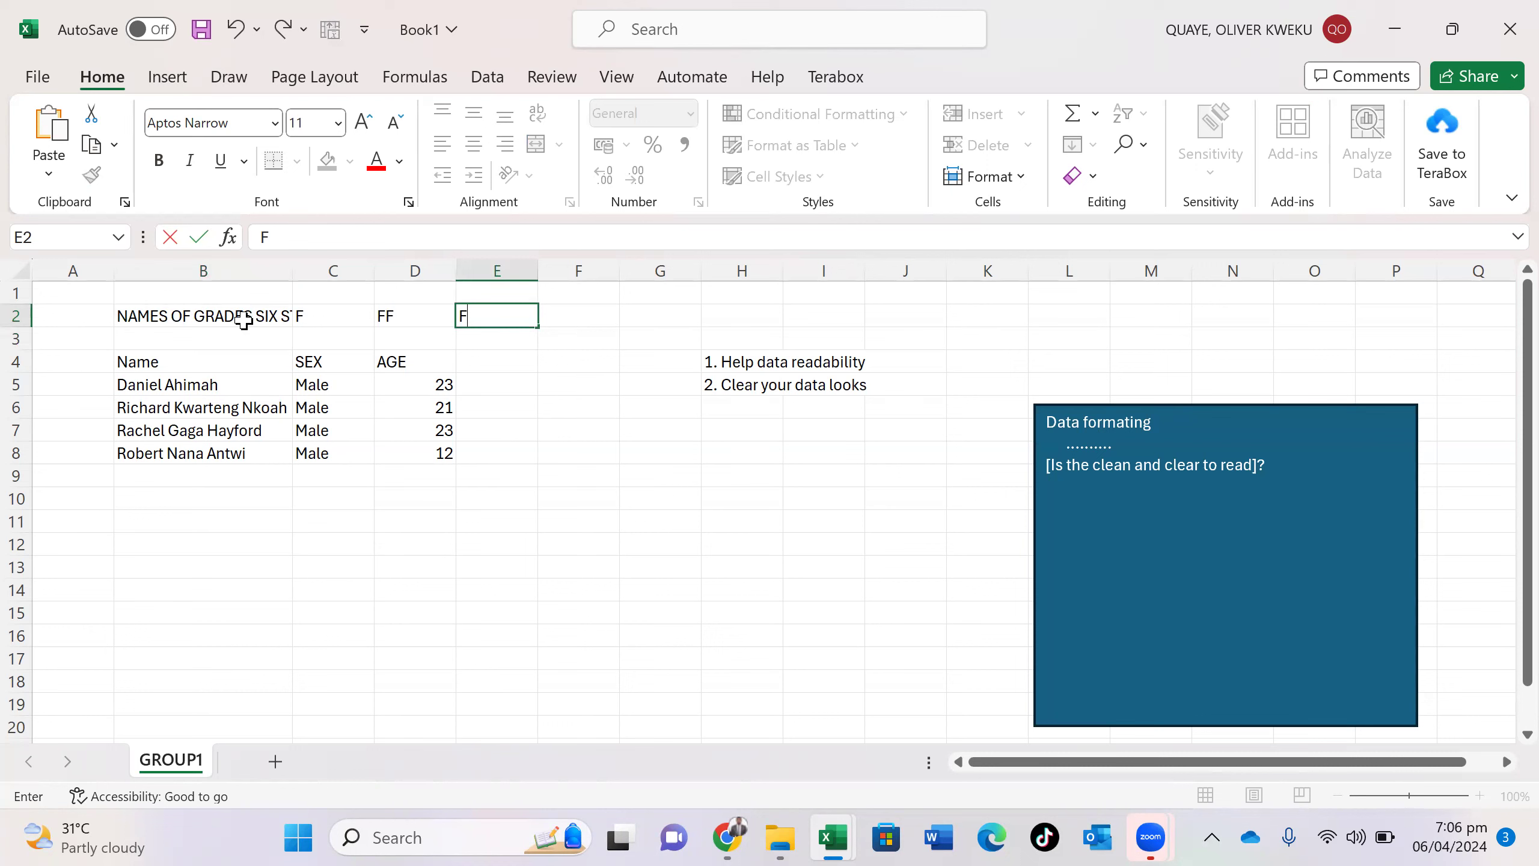
key(Escape)
click(416, 327)
key(BackSpace)
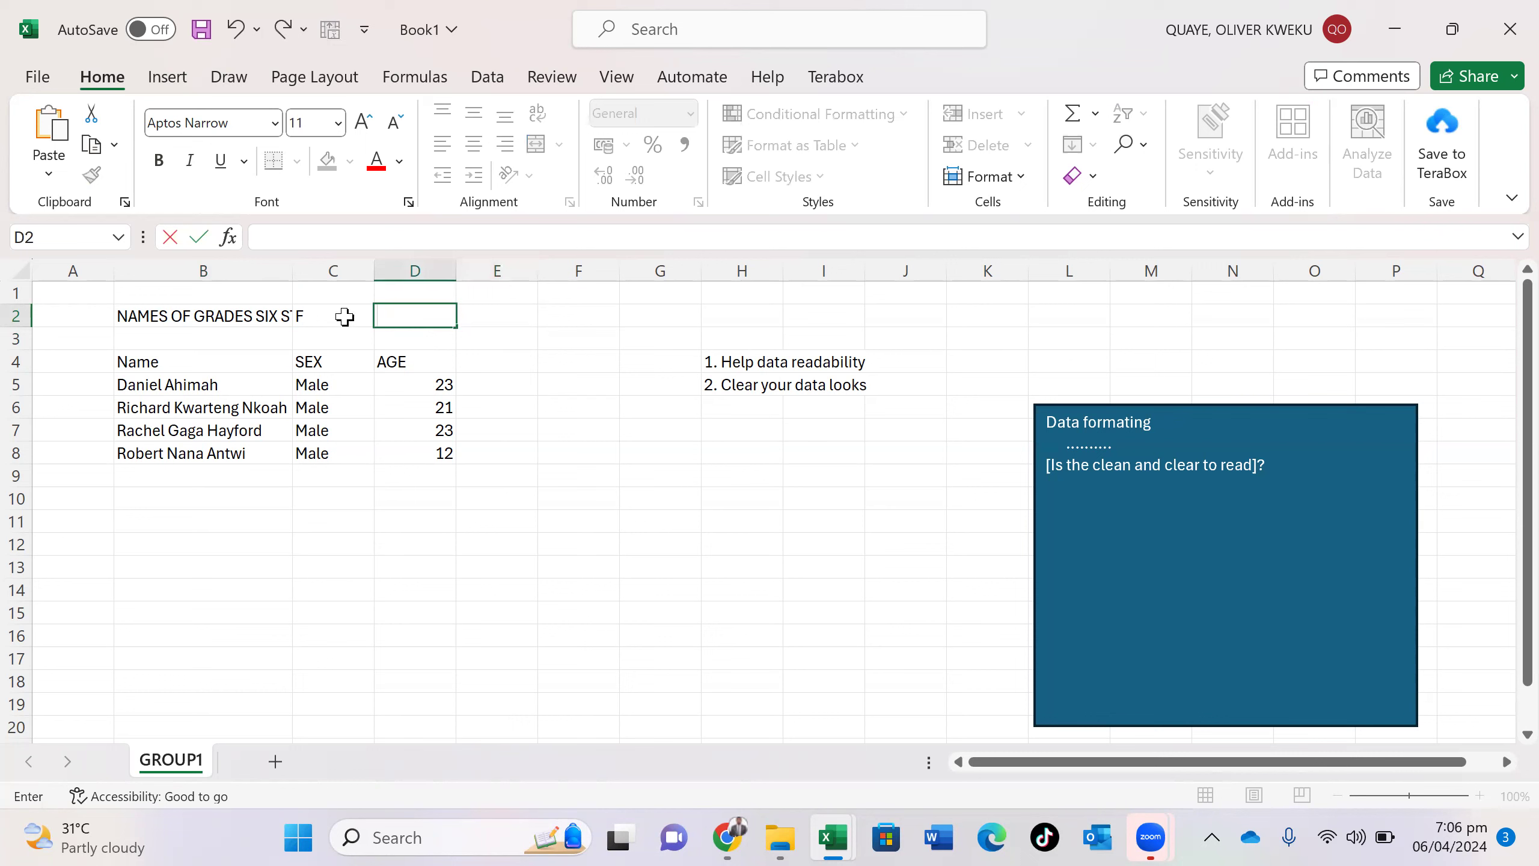
click(335, 319)
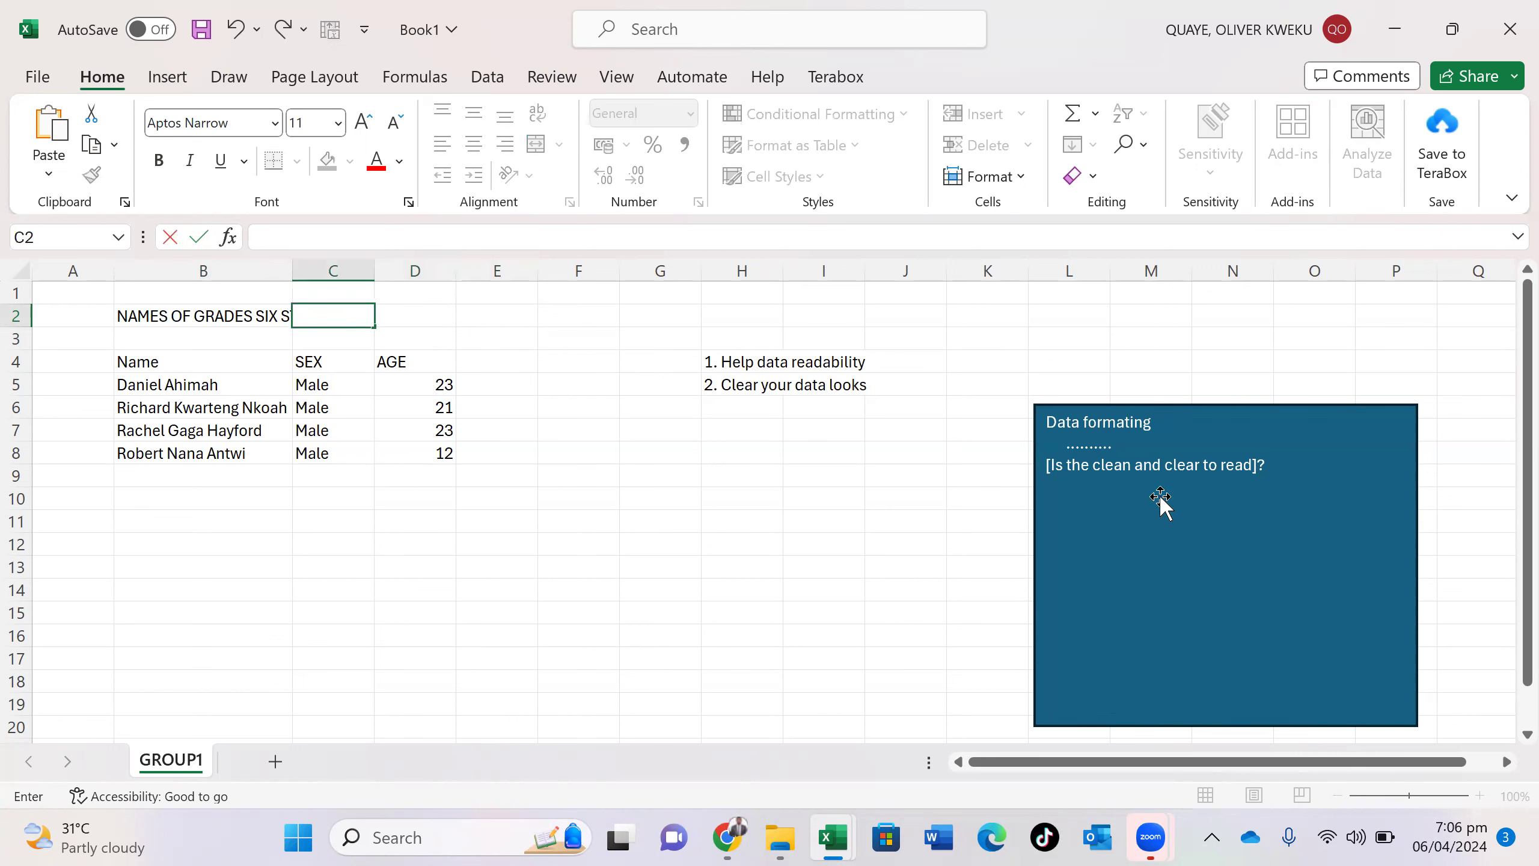
- Start a new line under the question in the blue box and type 'MERGING OF CELLS :'
click(1091, 567)
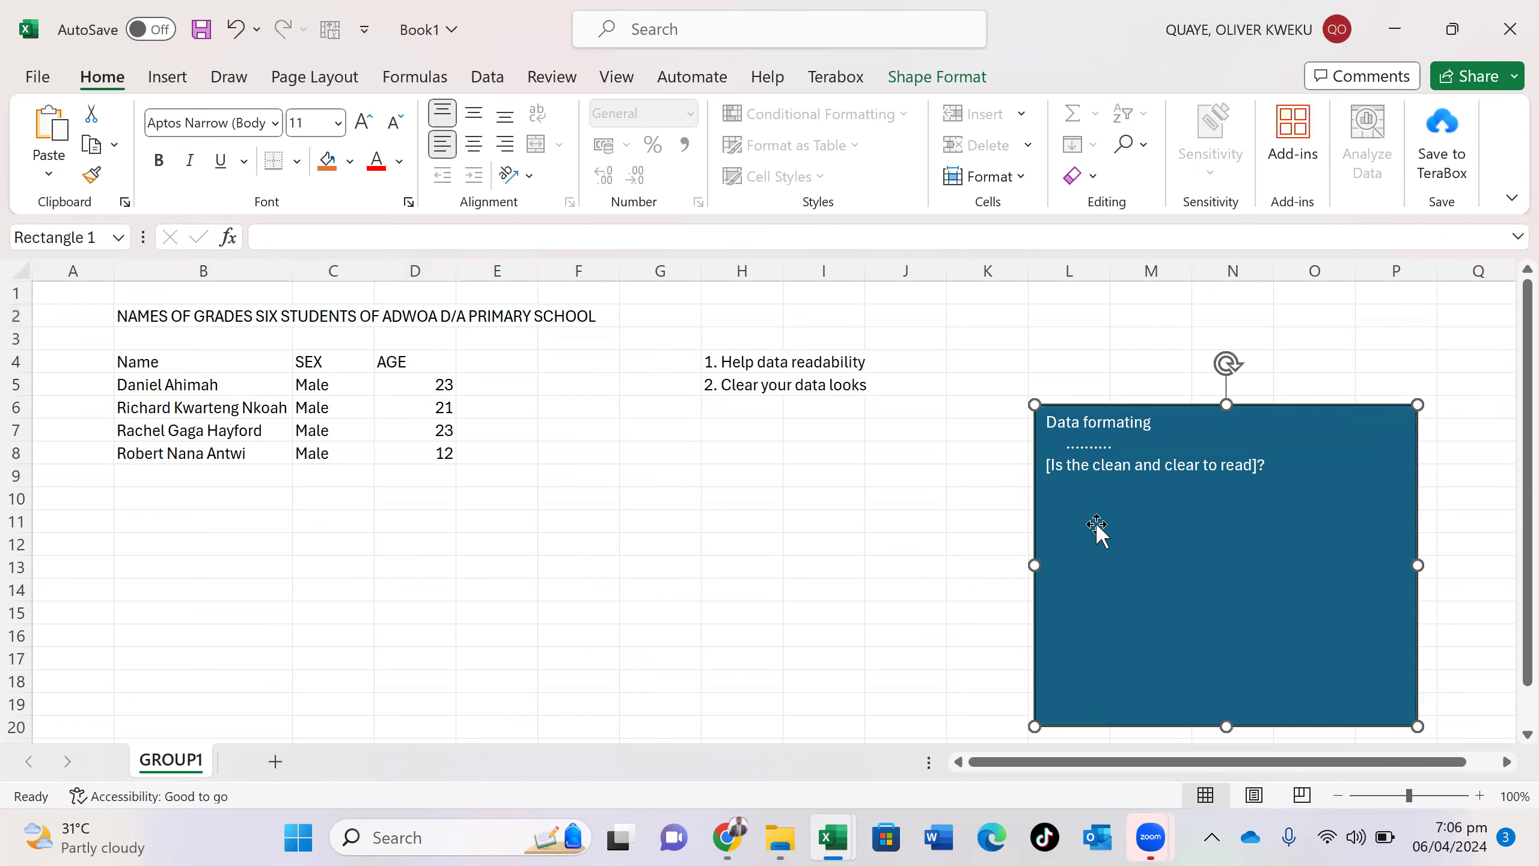
text(ME)
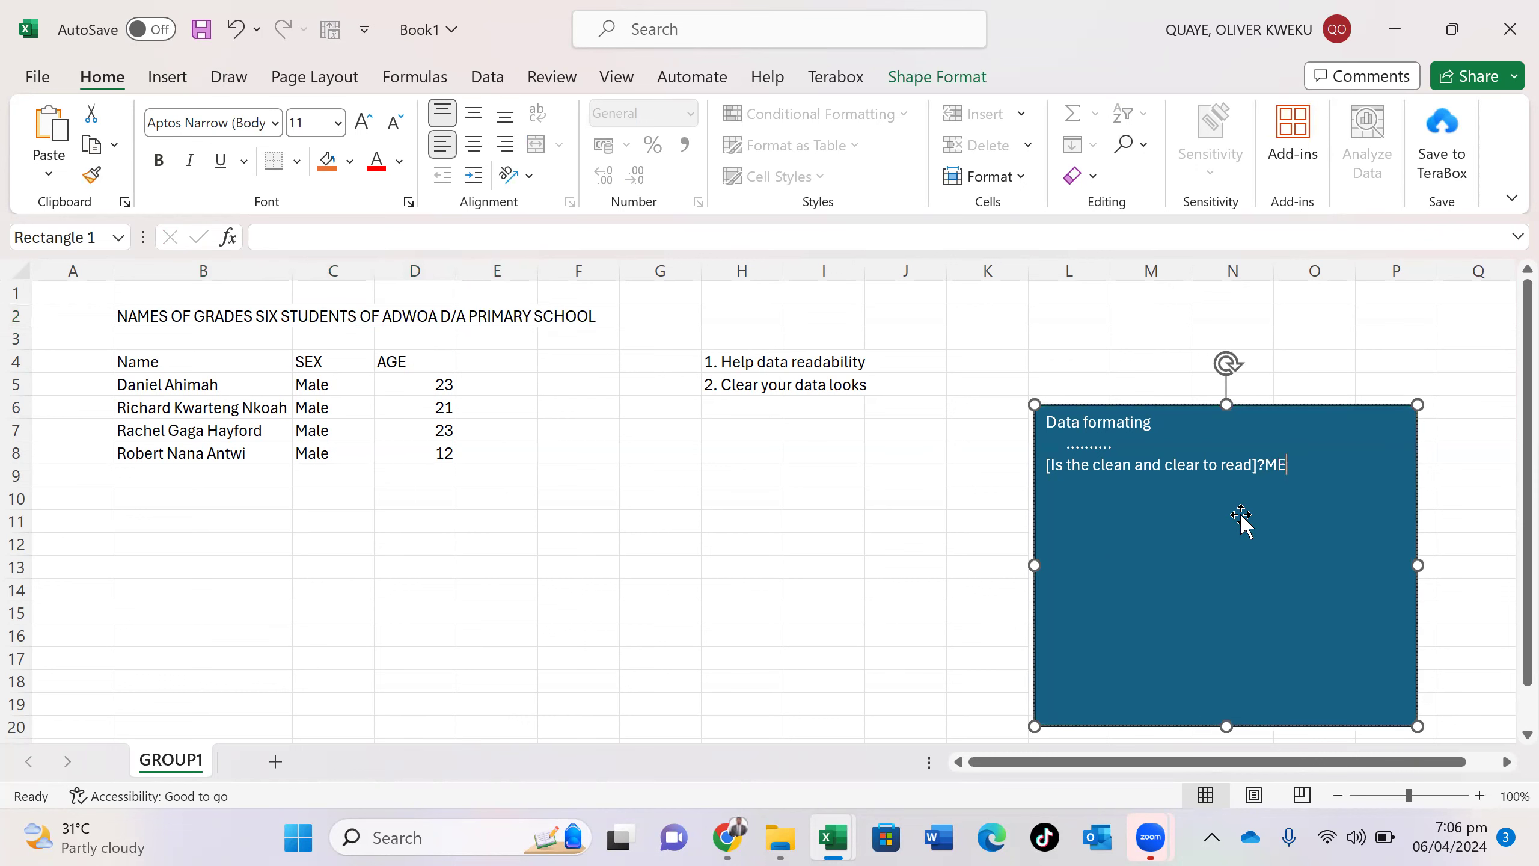
key(BackSpace)
key(BackSpace)
key(Return)
key(Return)
text(MERGING OF CELLS {)
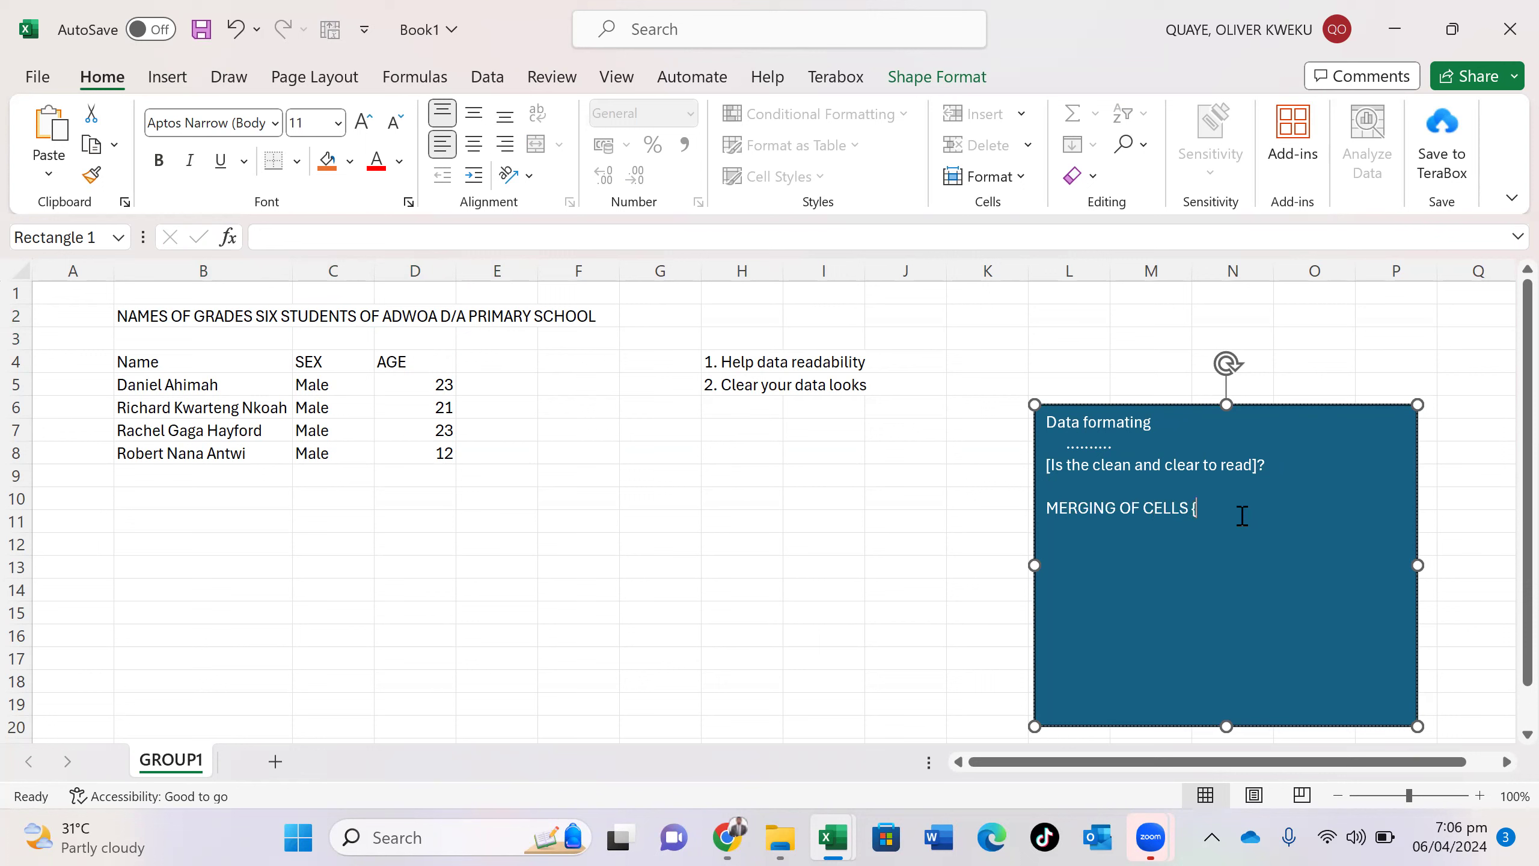
key(BackSpace)
text(:)
text( OUT)
- Finish with 'put two or more cell together for a specific content, character = words', then select B2:F2
key(BackSpace)
key(BackSpace)
key(BackSpace)
key(BackSpace)
key(BackSpace)
text(put)
text( tow)
key(BackSpace)
key(BackSpace)
text(wo or more cell together )
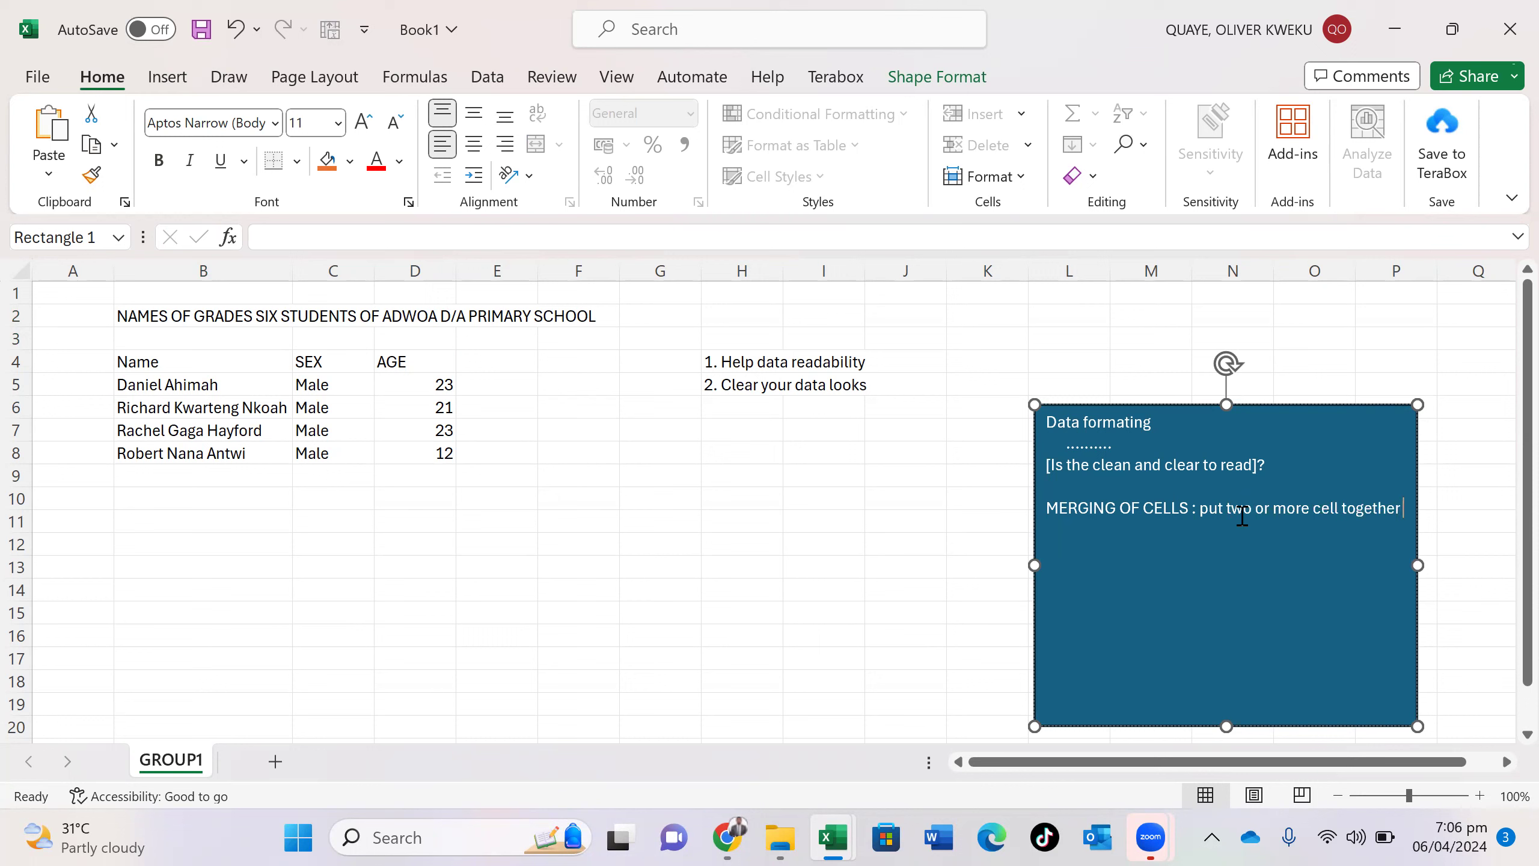
text(for a specific content, charact)
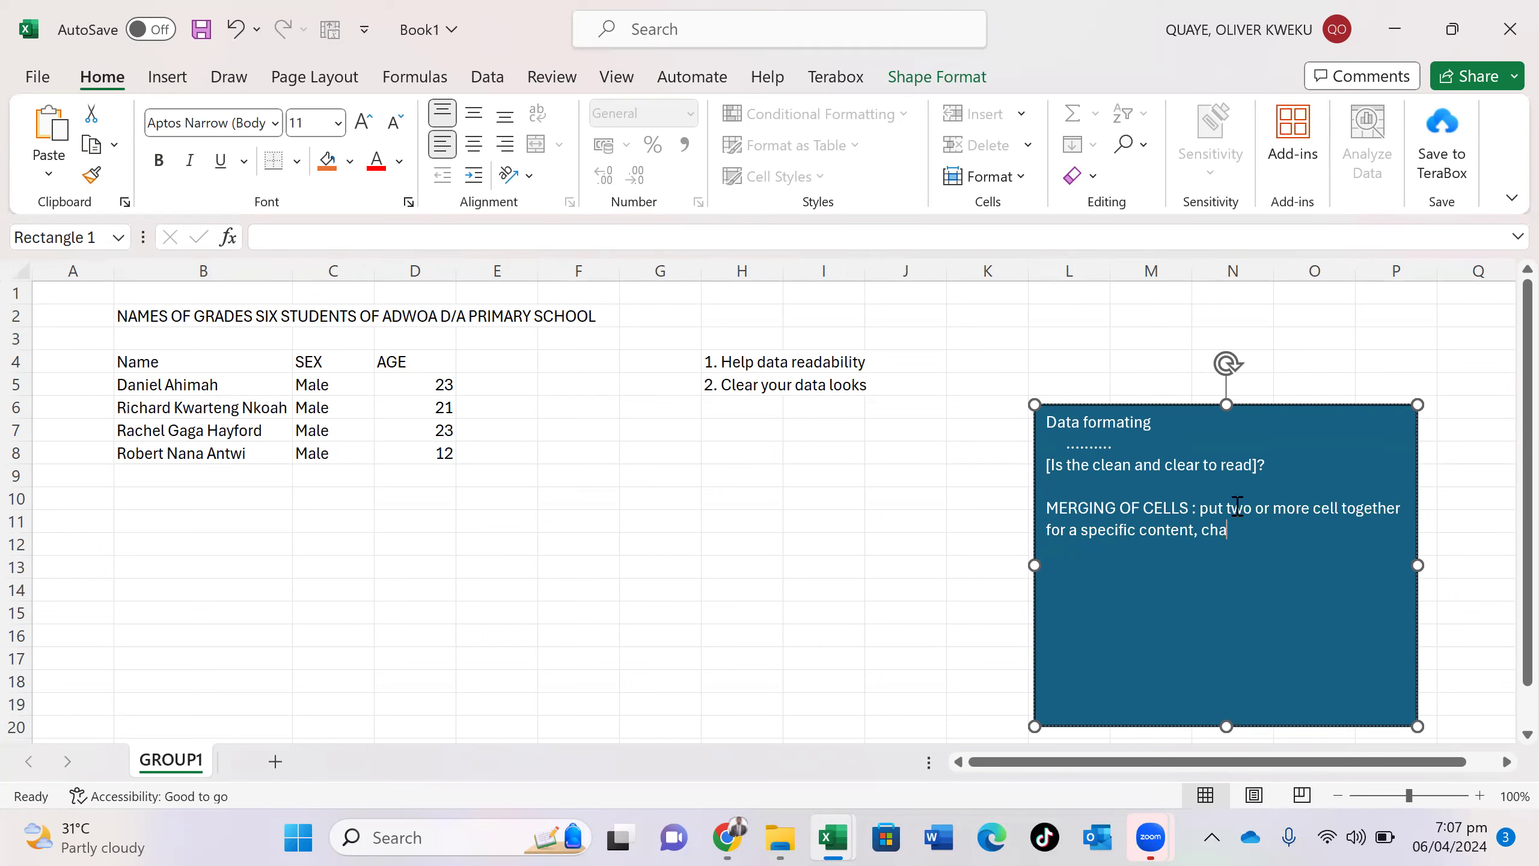
key(BackSpace)
key(BackSpace)
text(cter = words)
drag(124, 314, 562, 315)
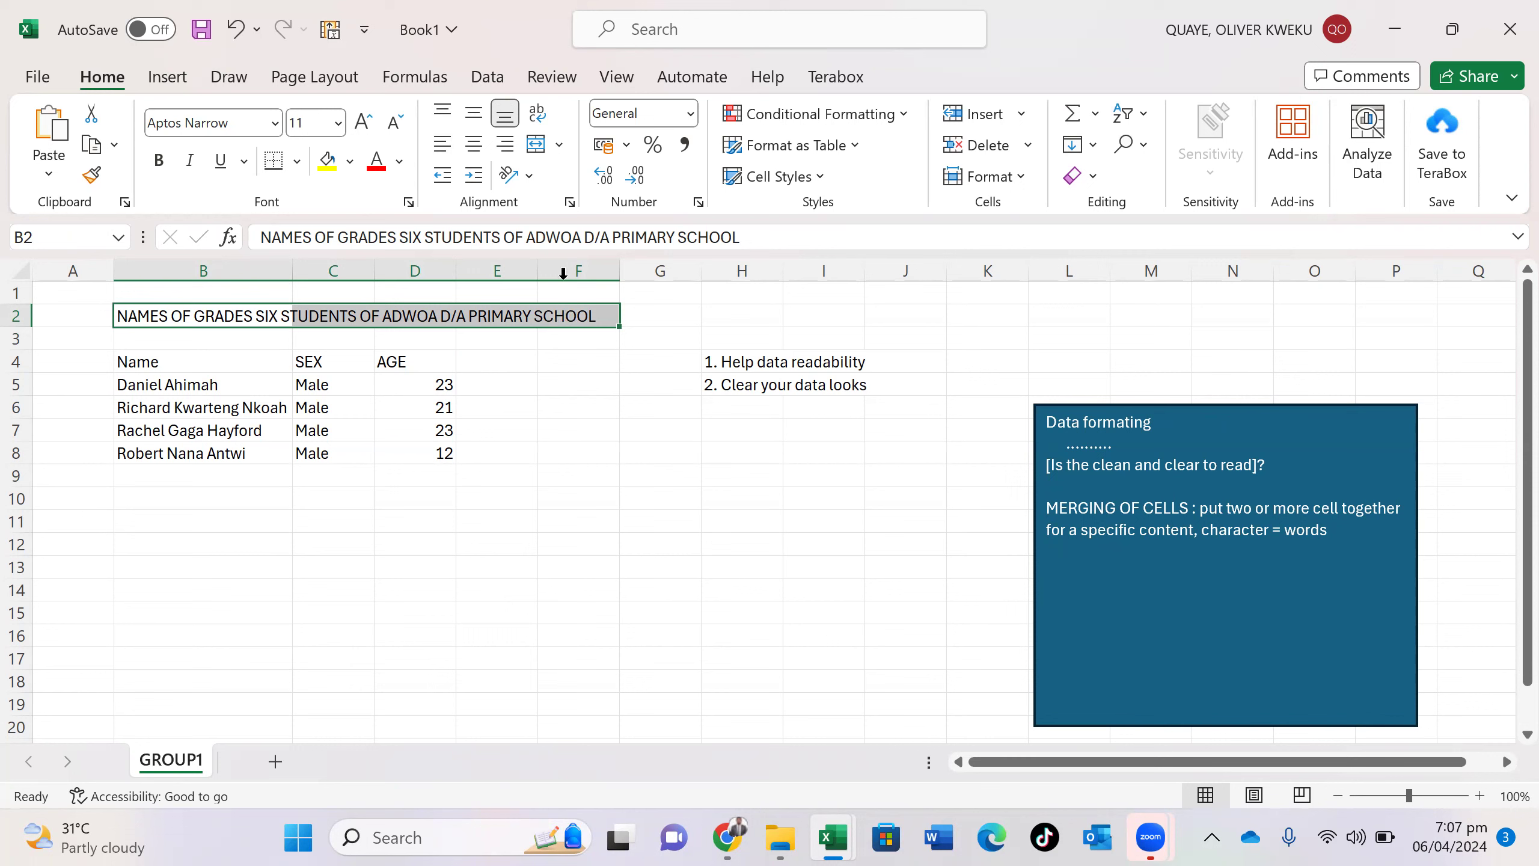
- Open the Merge & Center options list for the B2:F2 title row
click(559, 144)
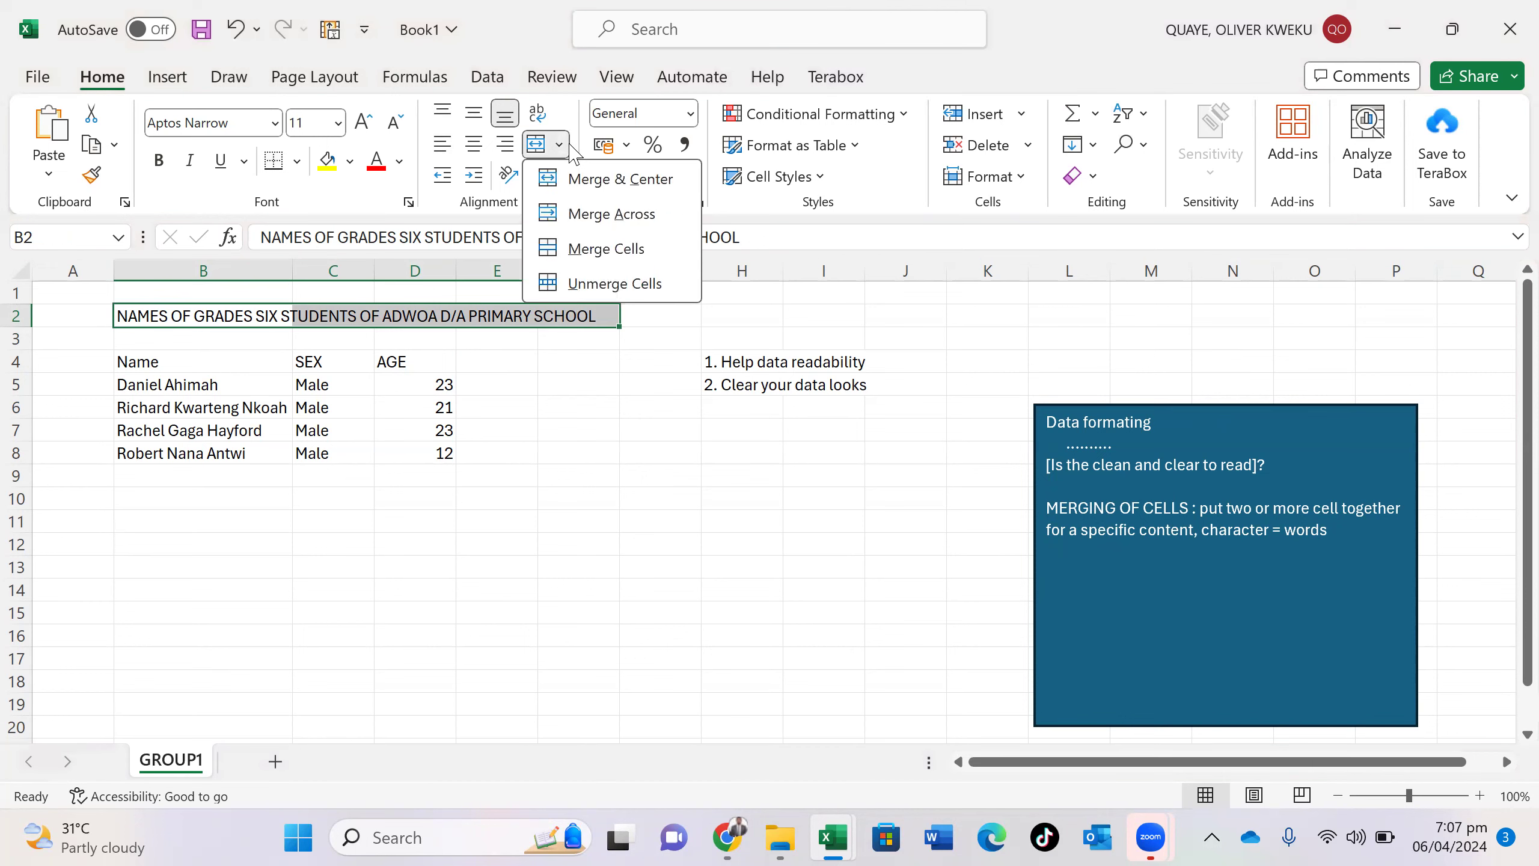
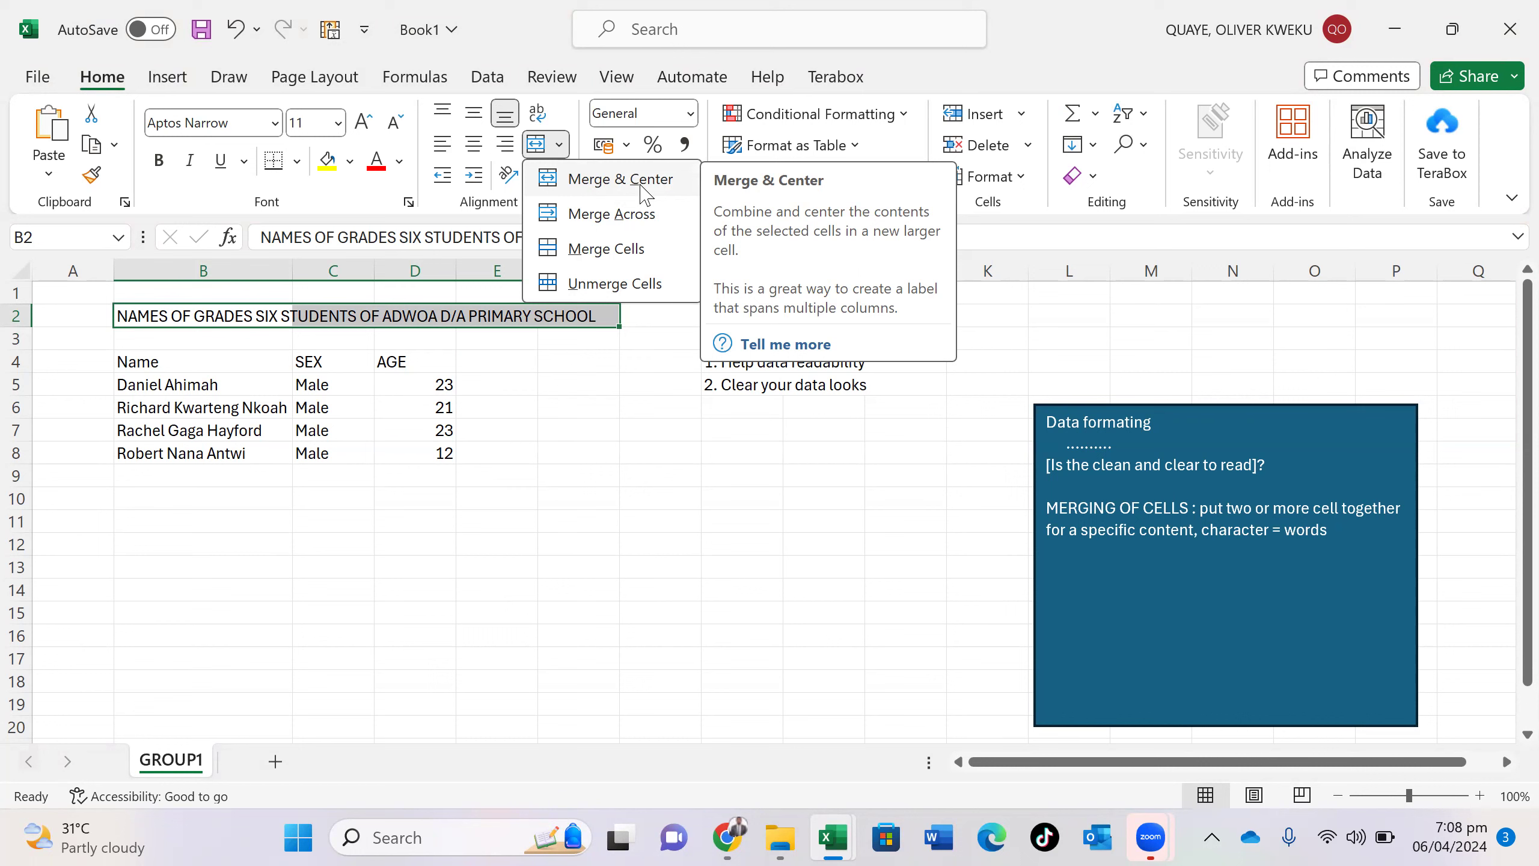
- Try merging B2:F2 for the title, leave it unmerged, and select B1:F3 instead
click(630, 253)
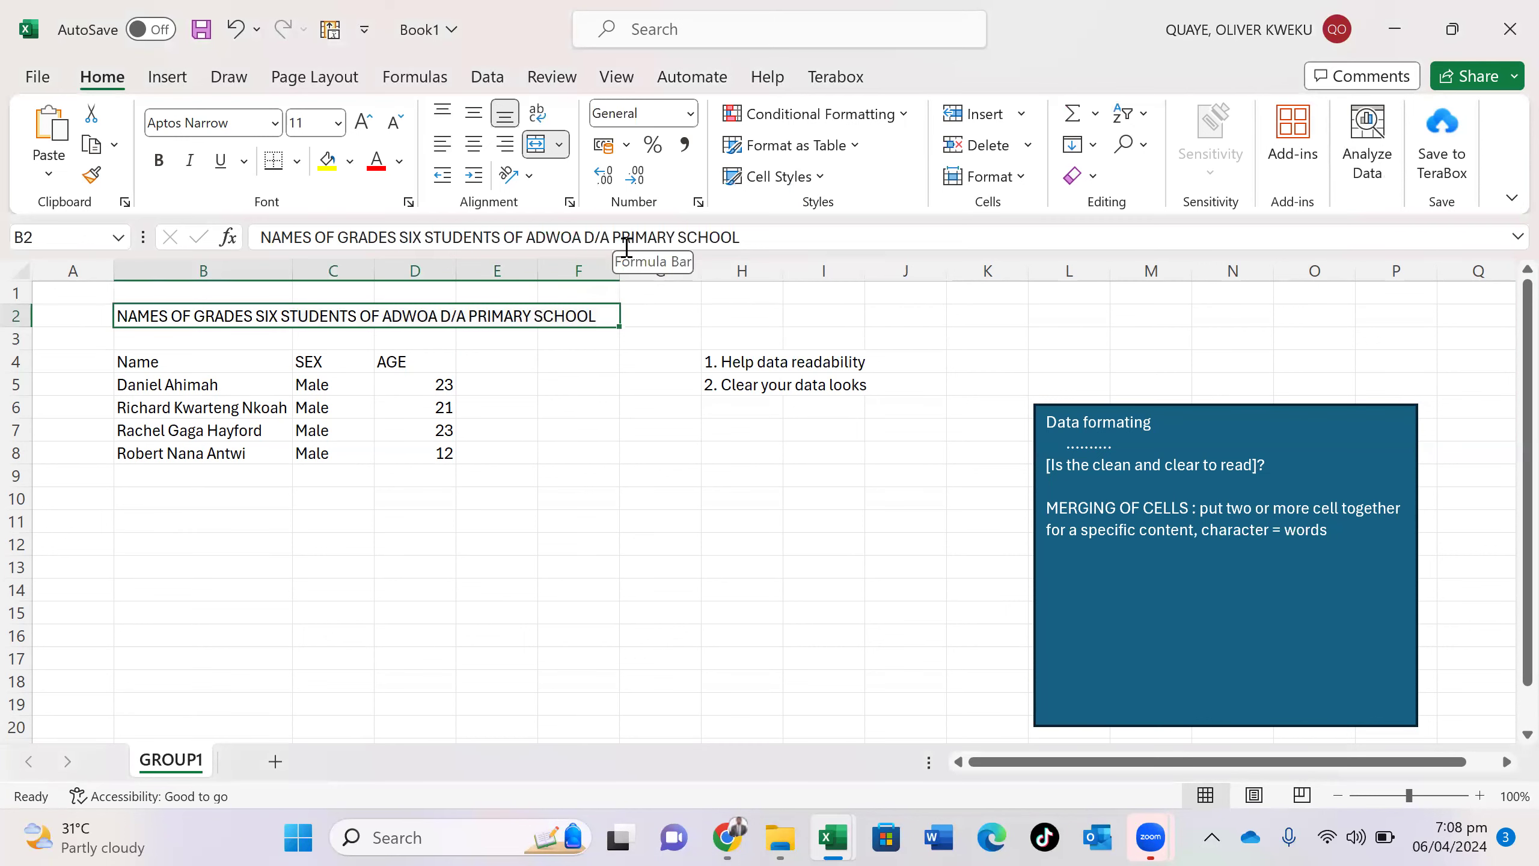
click(559, 145)
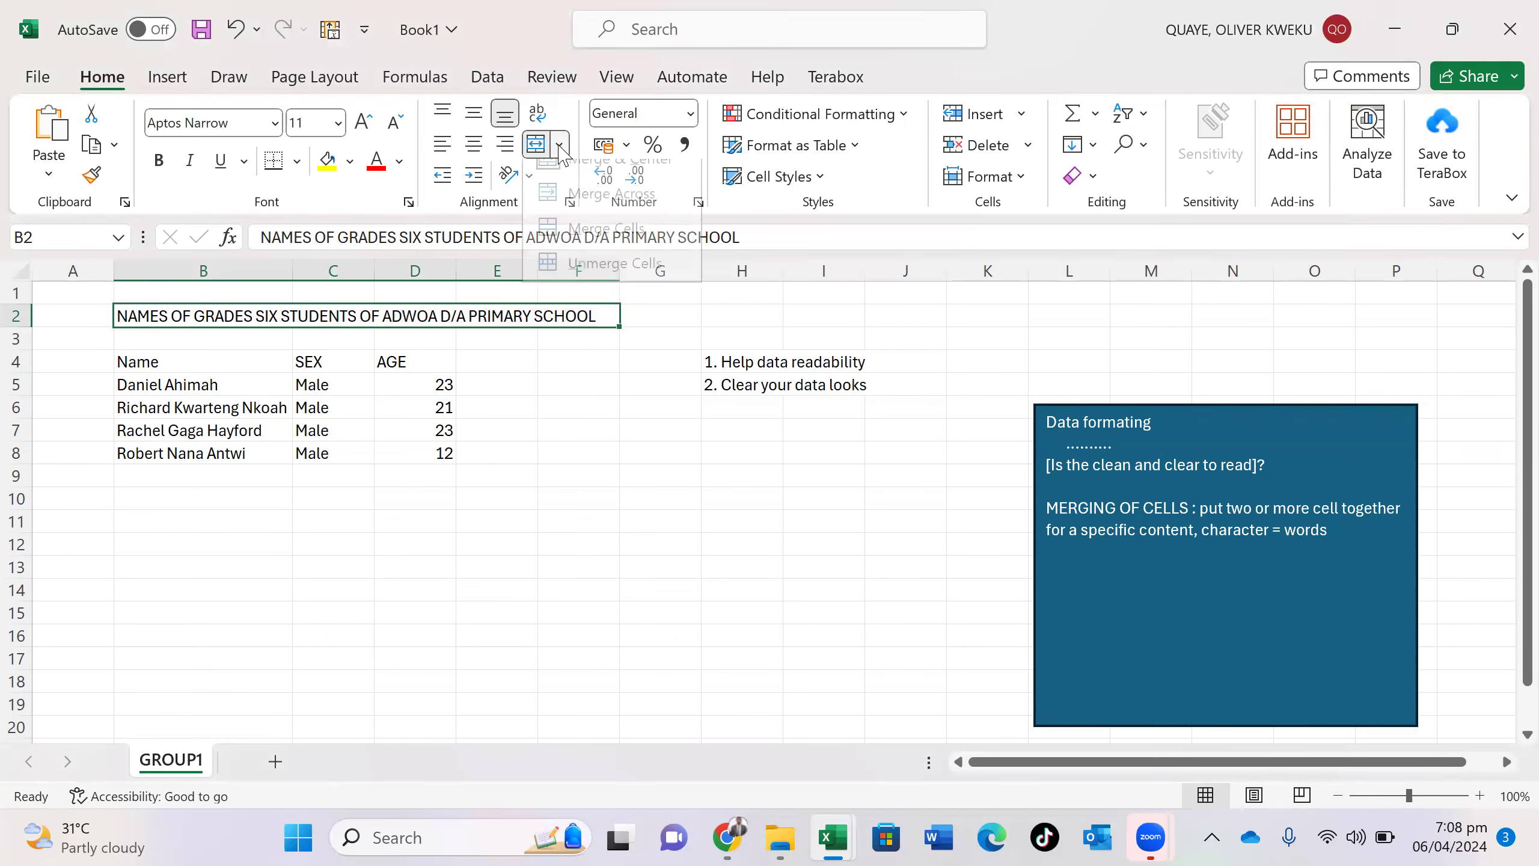
click(538, 421)
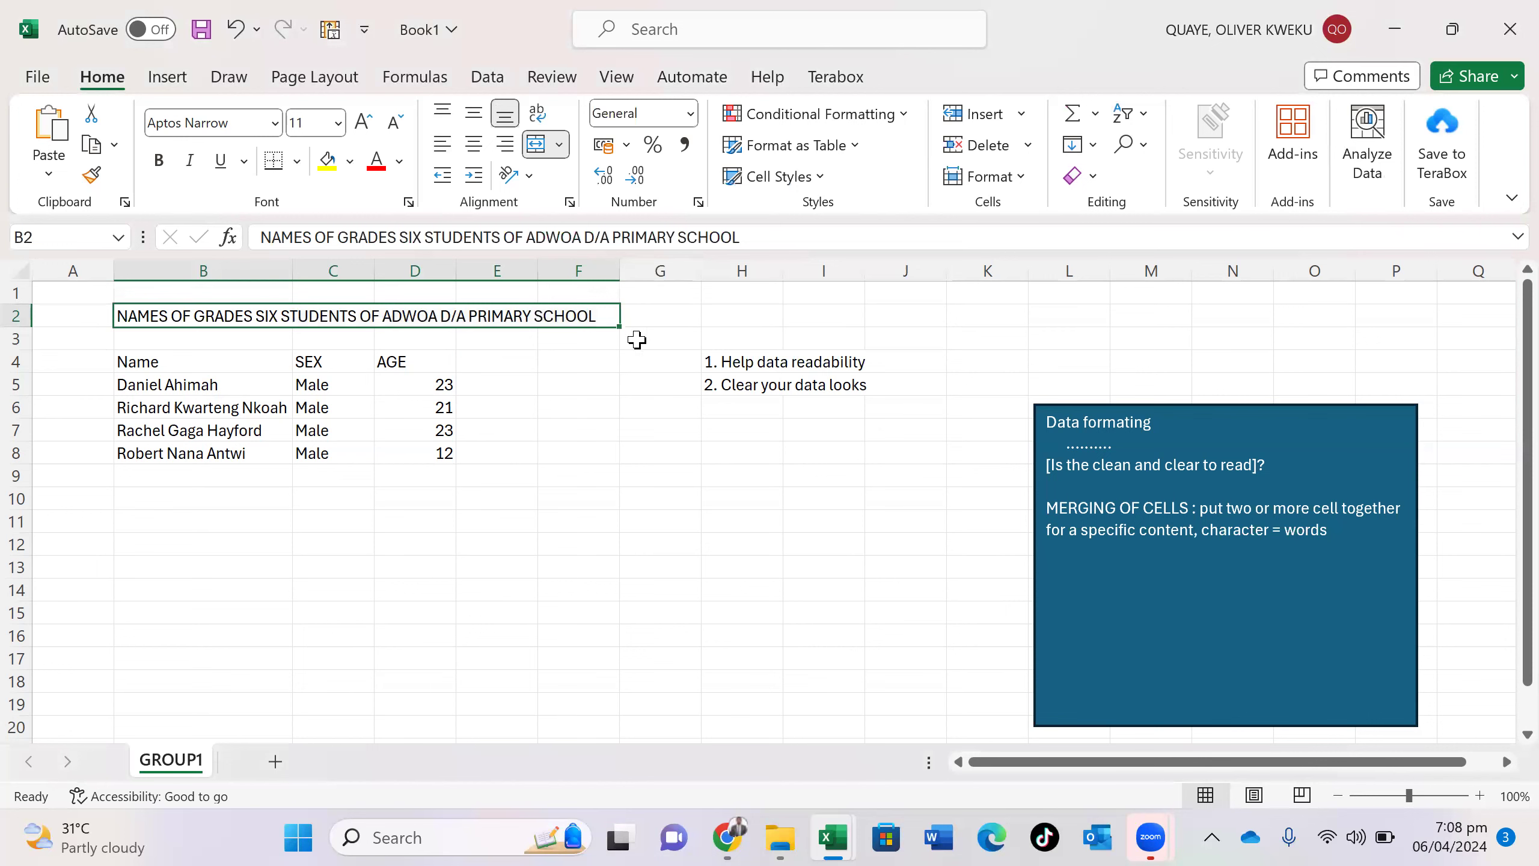
click(636, 340)
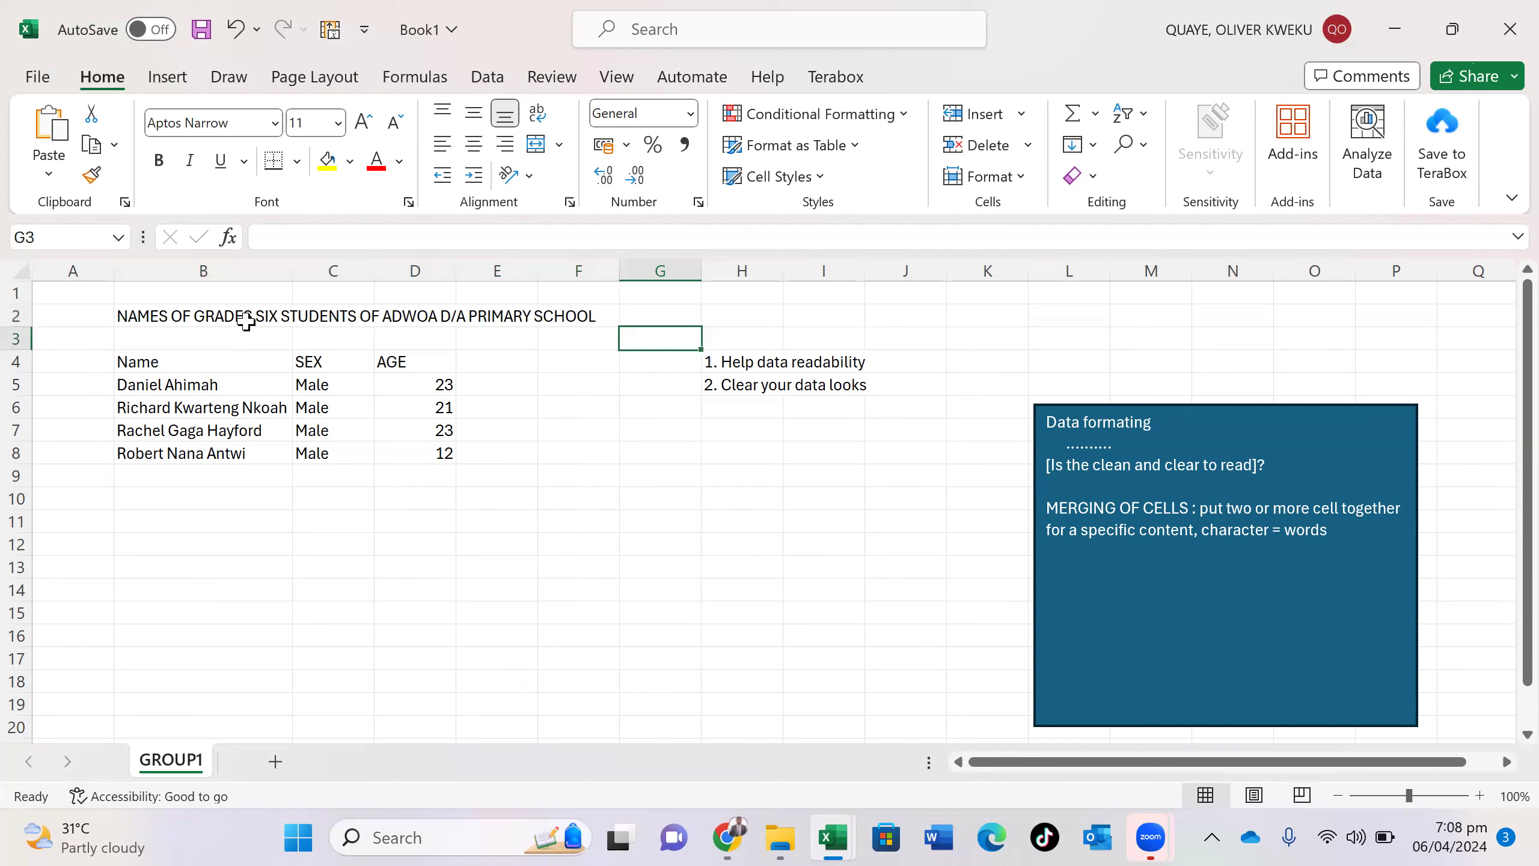
drag(143, 291, 189, 330)
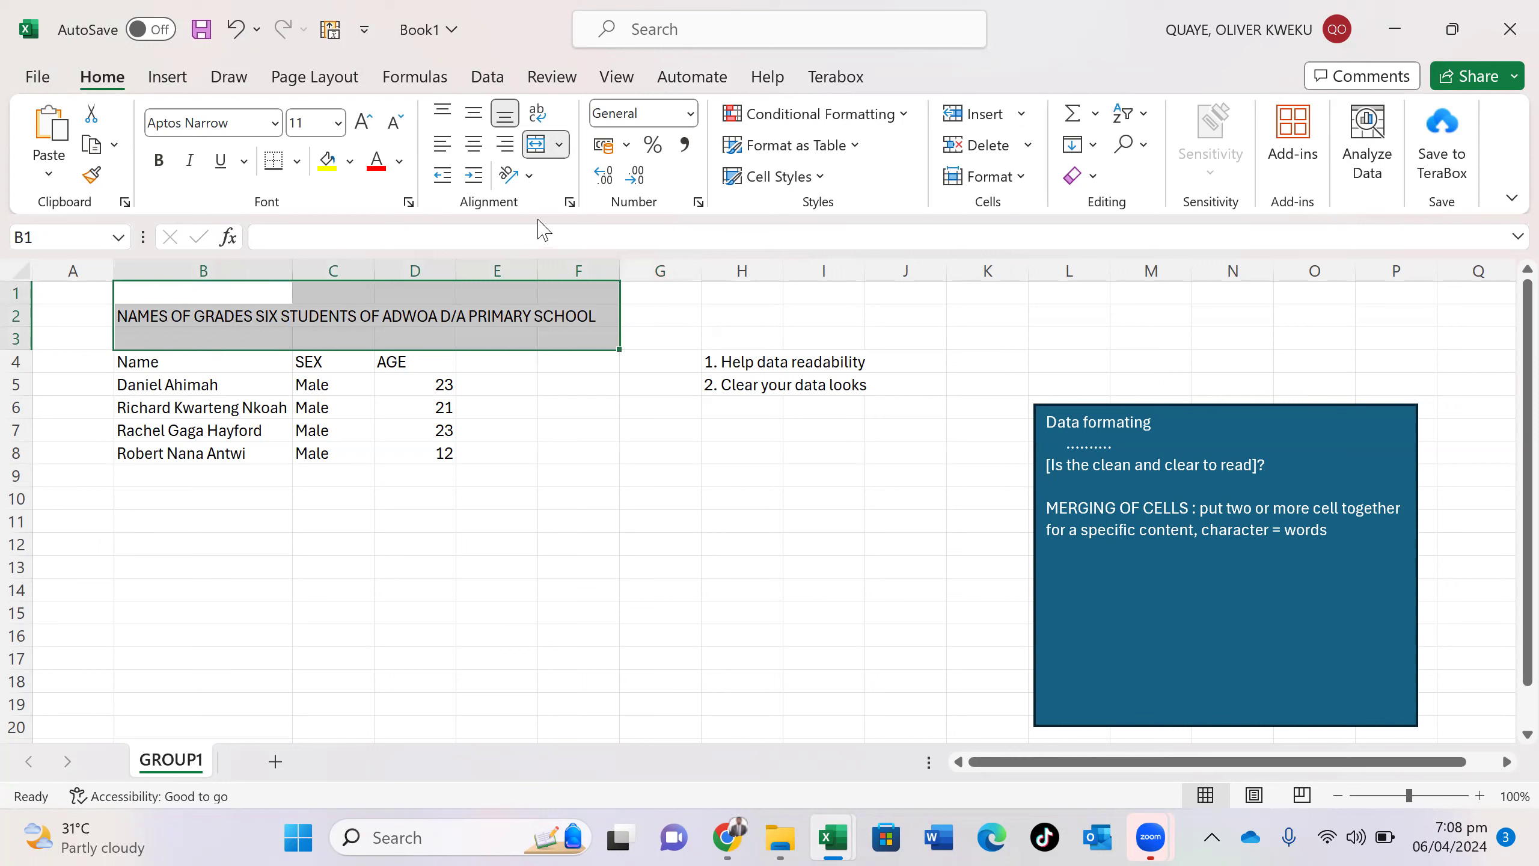
- Merge B1:F3 into one title cell with Merge Cells, then select all its title text
click(564, 153)
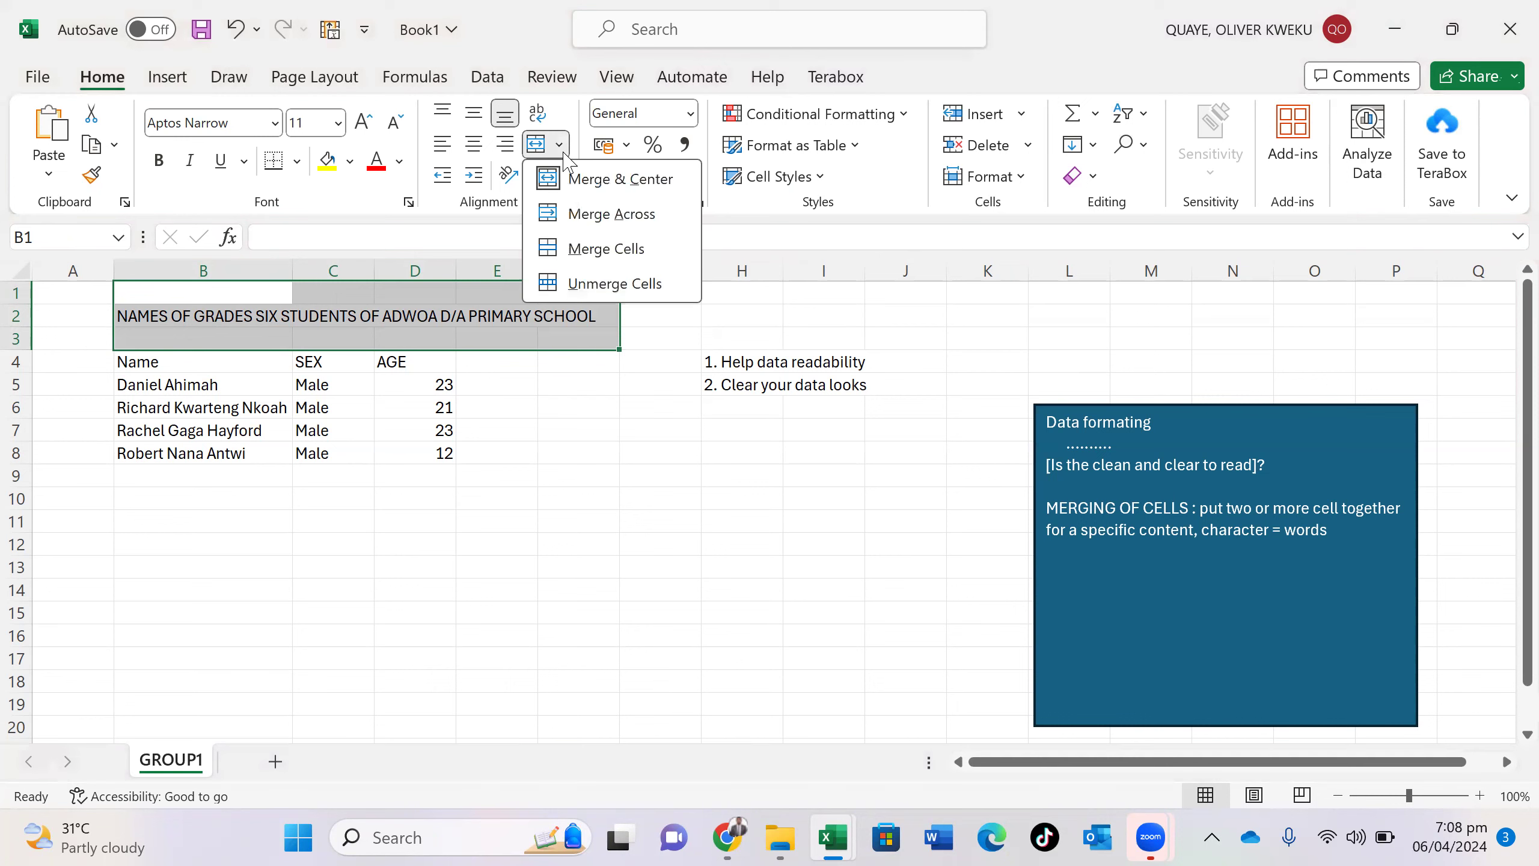
click(611, 248)
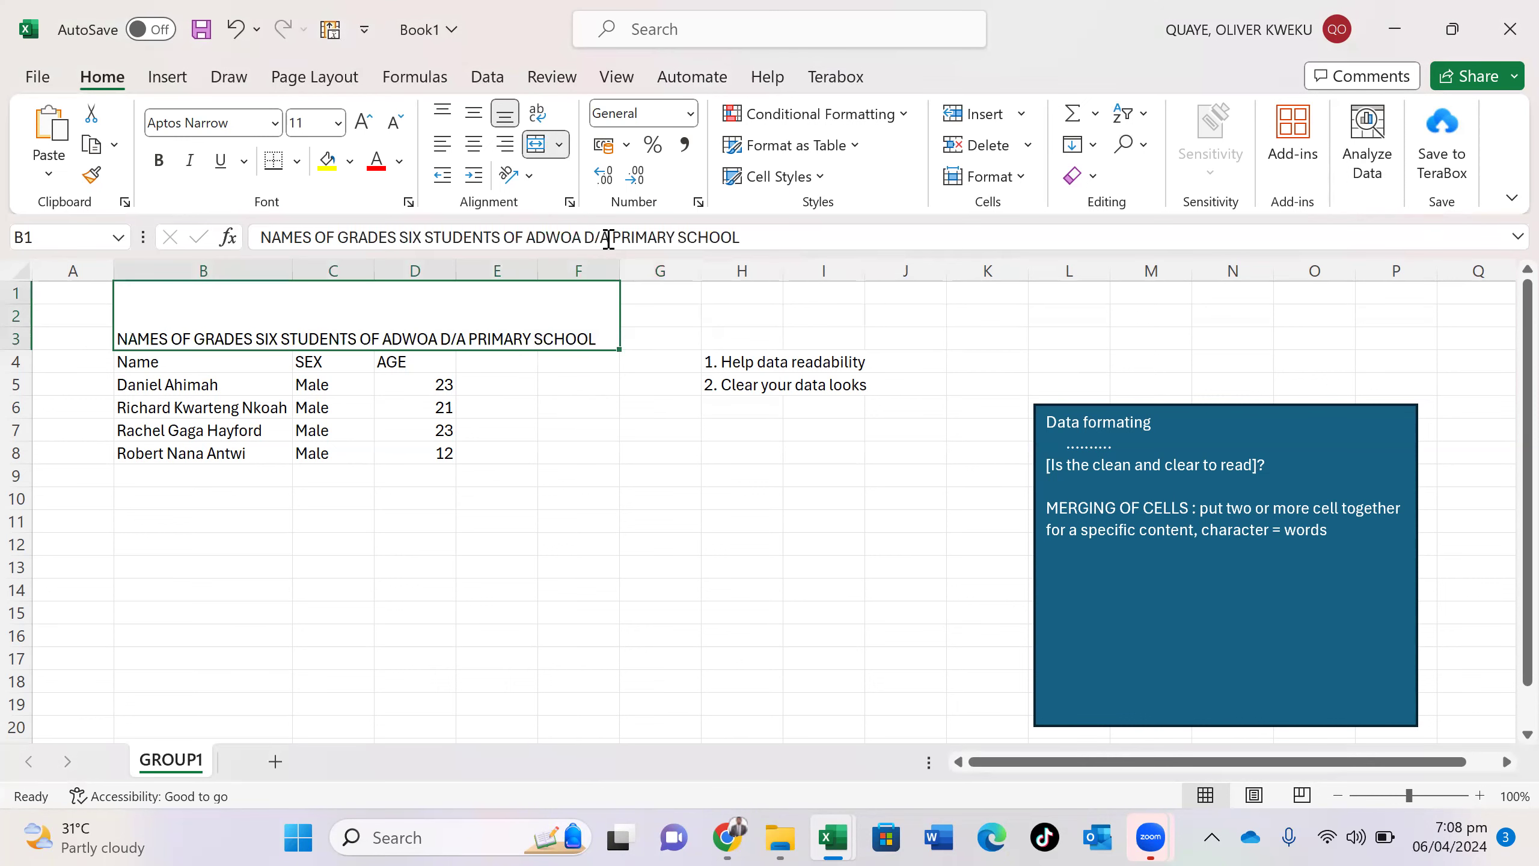
click(689, 490)
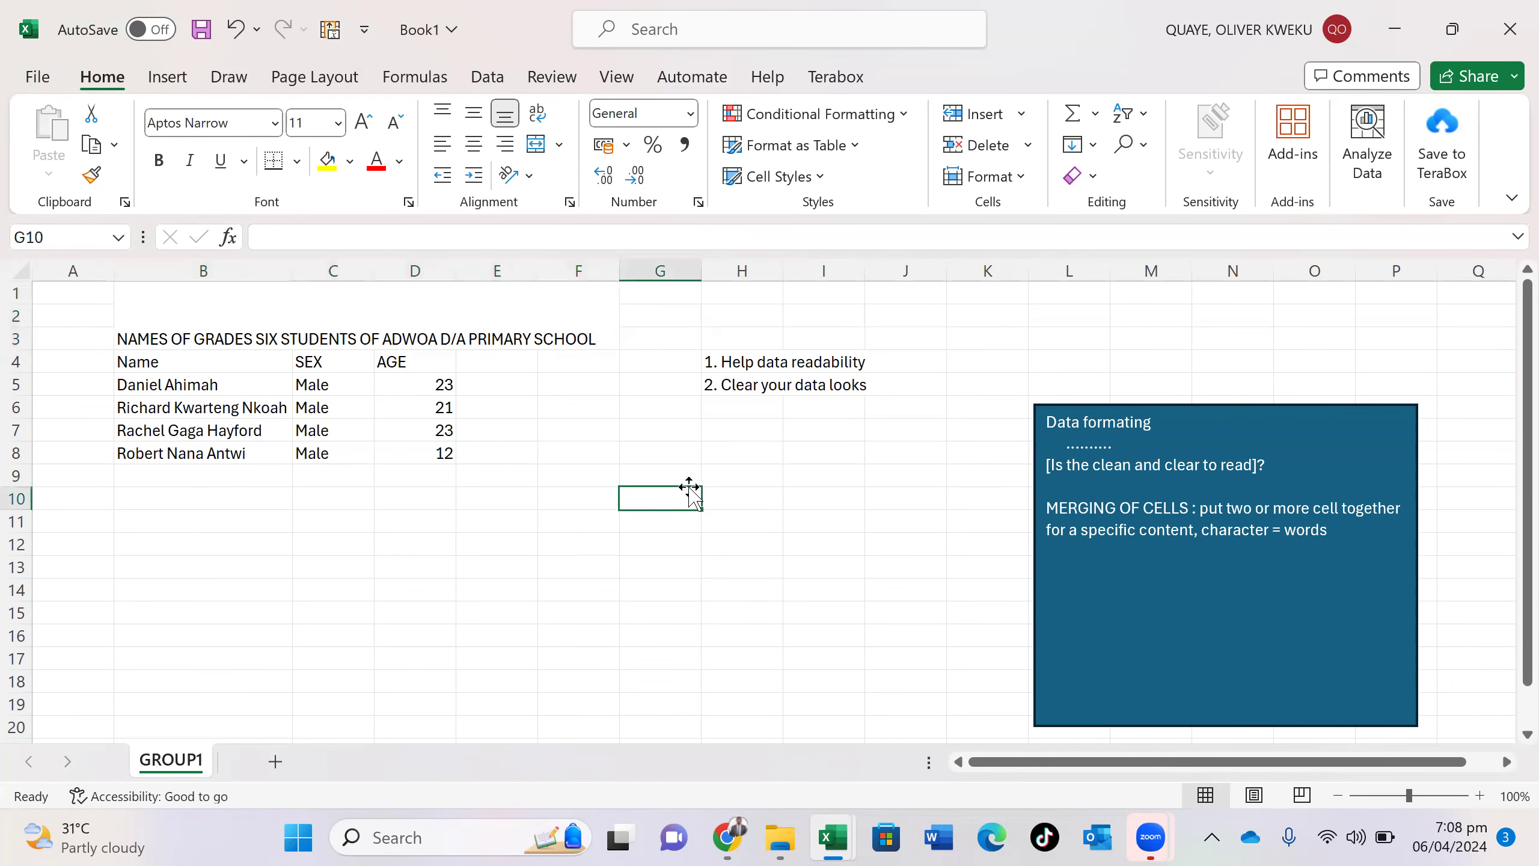
double_click(530, 338)
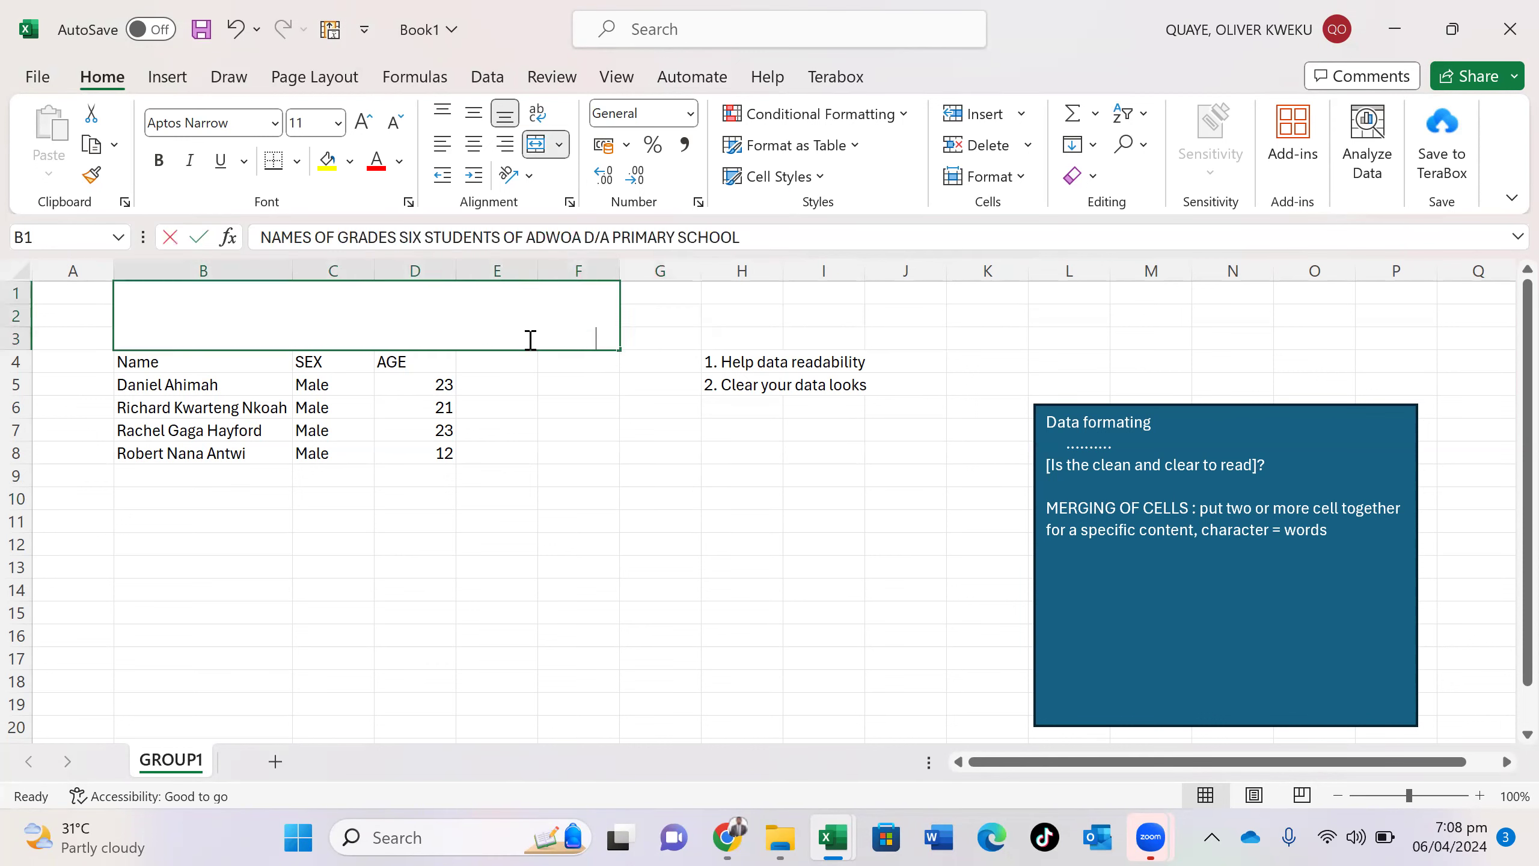
key(ctrl+a)
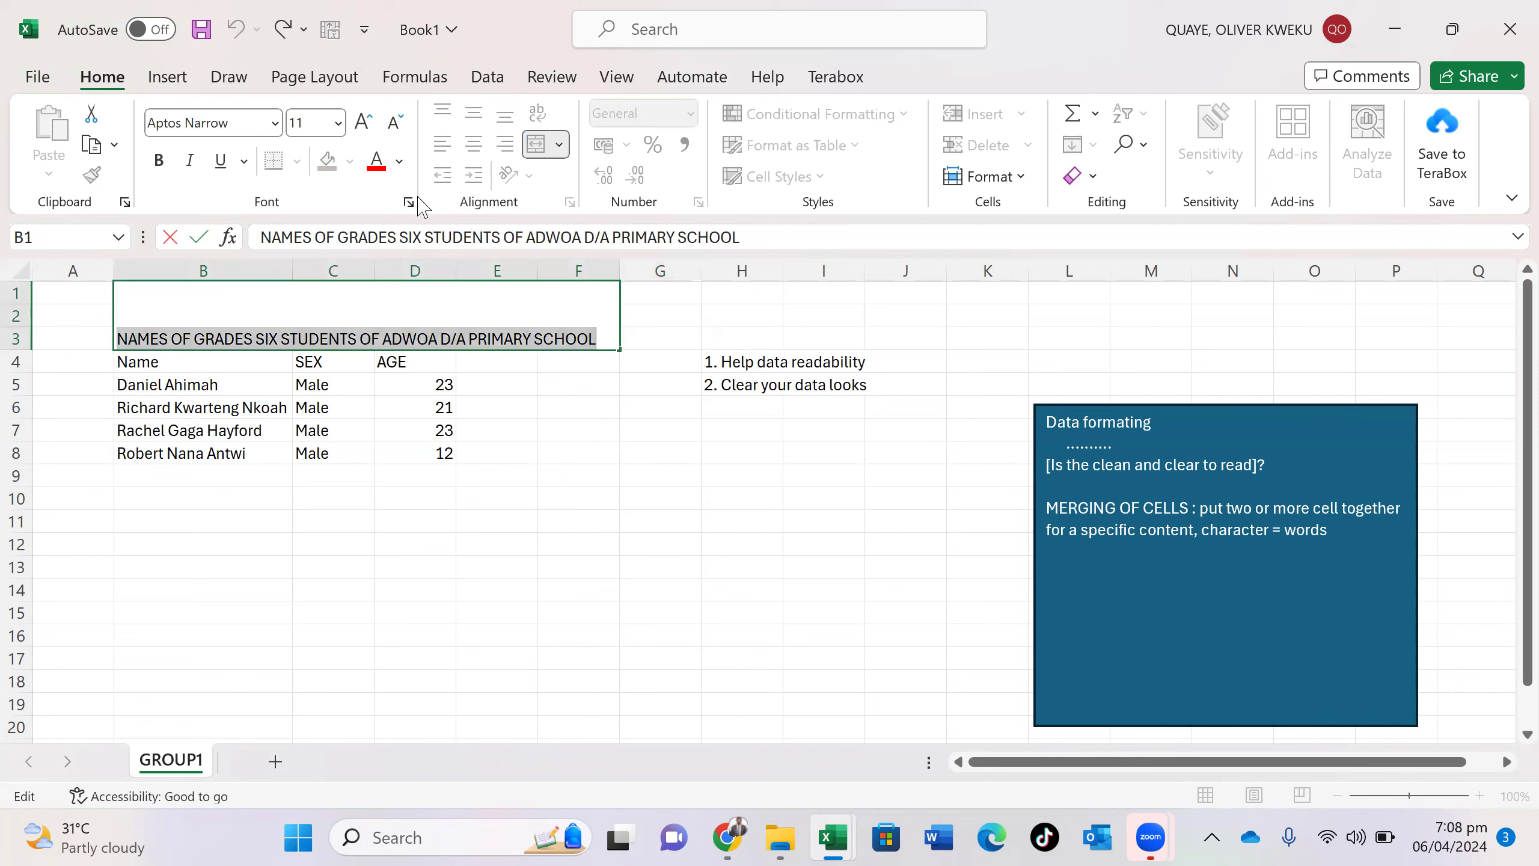
- Format the school title in Times New Roman at size 12 and commit the entry
click(276, 124)
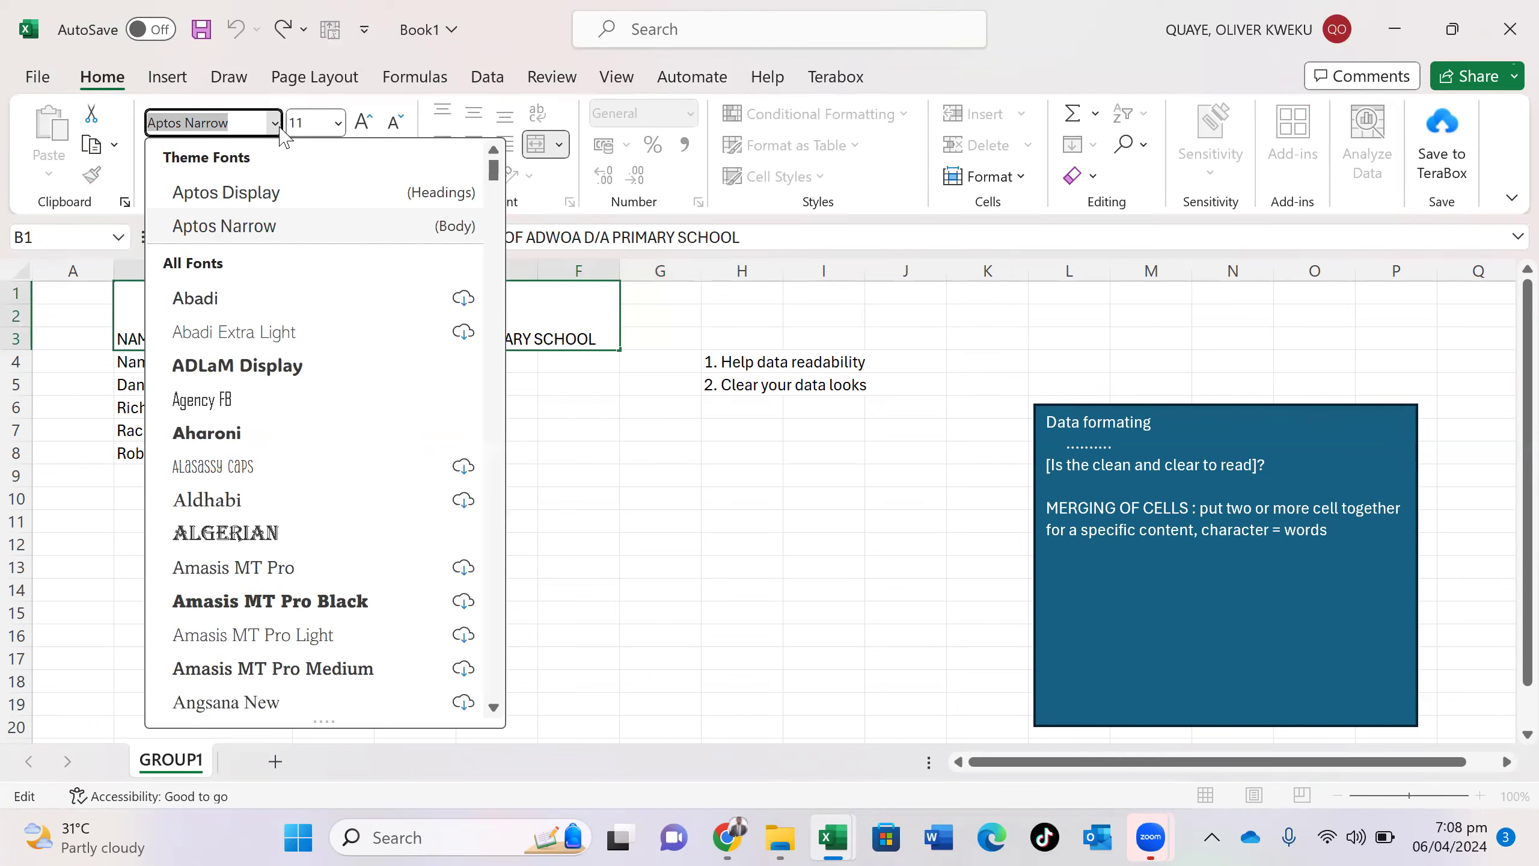
scroll(253, 546, down, 3)
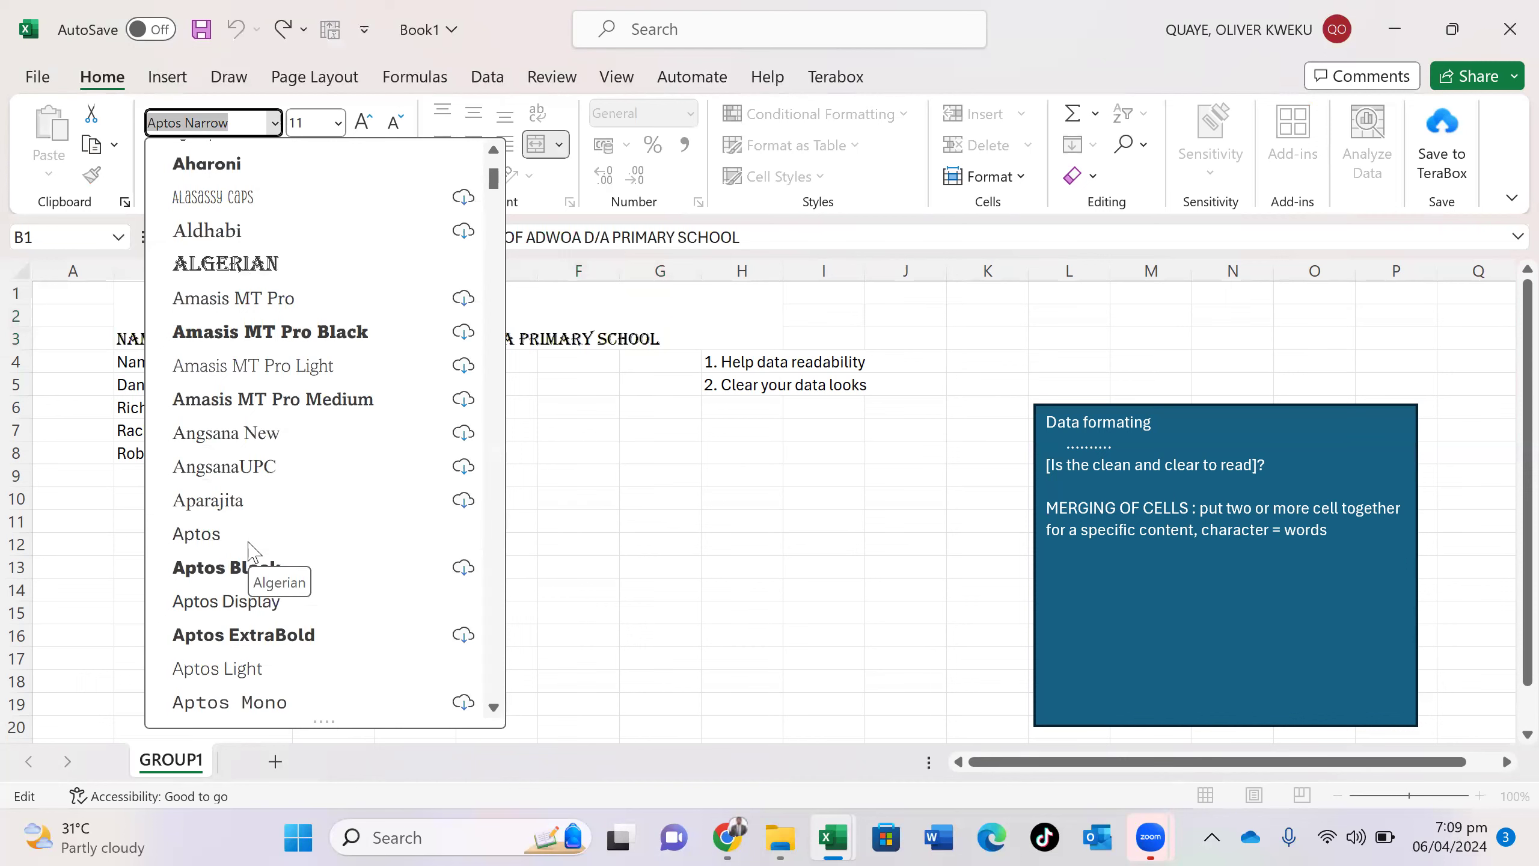
scroll(253, 551, down, 1)
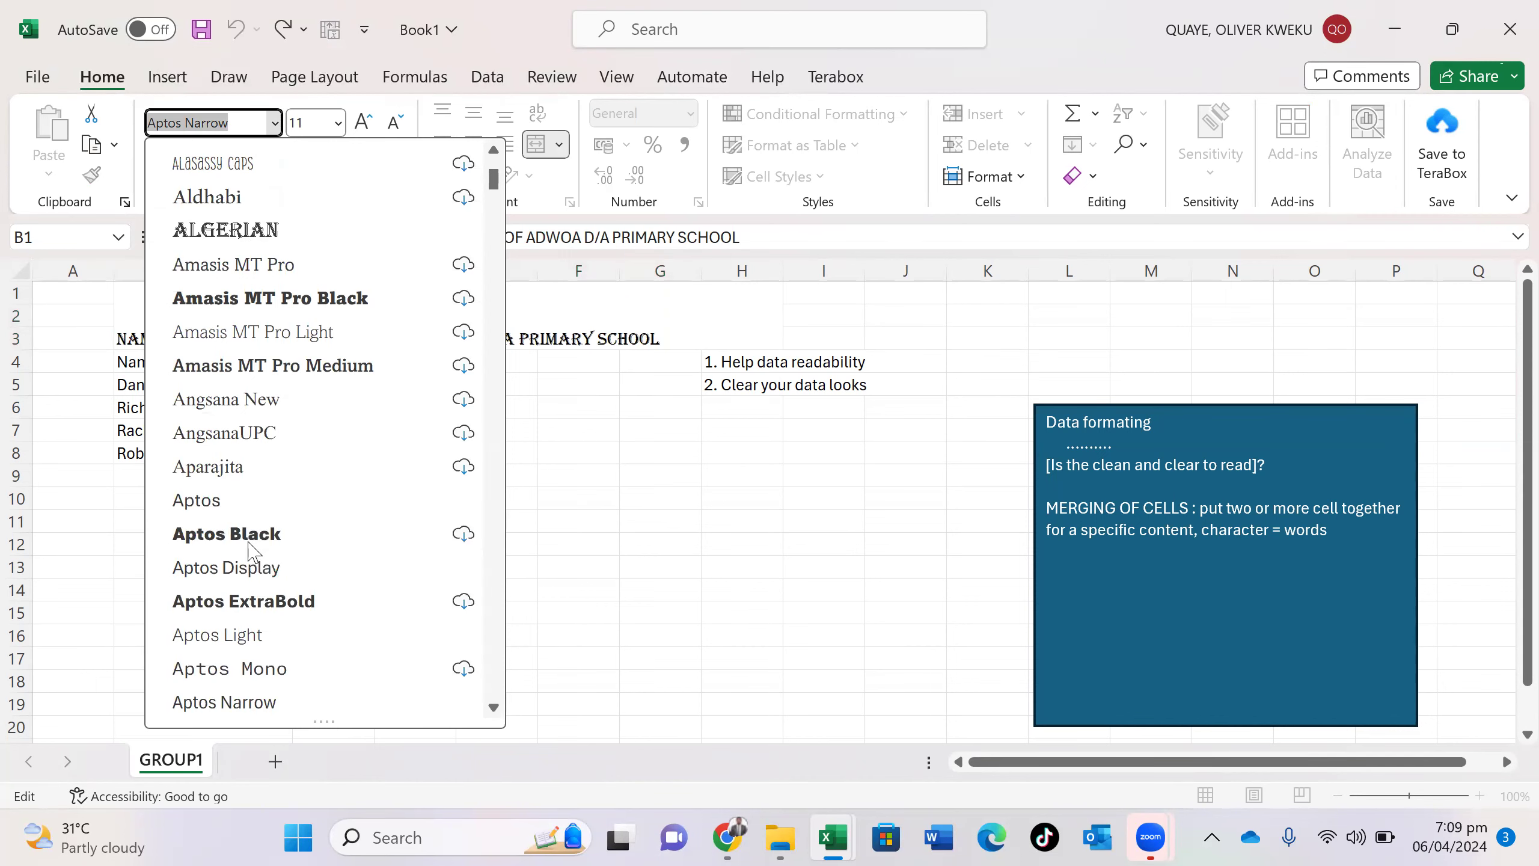
text(Times New Roman)
key(Return)
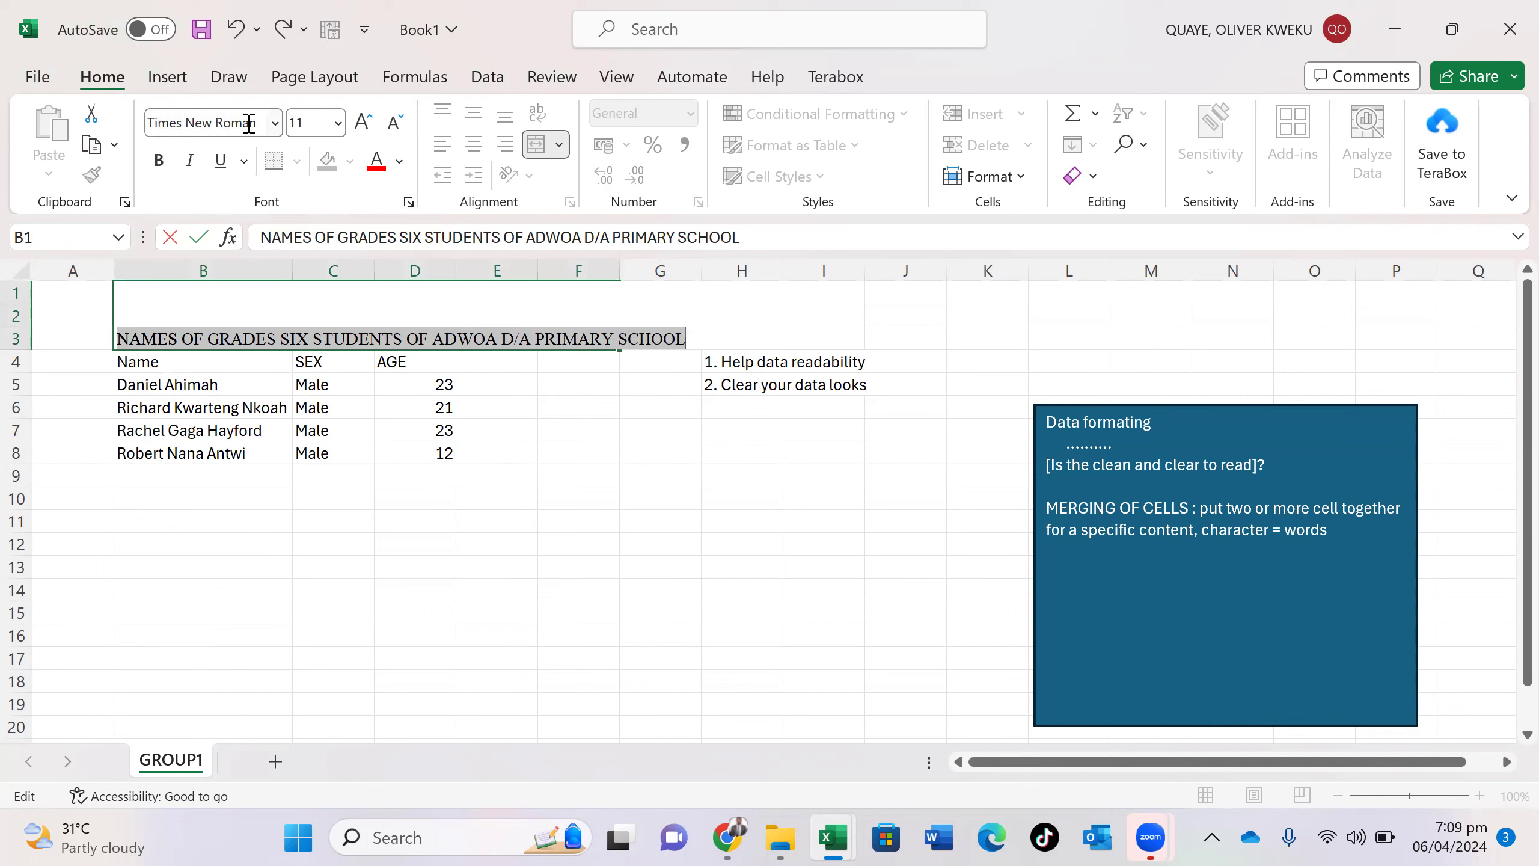
click(337, 123)
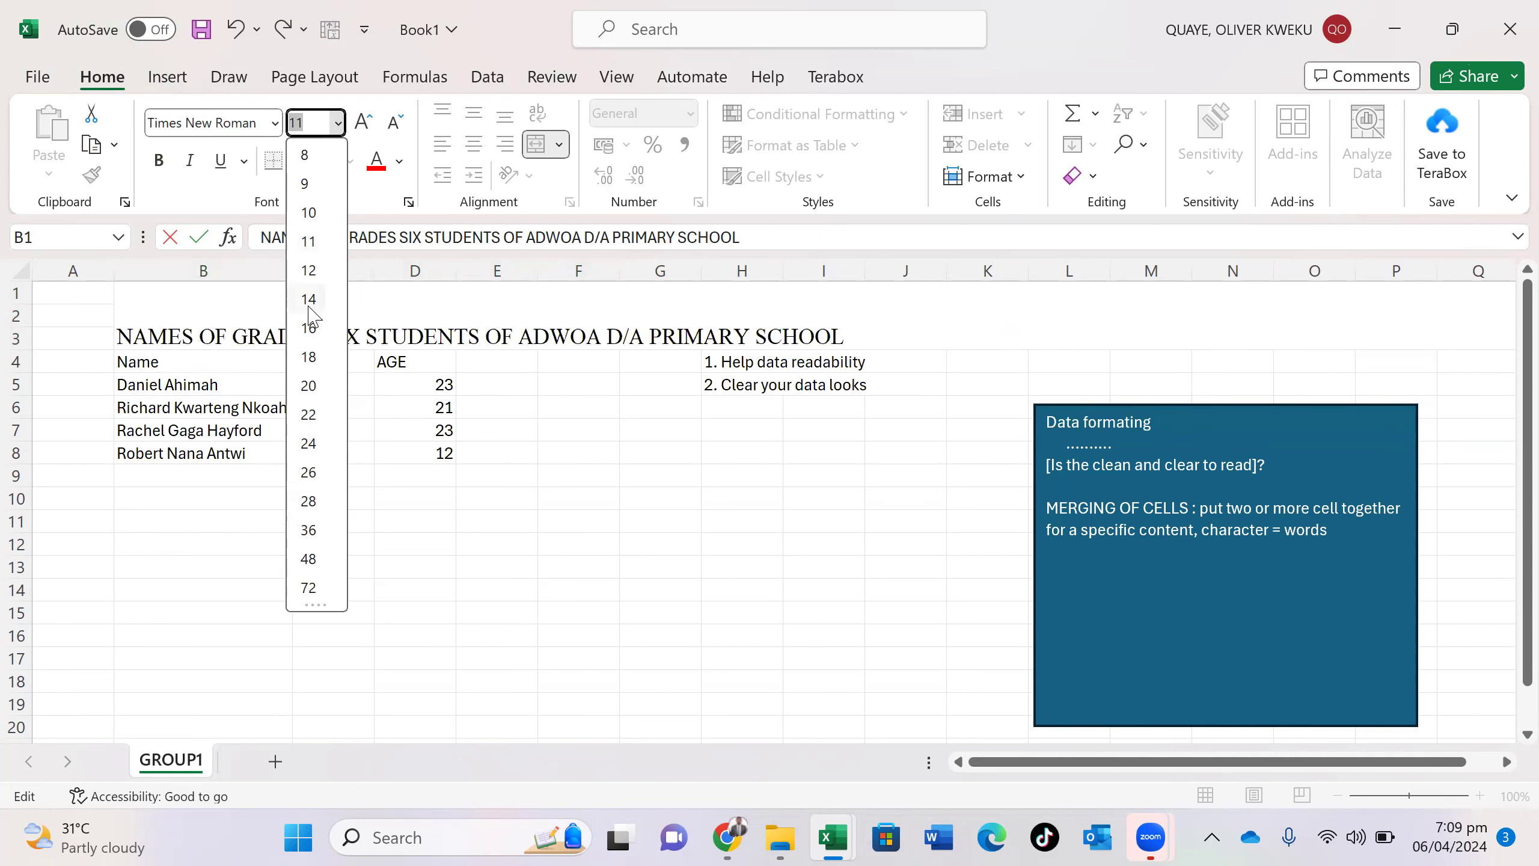
click(309, 264)
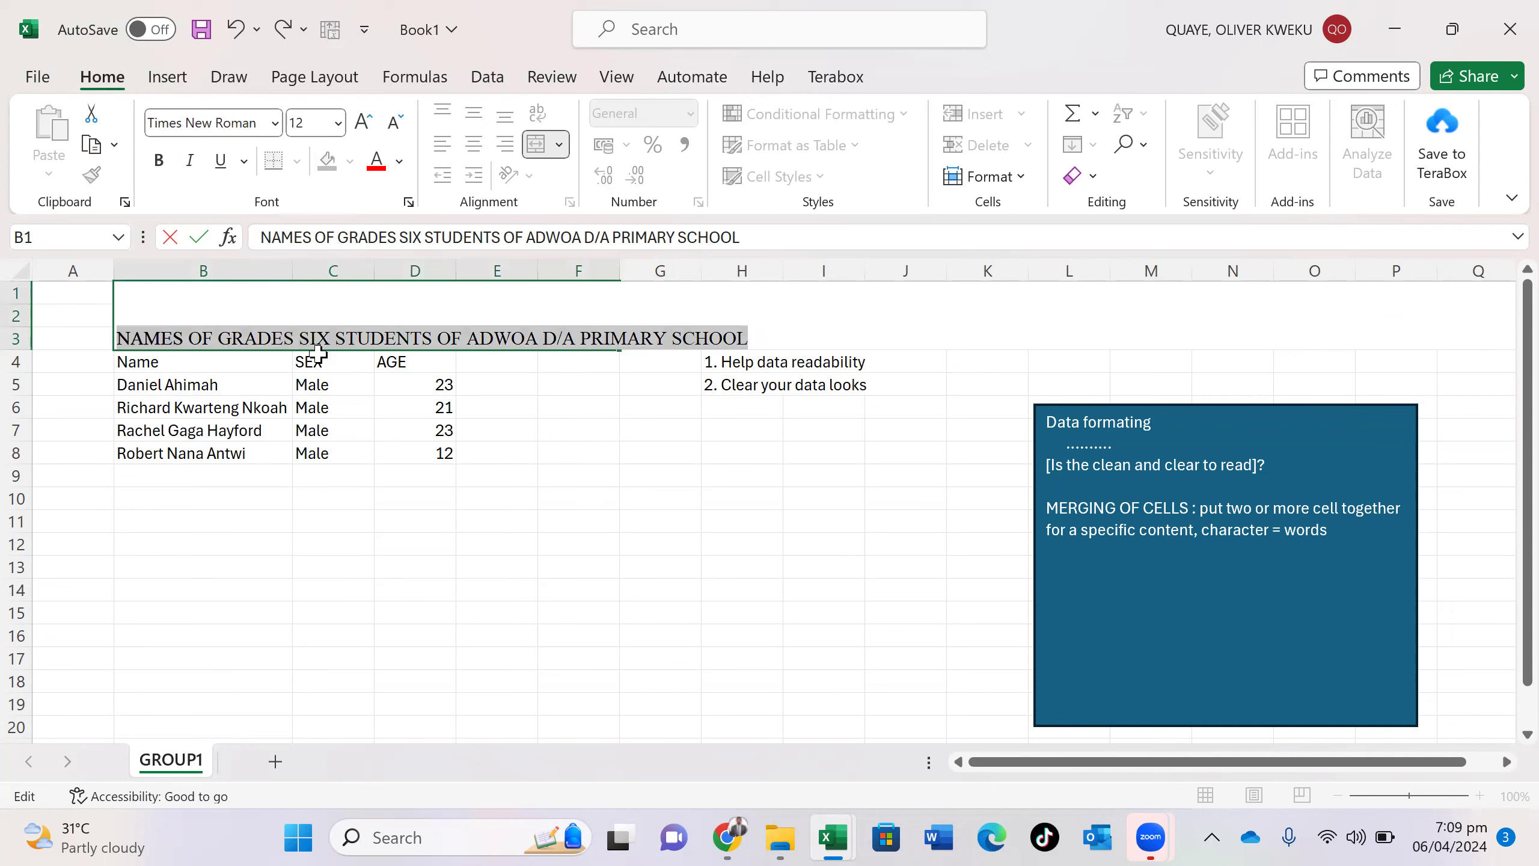
click(344, 320)
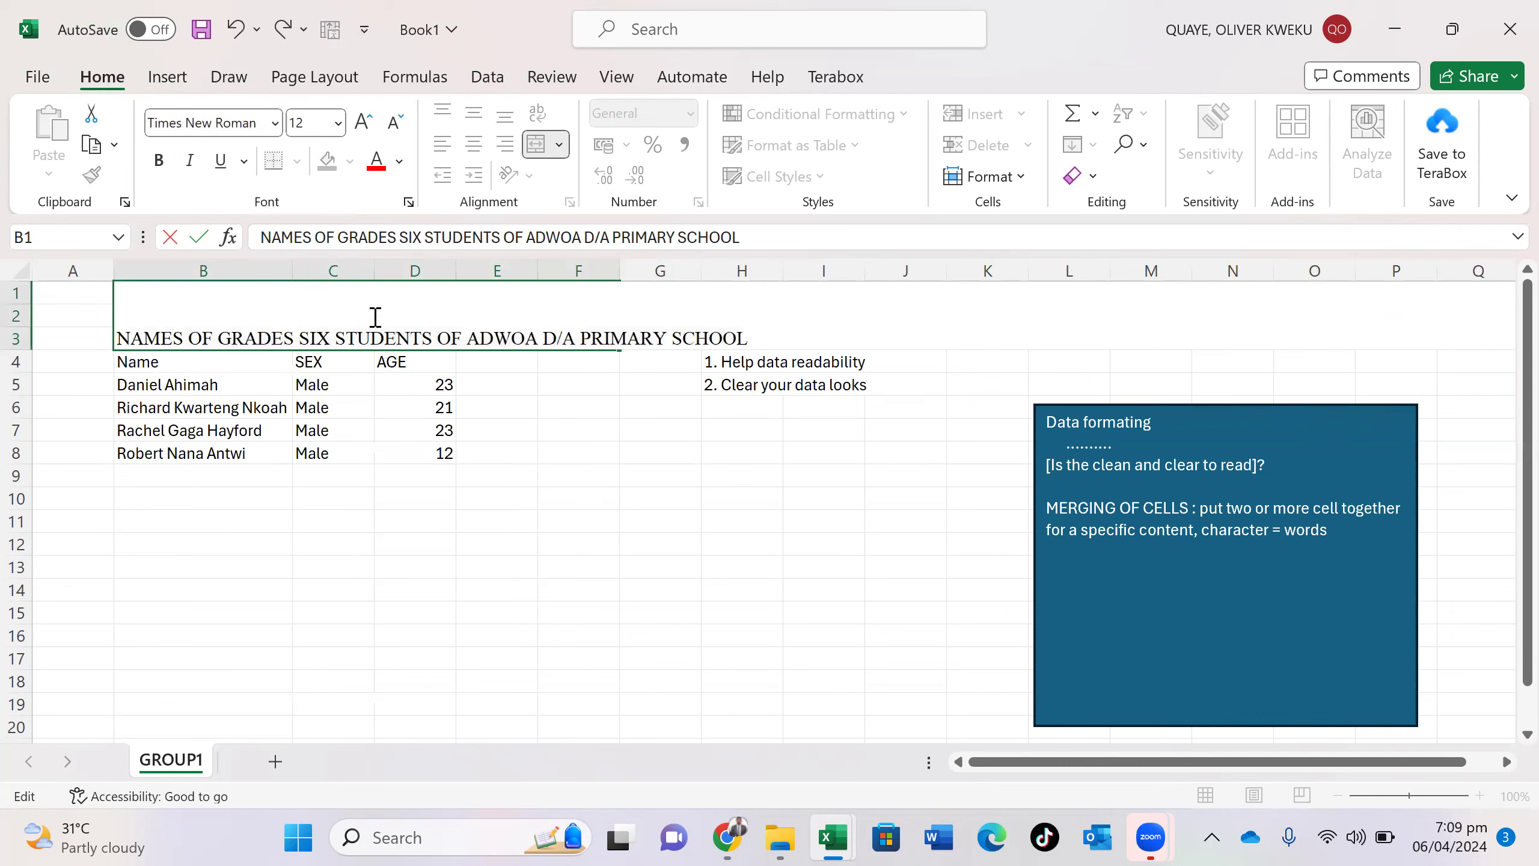
click(557, 452)
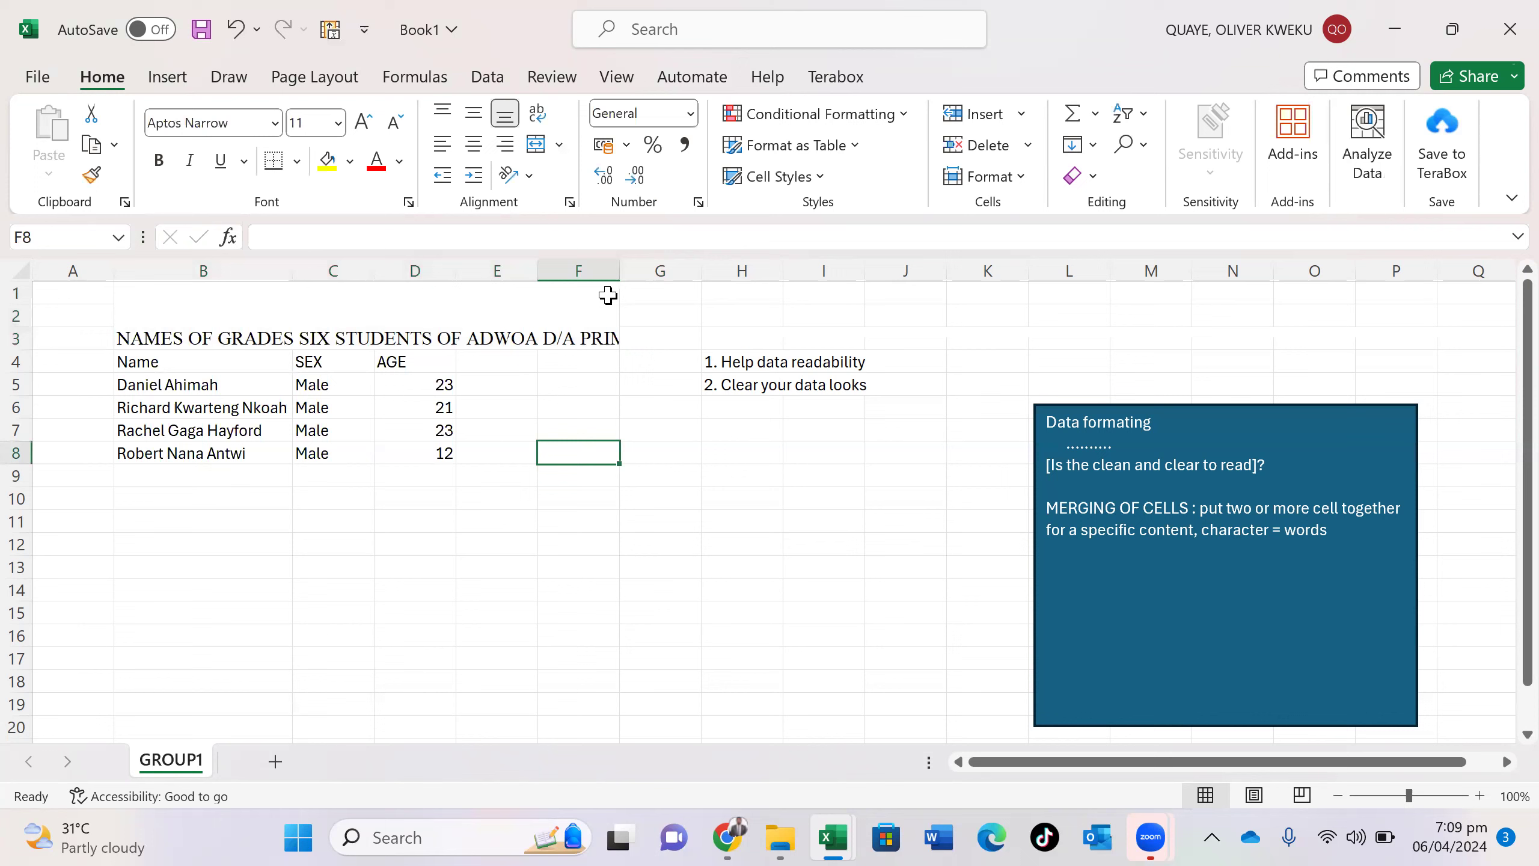
- Widen column F to fit the full title, leaving the title cell without fill colour
click(619, 268)
drag(619, 268, 750, 266)
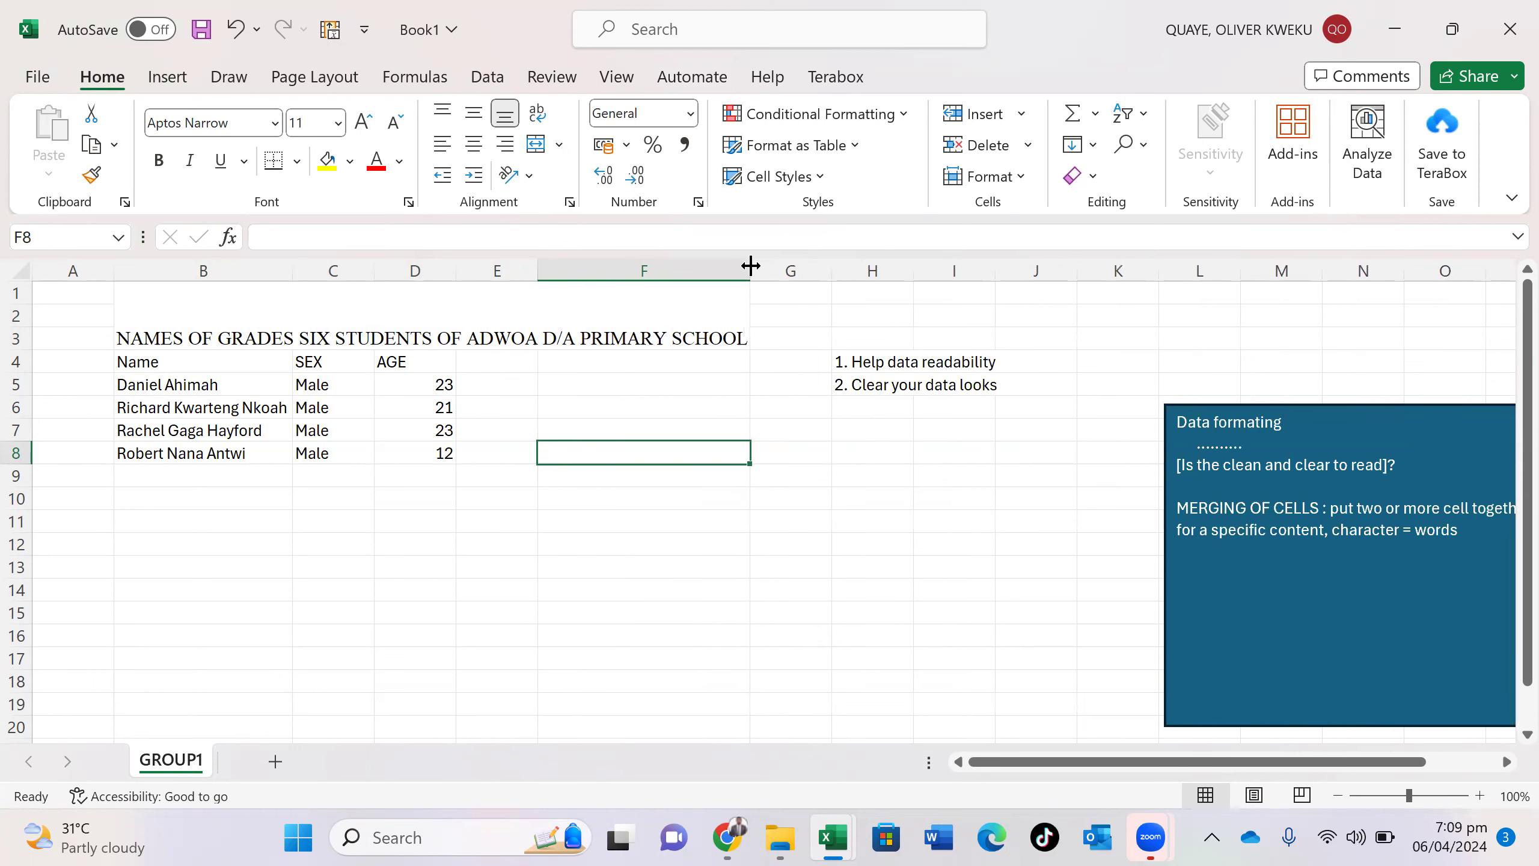
click(700, 322)
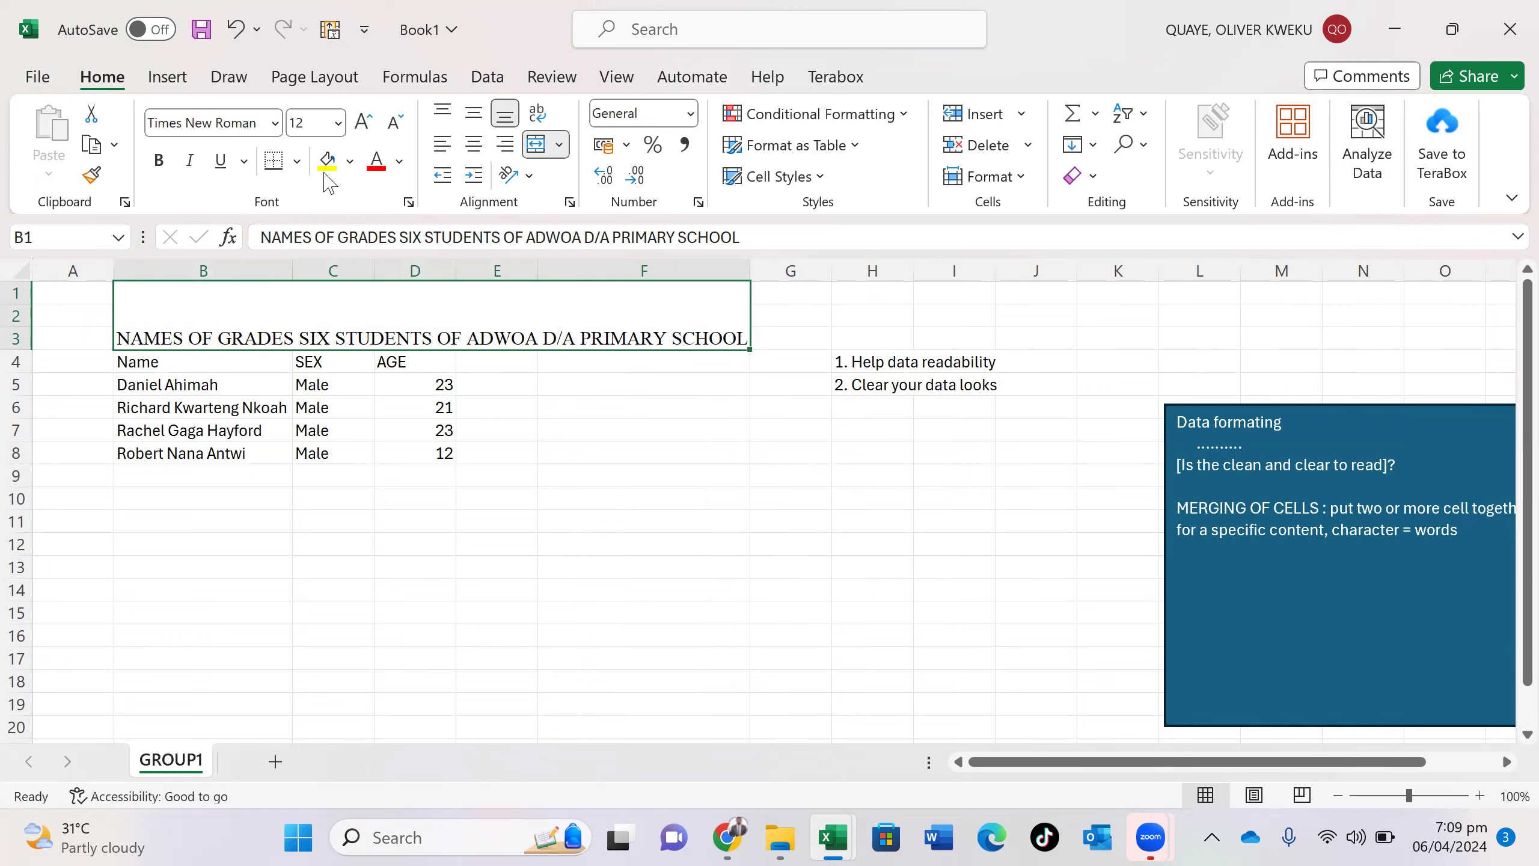
click(348, 162)
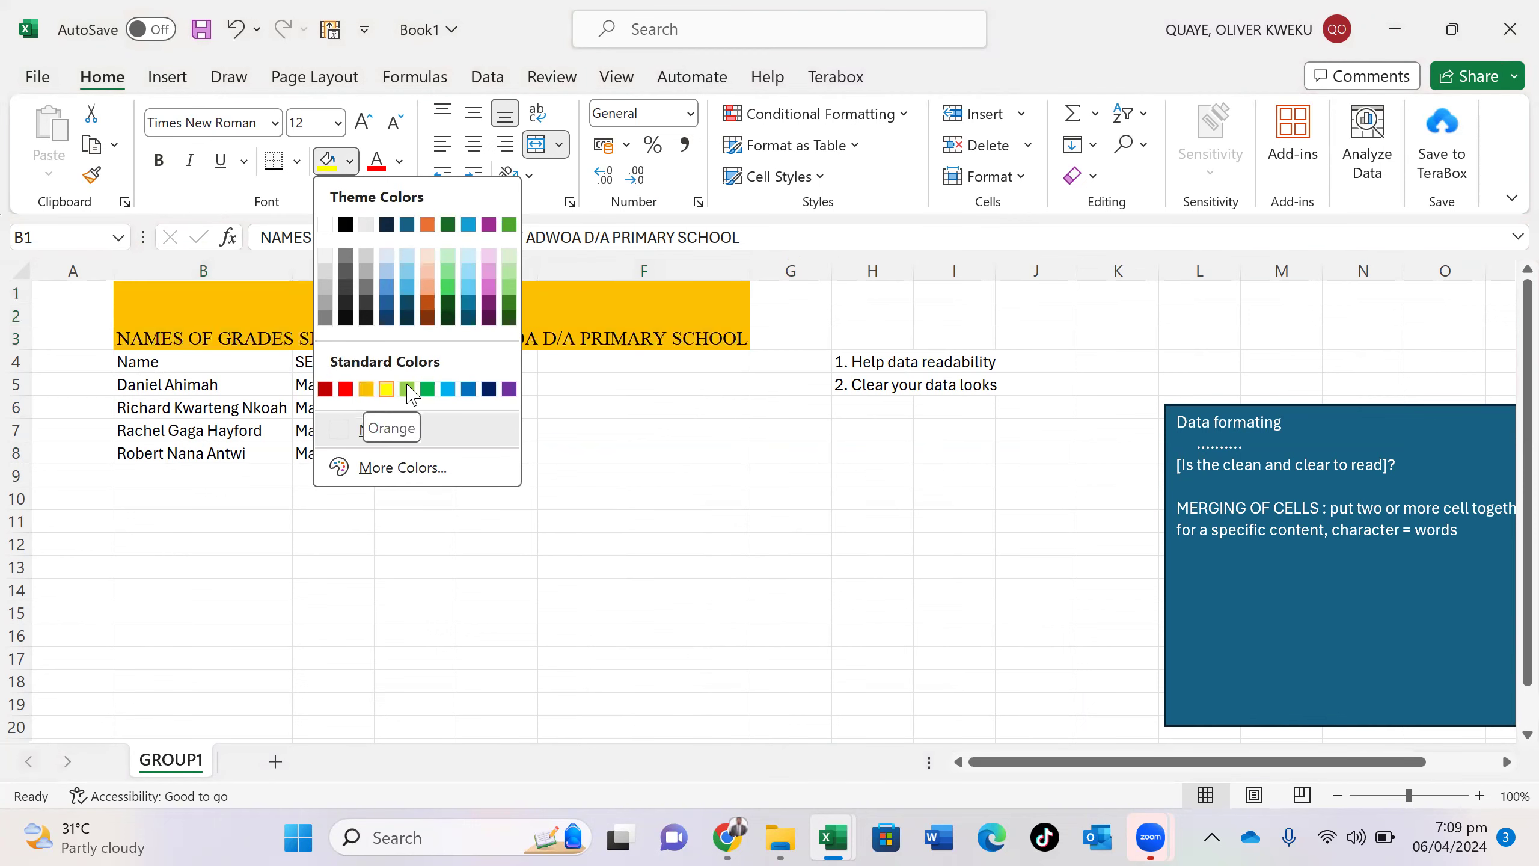
click(578, 427)
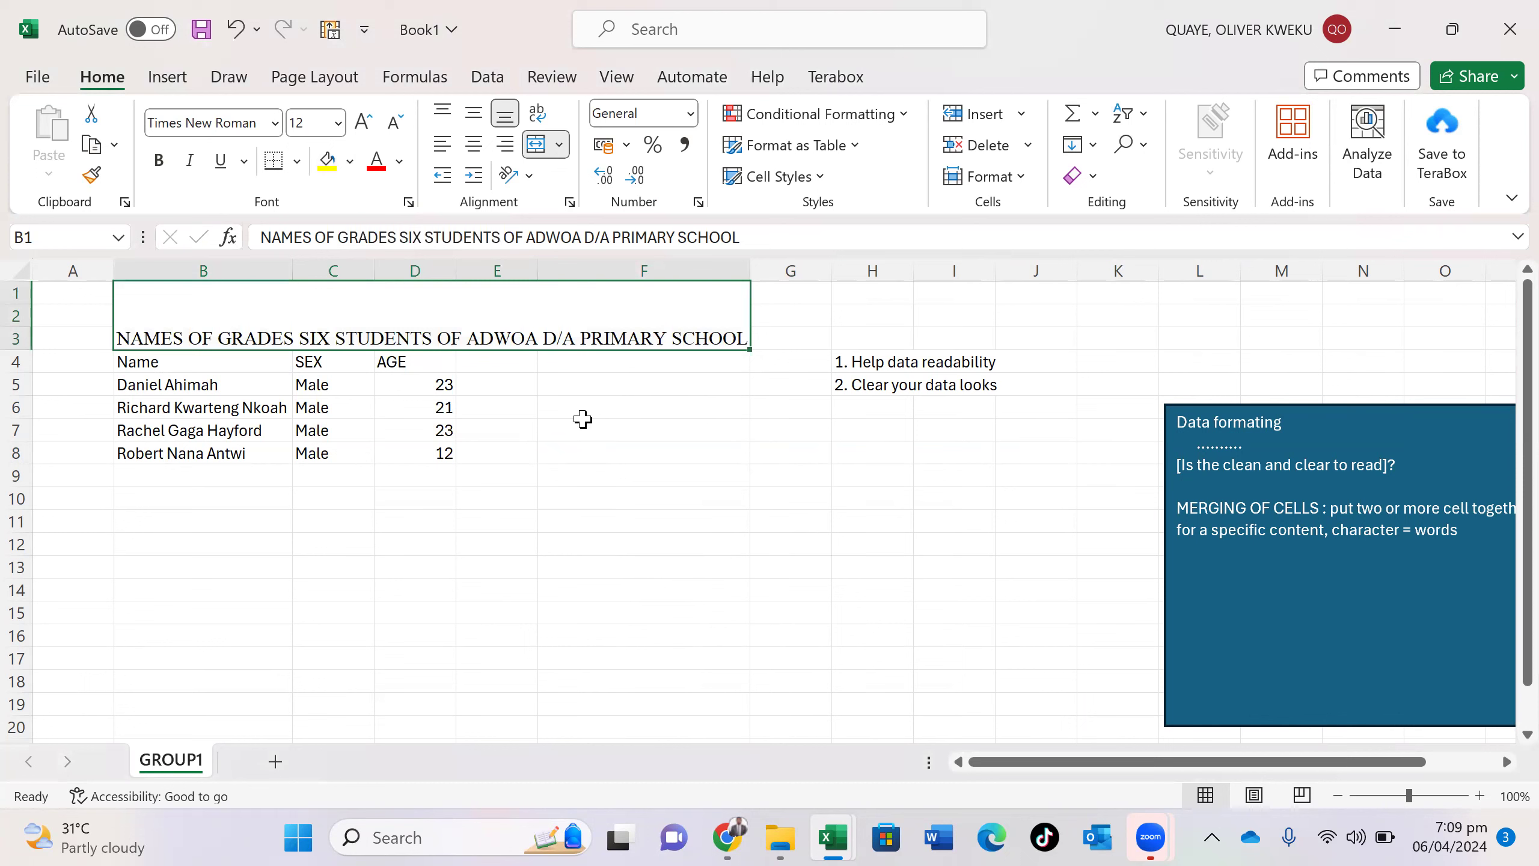
click(541, 339)
- Make the whole merged school title bold
double_click(542, 338)
triple_click(542, 338)
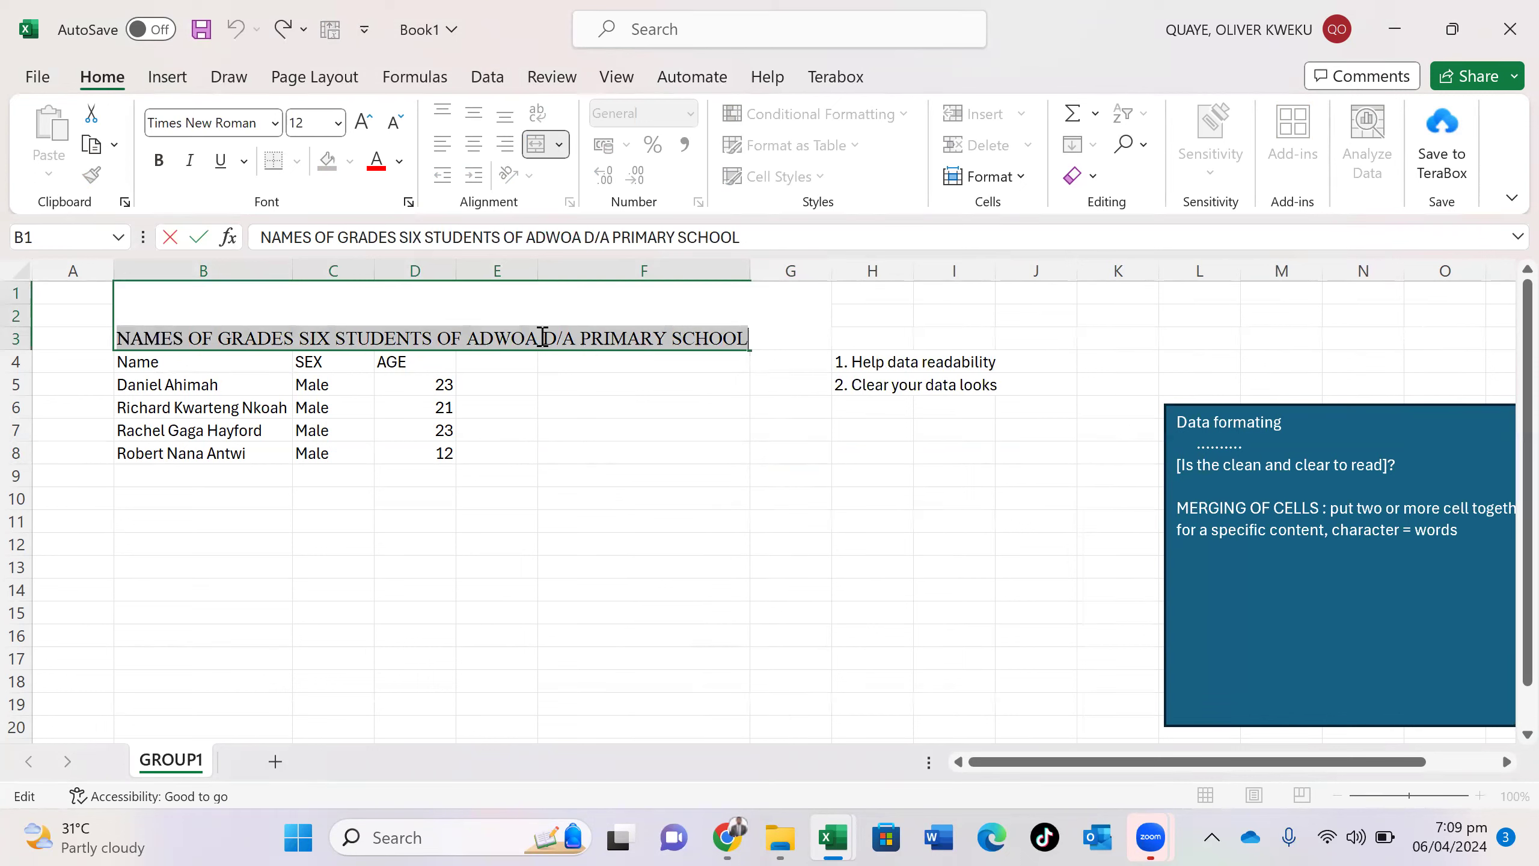
key(ctrl+b)
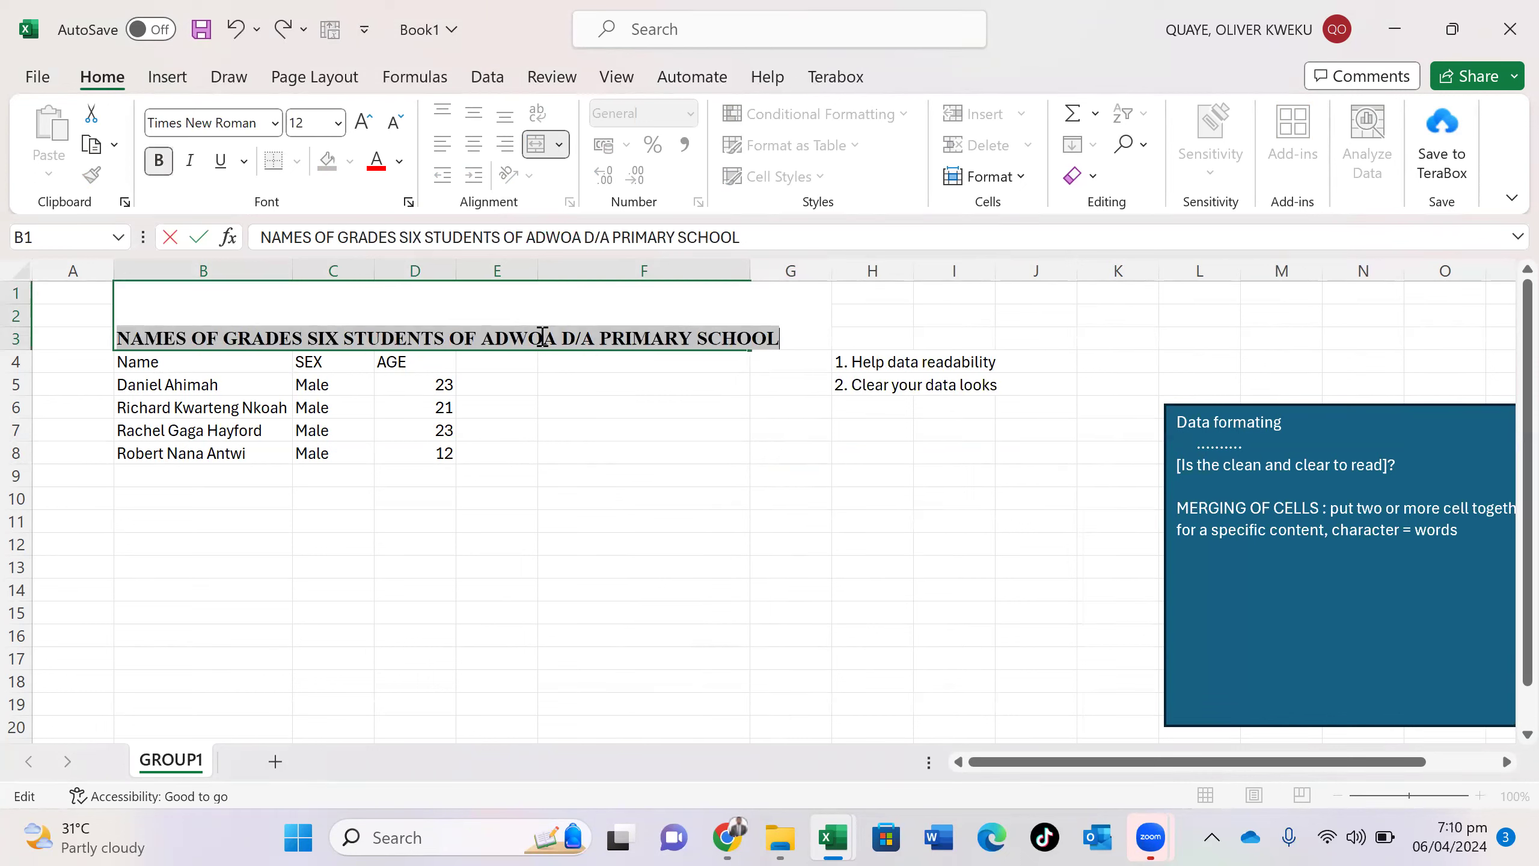
key(ctrl+b)
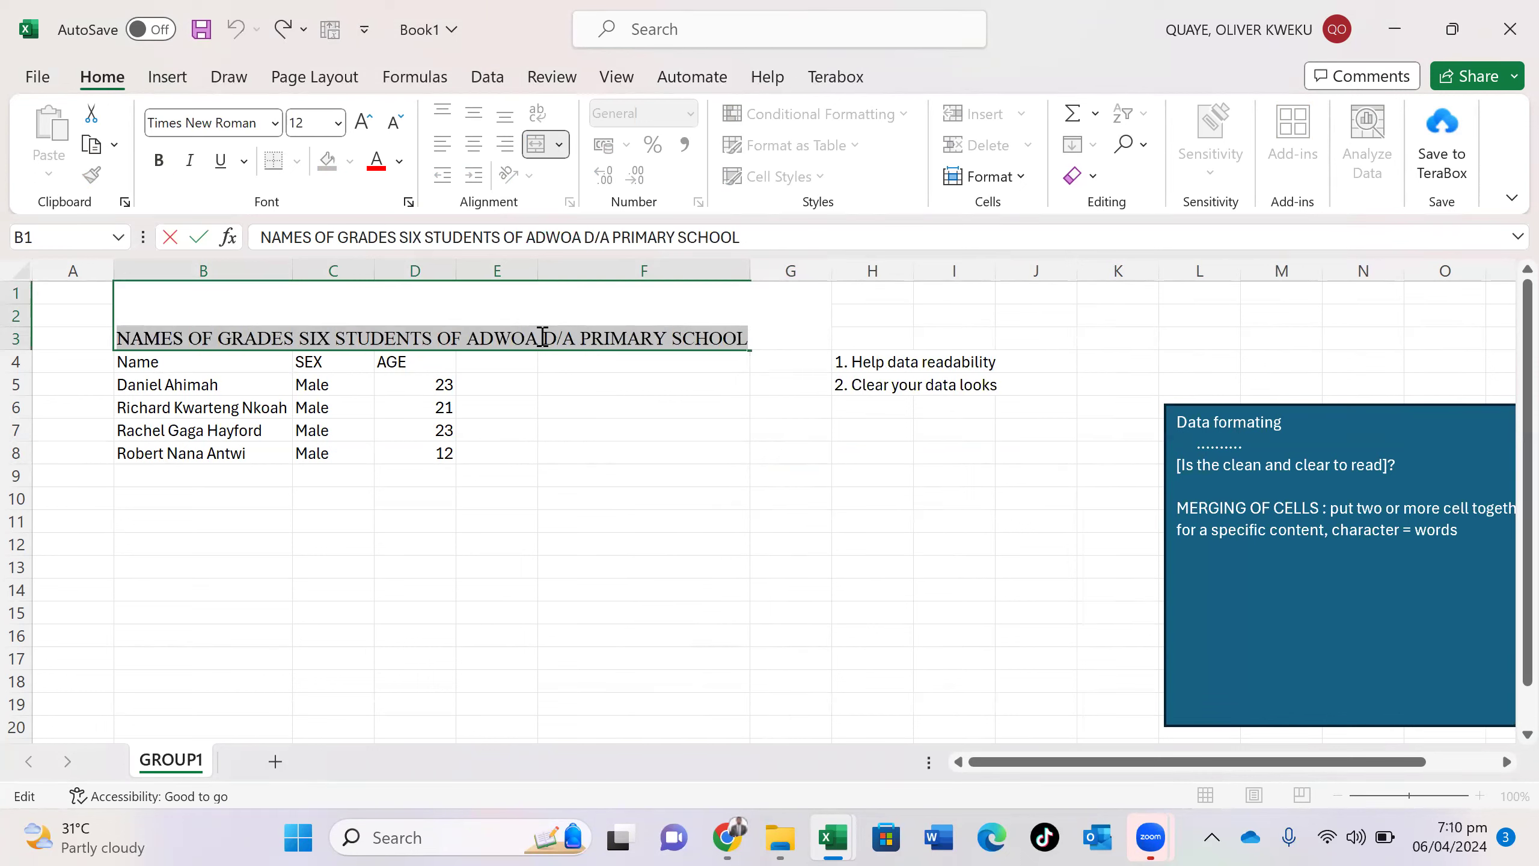
click(160, 163)
click(596, 498)
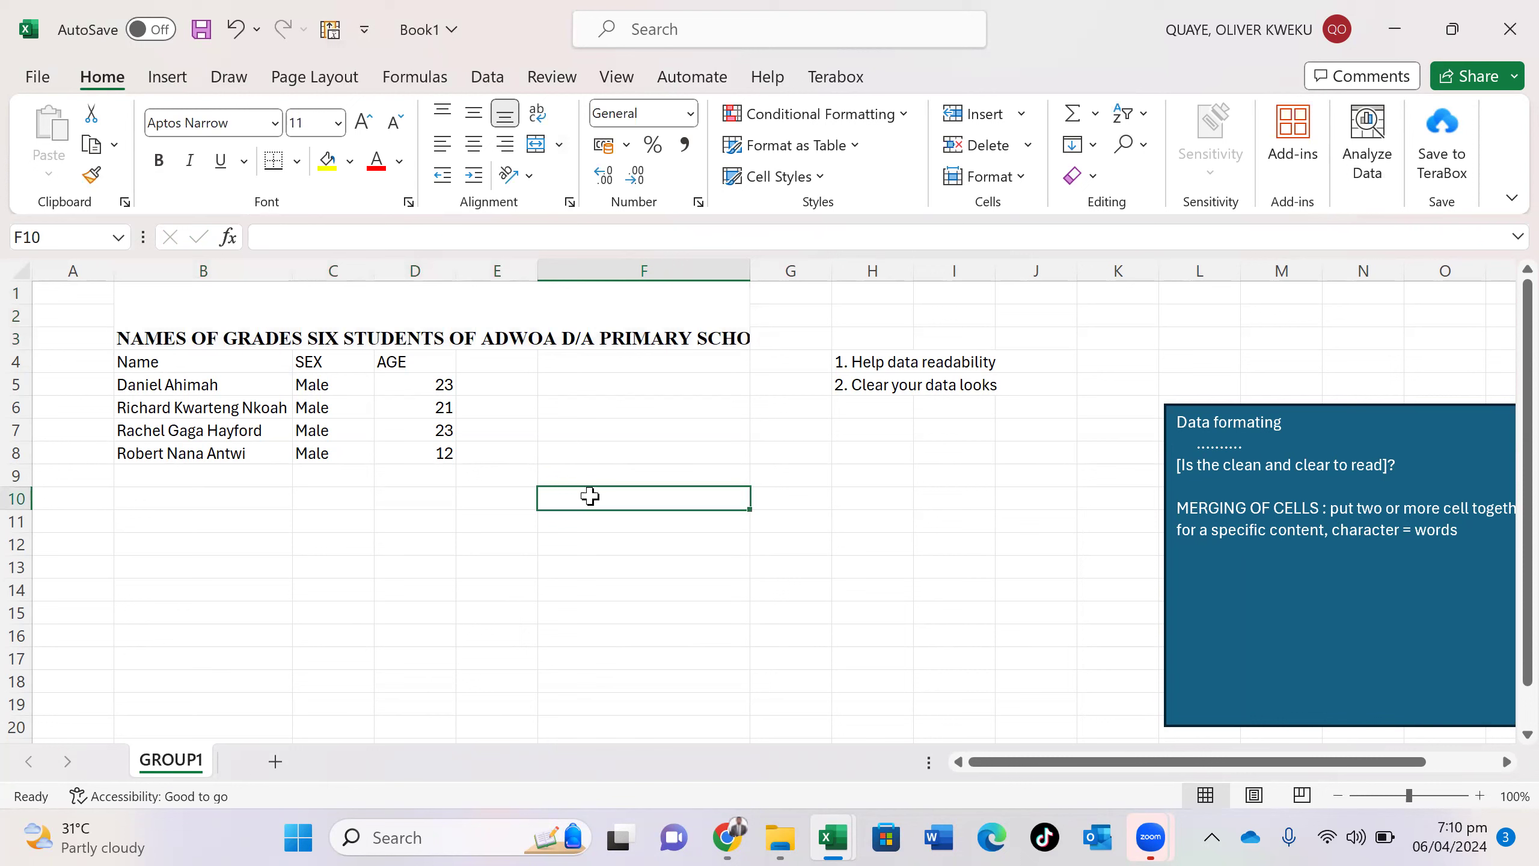
- Correct 'GRADES' to 'GRADE' in the title and commit the edit
click(302, 338)
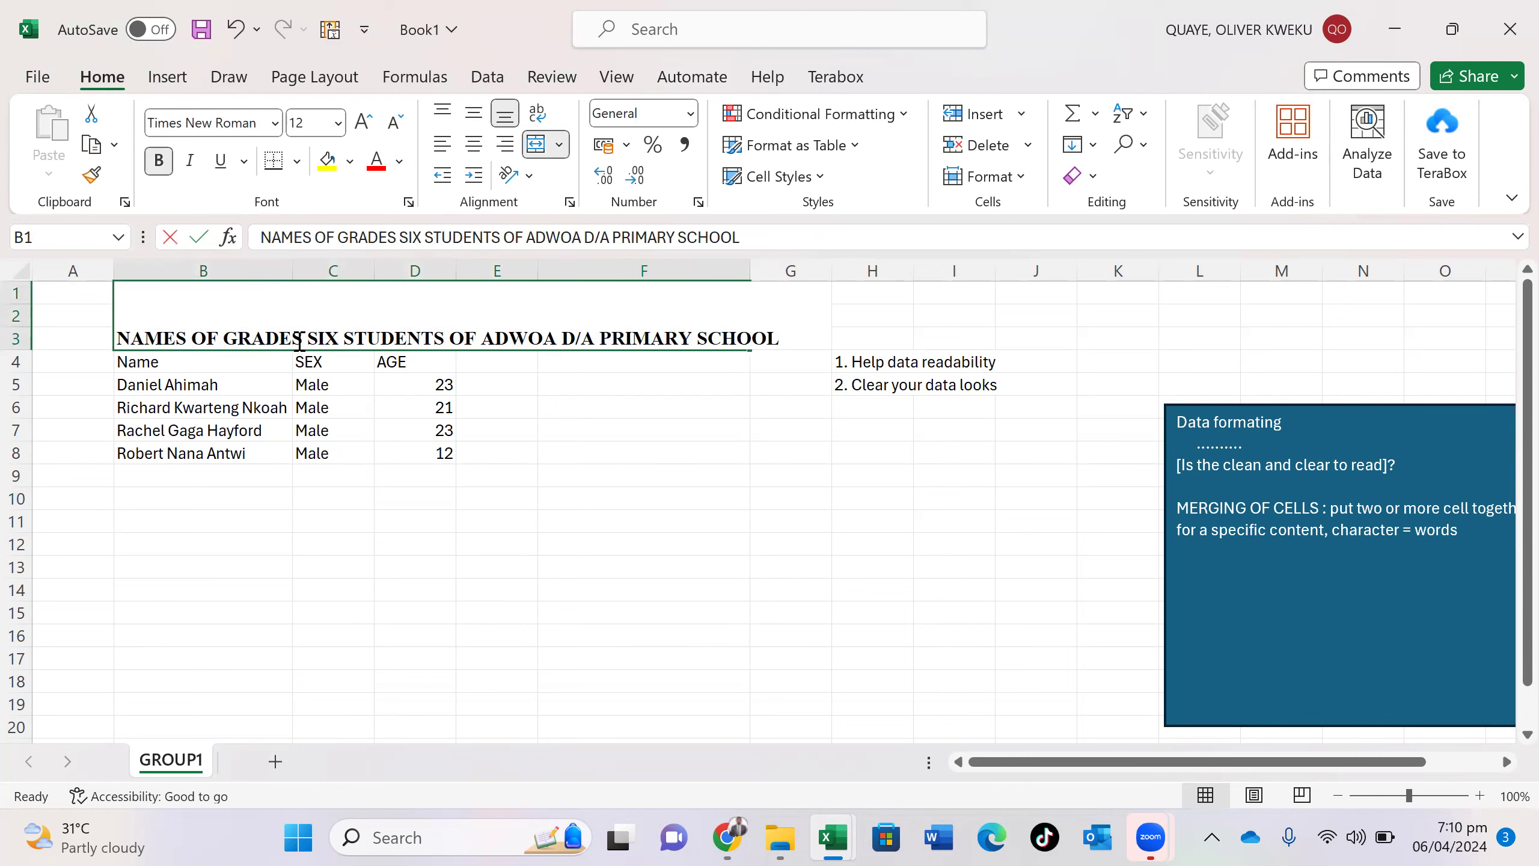
double_click(297, 341)
key(BackSpace)
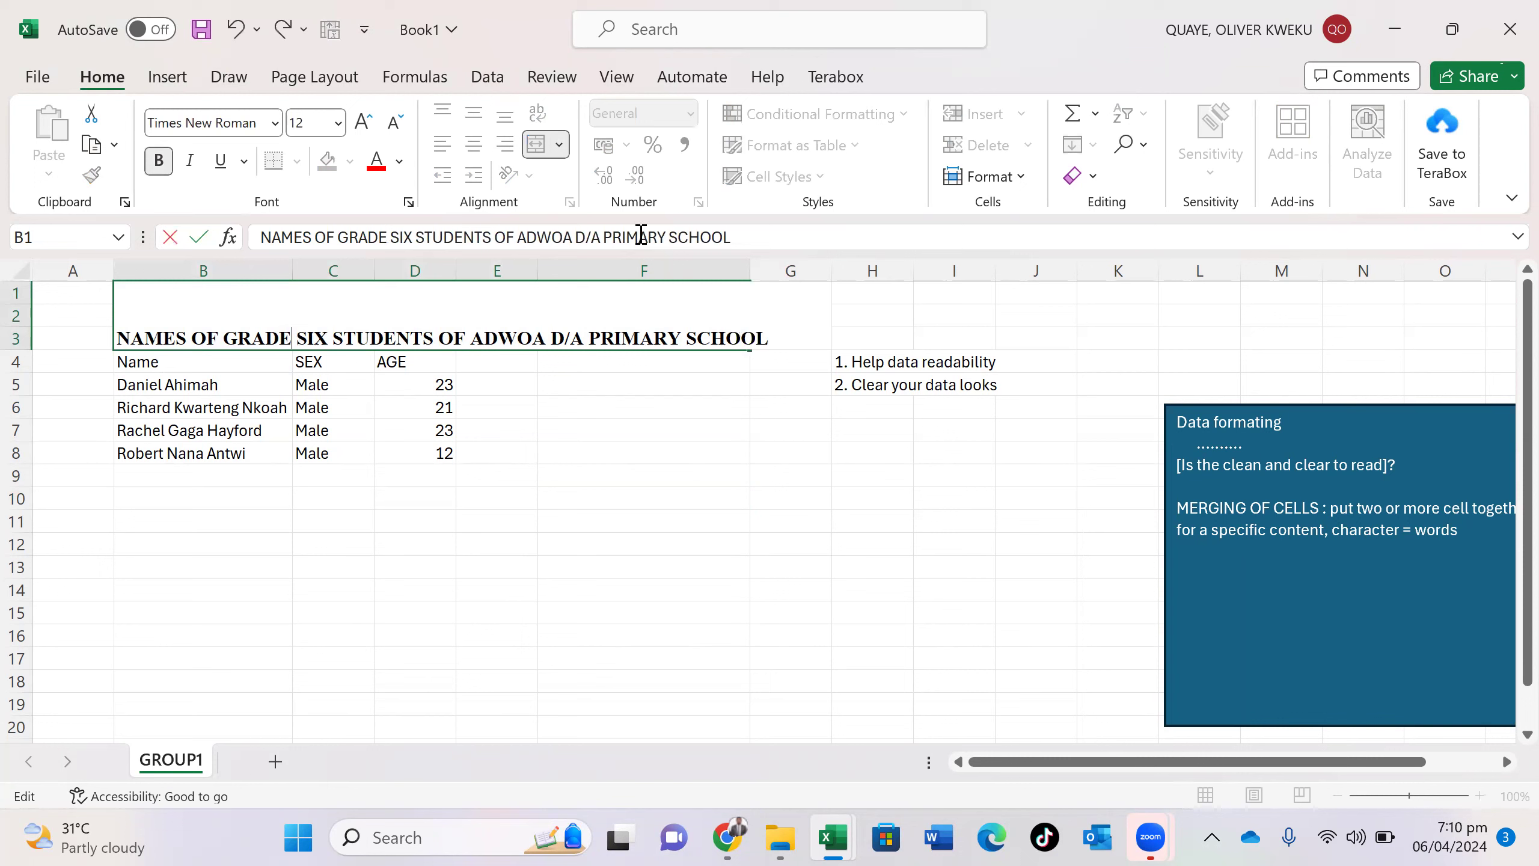
click(751, 264)
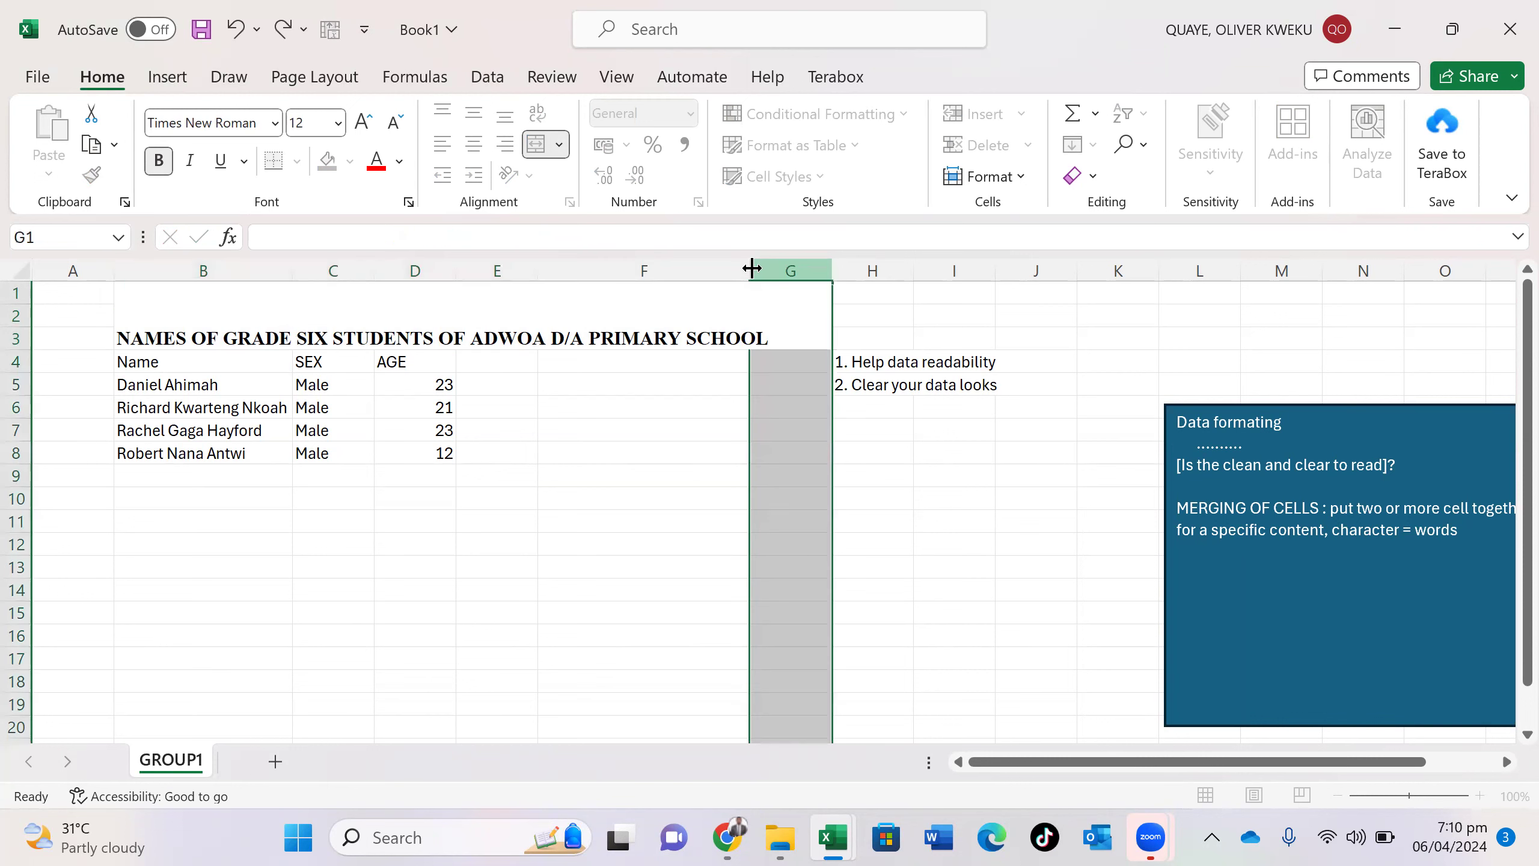
- Resize column F to fit the bold title, then switch to the 'Copy of Introduction to formulas' workbook
click(737, 434)
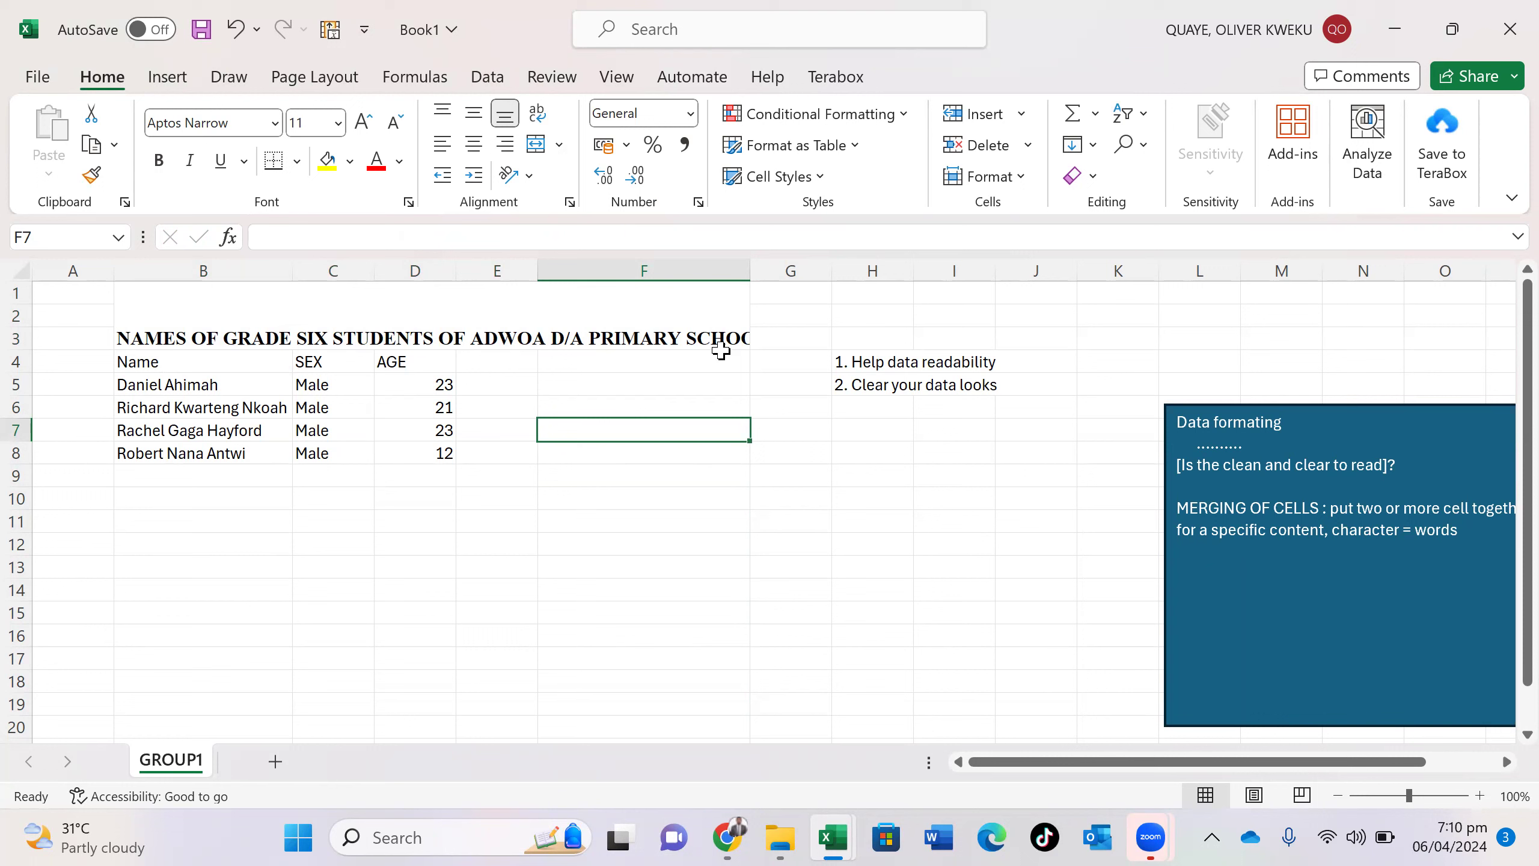
drag(751, 269, 783, 269)
click(749, 269)
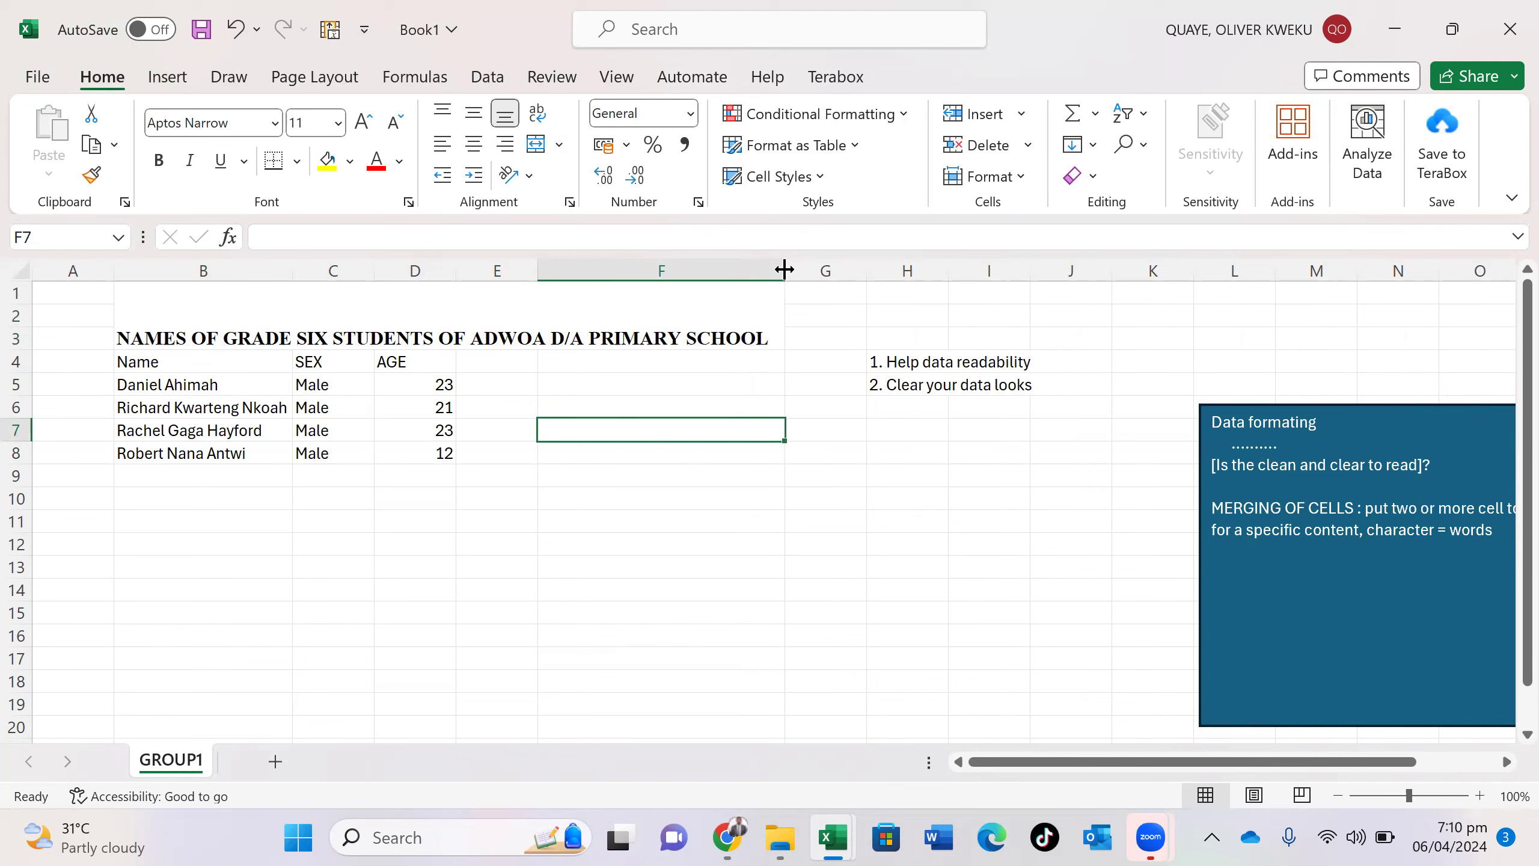
drag(784, 269, 766, 267)
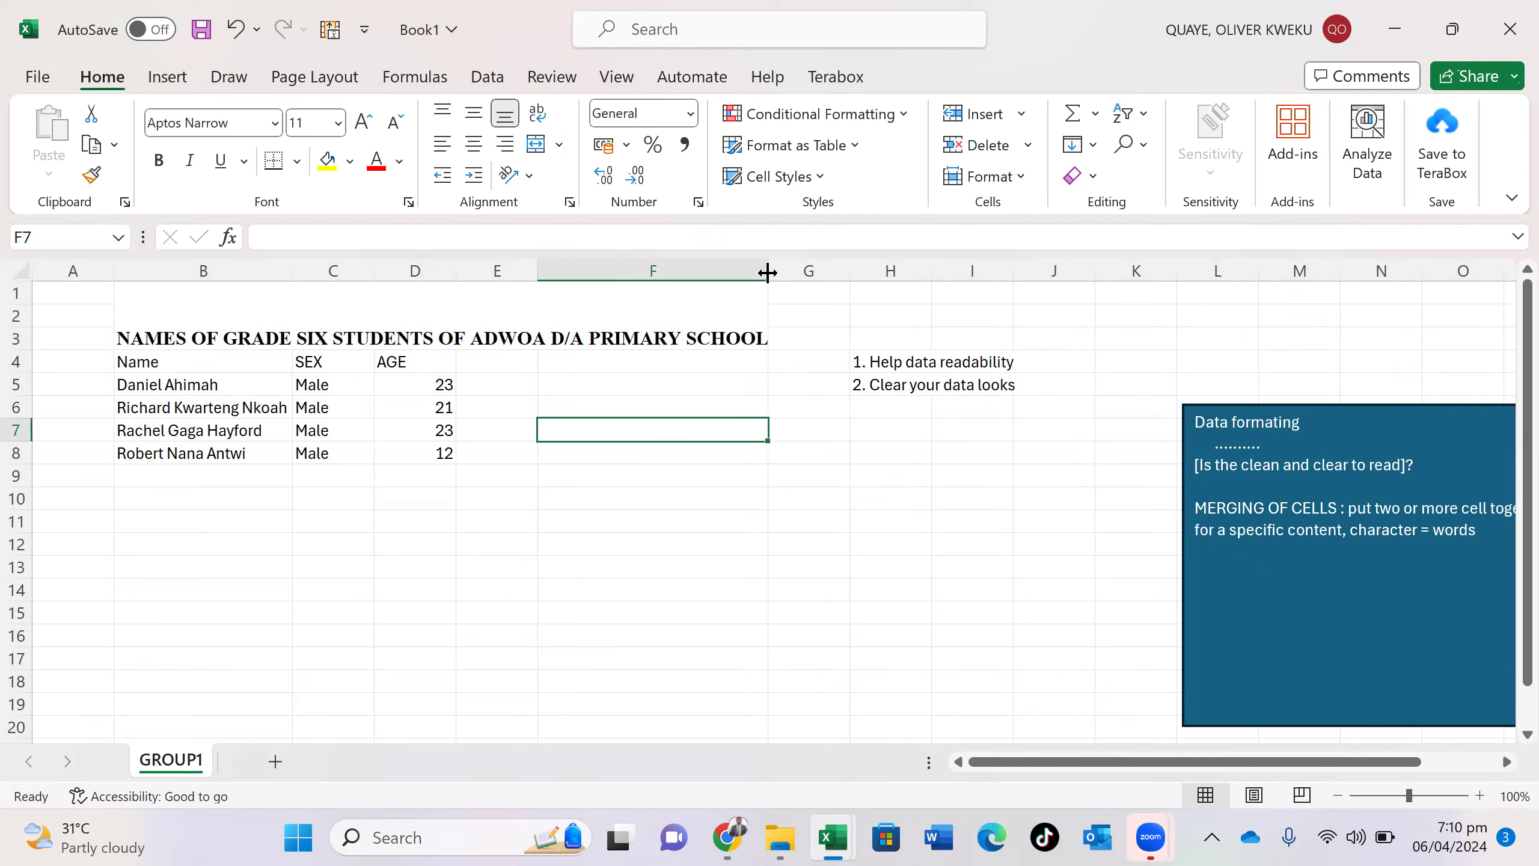
mouse_move(855, 836)
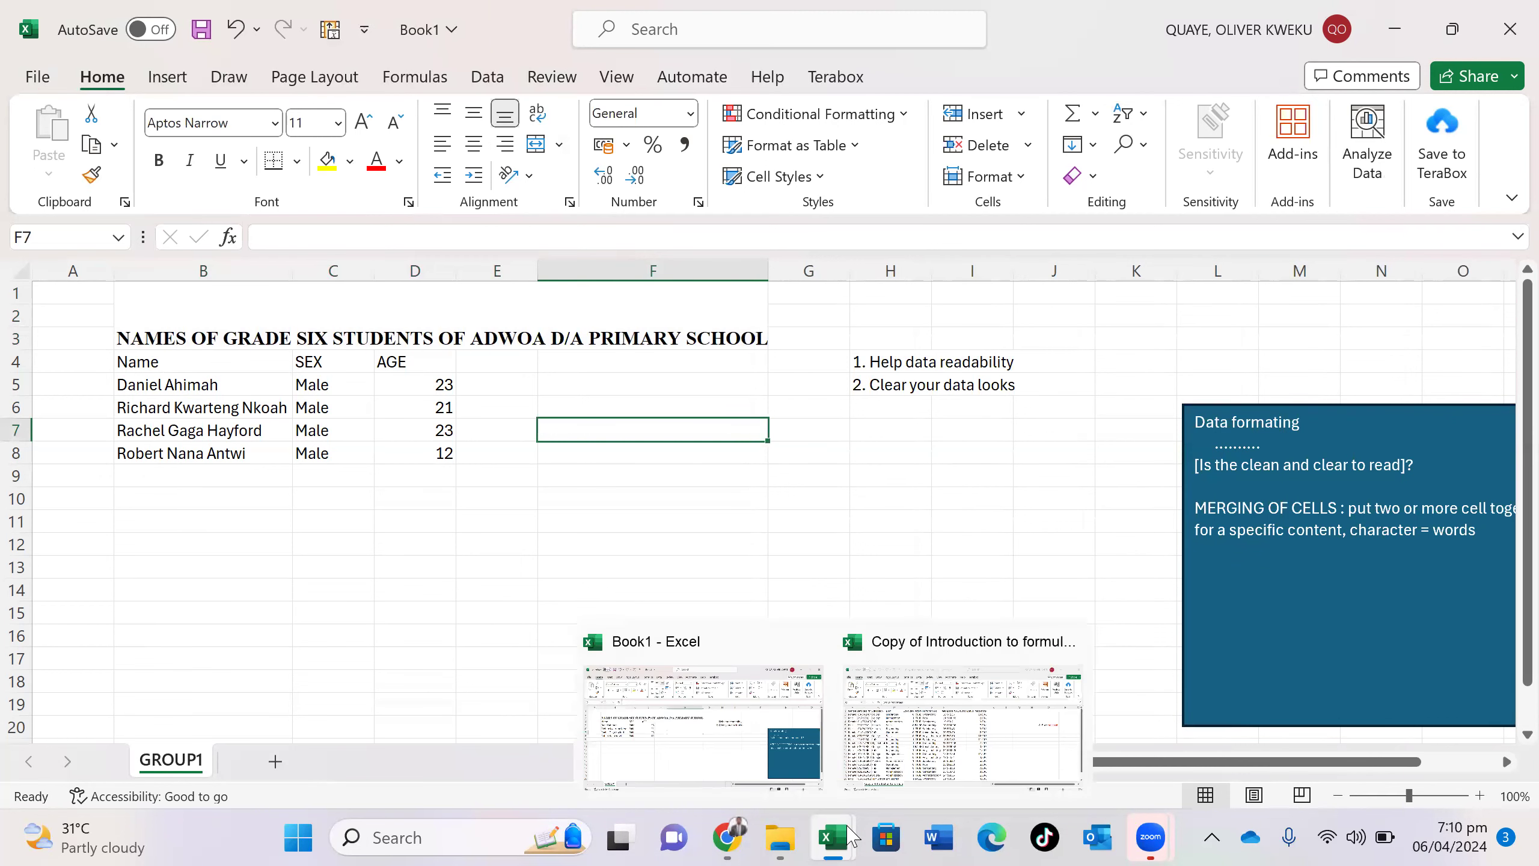
click(929, 758)
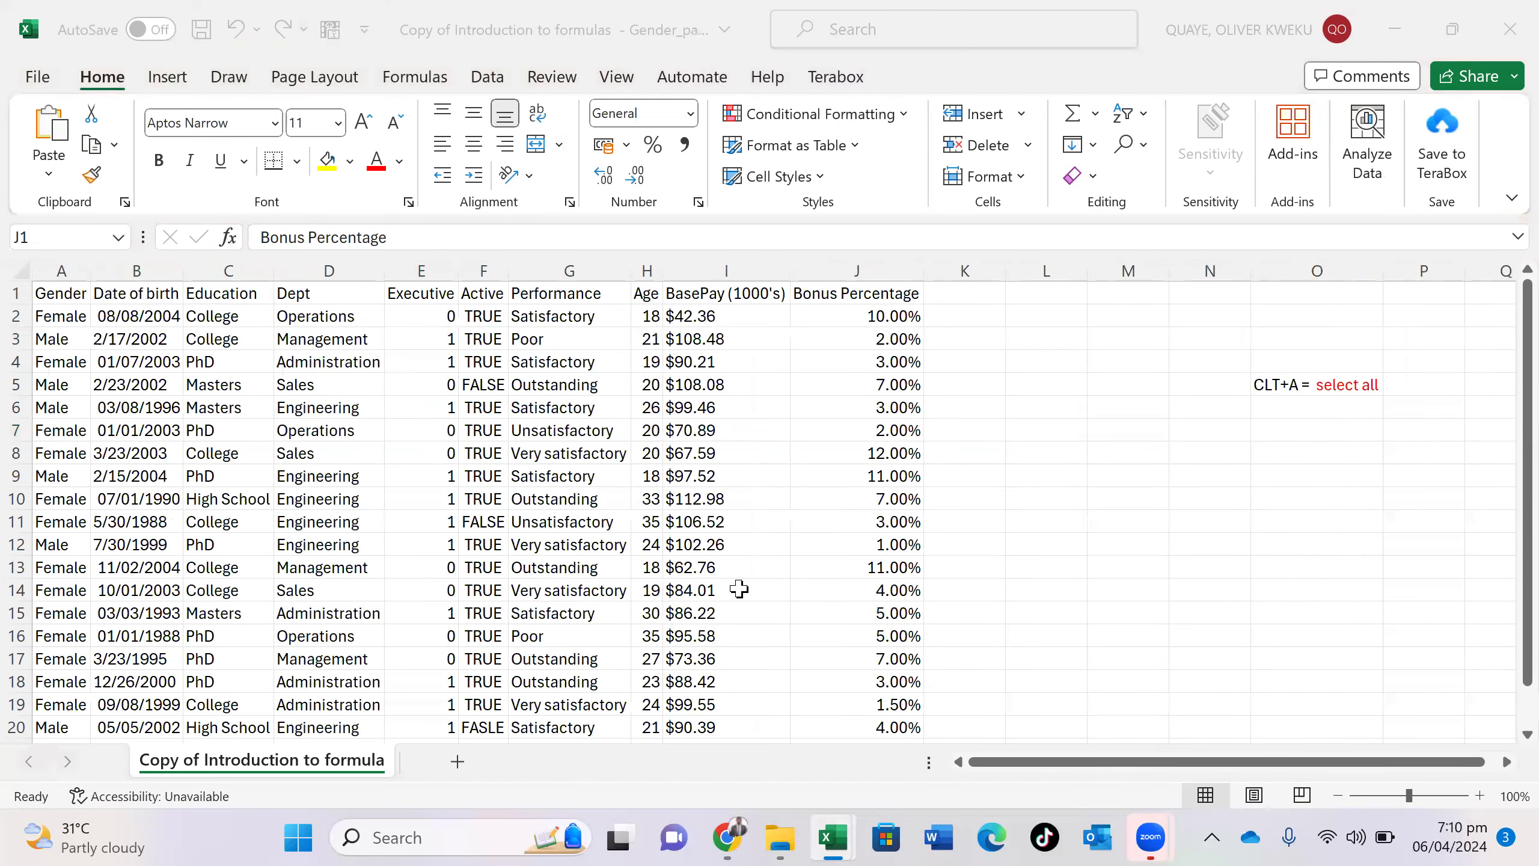